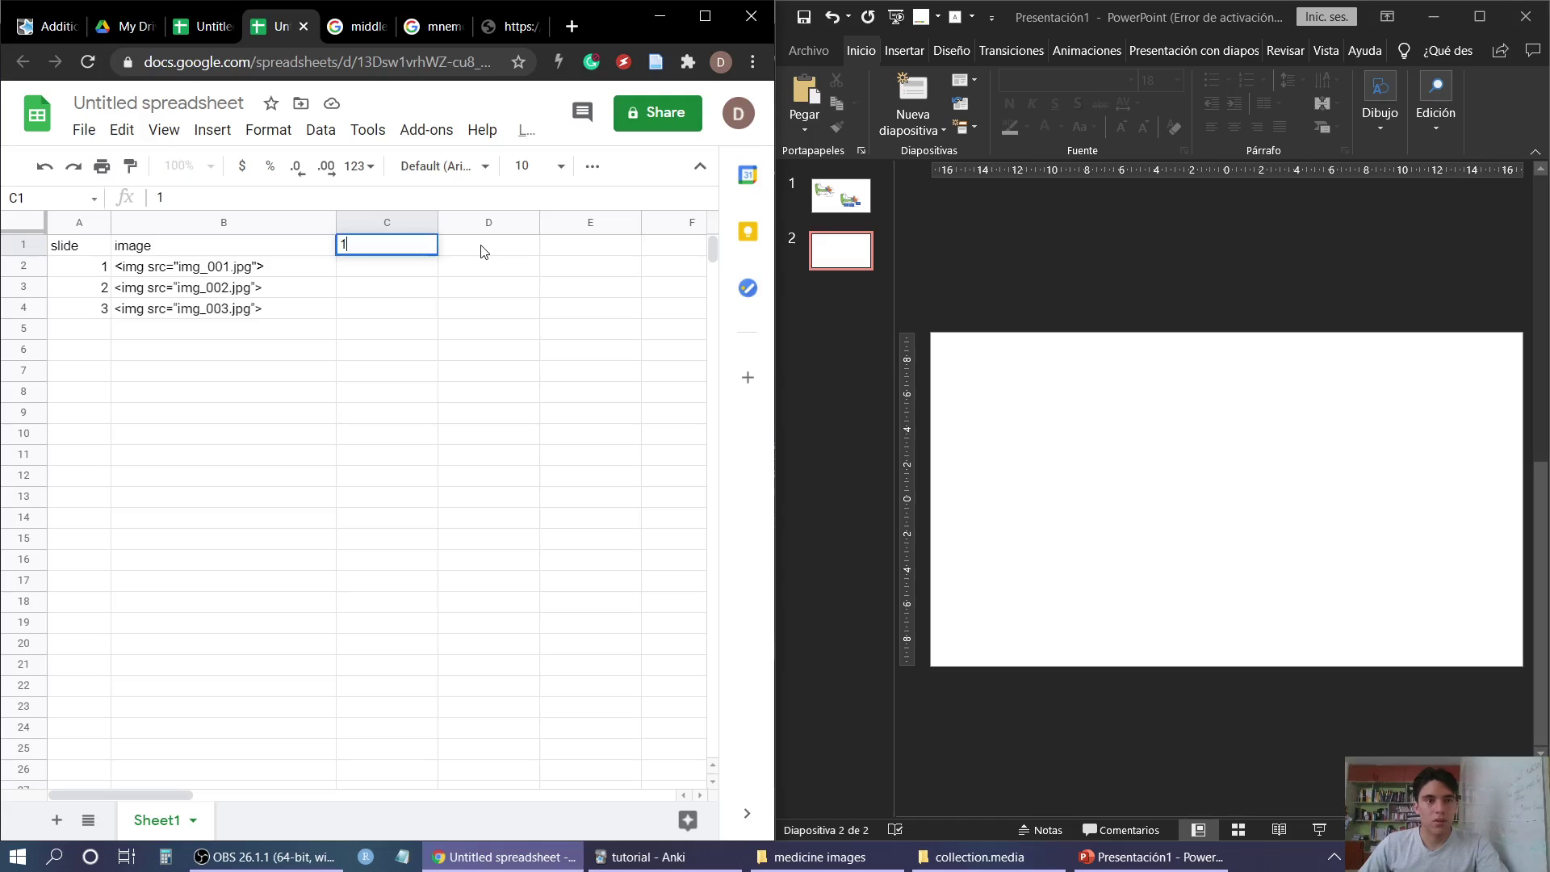
# Enter the column headers 1, 2 and 3 in cells C1 to E1
pyautogui.press('Tab')
pyautogui.write('2')
pyautogui.press('Tab')
pyautogui.write('3')
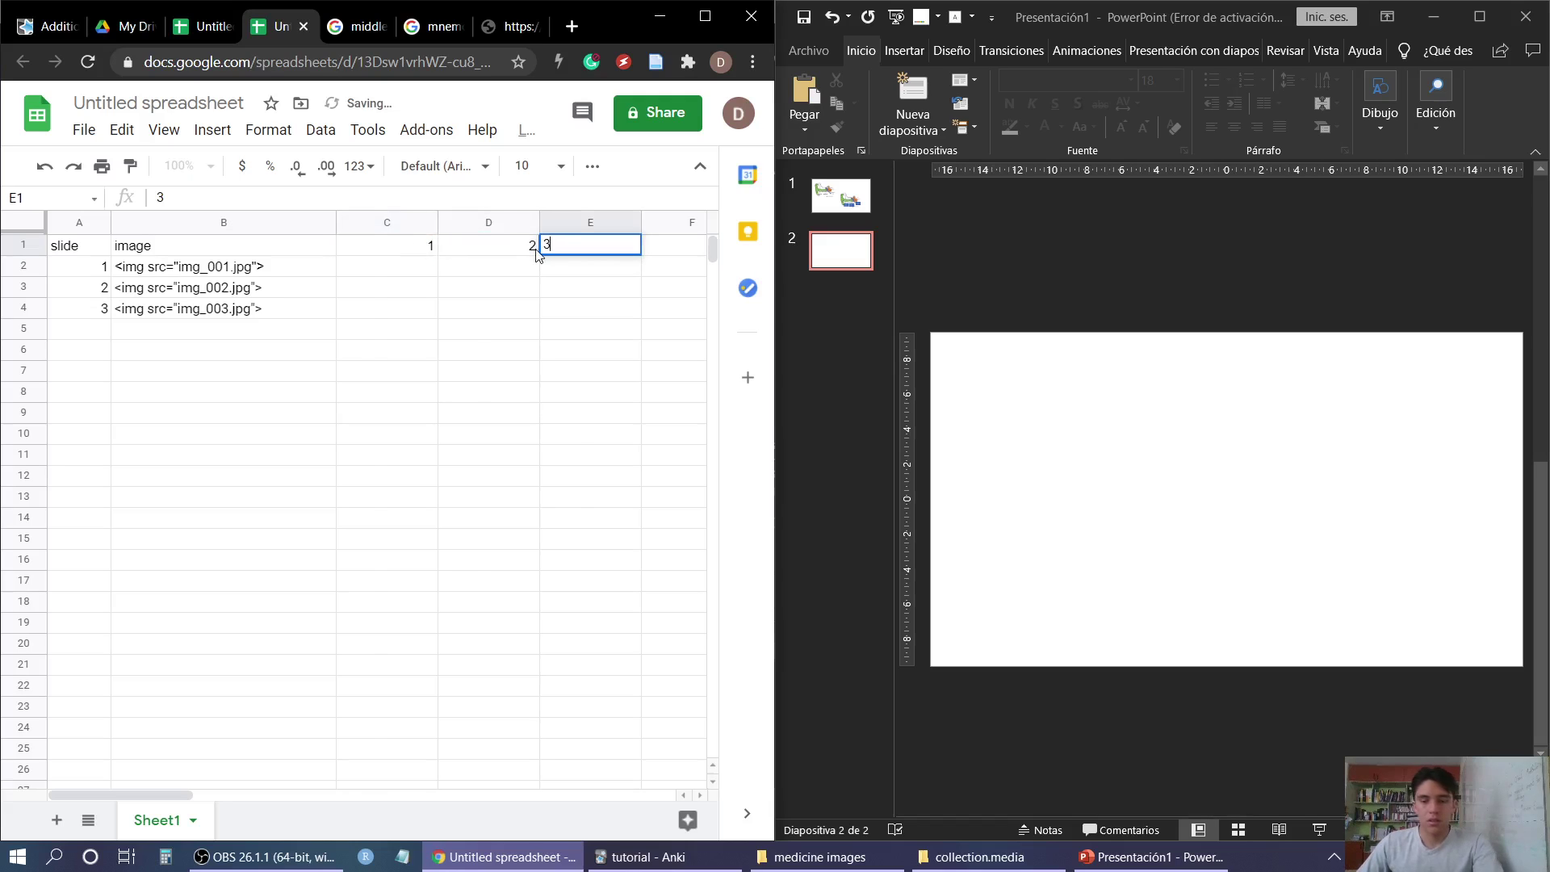
pyautogui.press('Tab')
pyautogui.click(355, 247)
pyautogui.moveTo(372, 253); pyautogui.dragTo(668, 257)
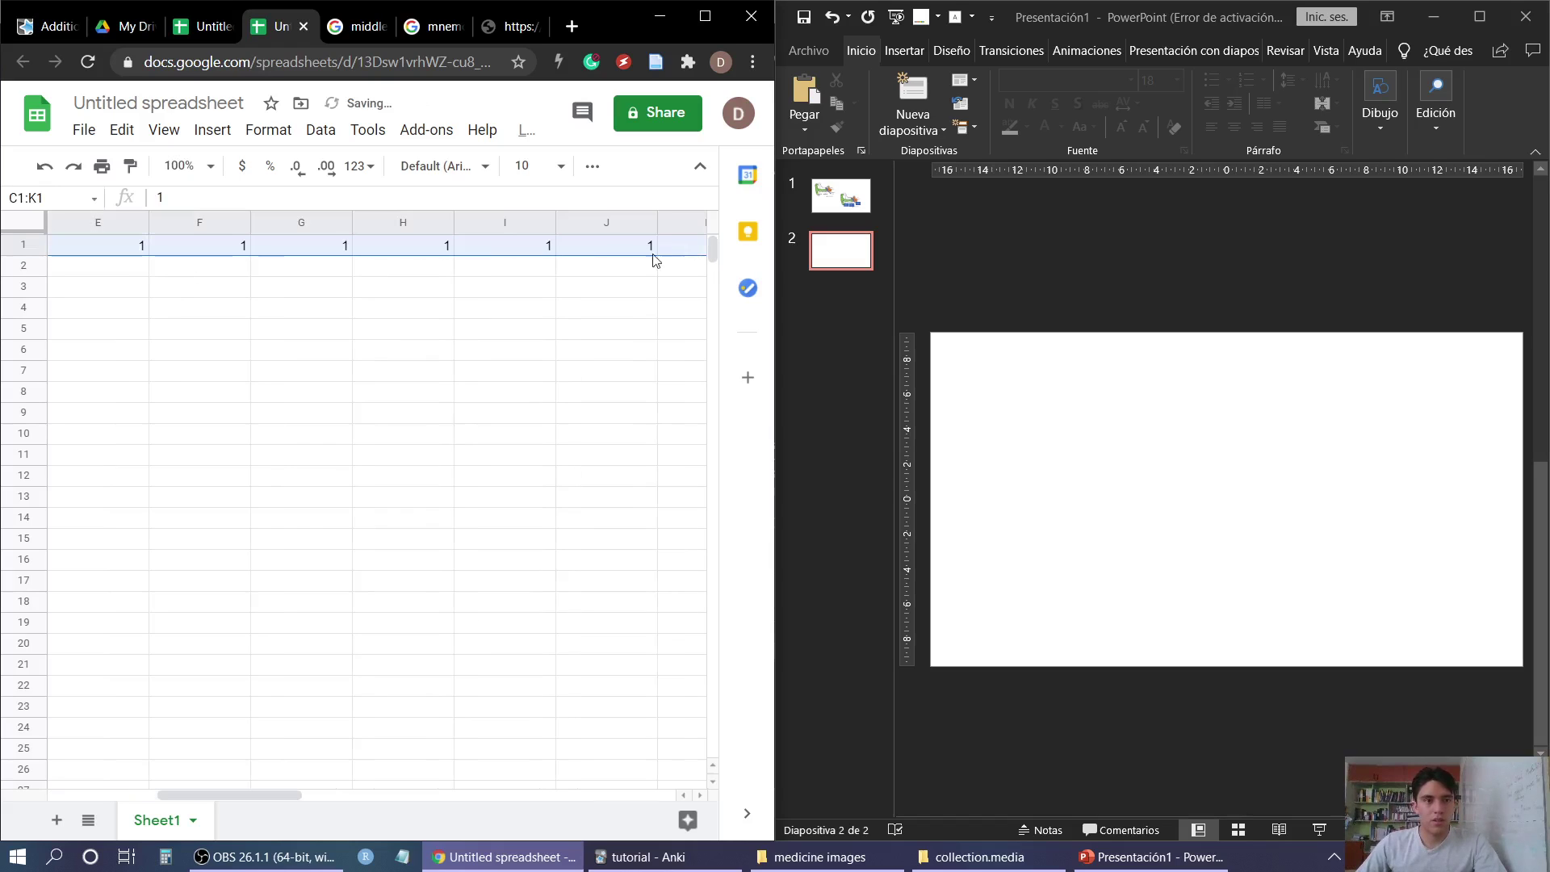
pyautogui.hscroll(-5, 313, 268)
pyautogui.hotkey('ctrl', 'z')
# Extend the number series in C1:E1 across row 1 to N1, so the headers run from 1 to 12
pyautogui.click(381, 274)
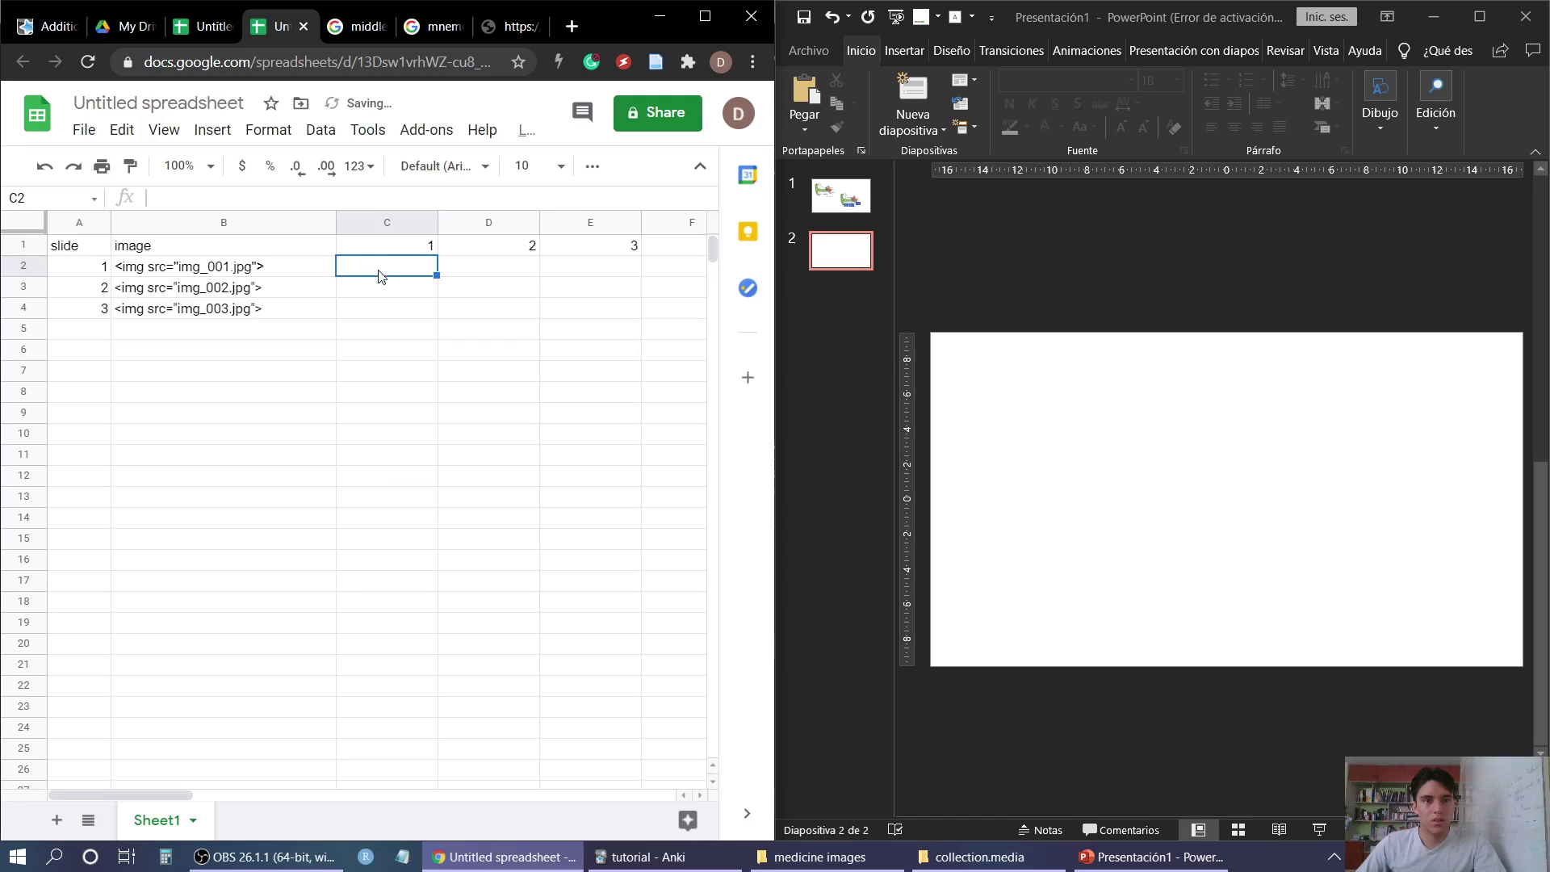
pyautogui.hscroll(1, 363, 252)
pyautogui.moveTo(345, 247); pyautogui.dragTo(567, 250)
pyautogui.hscroll(5, 543, 287)
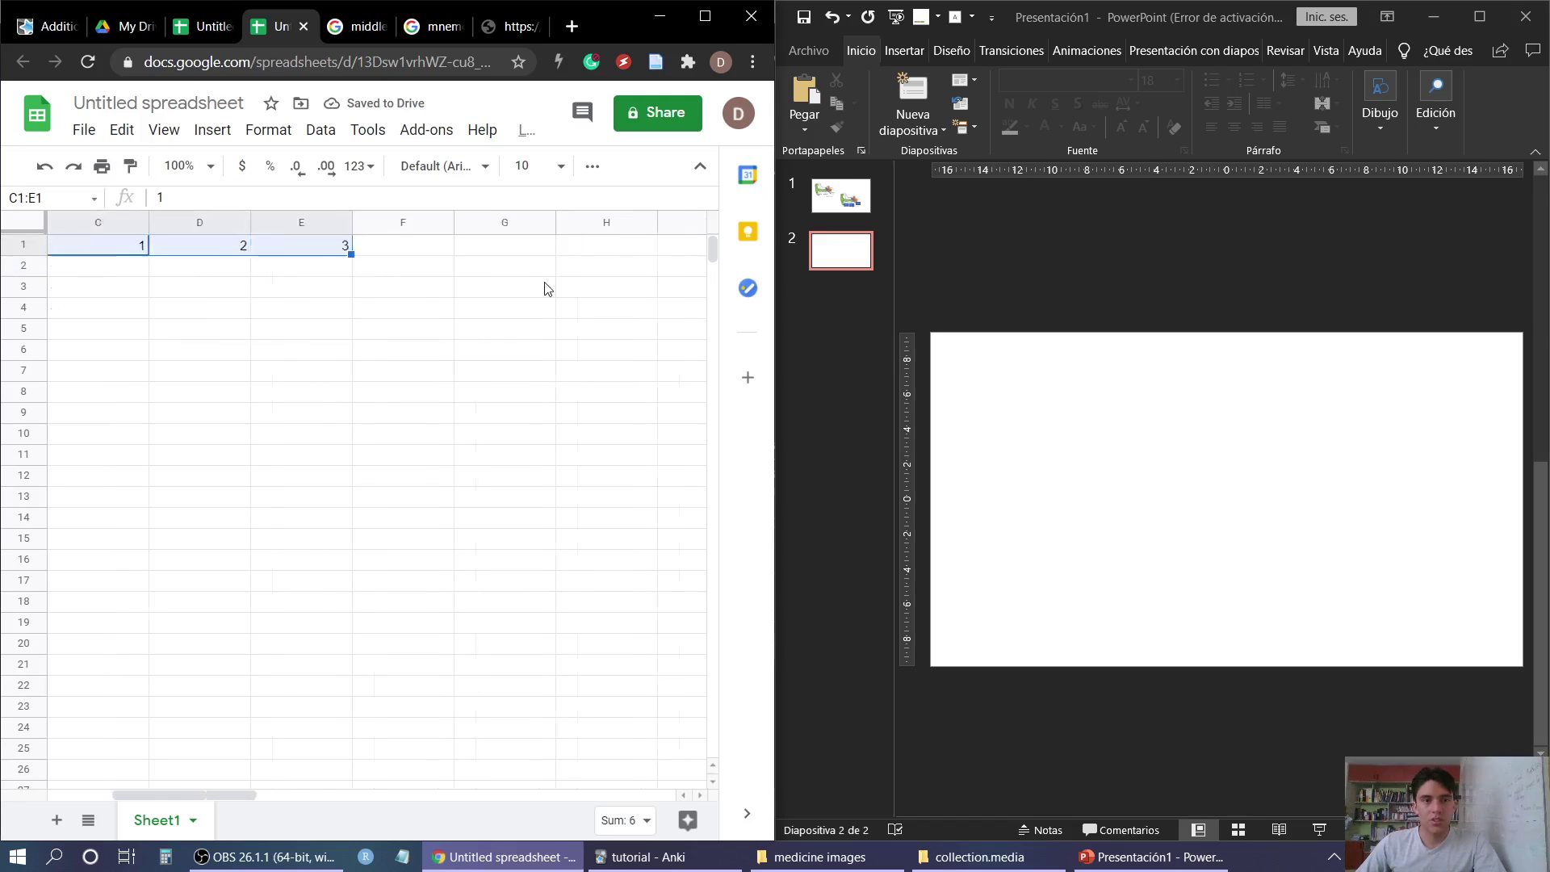
pyautogui.hscroll(-2, 278, 268)
pyautogui.moveTo(147, 255); pyautogui.dragTo(617, 242)
pyautogui.hscroll(5, 185, 260)
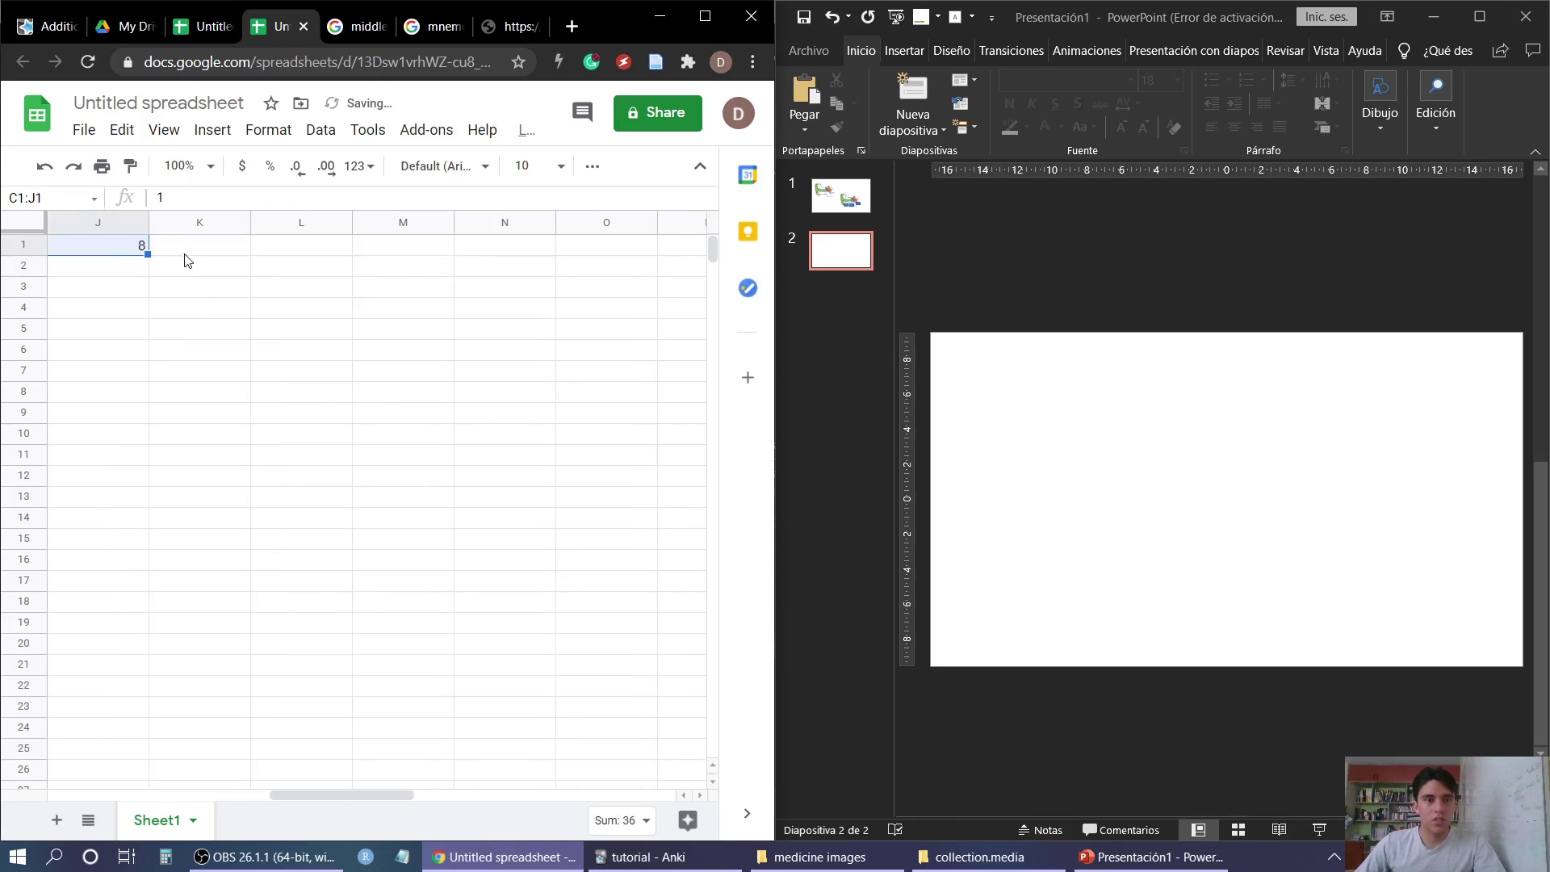
pyautogui.moveTo(148, 255); pyautogui.dragTo(501, 248)
pyautogui.hscroll(-5, 529, 253)
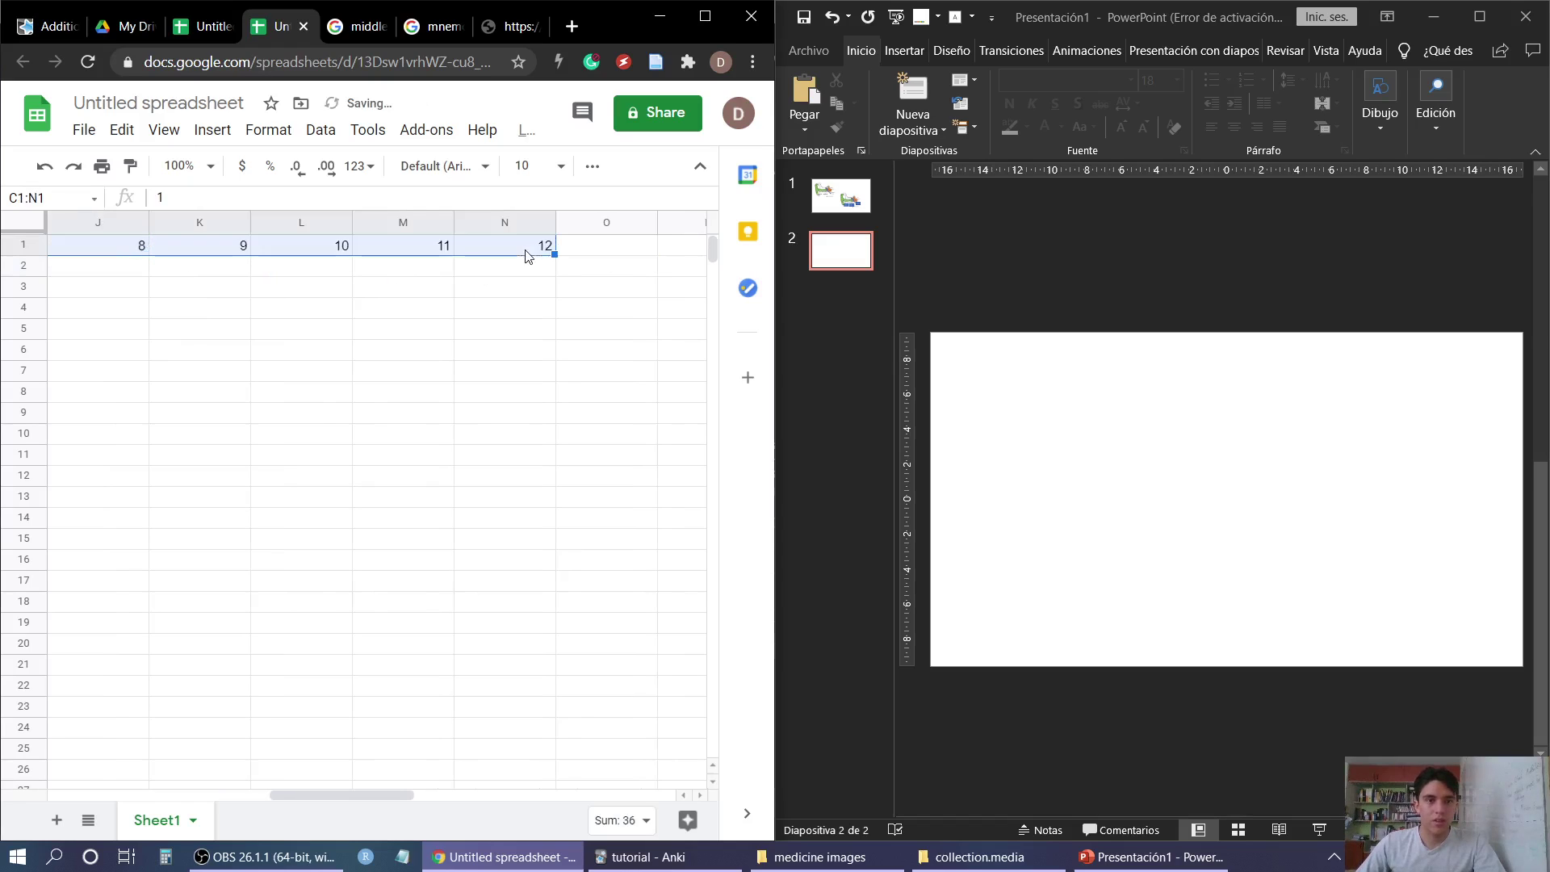
pyautogui.hscroll(-4, 555, 342)
# Display slide 1 in the presentation and enter its labels external ear, middle ear and internal ear in cells C2 to E2
pyautogui.click(432, 289)
pyautogui.click(410, 269)
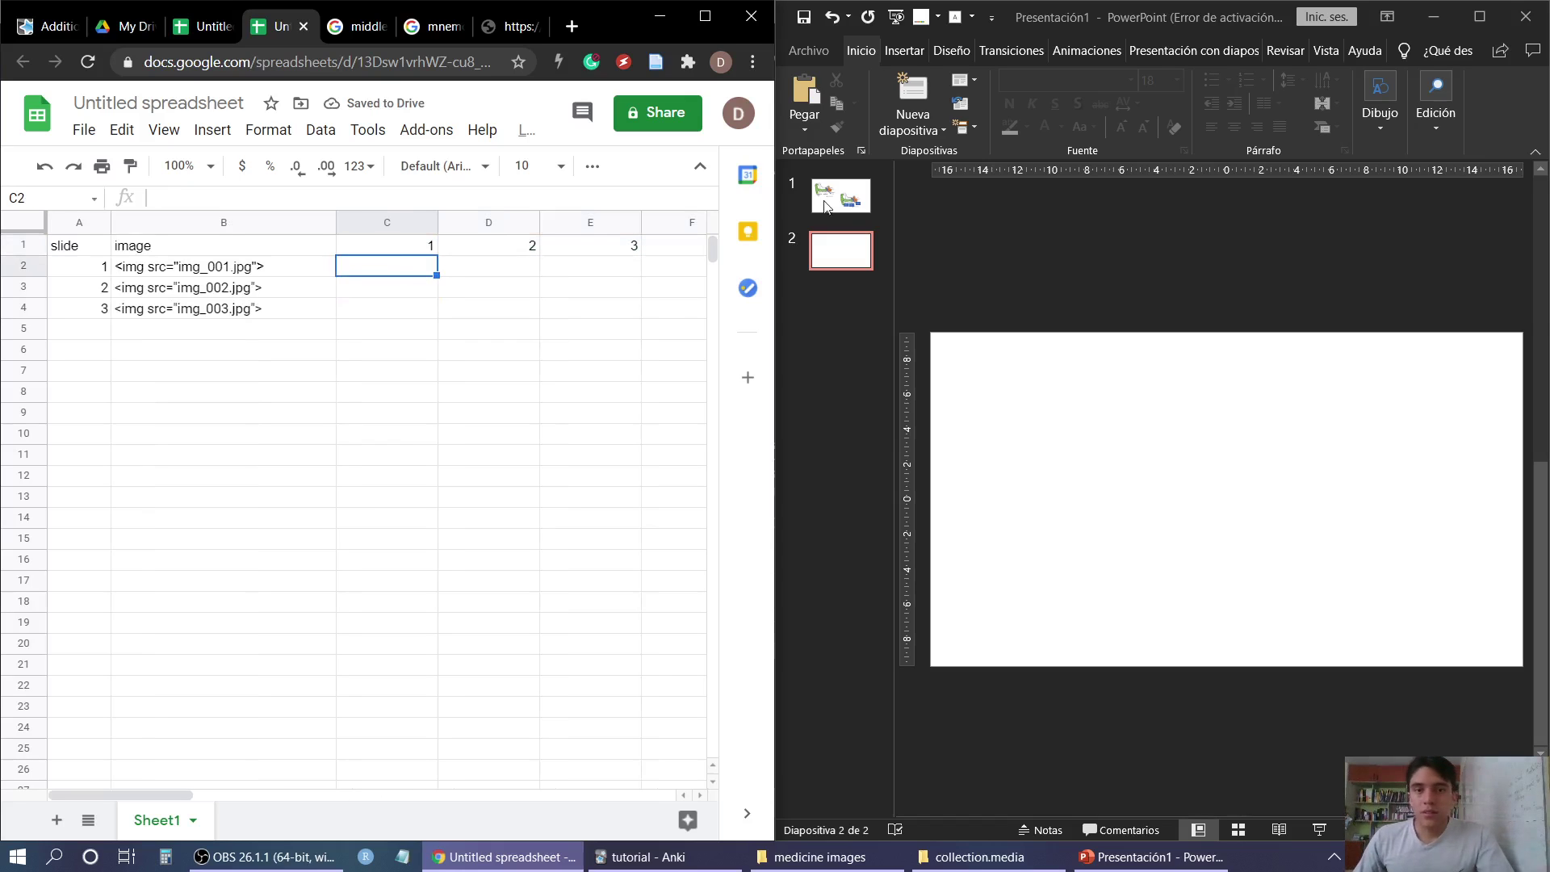
pyautogui.click(864, 207)
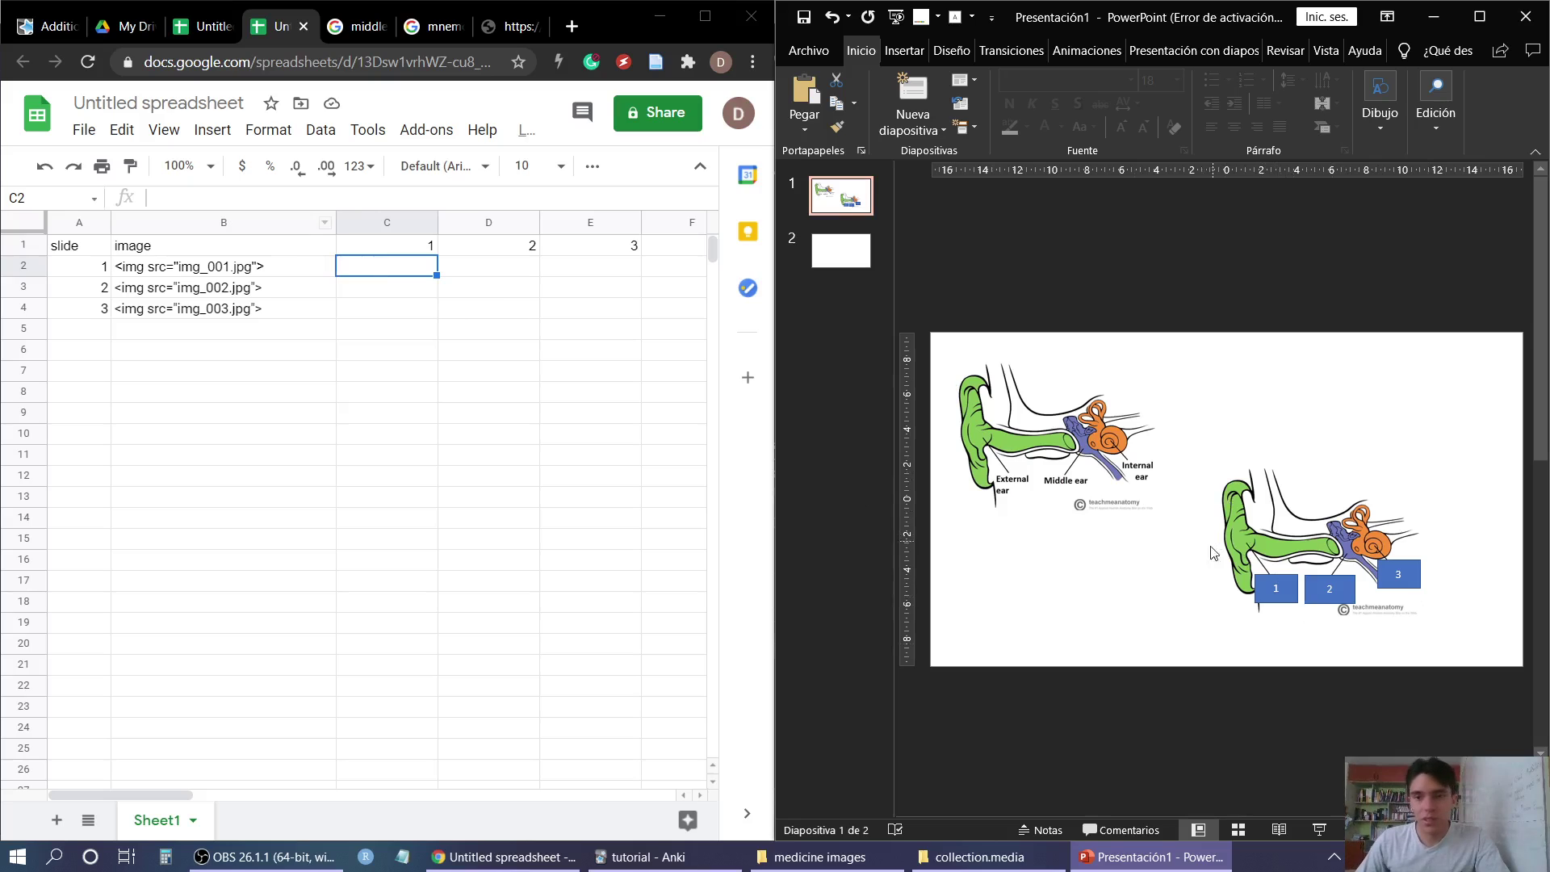
pyautogui.click(381, 272)
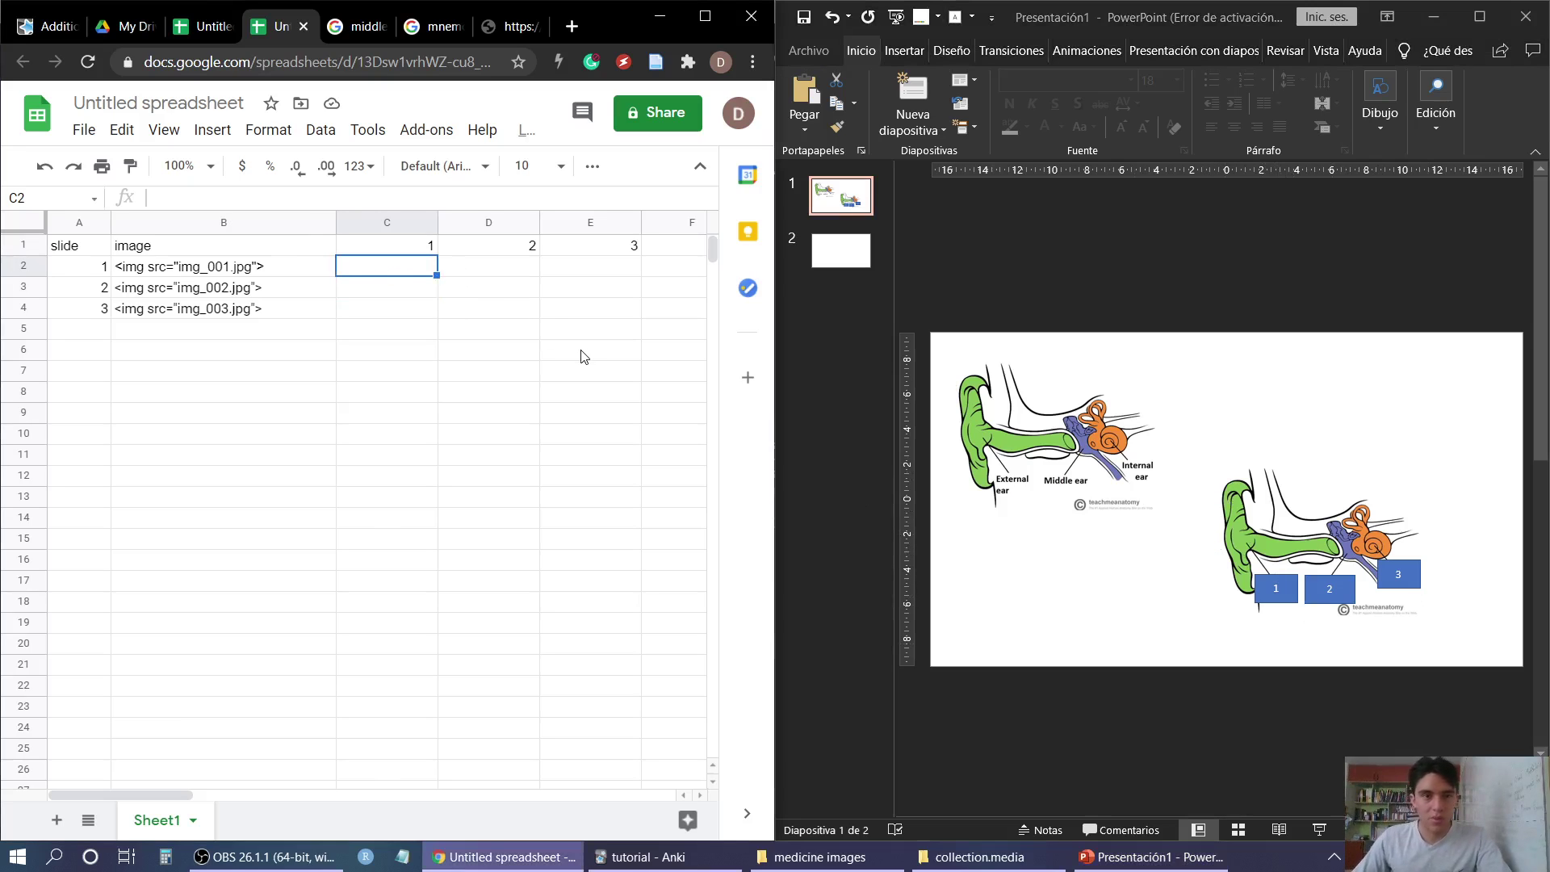
pyautogui.write('external ear')
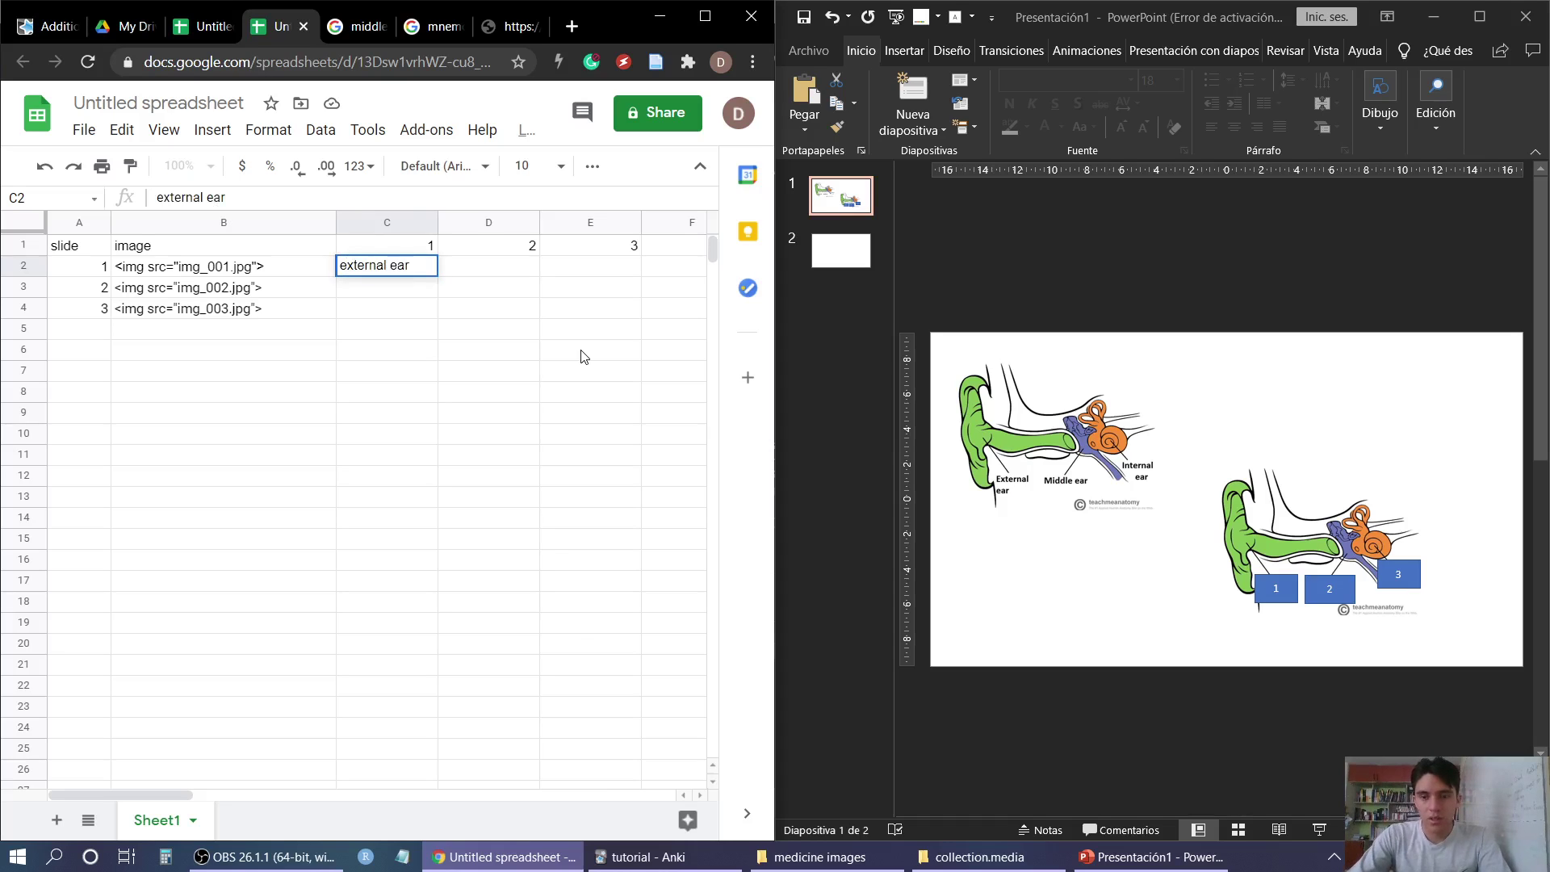
pyautogui.press('Tab')
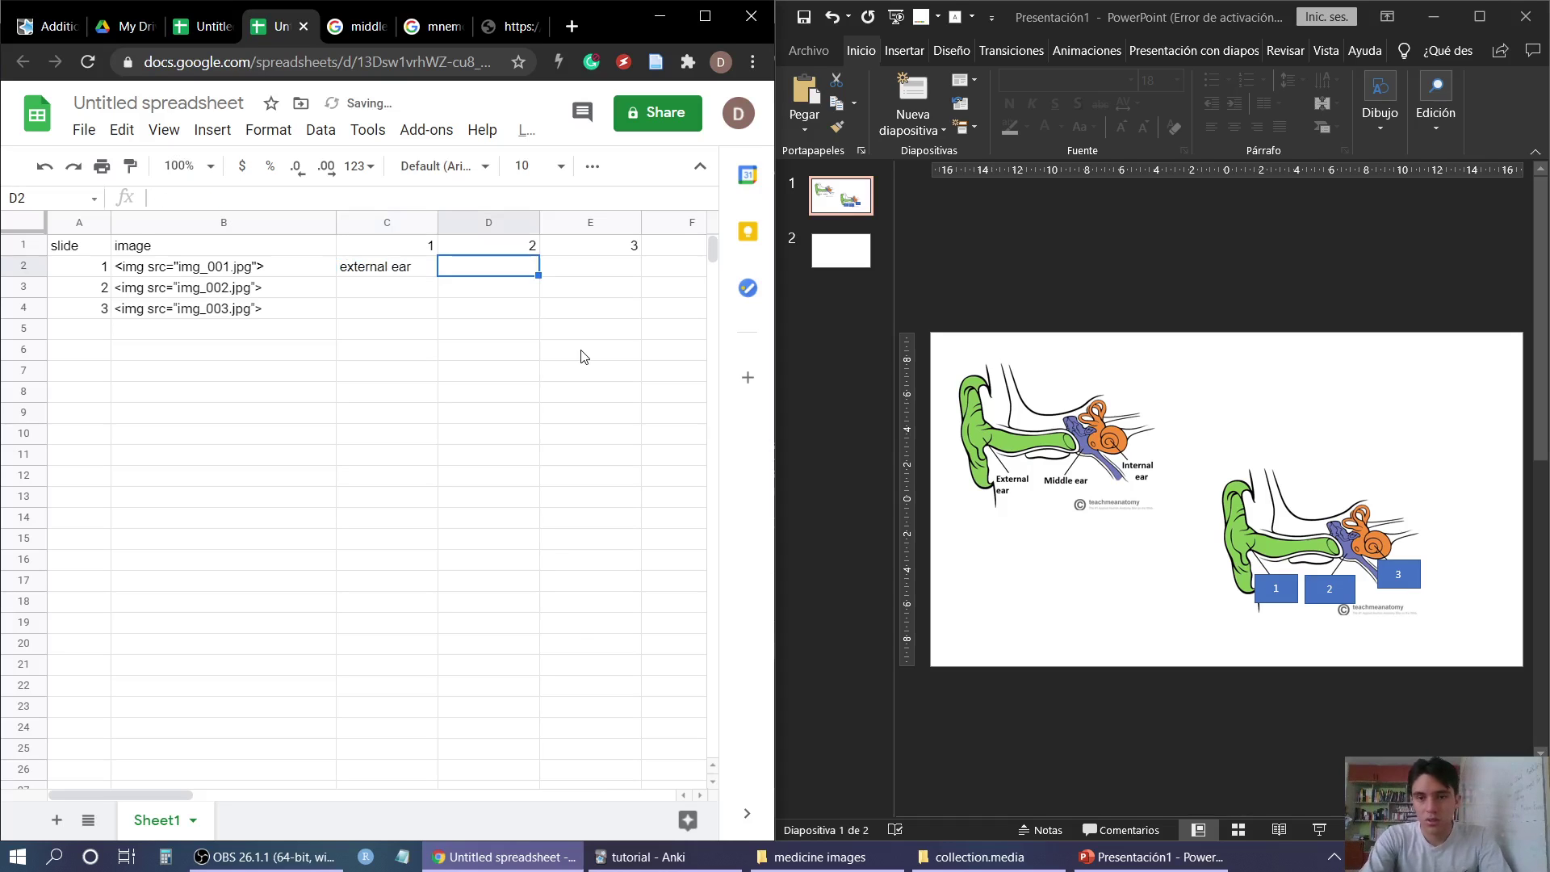
pyautogui.write('middle ear')
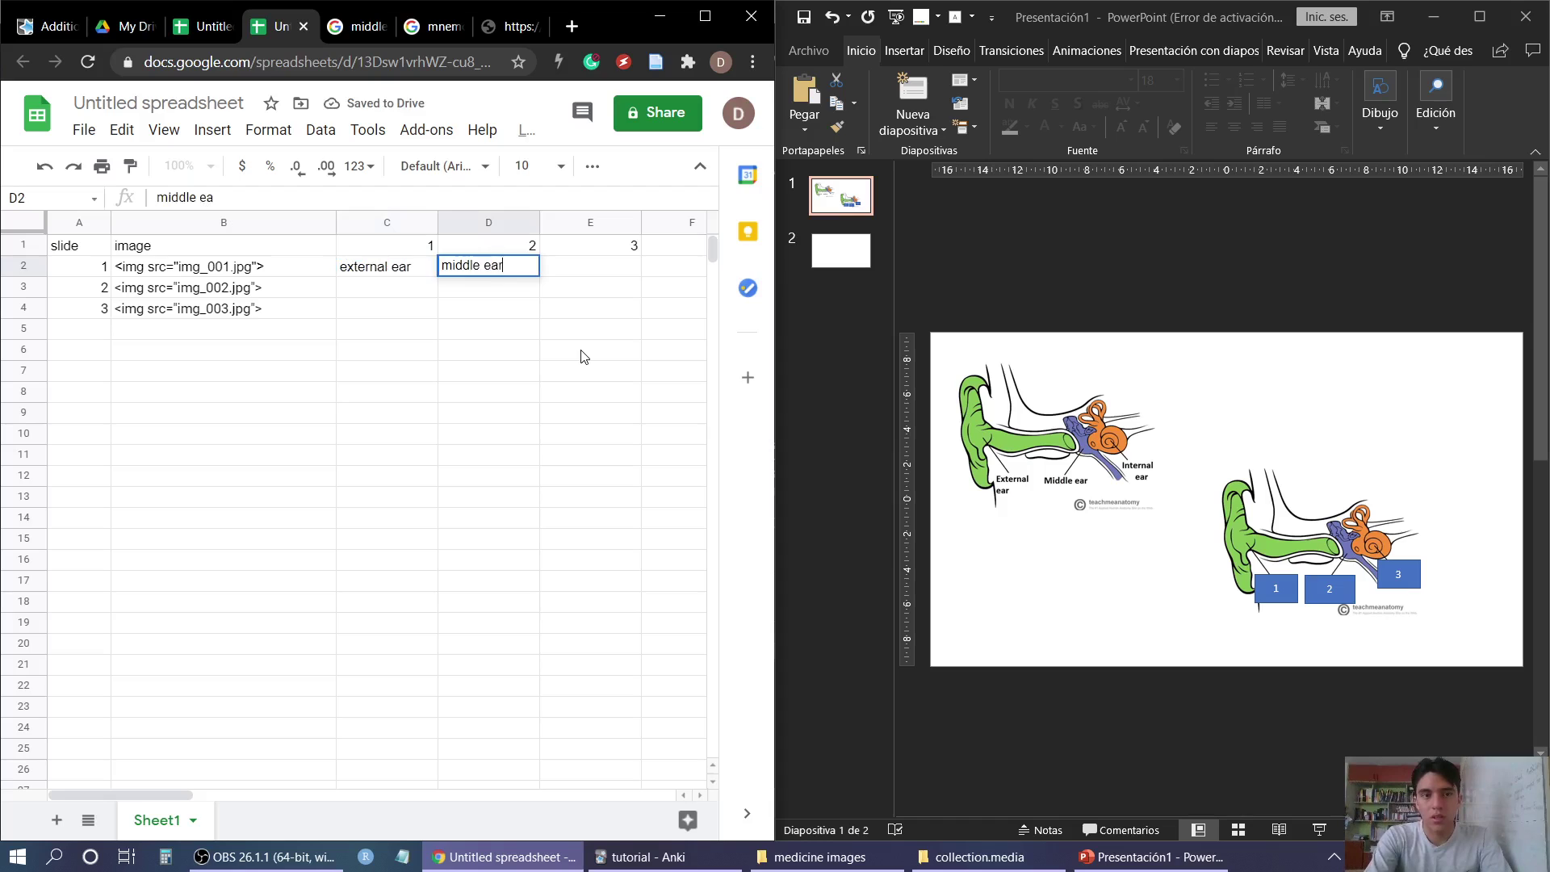
pyautogui.press('Tab')
pyautogui.write('internal ')
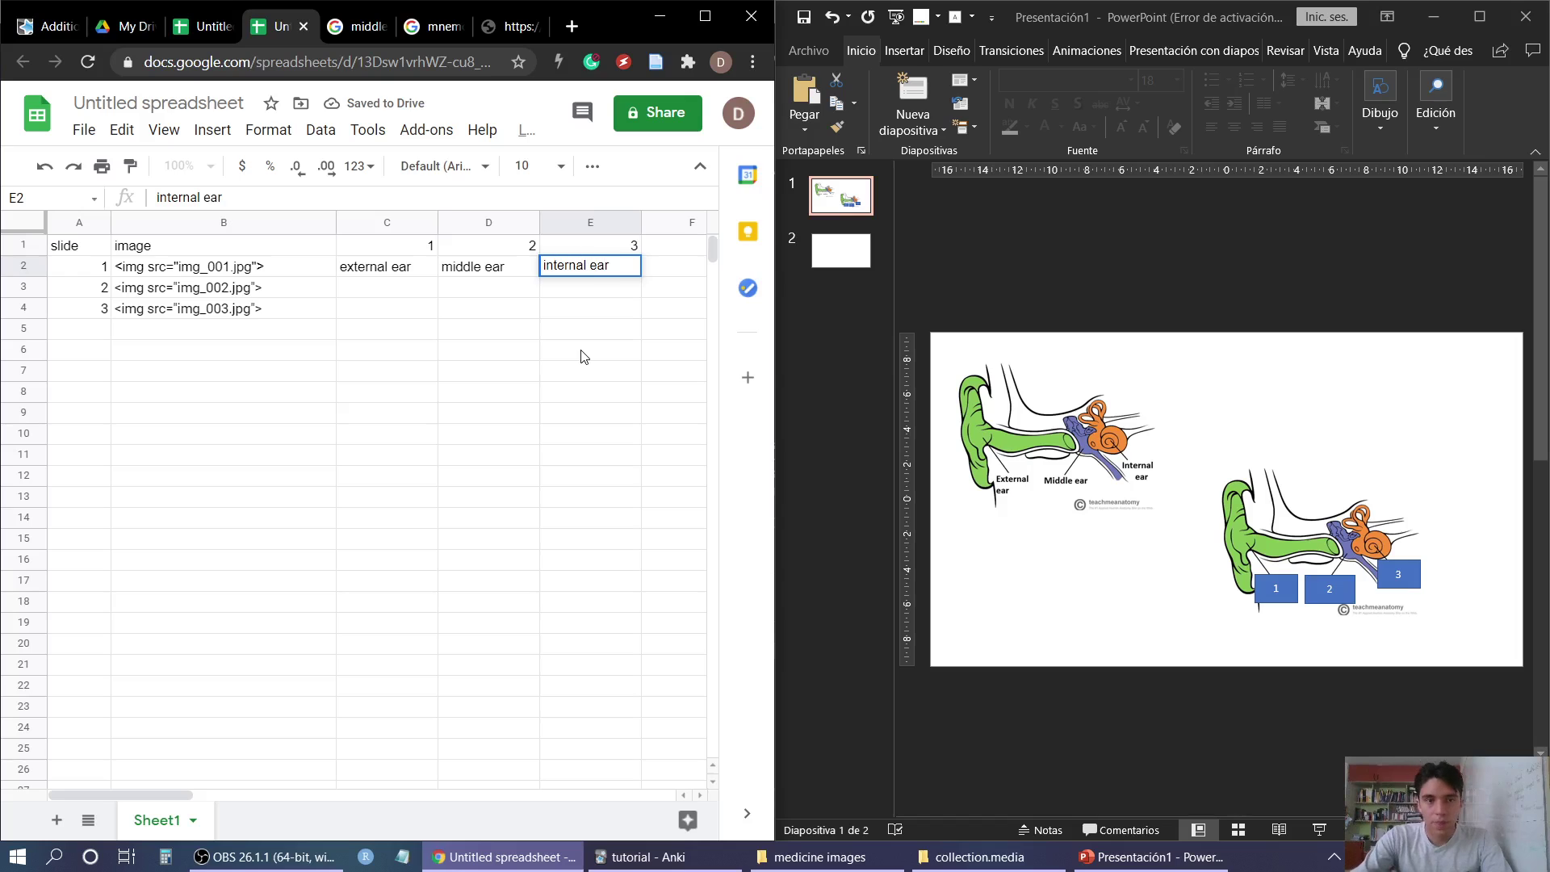
pyautogui.write('ear')
pyautogui.press('Tab')
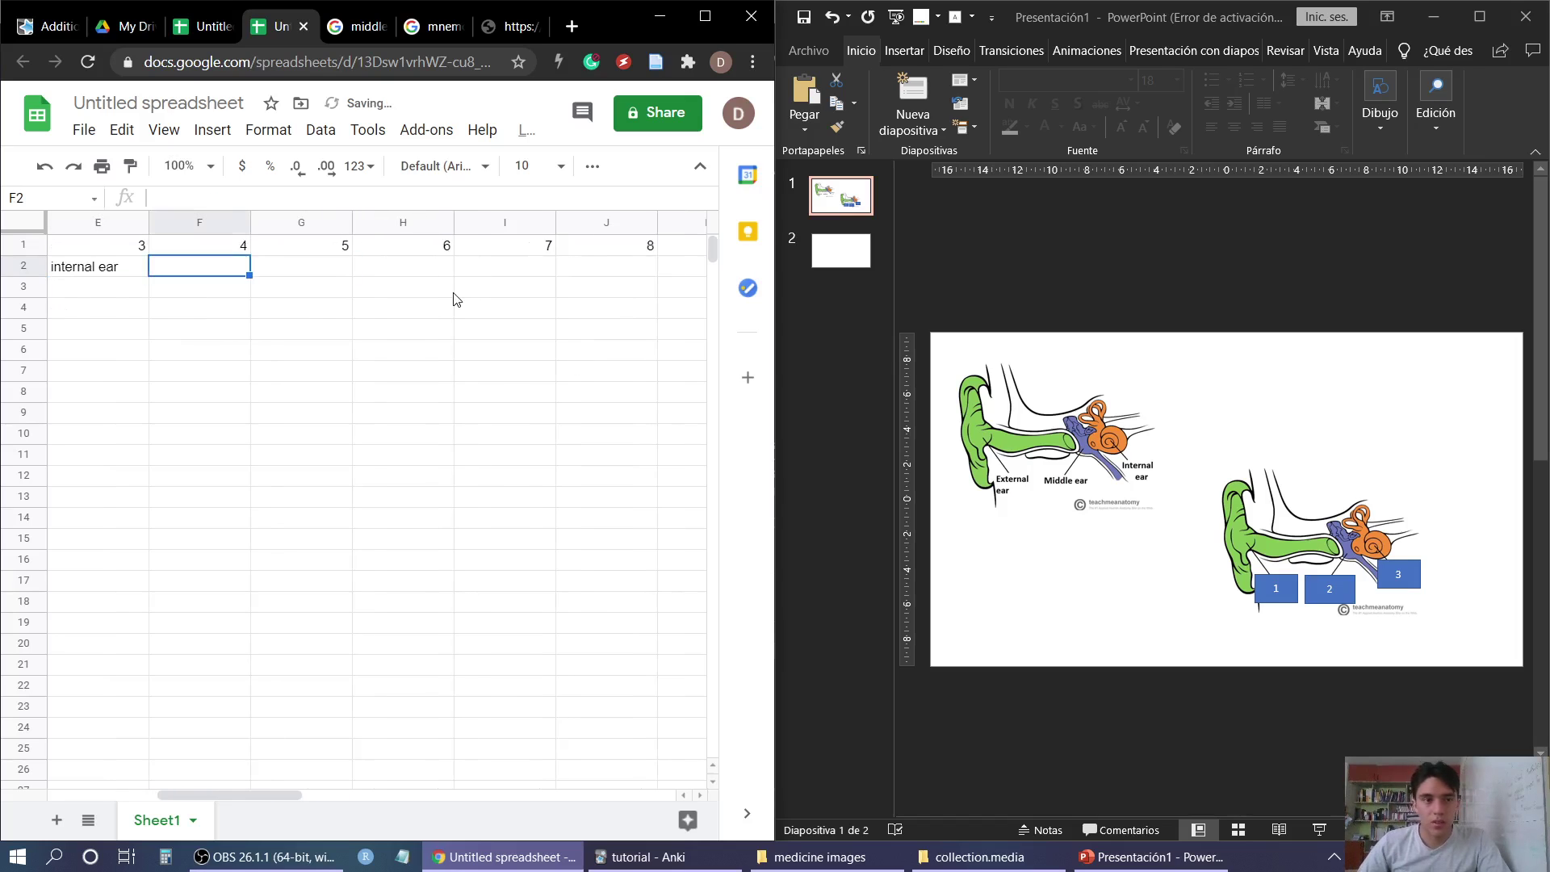
pyautogui.click(338, 283)
pyautogui.hscroll(5, 618, 299)
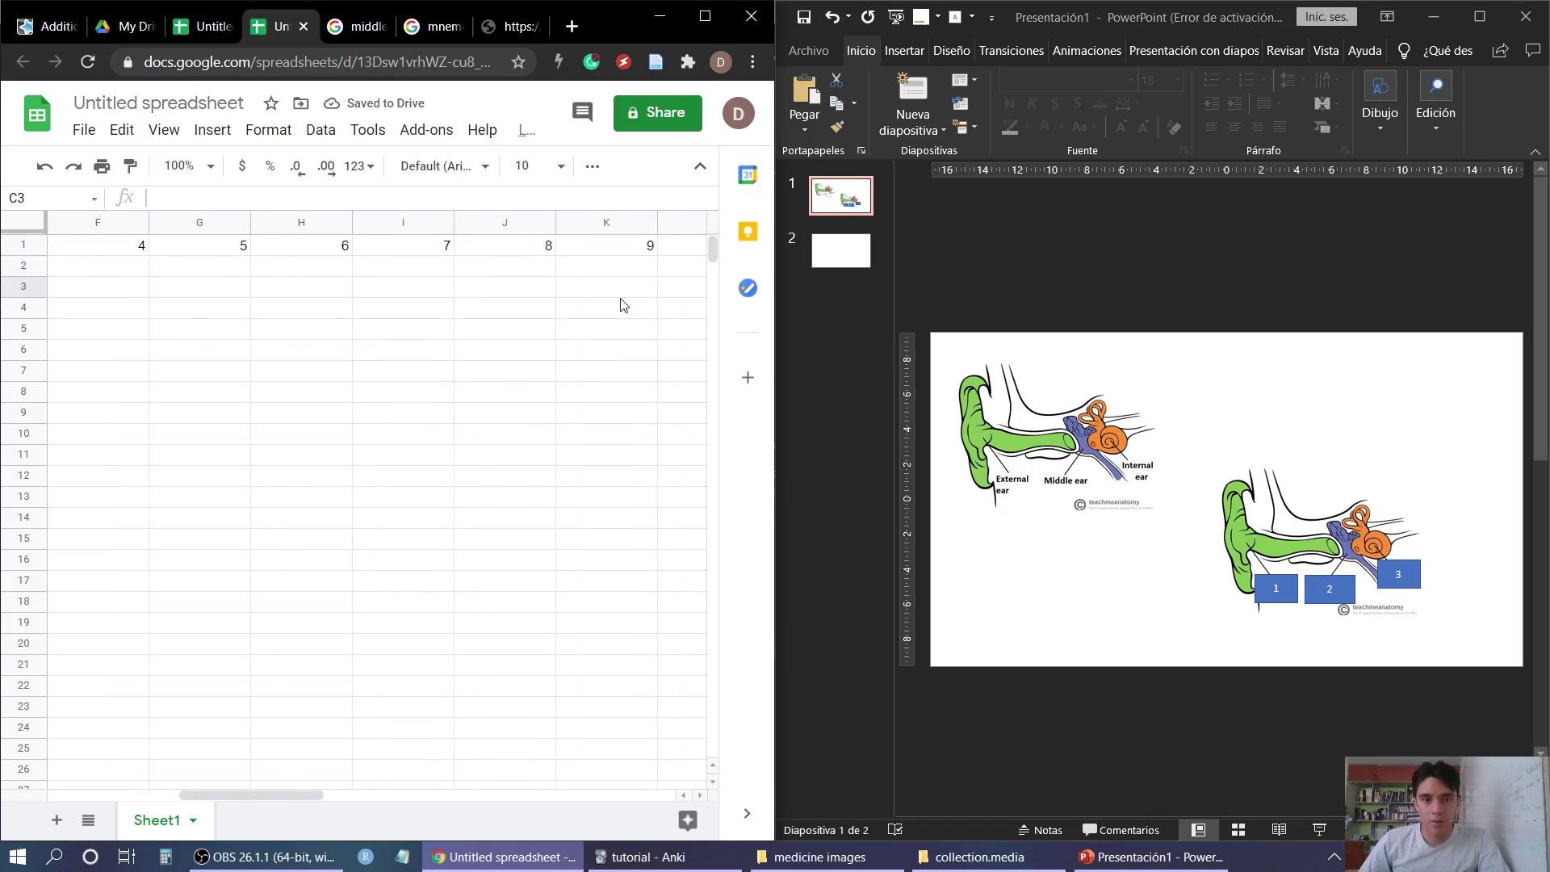
pyautogui.hscroll(-6, 618, 299)
pyautogui.click(507, 293)
pyautogui.click(557, 291)
pyautogui.hscroll(4, 595, 292)
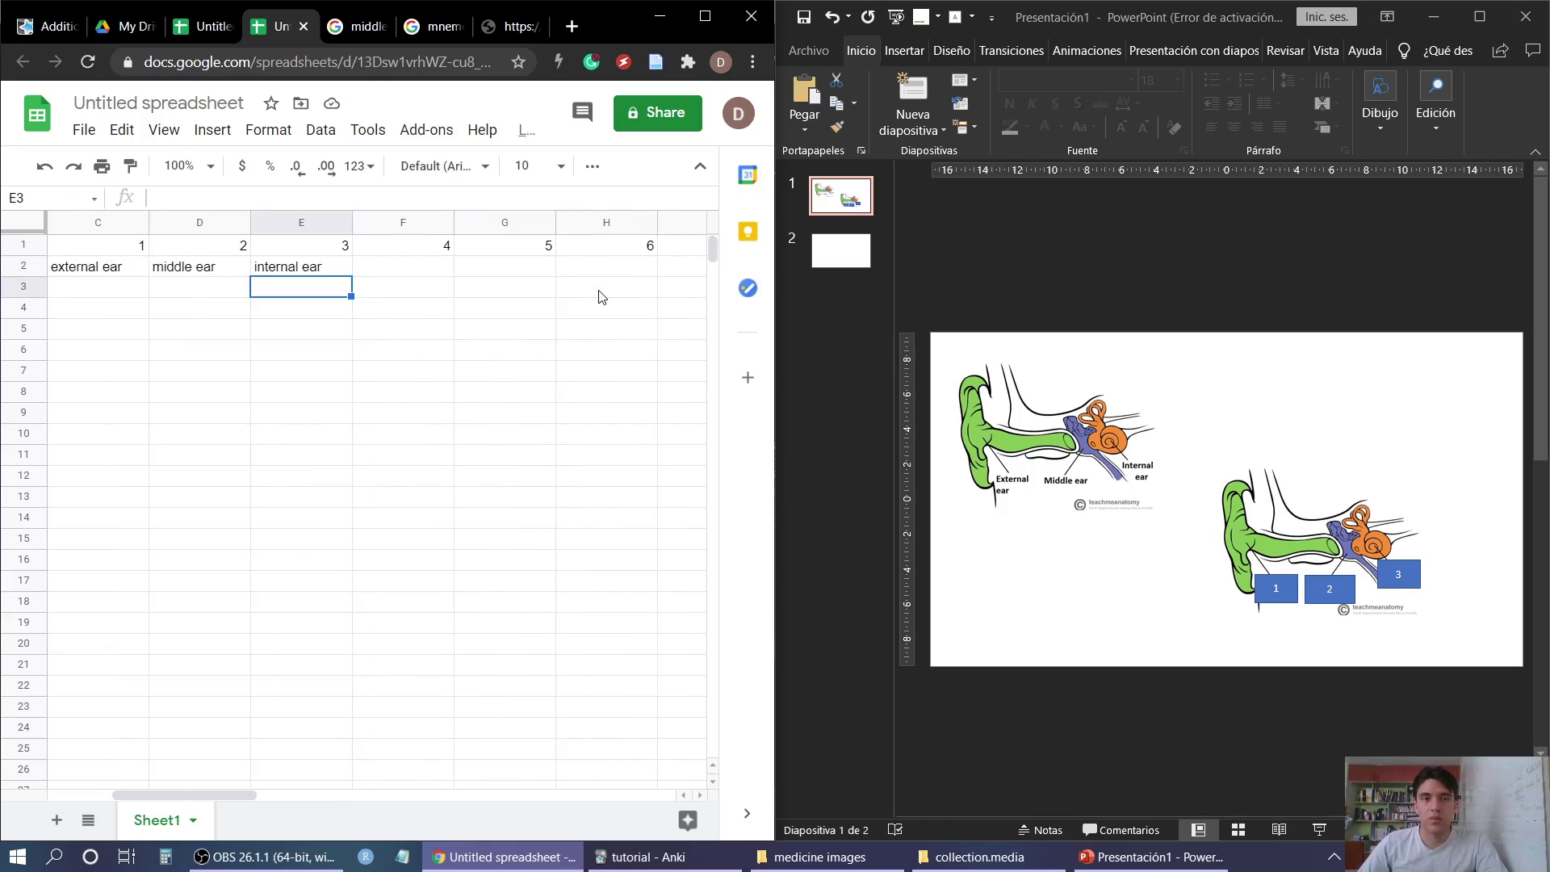
pyautogui.hscroll(-4, 596, 292)
pyautogui.click(377, 300)
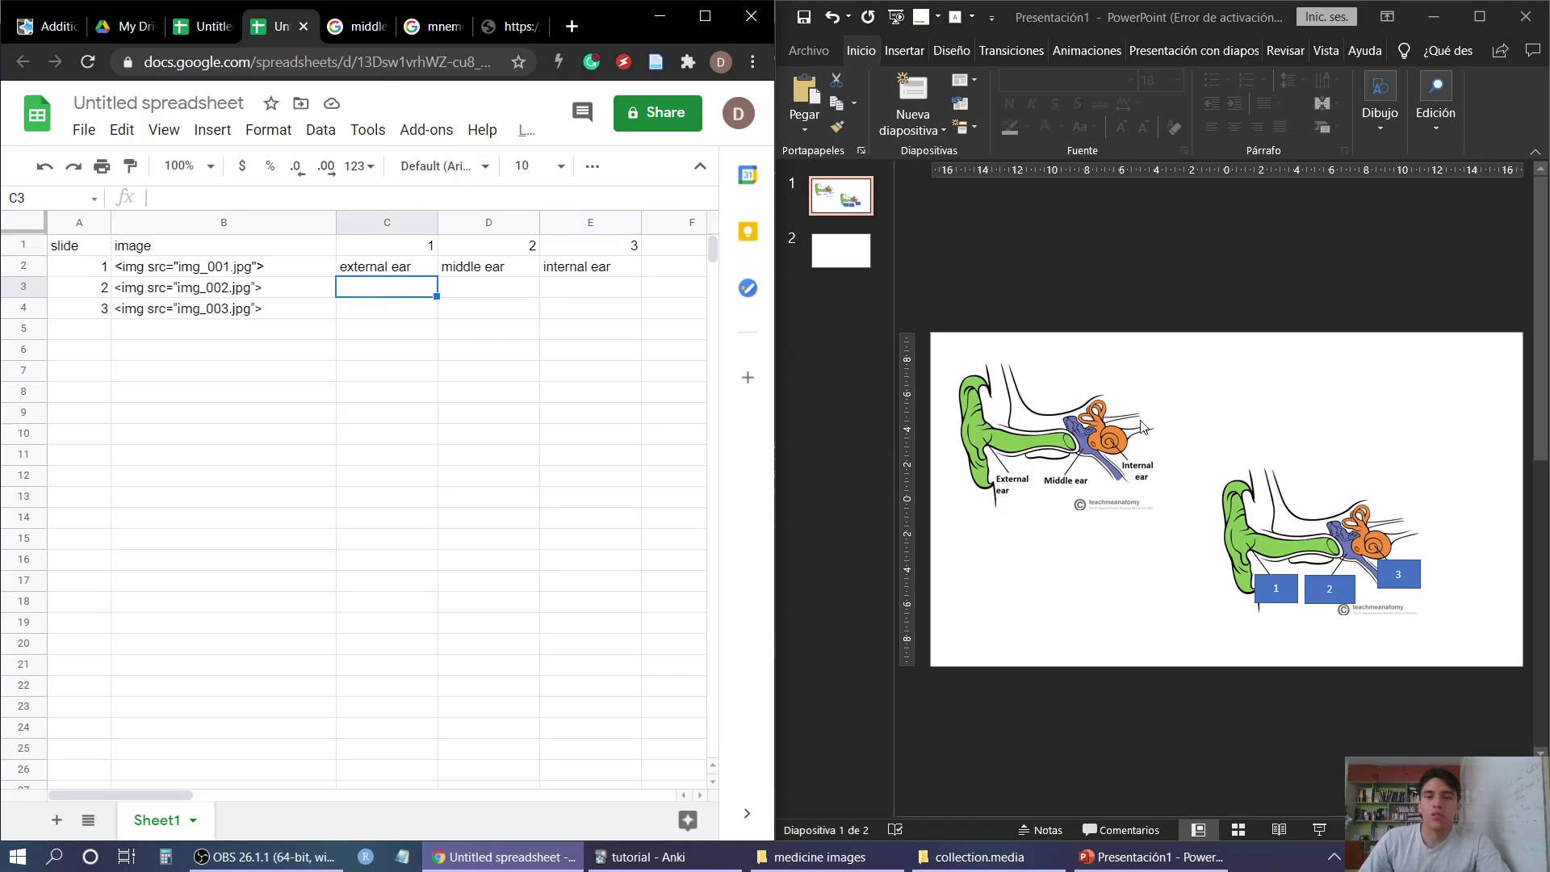
pyautogui.click(370, 39)
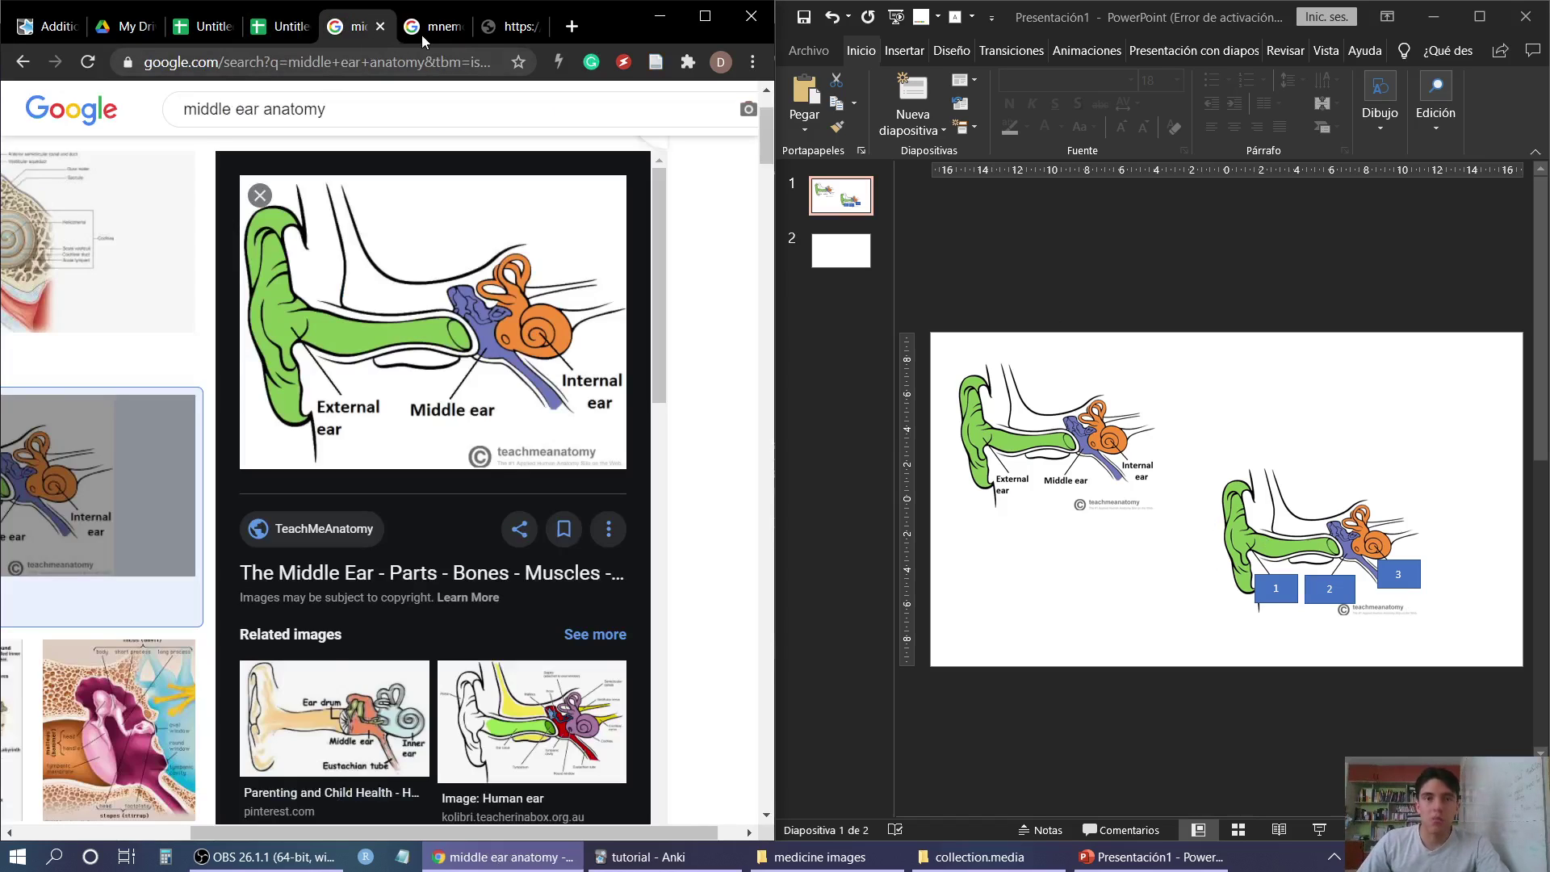
pyautogui.click(421, 35)
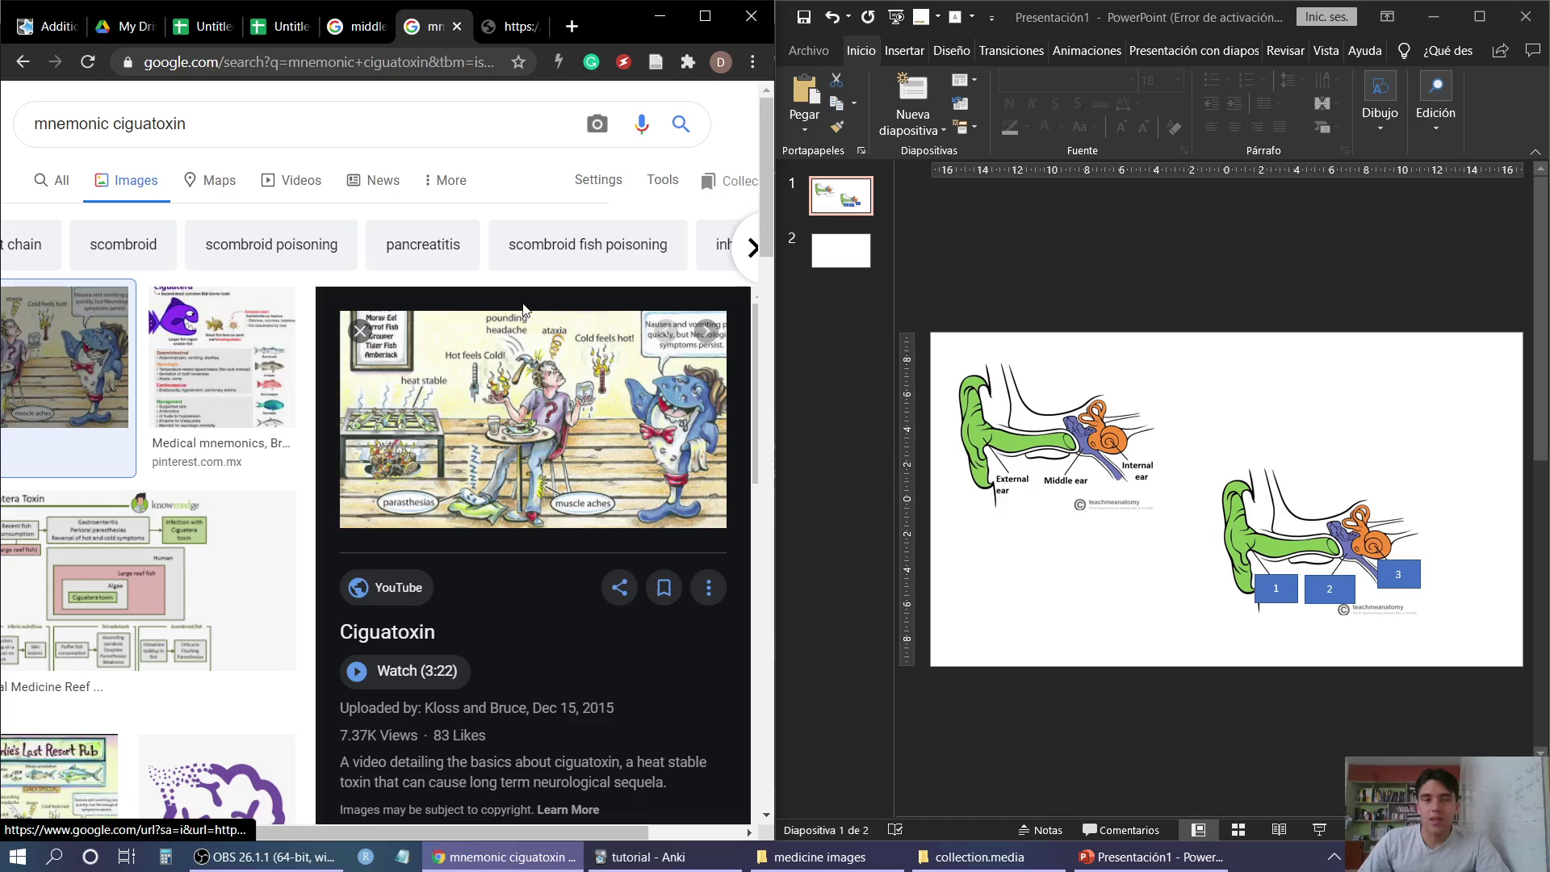
pyautogui.click(268, 29)
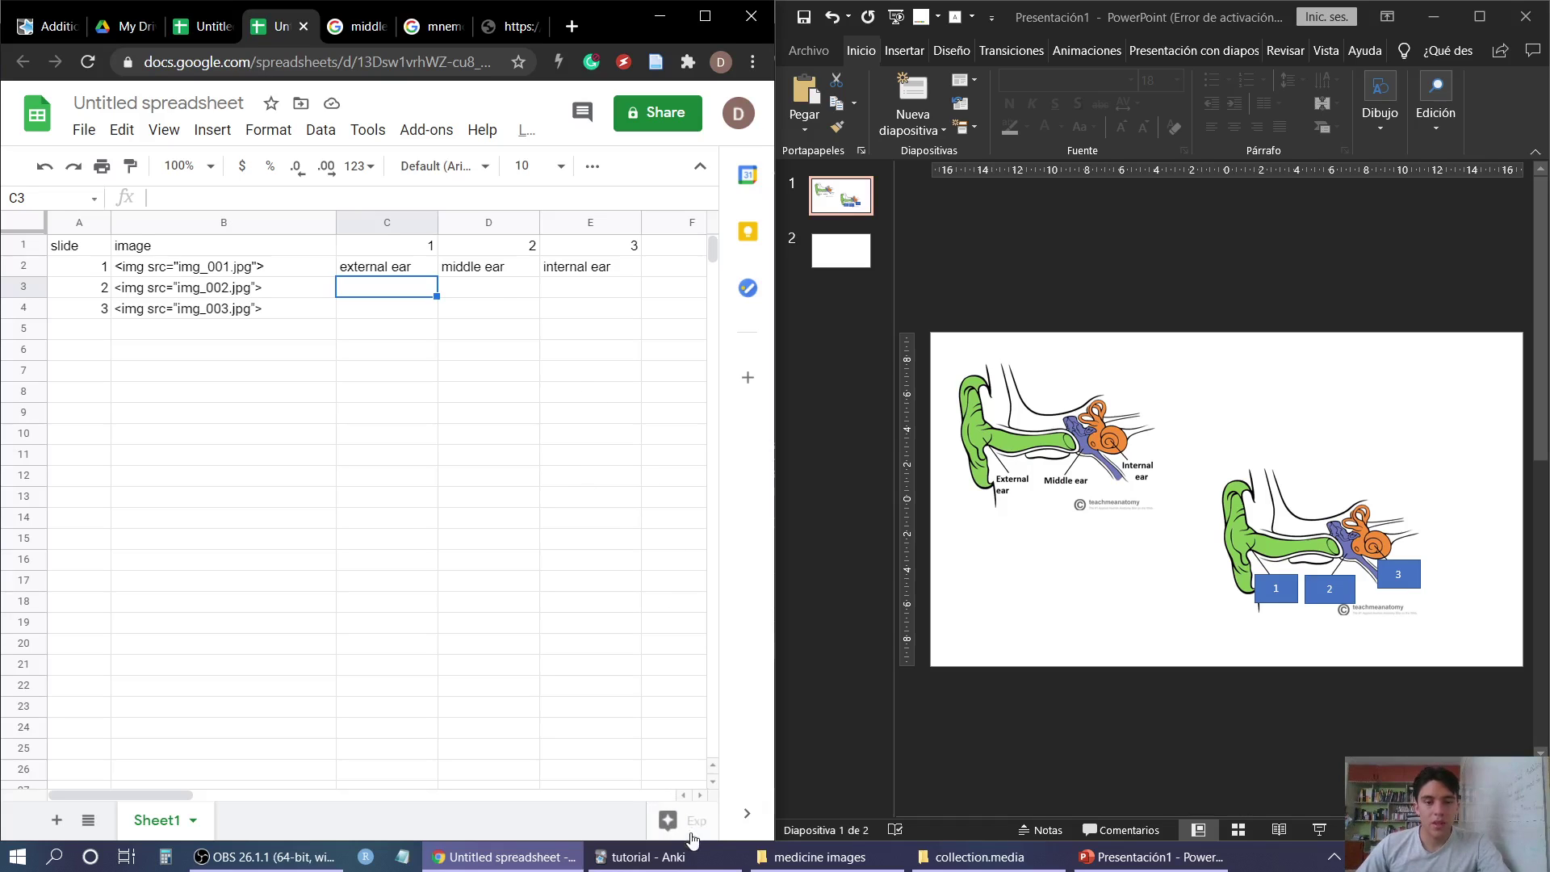
pyautogui.moveTo(691, 858)
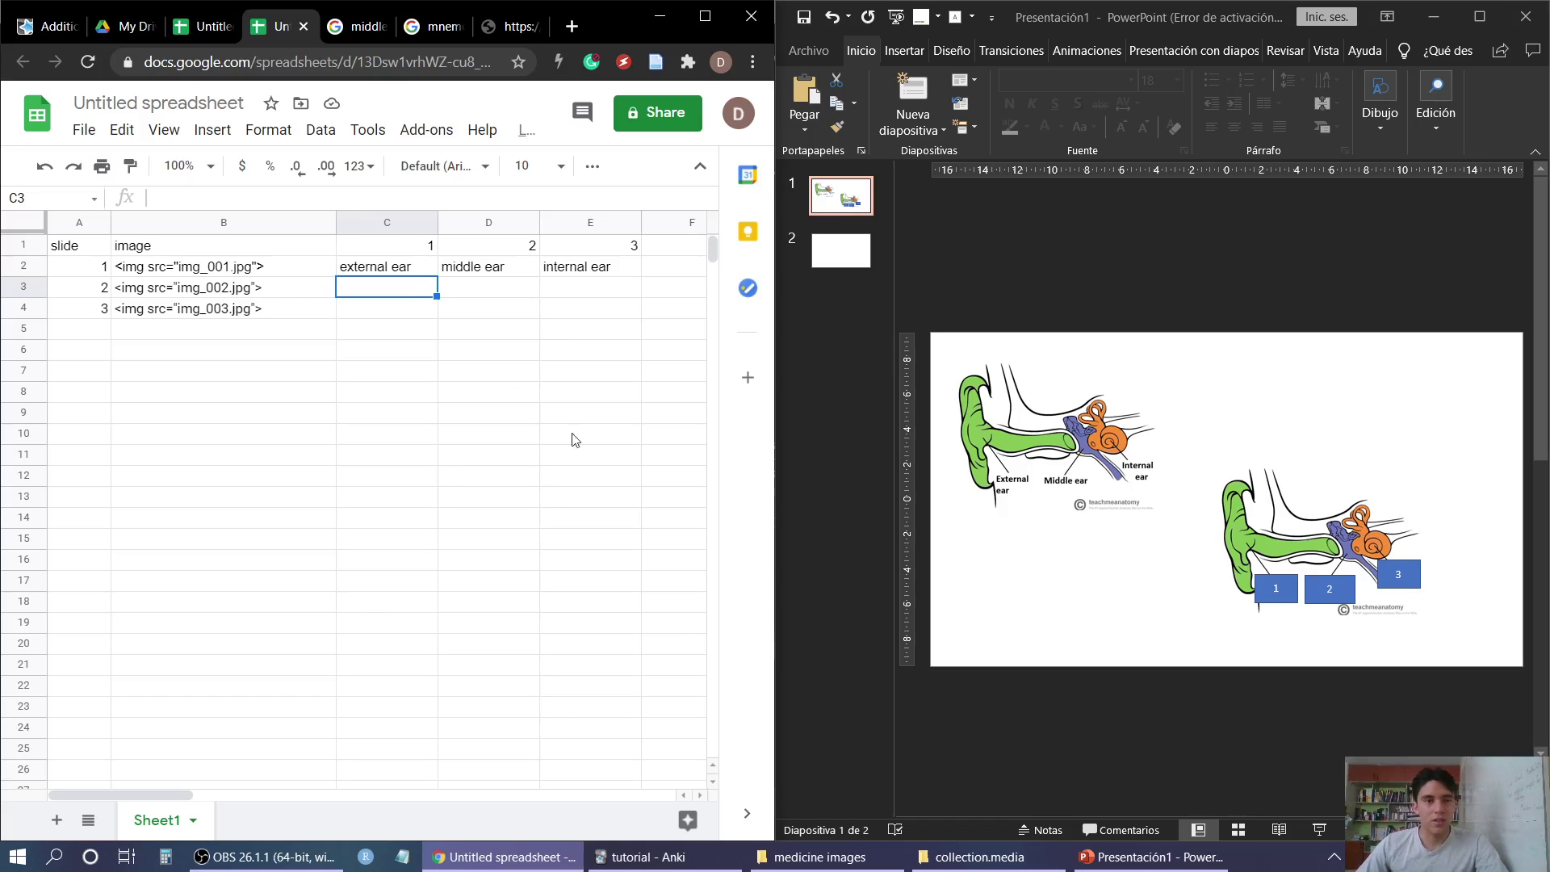
pyautogui.click(1247, 869)
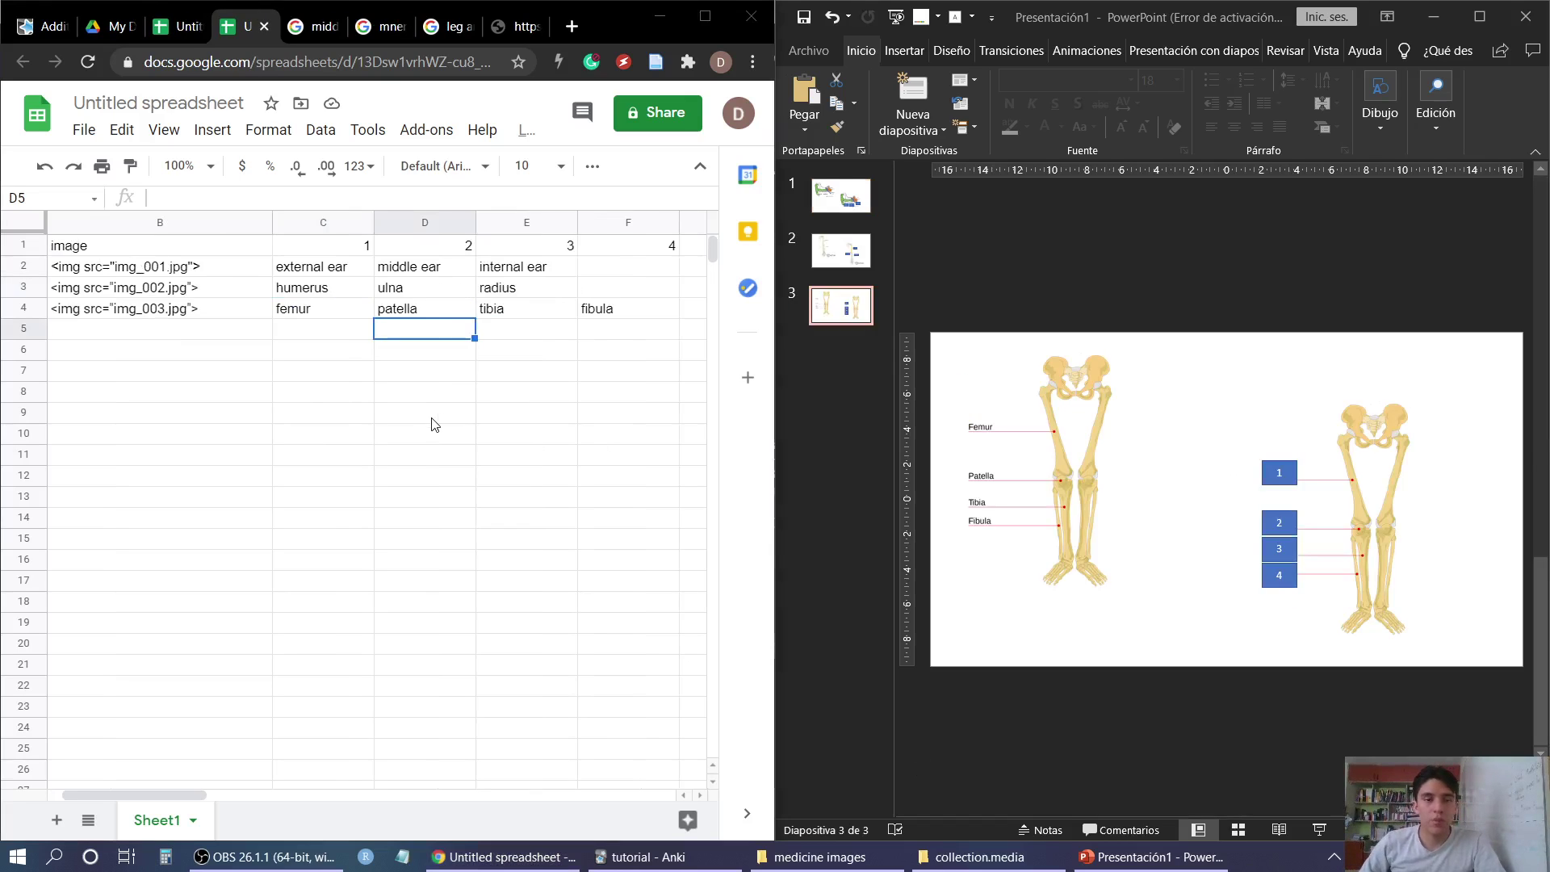
# Compare the numbered labels on slides 2 and 3 with their rows in the spreadsheet
pyautogui.click(852, 246)
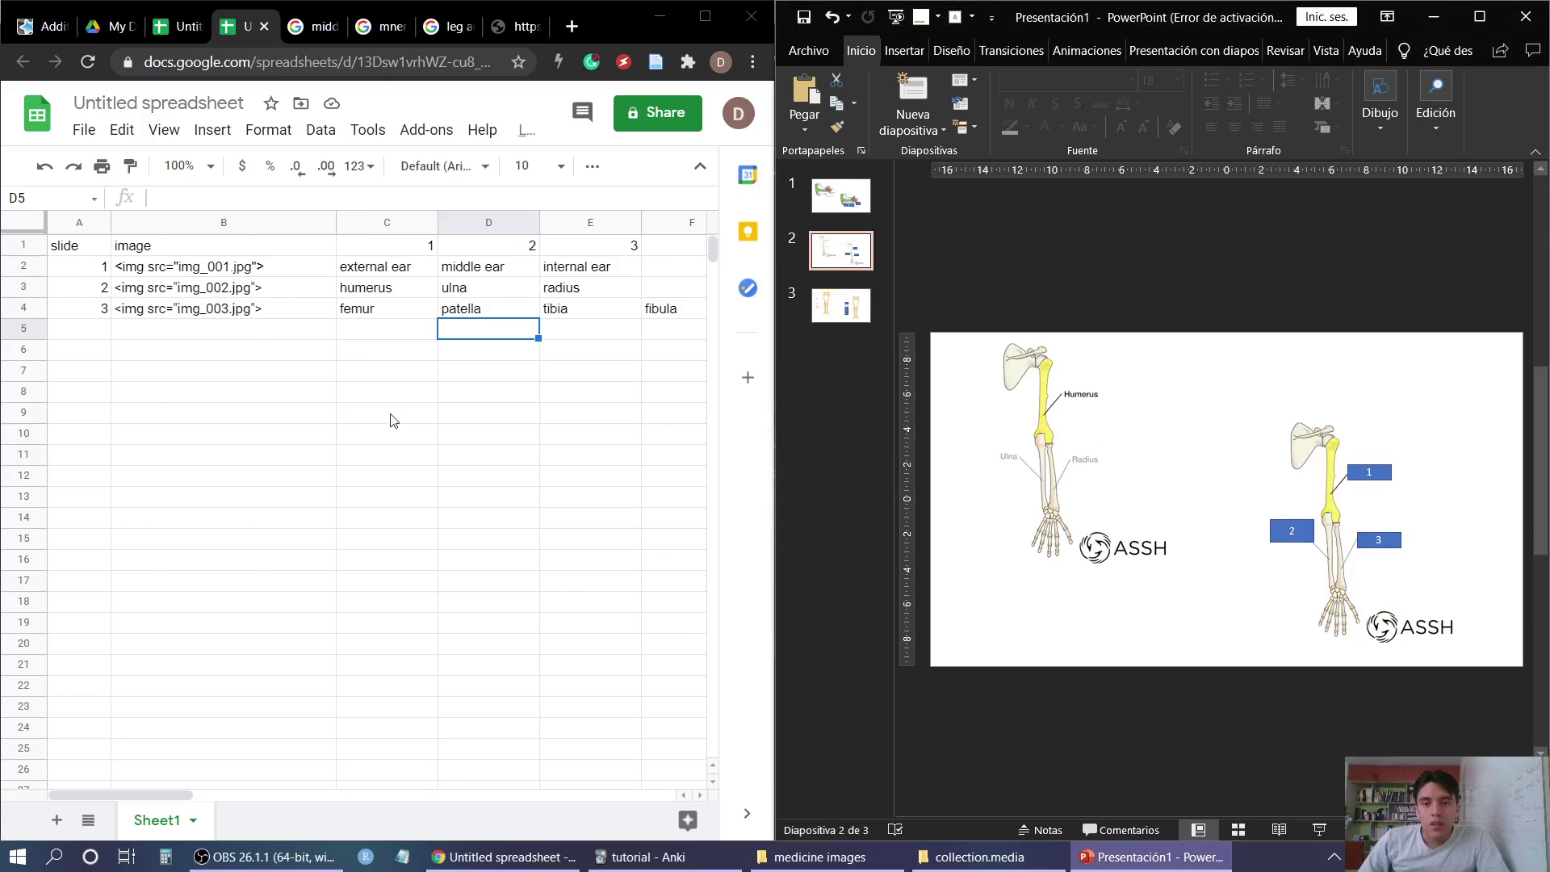
pyautogui.hscroll(3, 380, 416)
pyautogui.hscroll(-3, 121, 315)
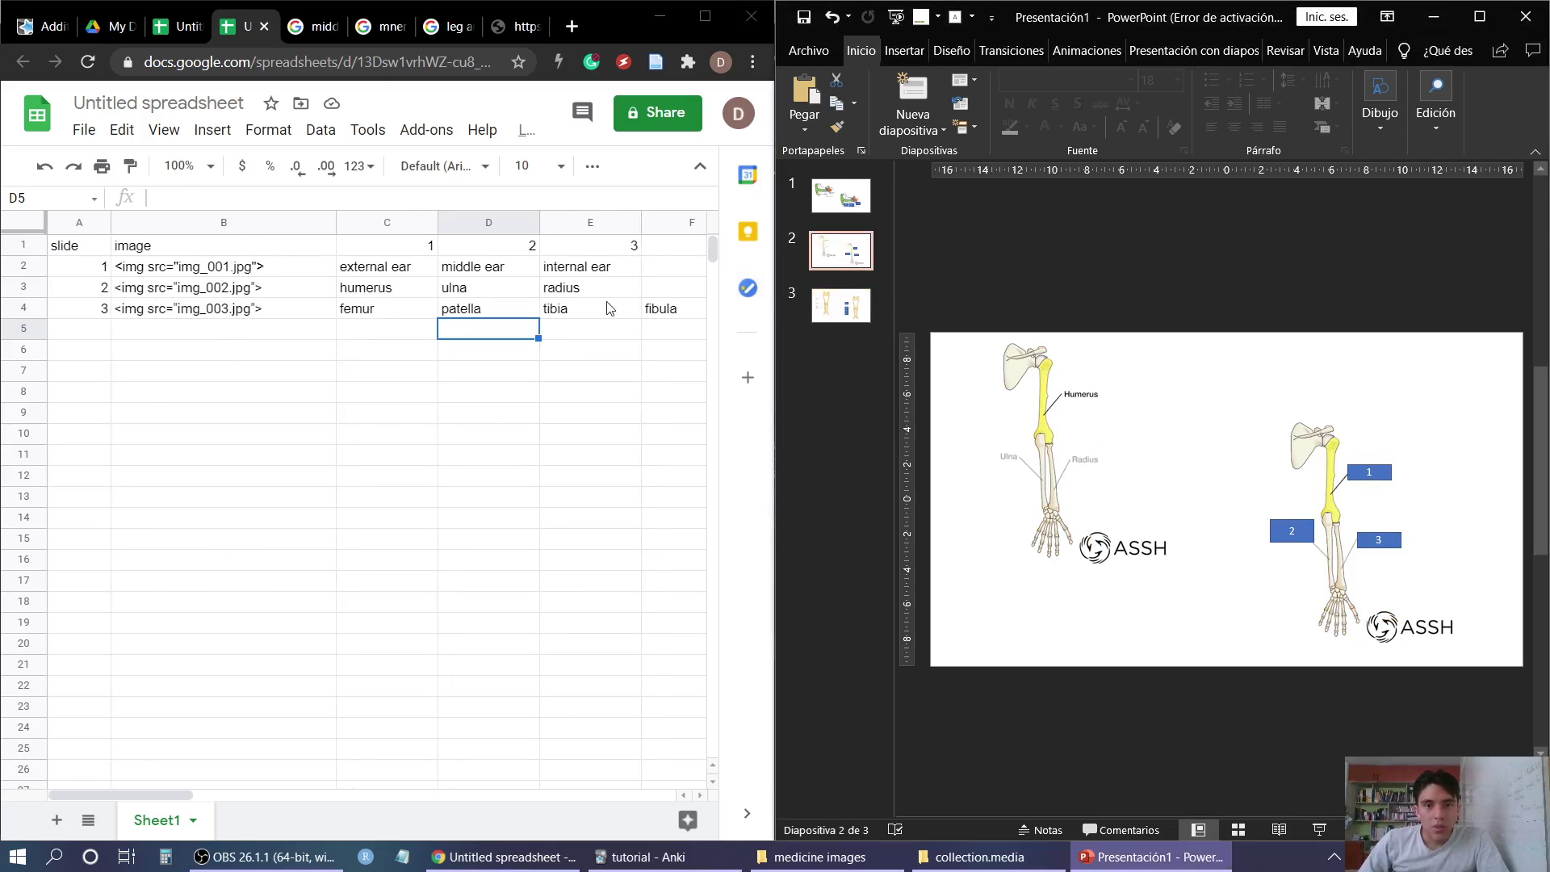
pyautogui.click(856, 311)
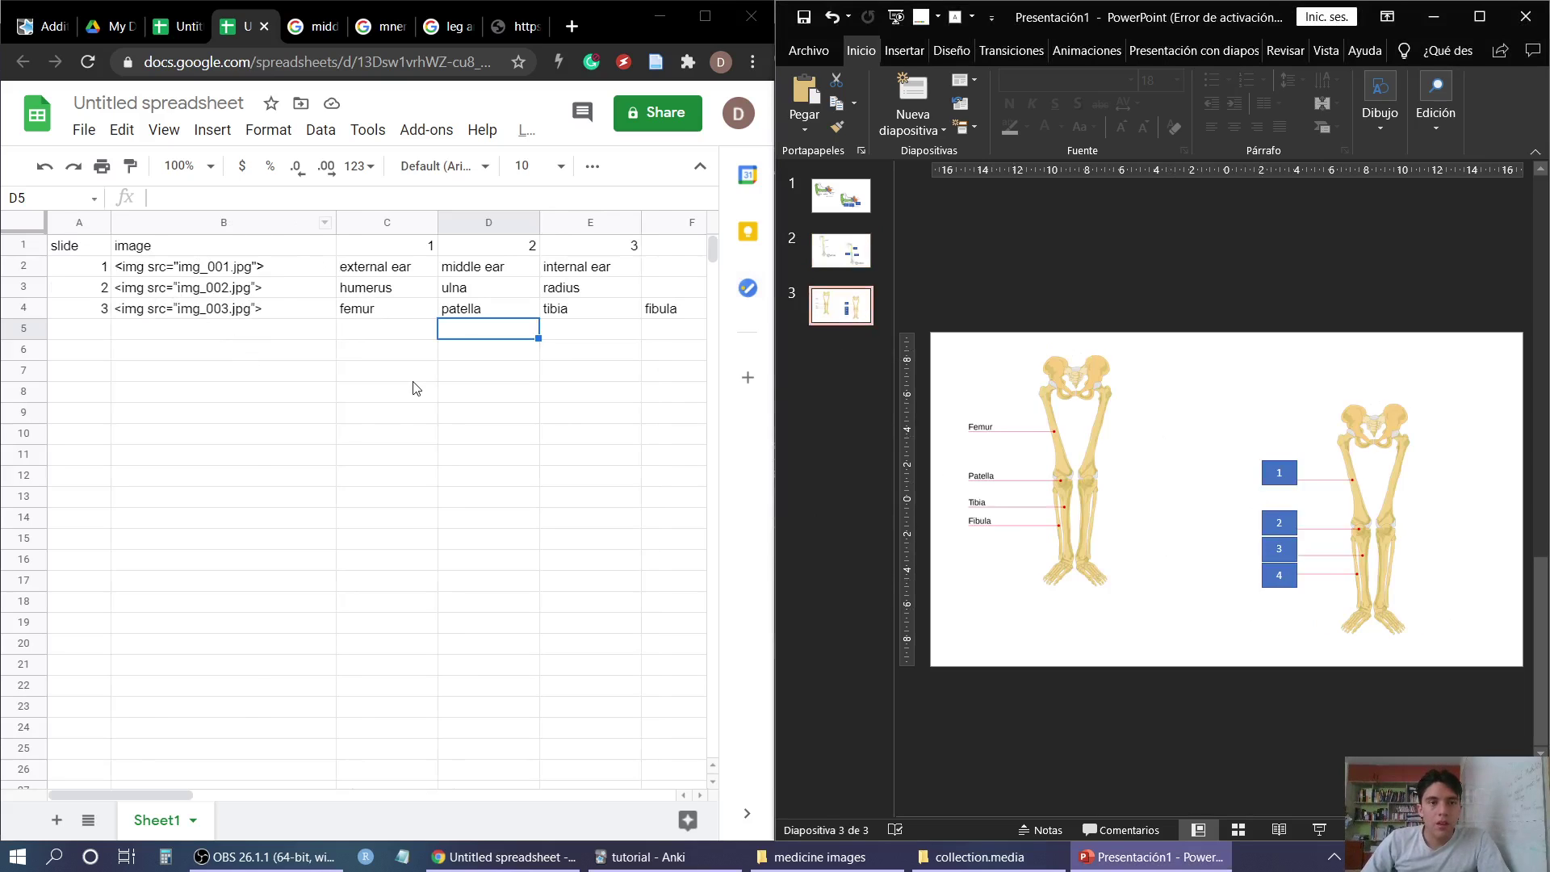
# Download the current sheet as a comma-separated values file named deck2 in the medicine images folder
pyautogui.click(82, 134)
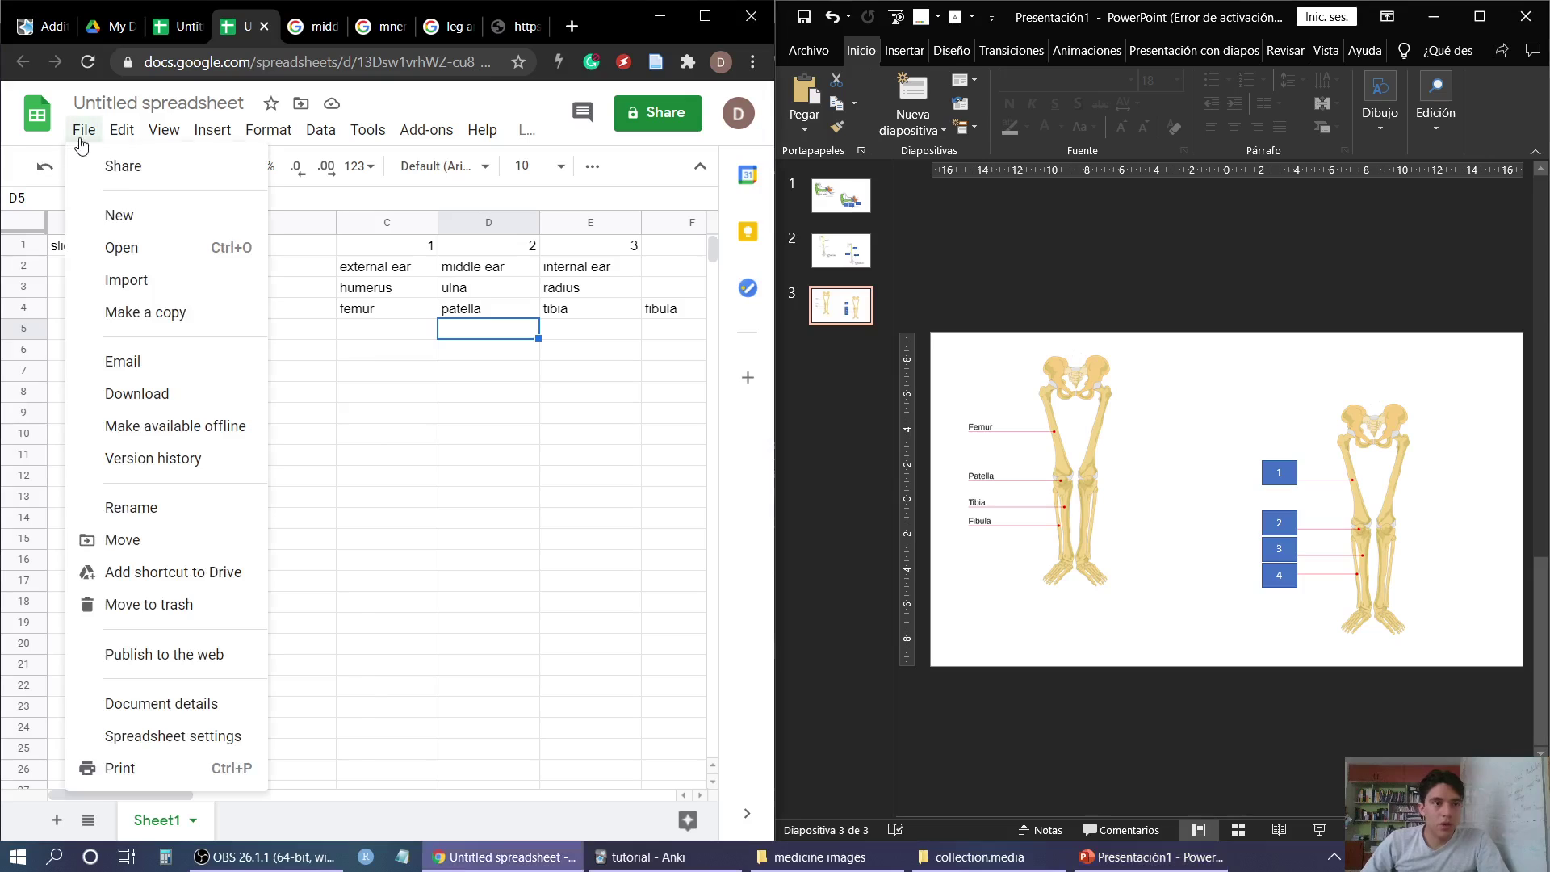
pyautogui.moveTo(190, 393)
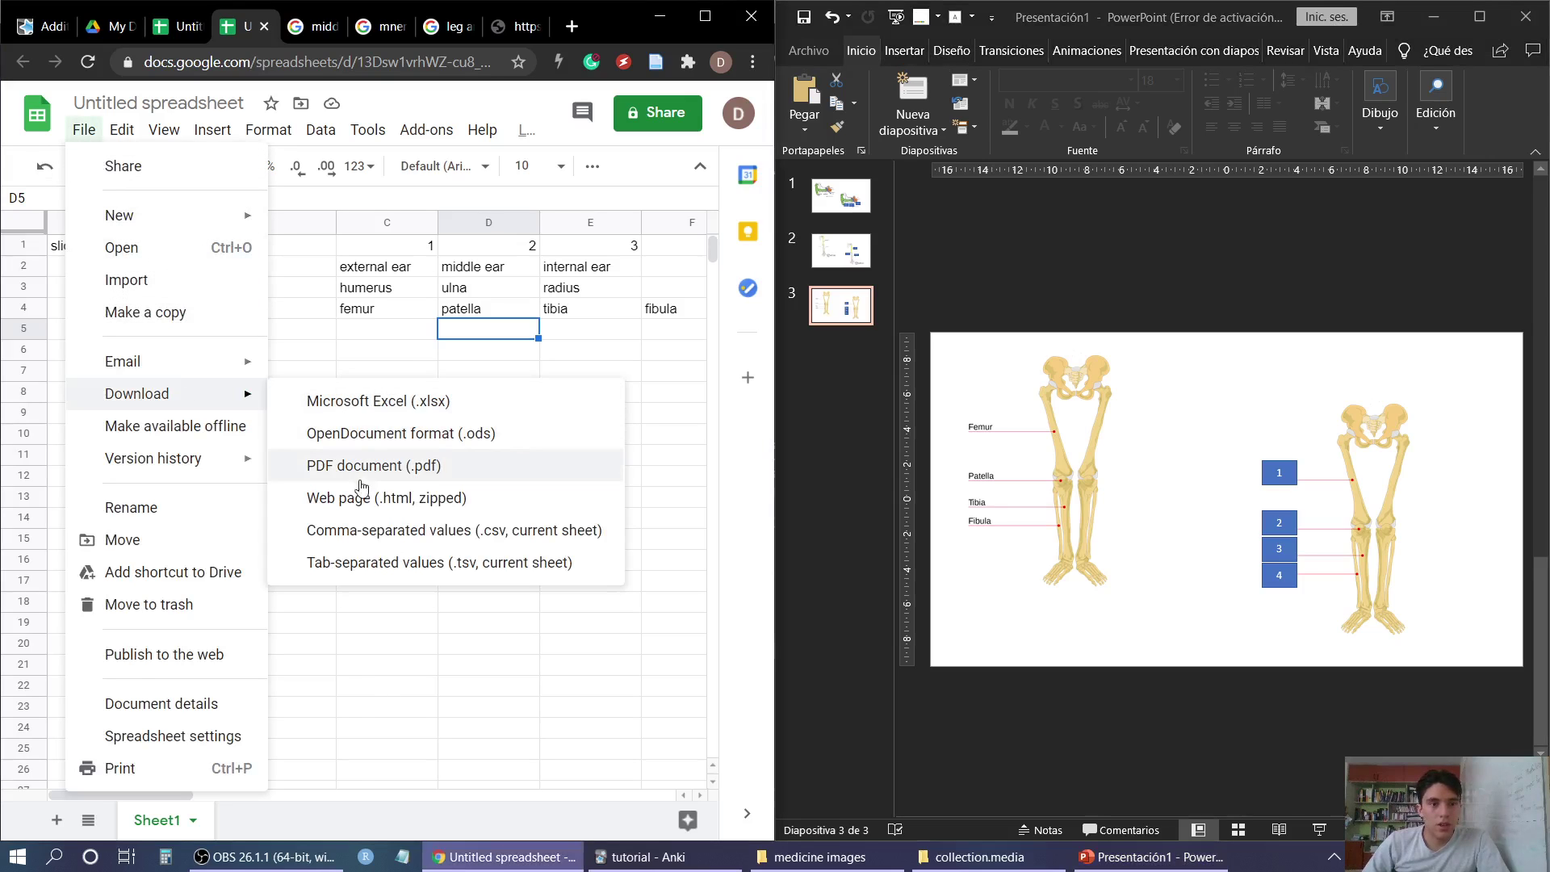
pyautogui.click(452, 530)
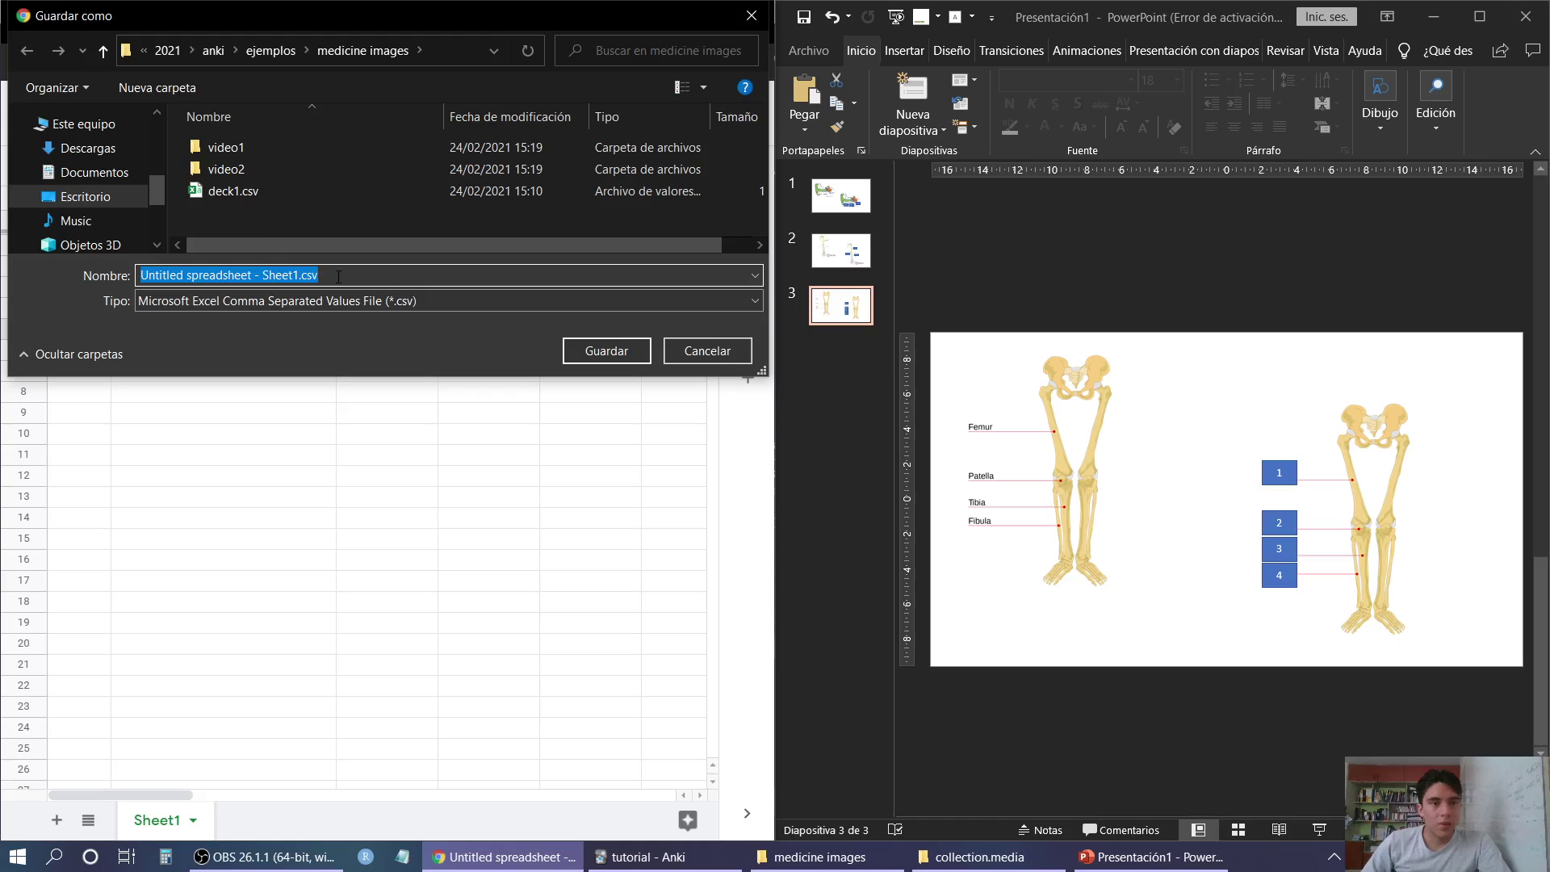
pyautogui.write('deck2')
pyautogui.press('Return')
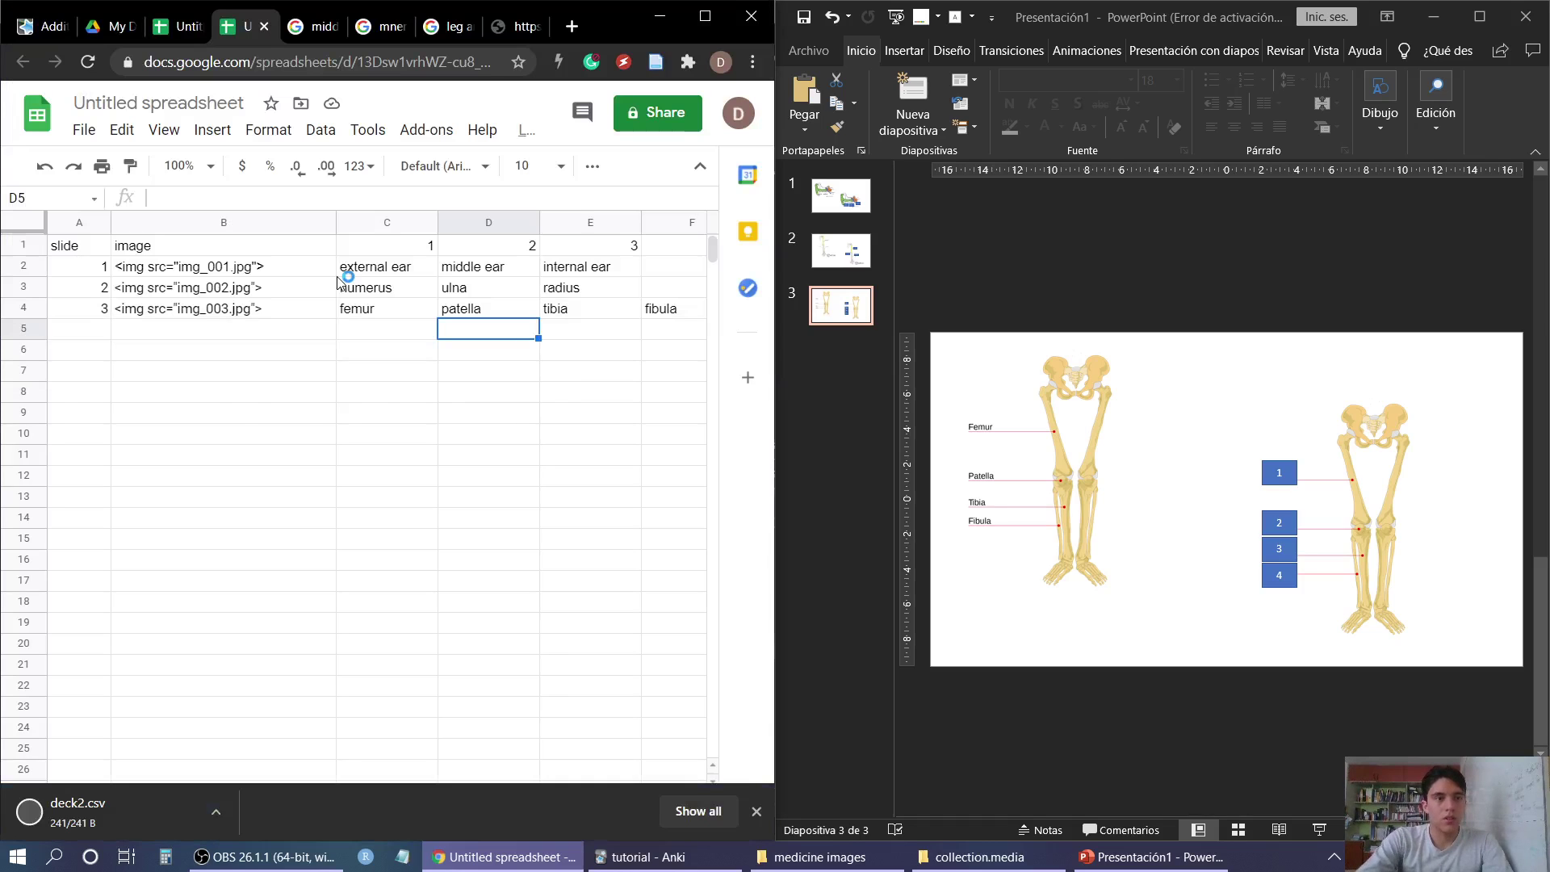
pyautogui.click(757, 811)
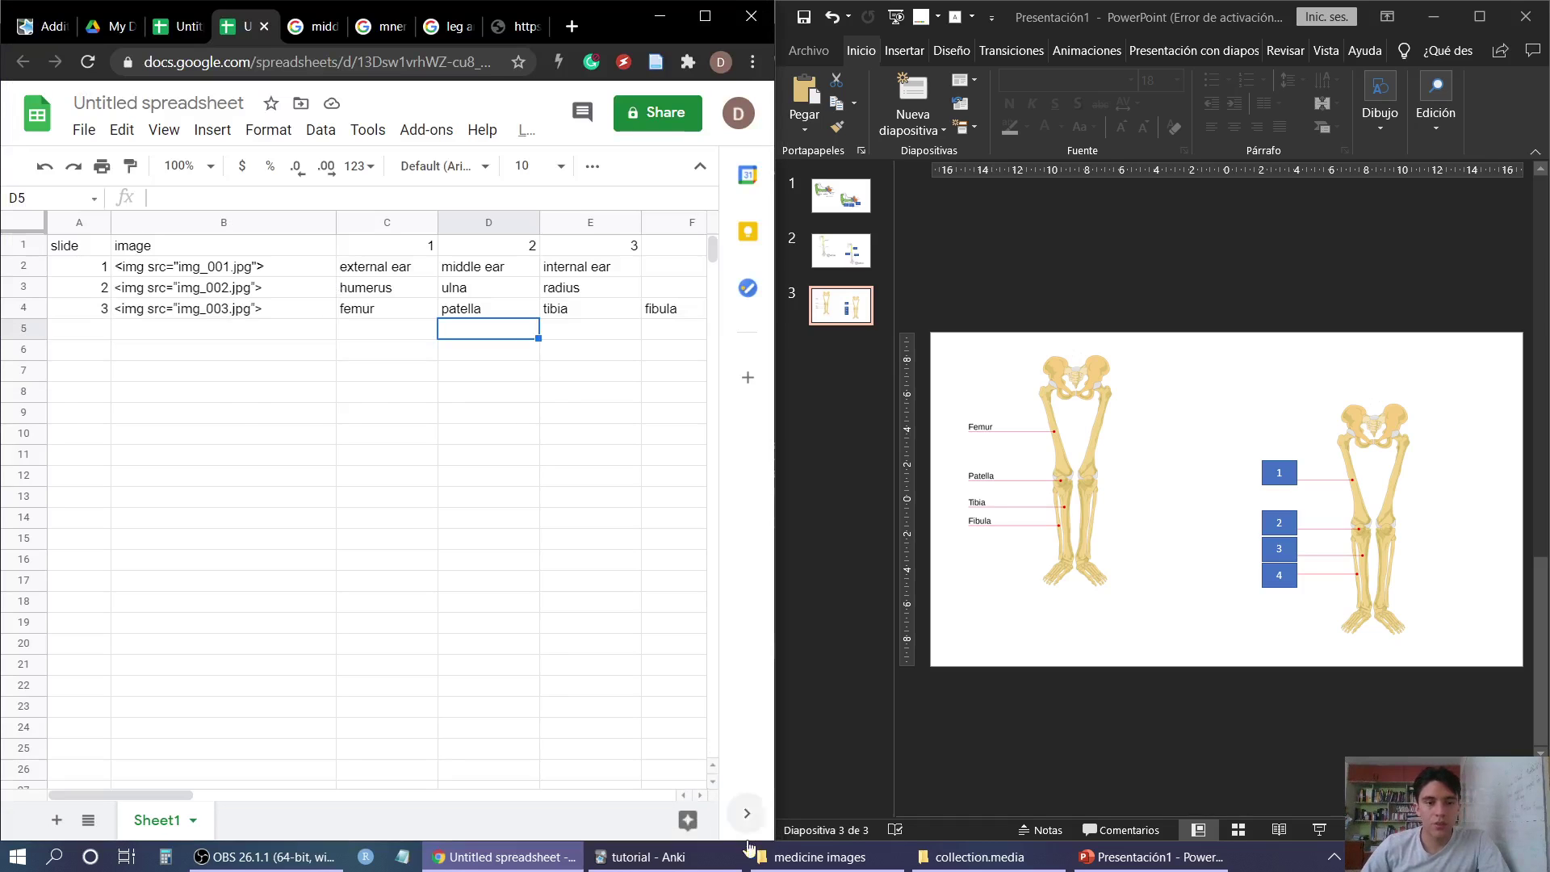
# Switch to Anki and create a new deck named Anatomy
pyautogui.click(646, 857)
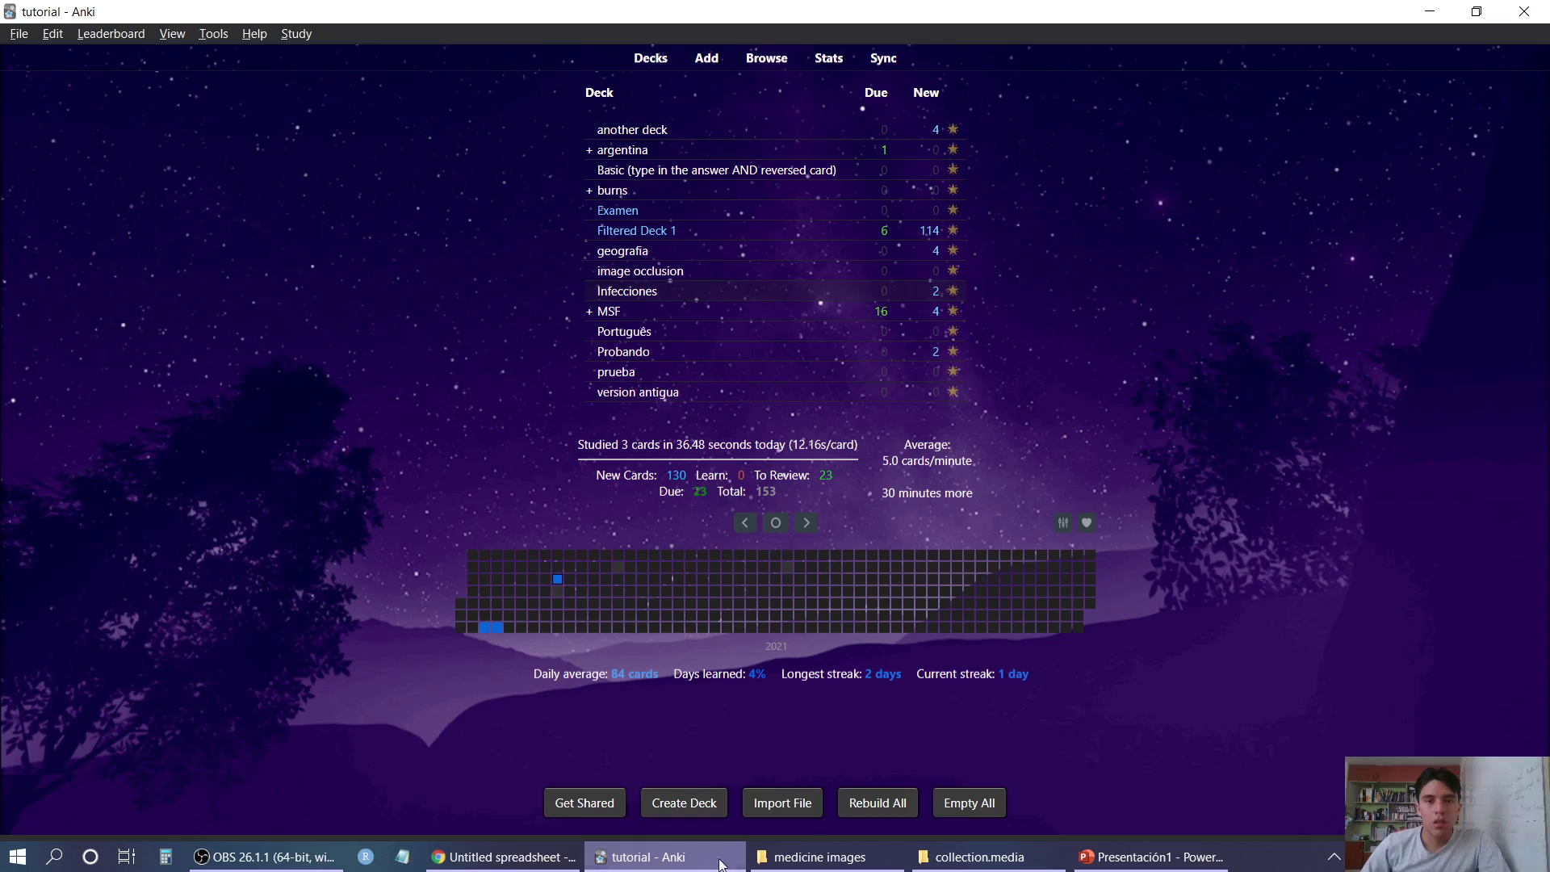
pyautogui.click(19, 33)
pyautogui.click(1067, 331)
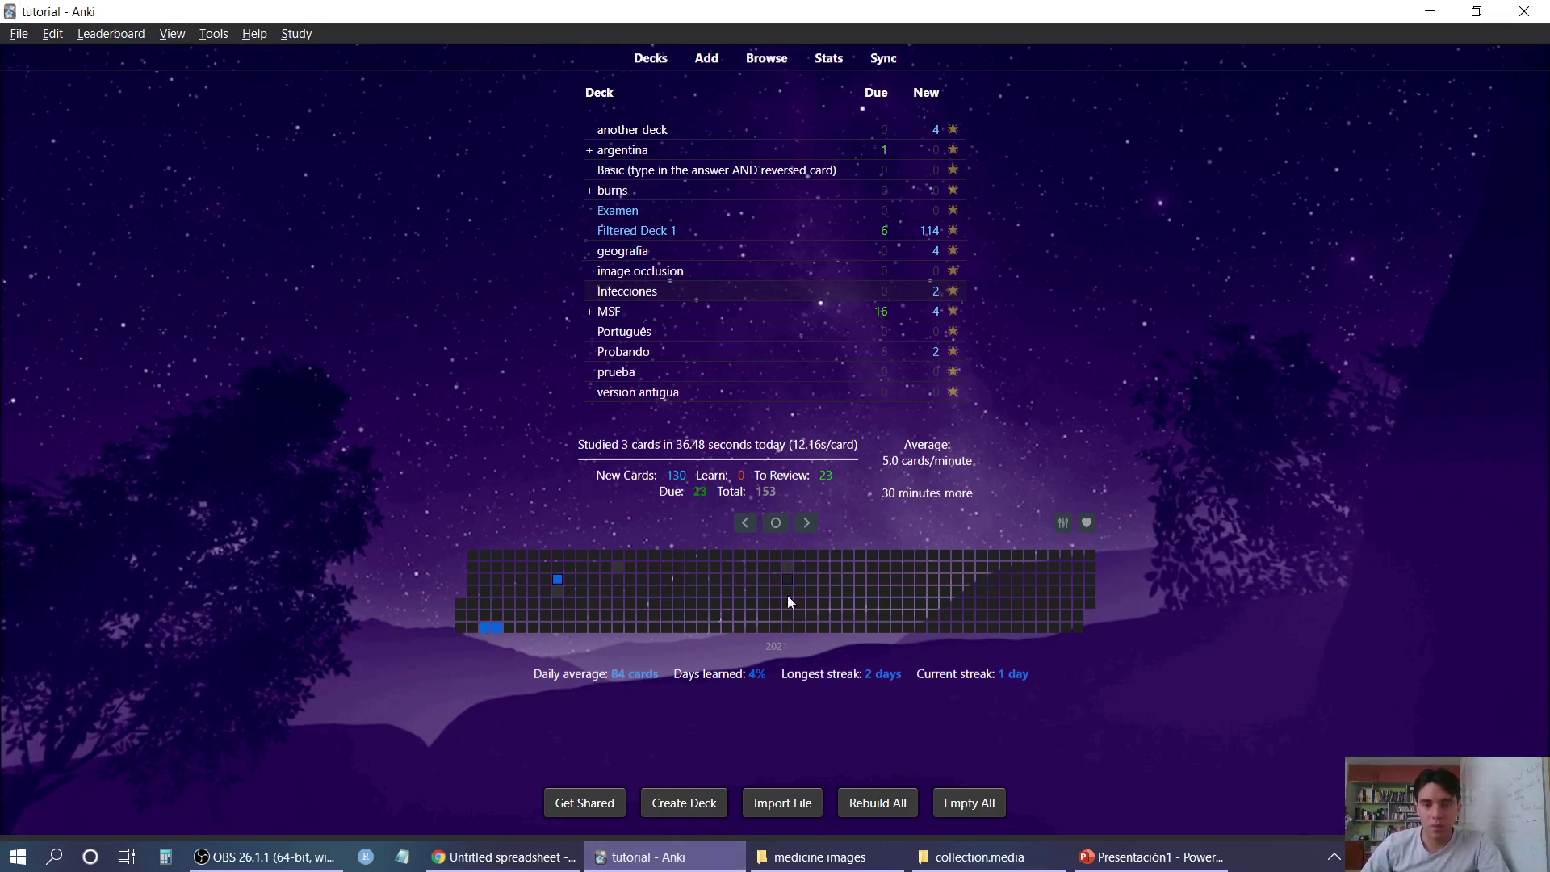
pyautogui.click(684, 803)
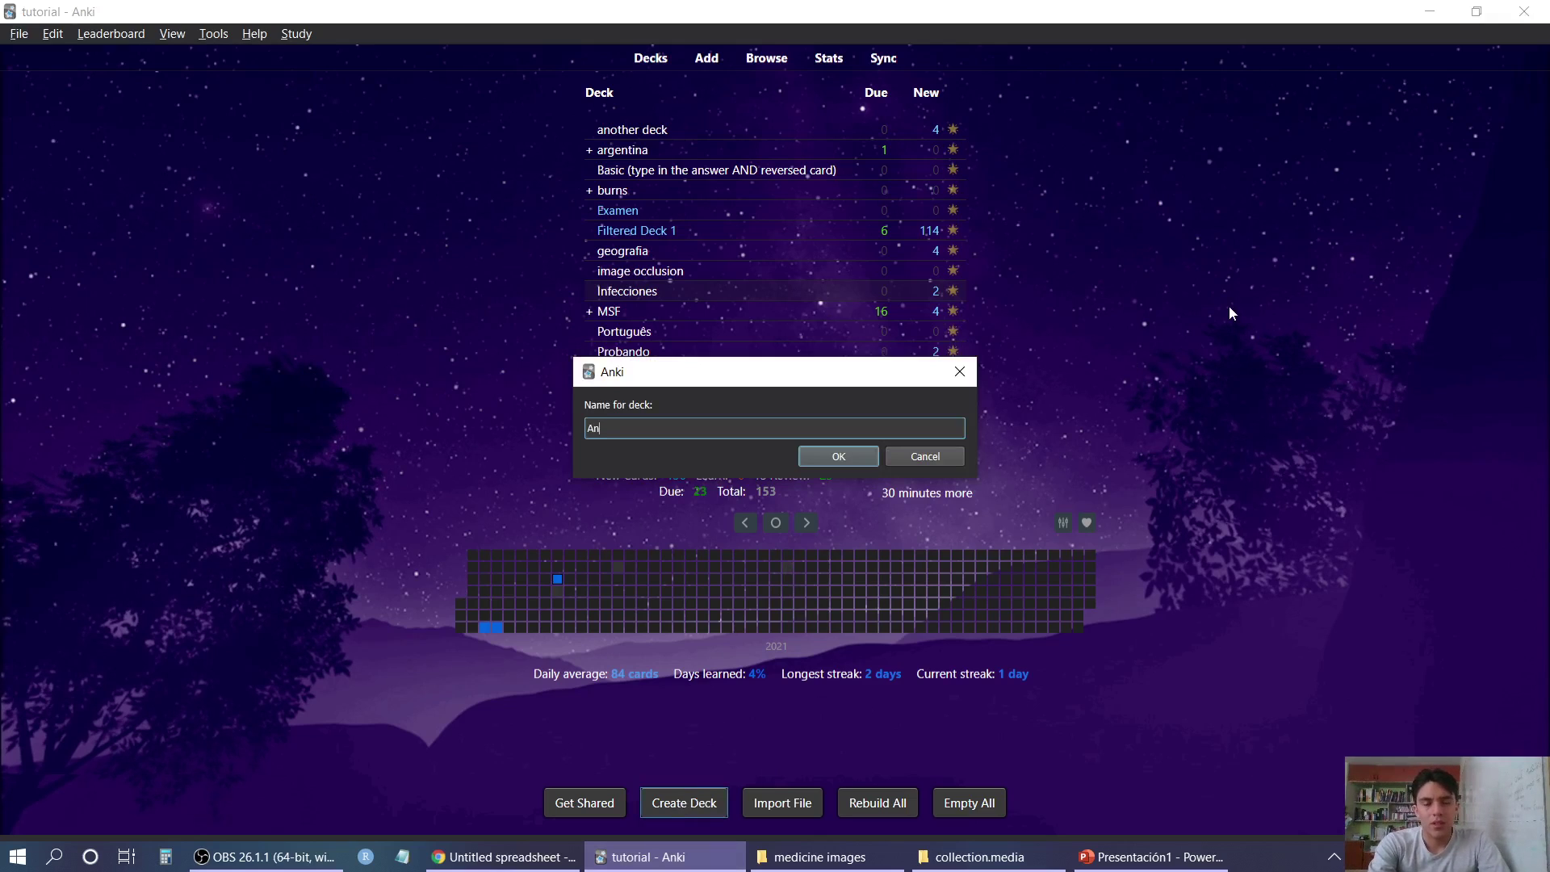
pyautogui.write('Anatomy')
pyautogui.press('Return')
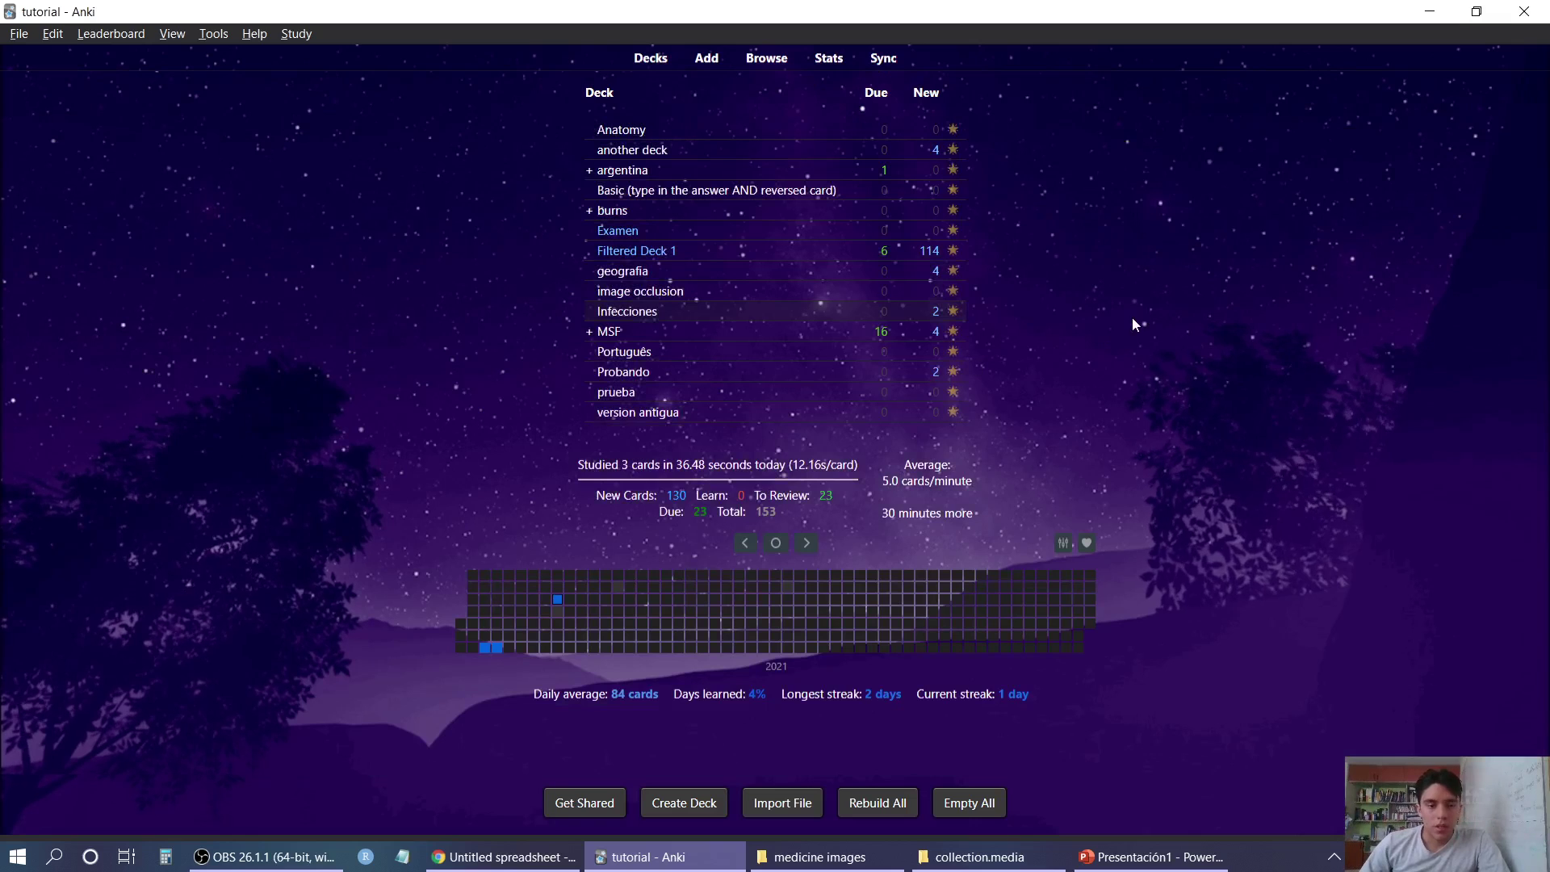
# Create a note type named Anatomy by cloning Basic (and reversed card), and choose it as the type for new notes
pyautogui.press('a')
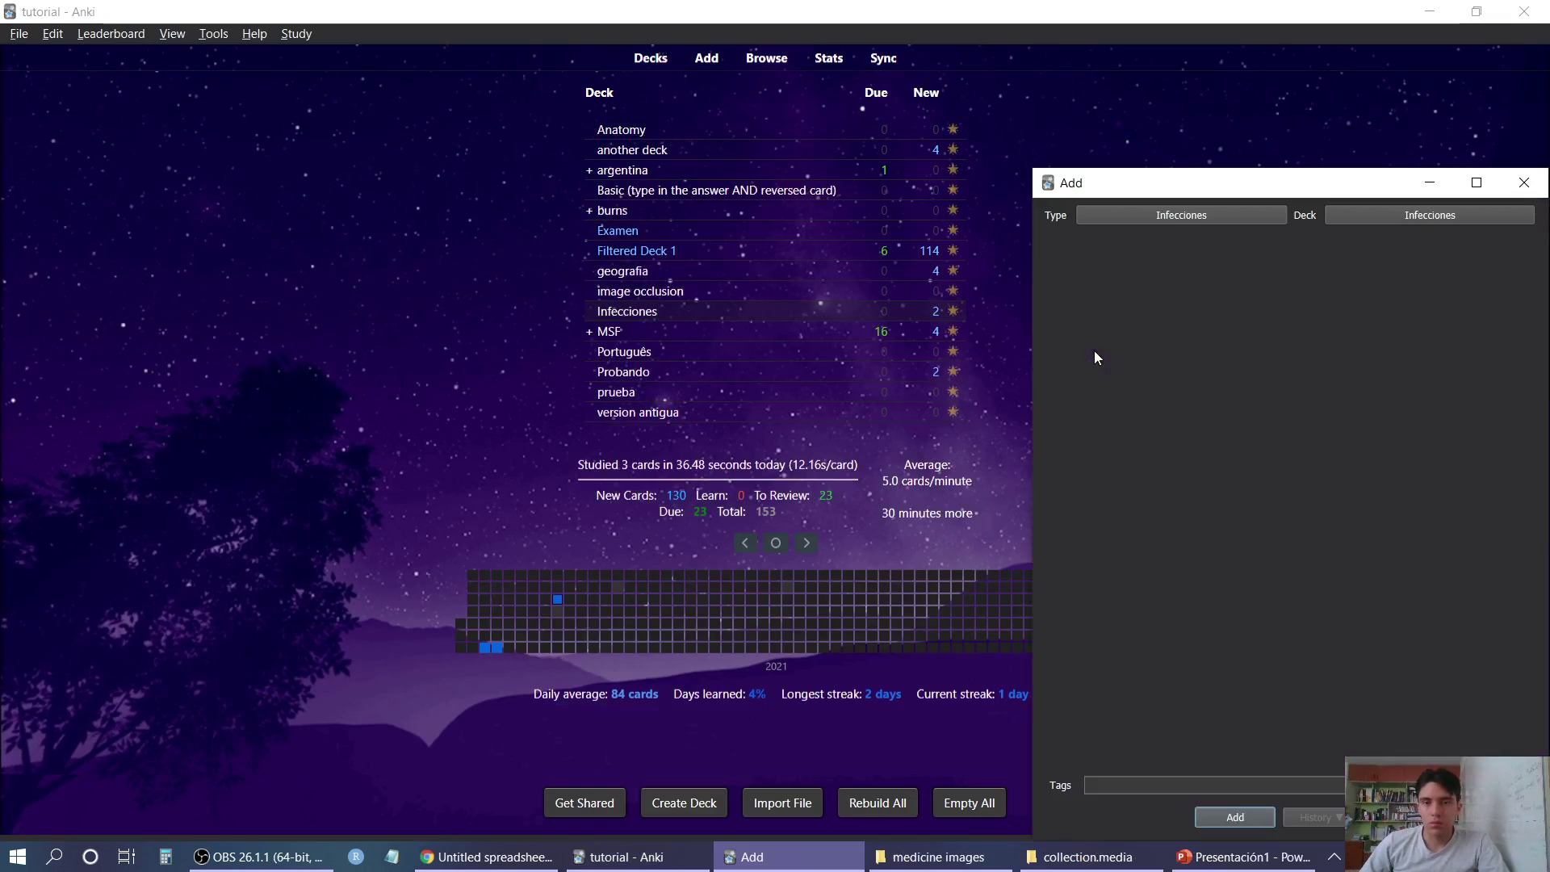
pyautogui.click(1186, 211)
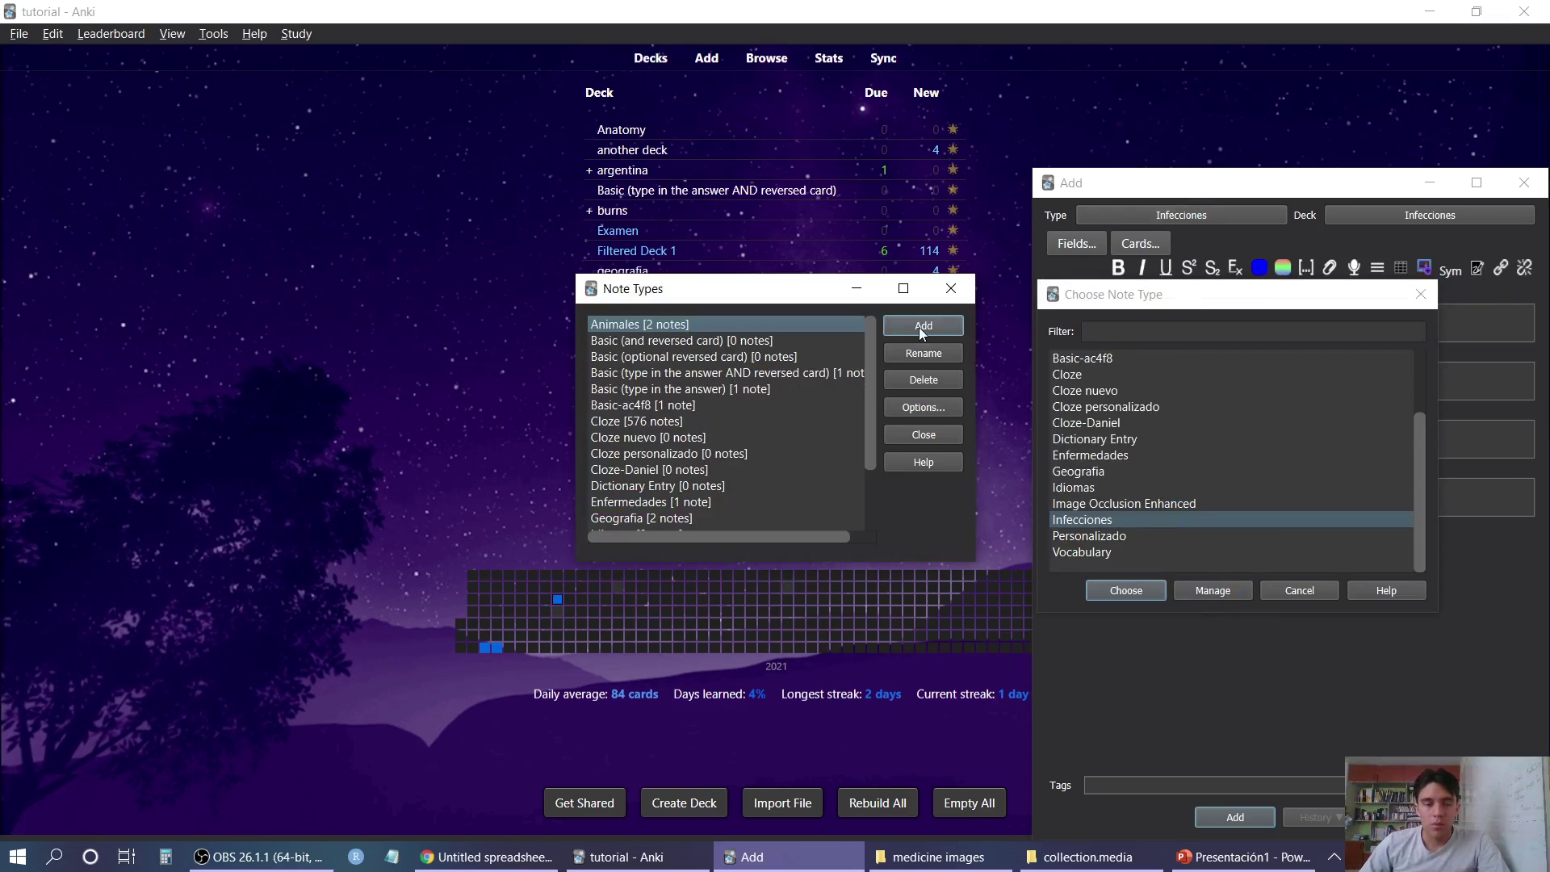
pyautogui.click(919, 327)
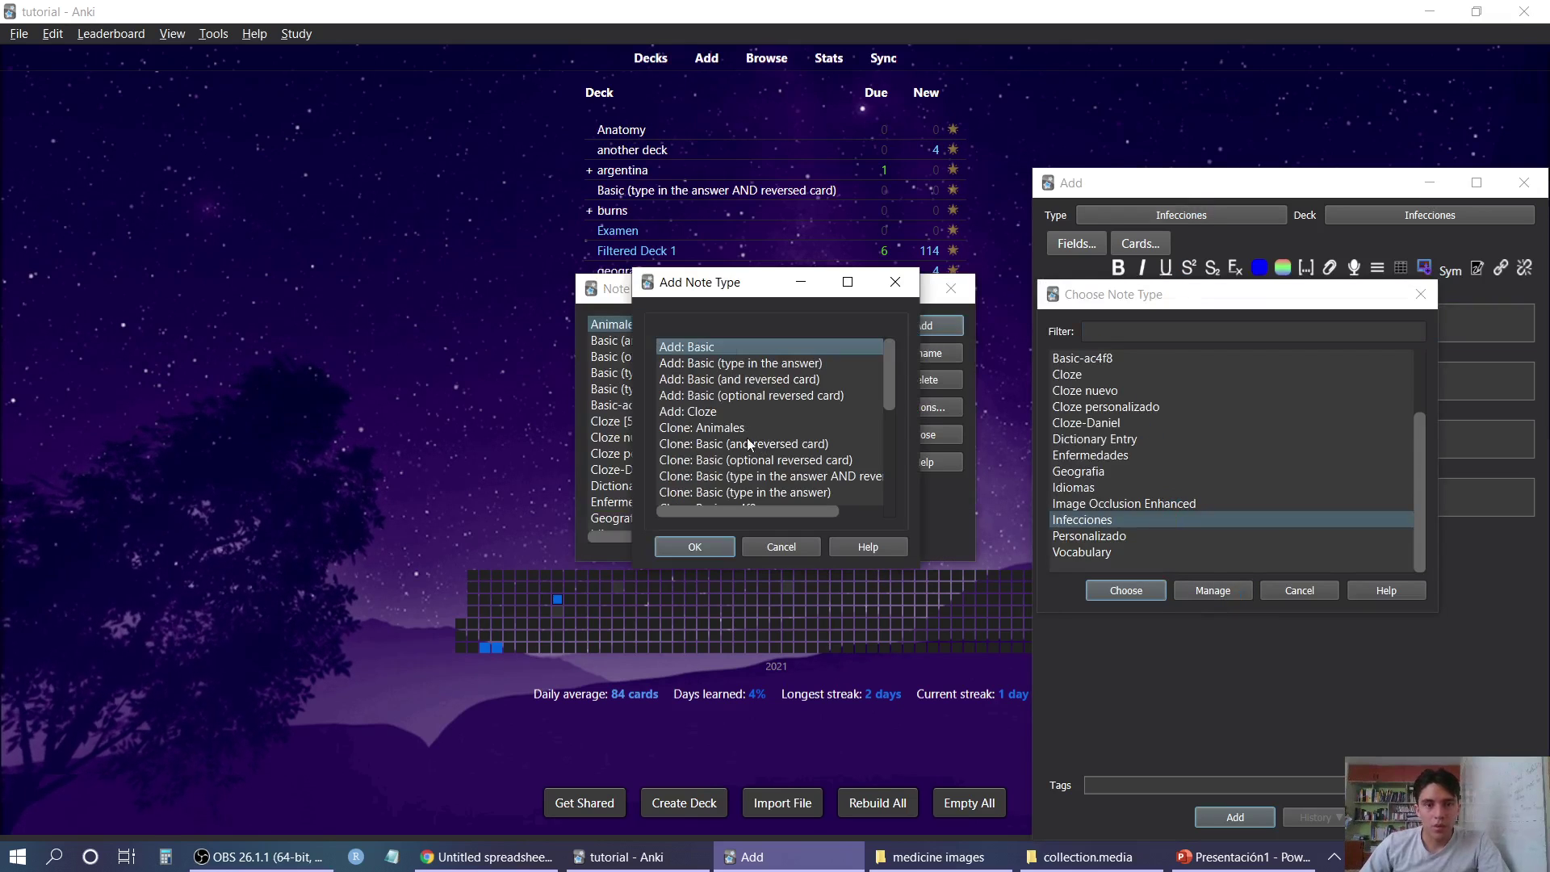
pyautogui.click(725, 447)
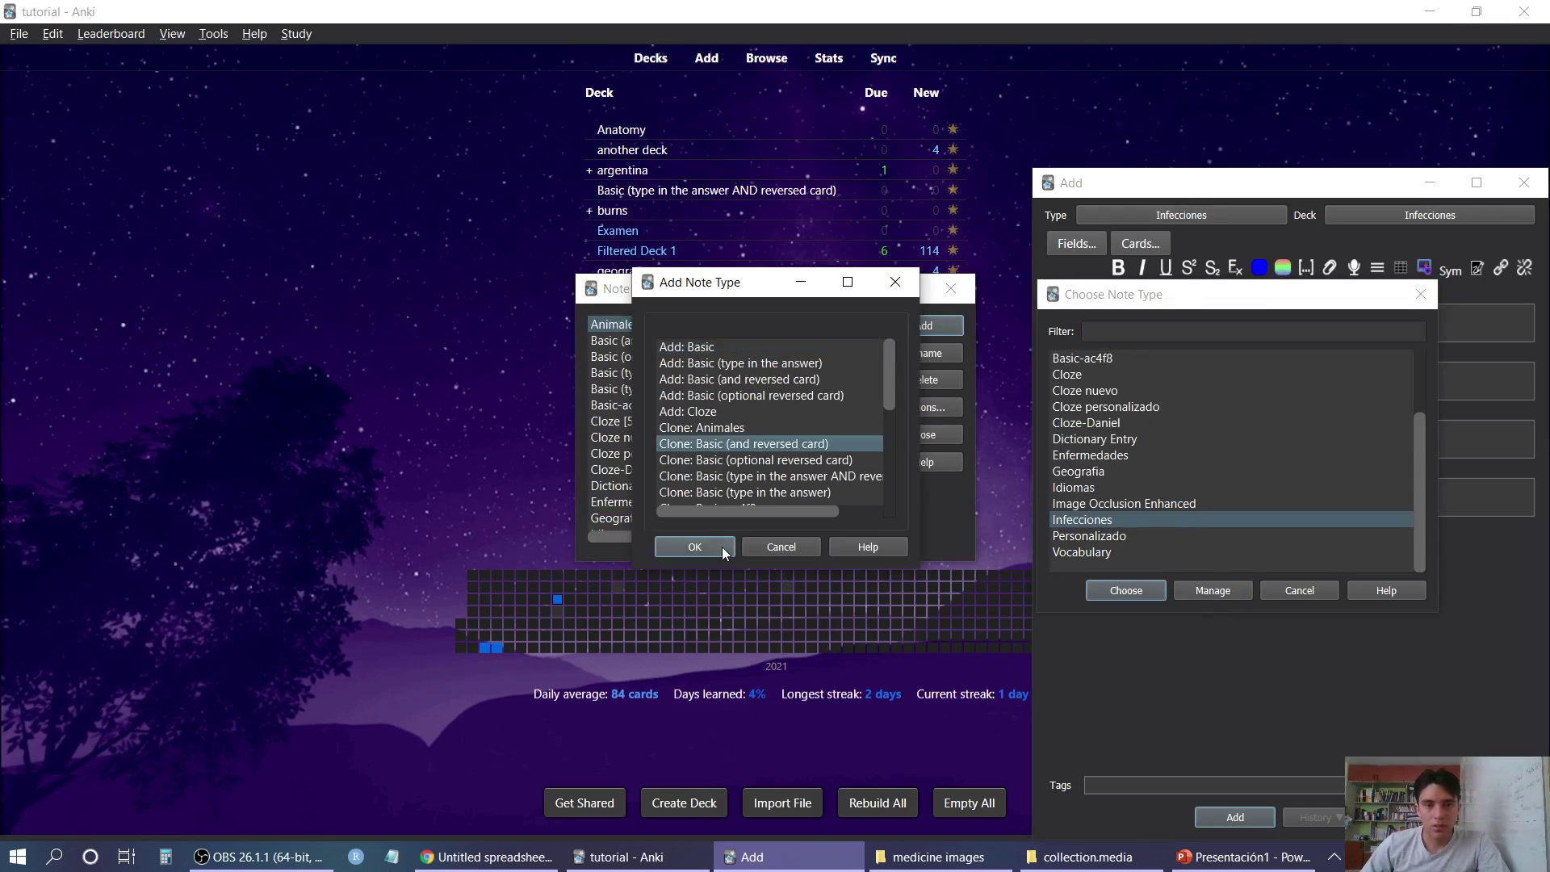
pyautogui.click(694, 547)
pyautogui.write('Anatomy')
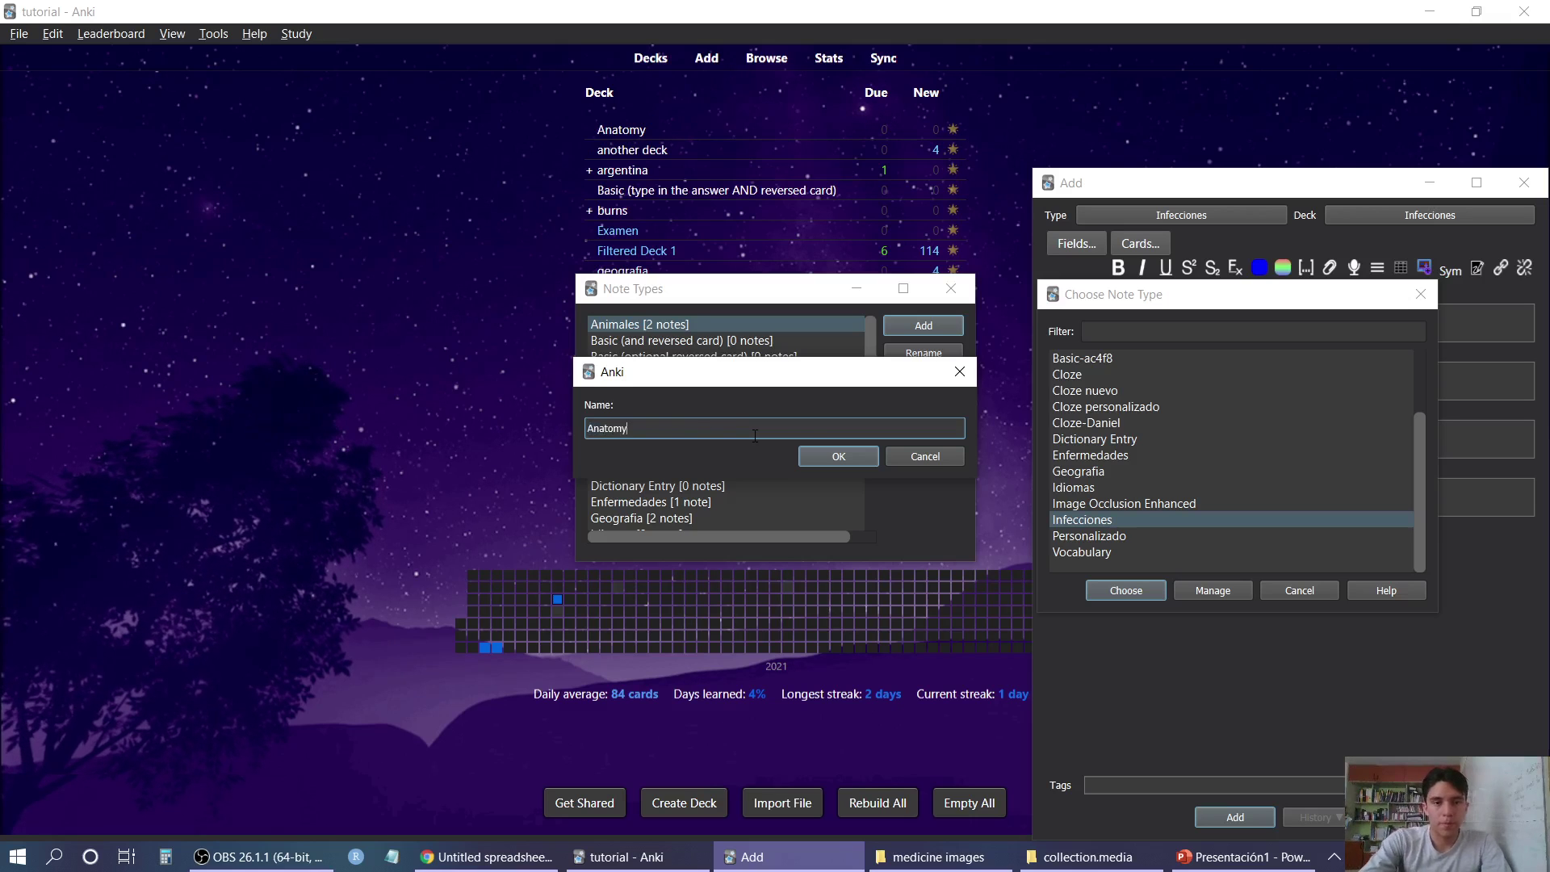
pyautogui.press('Return')
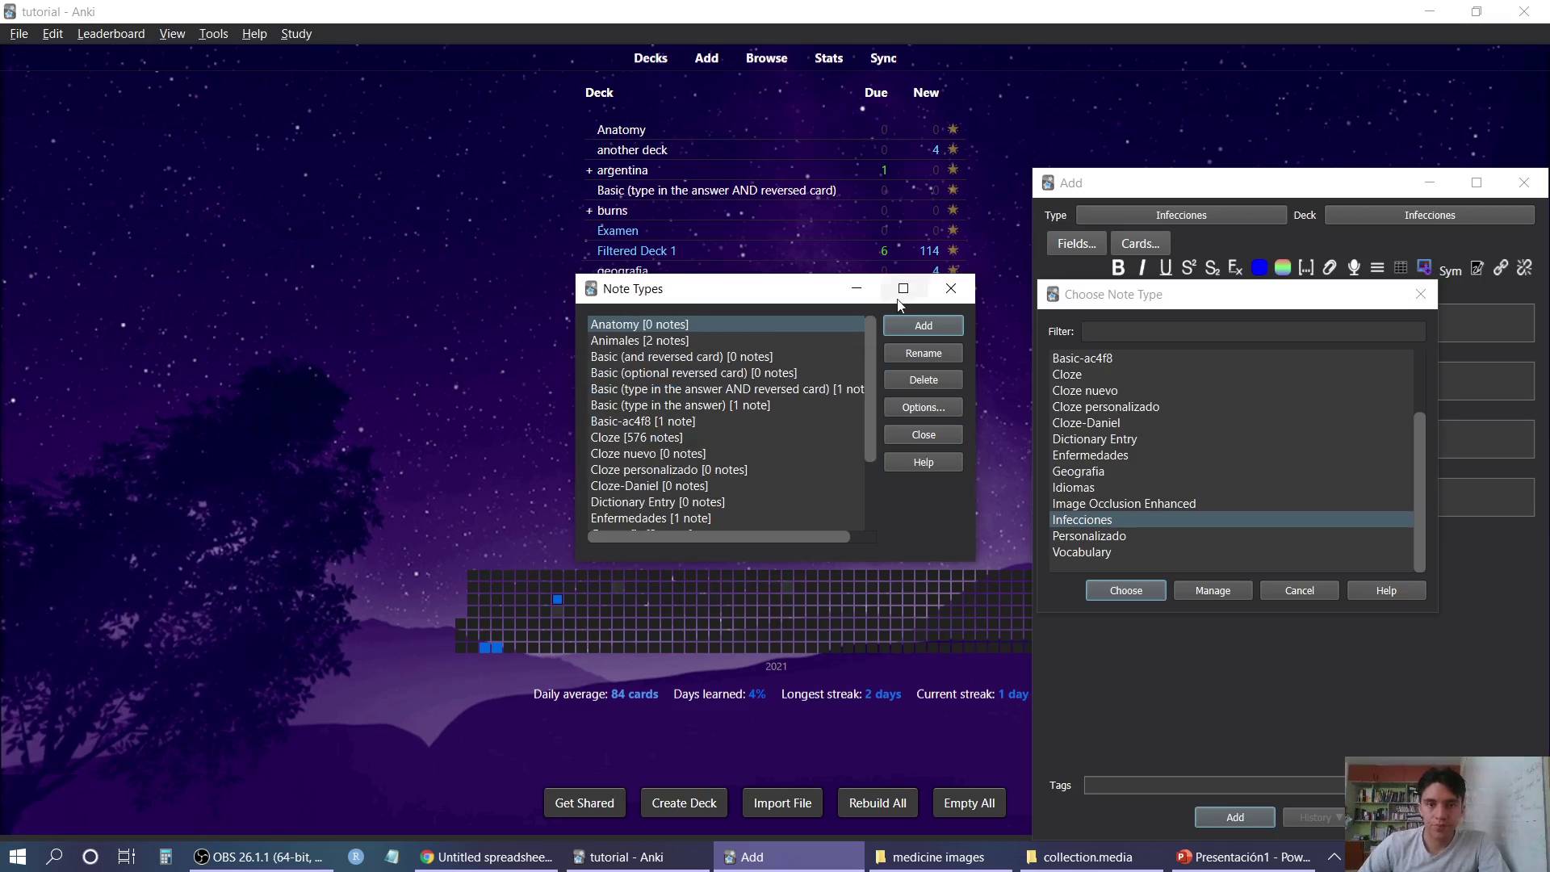
pyautogui.click(951, 288)
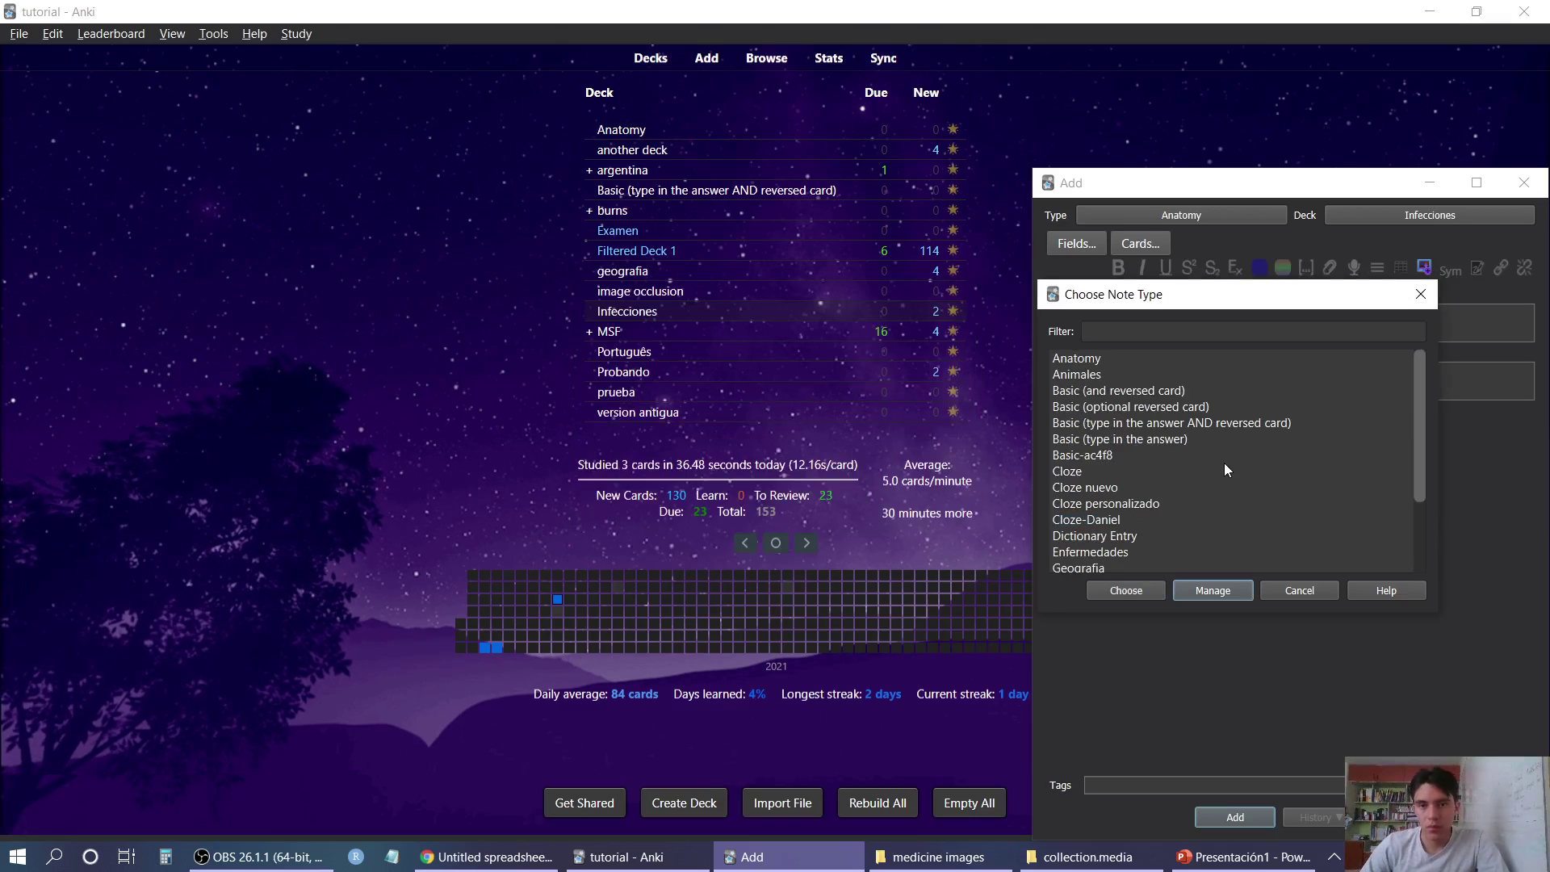
pyautogui.doubleClick(1086, 358)
# Clear the front and back templates of Card 1 in the Anatomy note type
pyautogui.click(1132, 241)
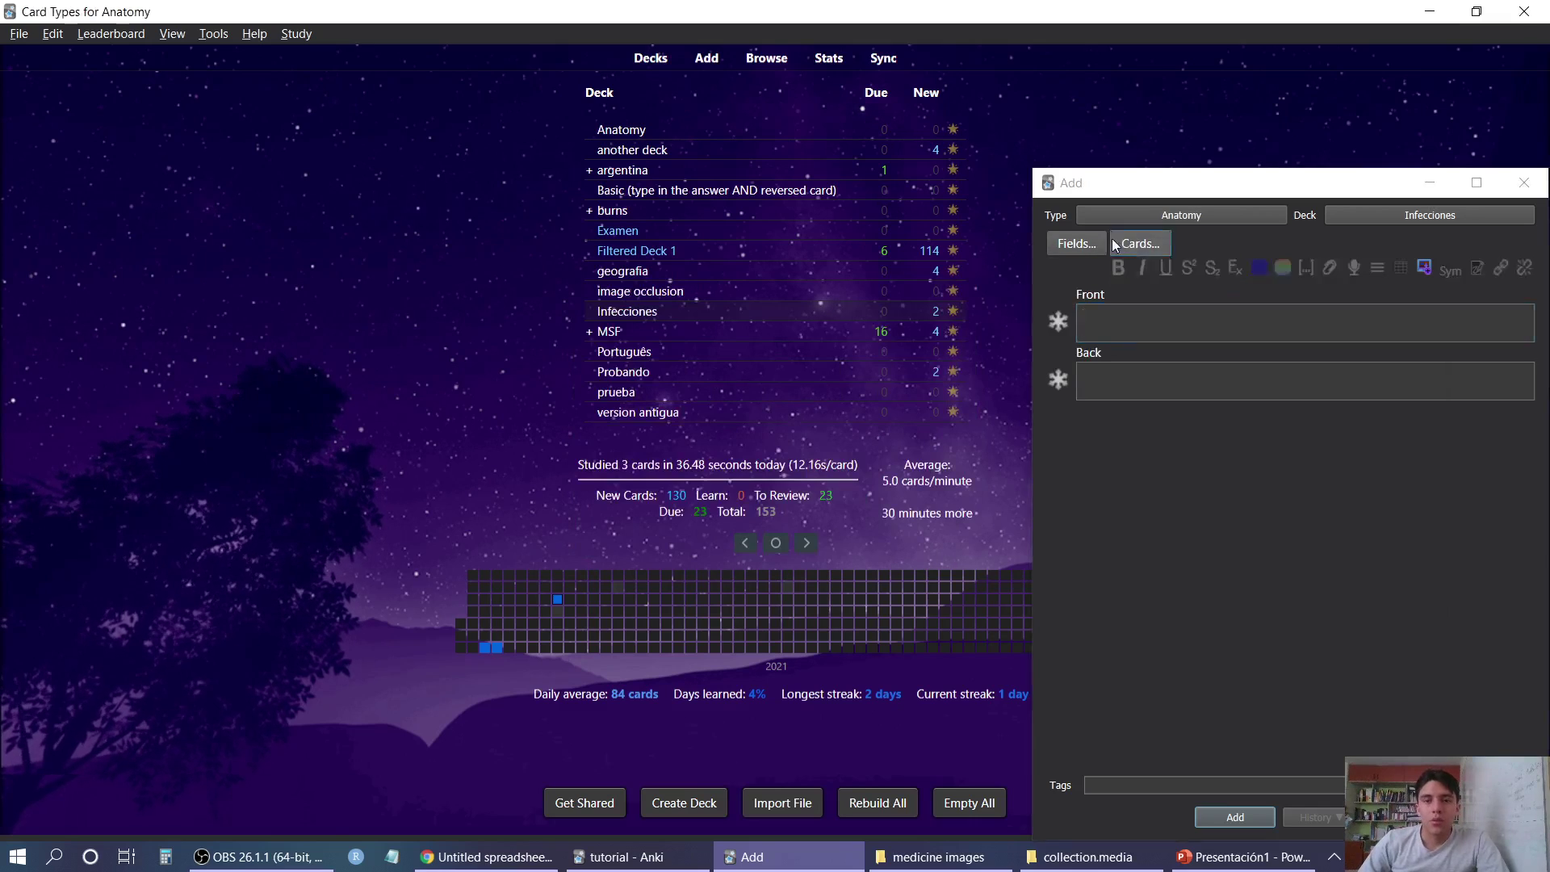
pyautogui.press('BackSpace')
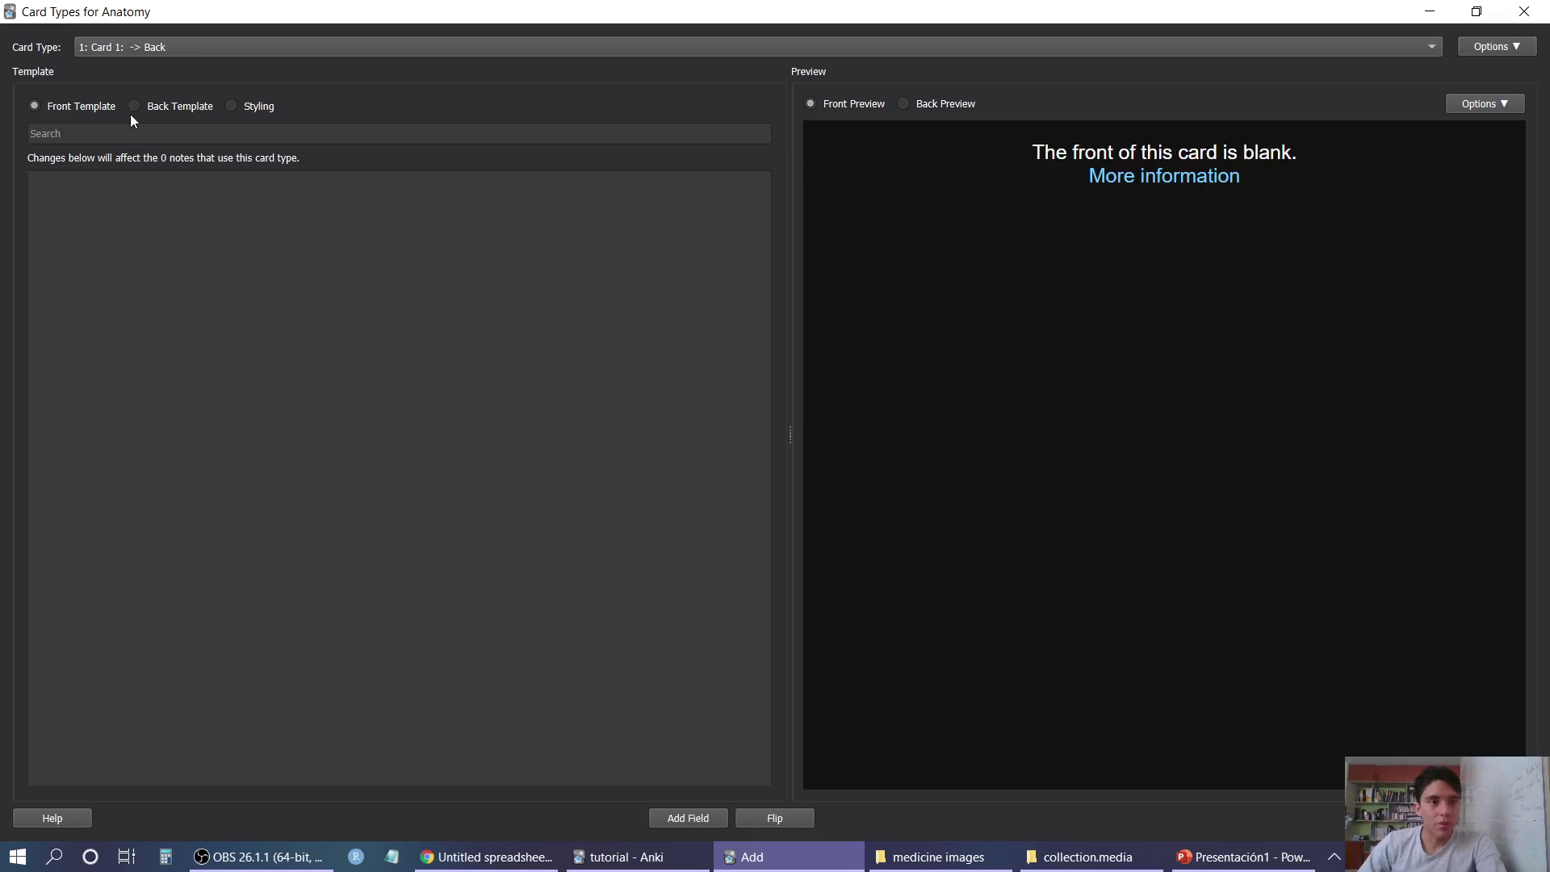
pyautogui.click(139, 109)
pyautogui.hotkey('ctrl', 'a')
pyautogui.press('BackSpace')
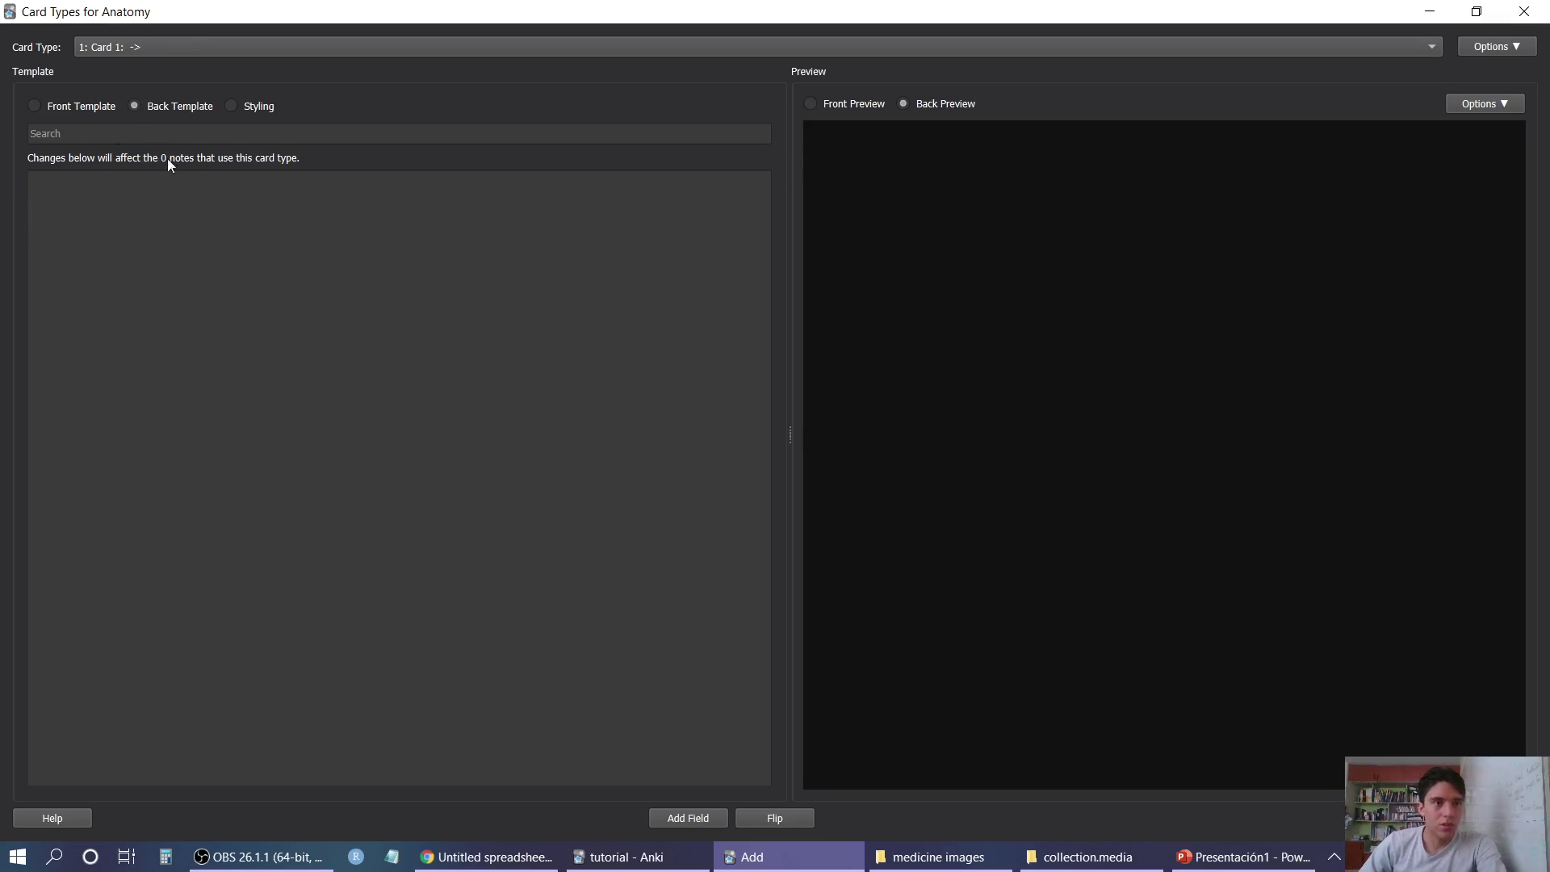
# Check Card 2's back template, return to Card 1's front template and save the card type changes
pyautogui.click(237, 46)
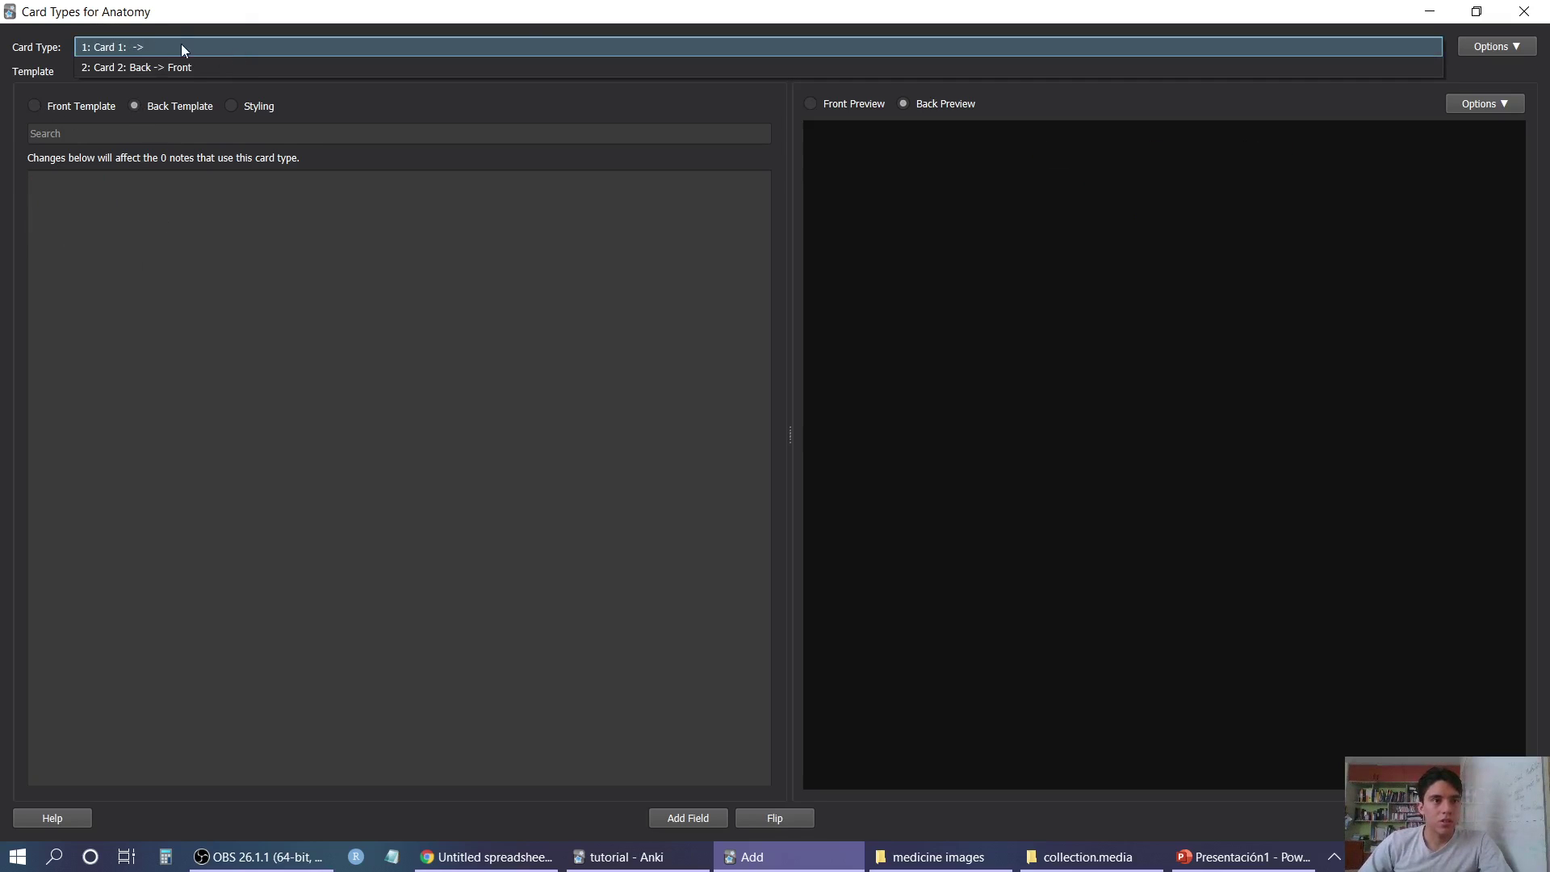
pyautogui.click(188, 66)
pyautogui.click(217, 47)
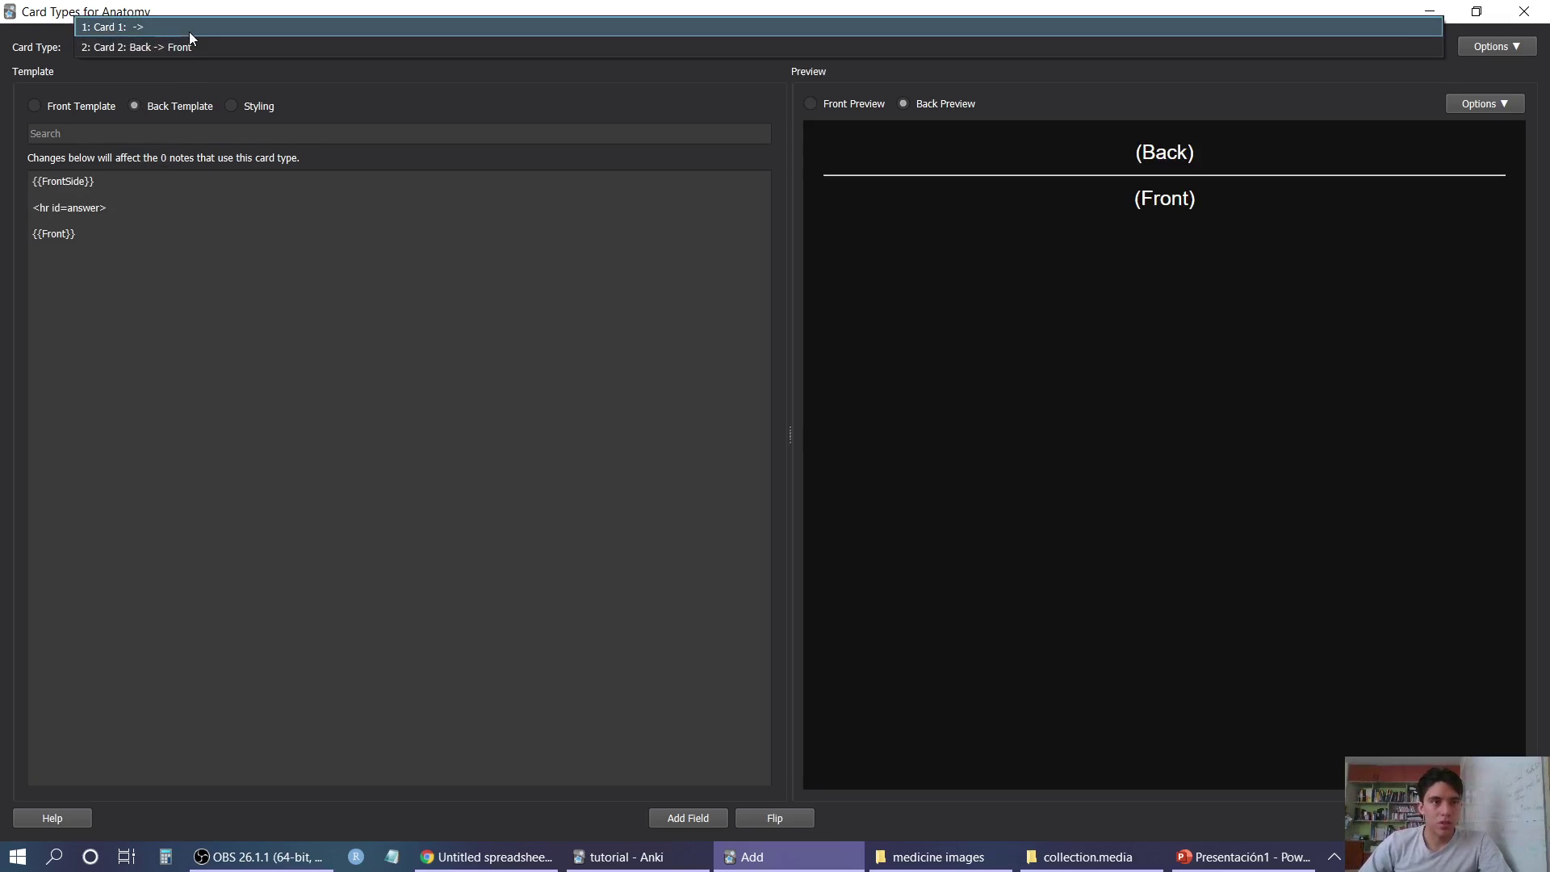
pyautogui.click(189, 31)
pyautogui.click(35, 110)
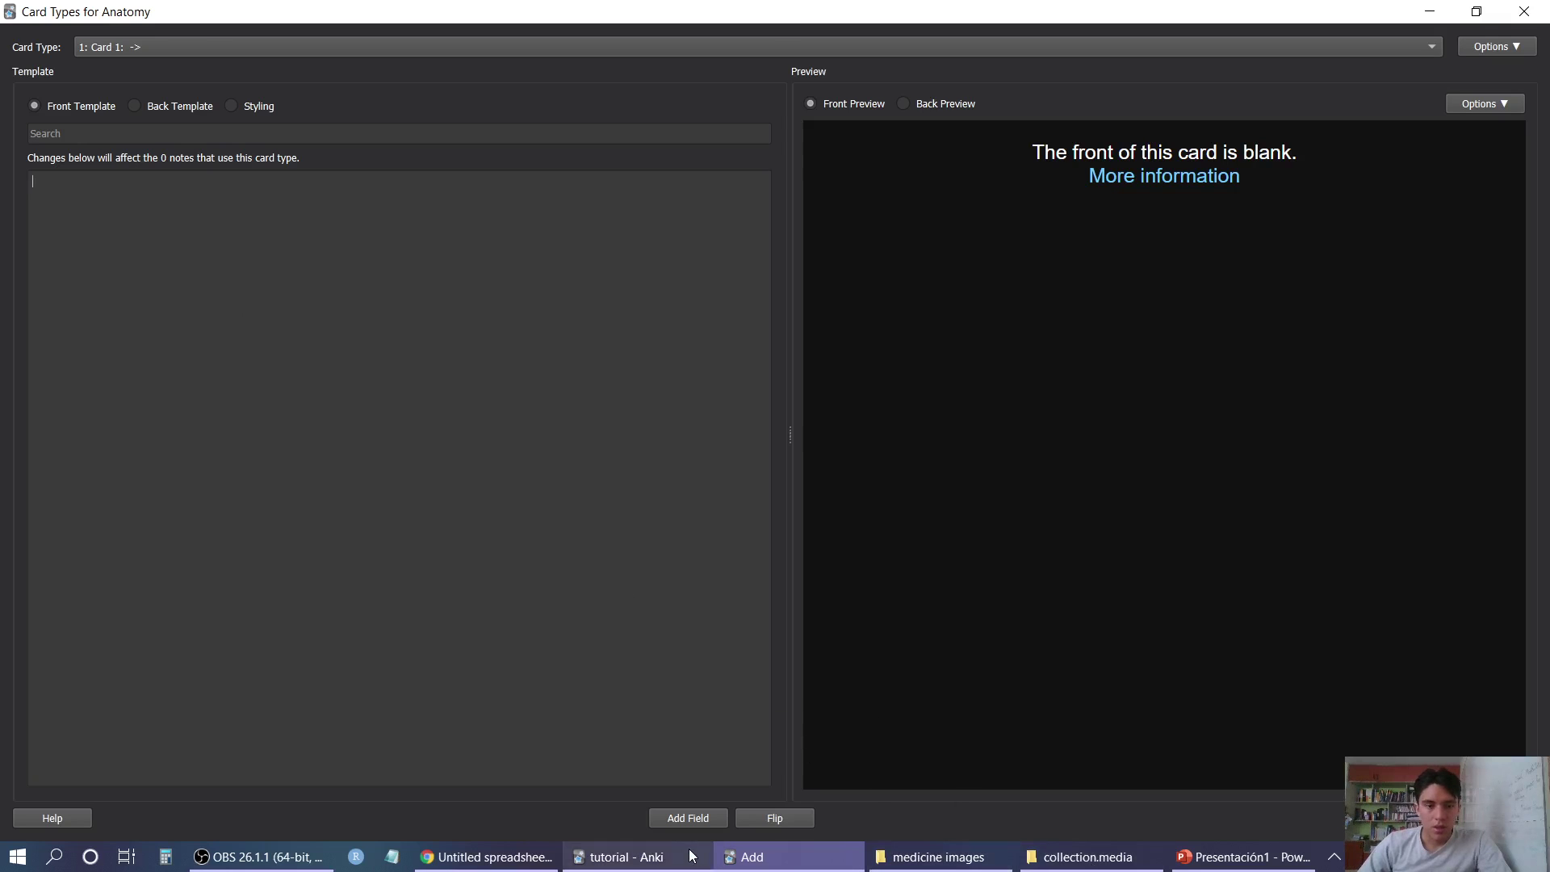
pyautogui.click(489, 856)
pyautogui.click(1014, 542)
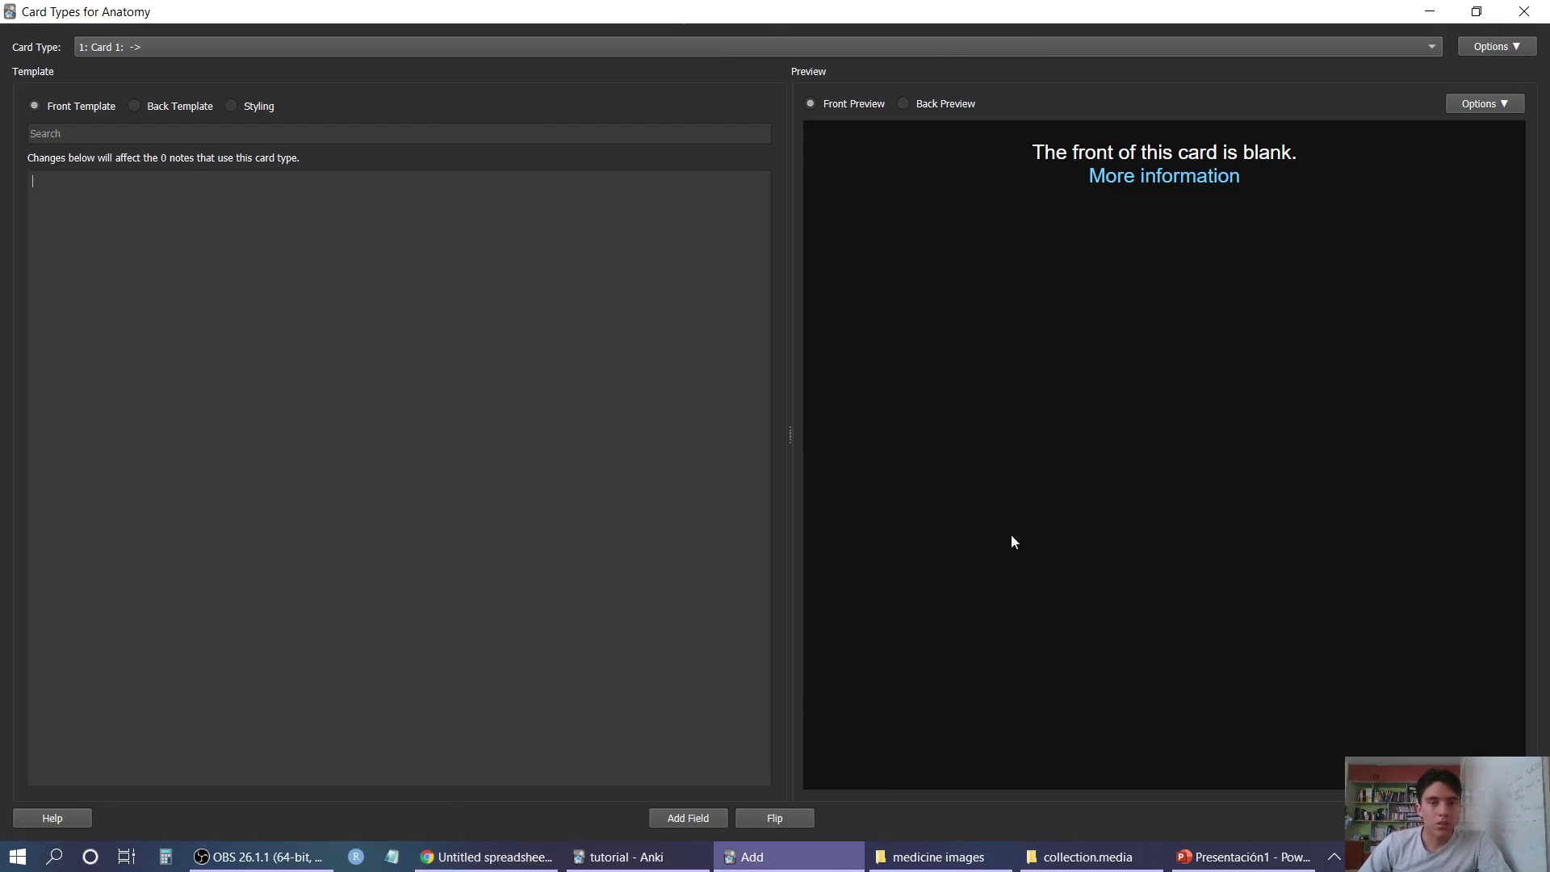
pyautogui.click(1411, 818)
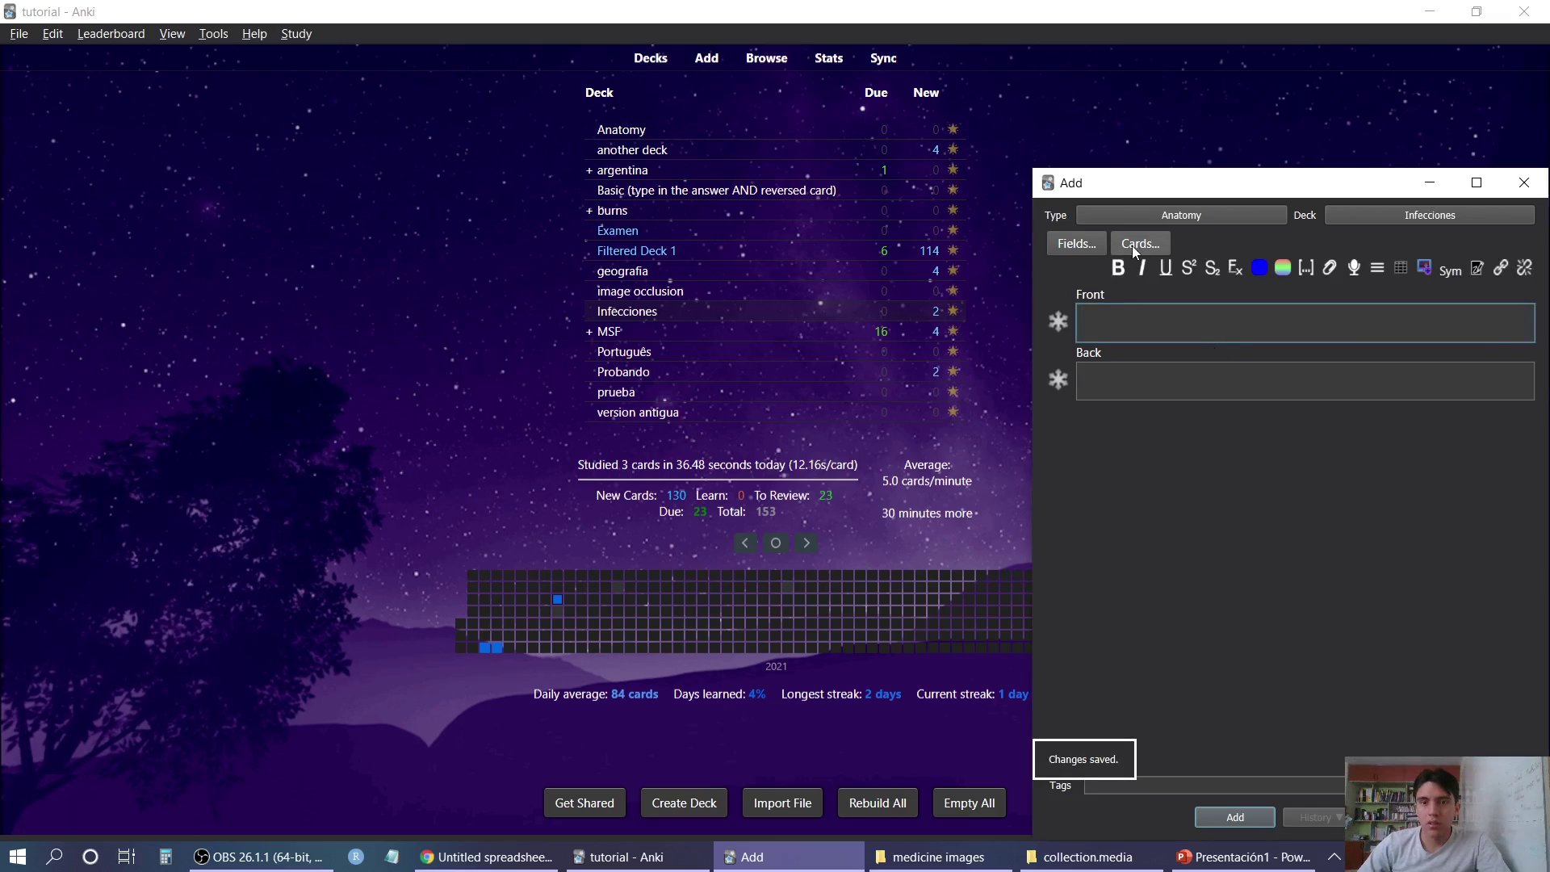
# Rename the Anatomy note type's Front field to Image, with the widened spreadsheet alongside for reference
pyautogui.click(1088, 245)
pyautogui.click(489, 857)
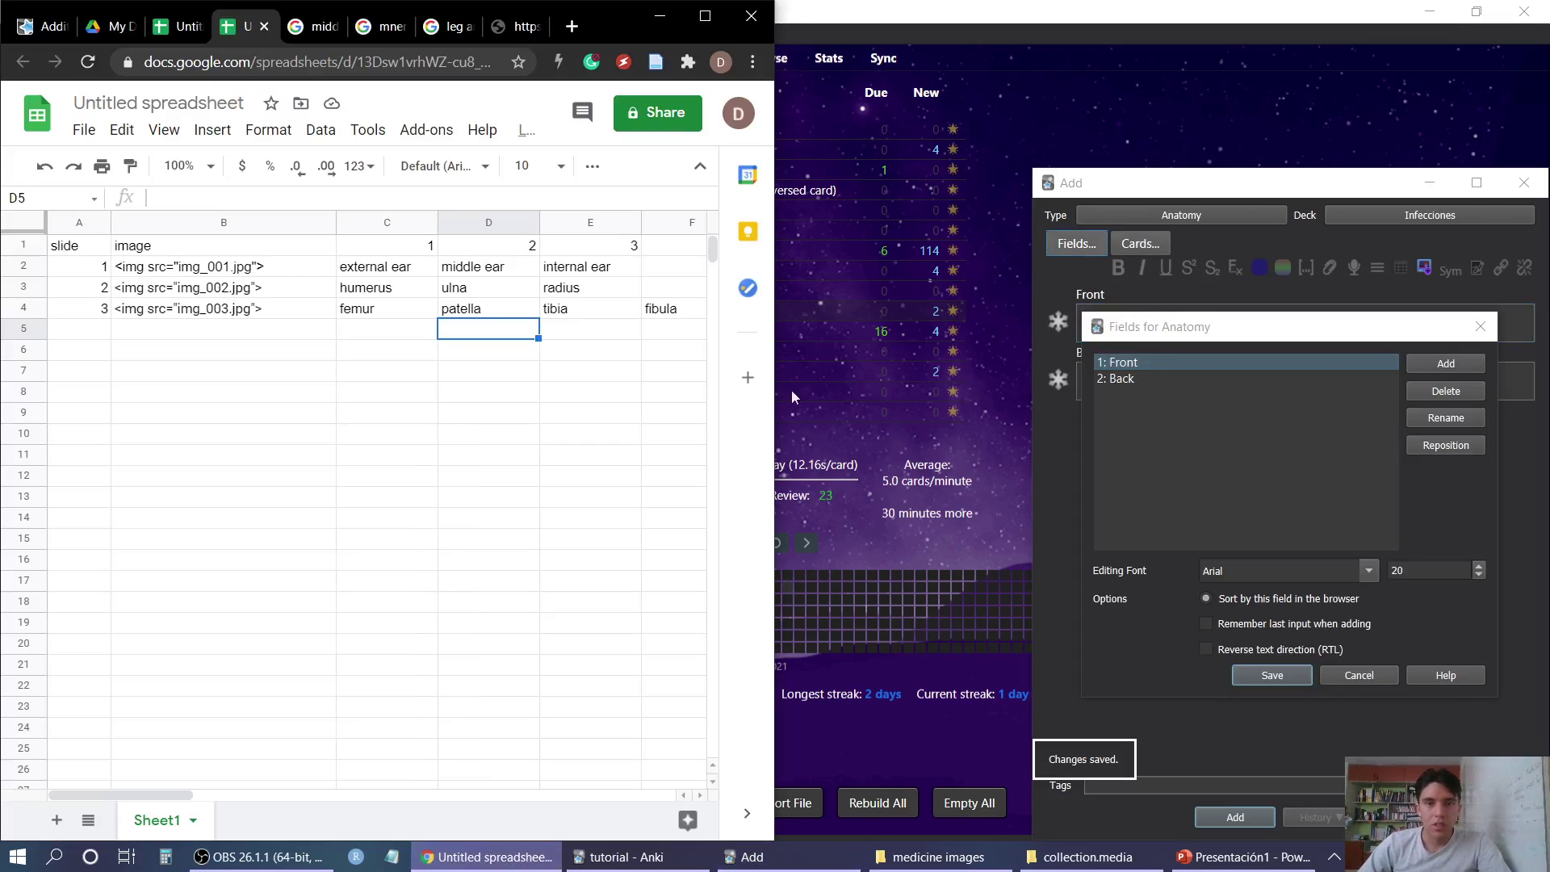
pyautogui.moveTo(791, 393); pyautogui.dragTo(856, 392)
pyautogui.click(1160, 366)
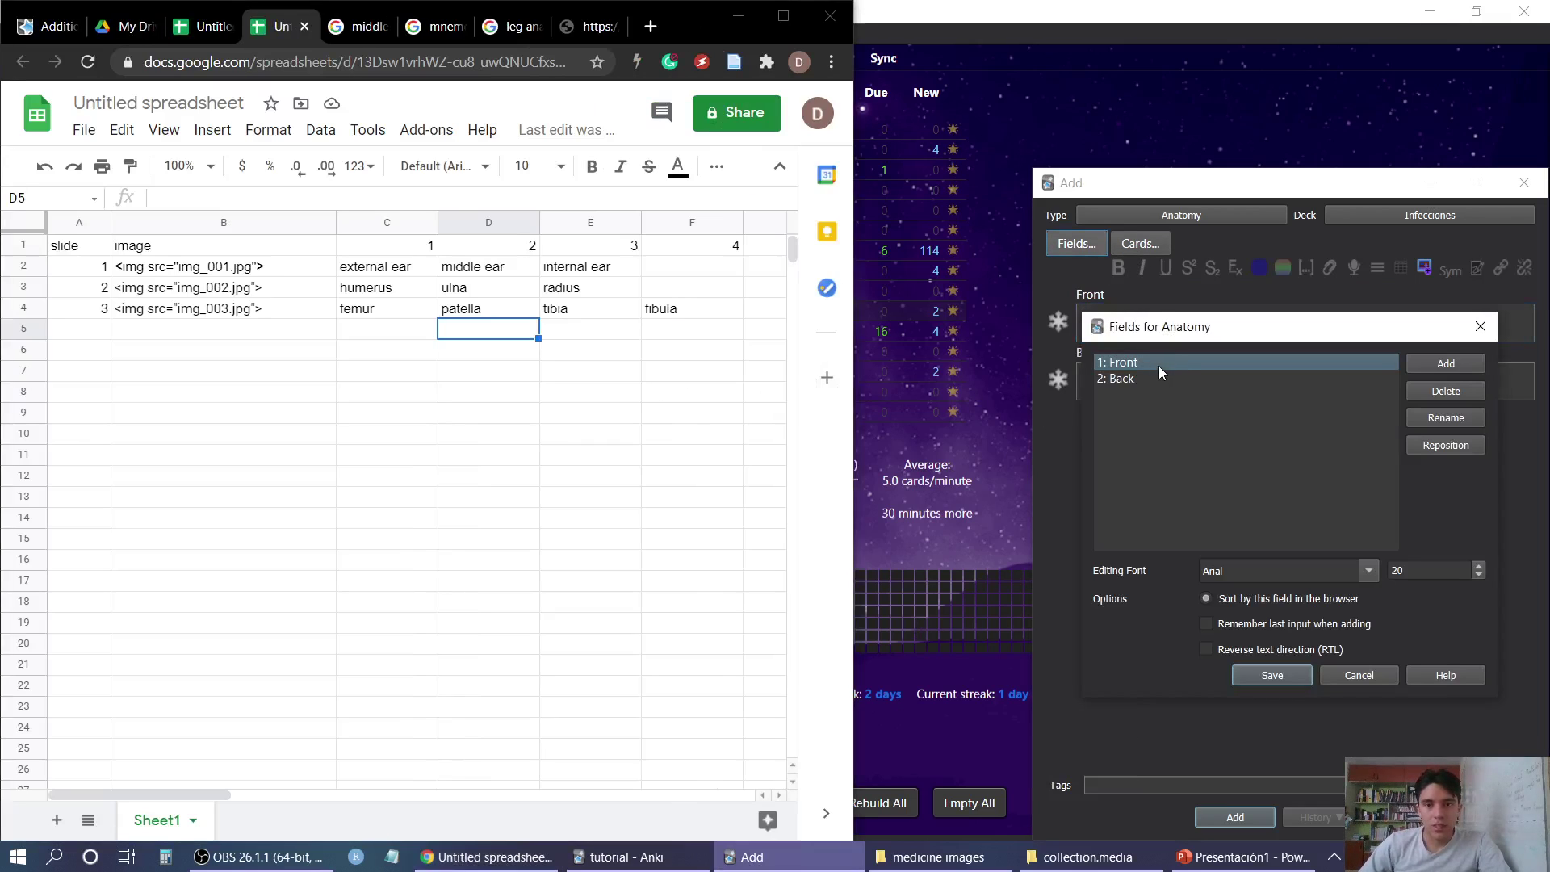
pyautogui.click(1444, 418)
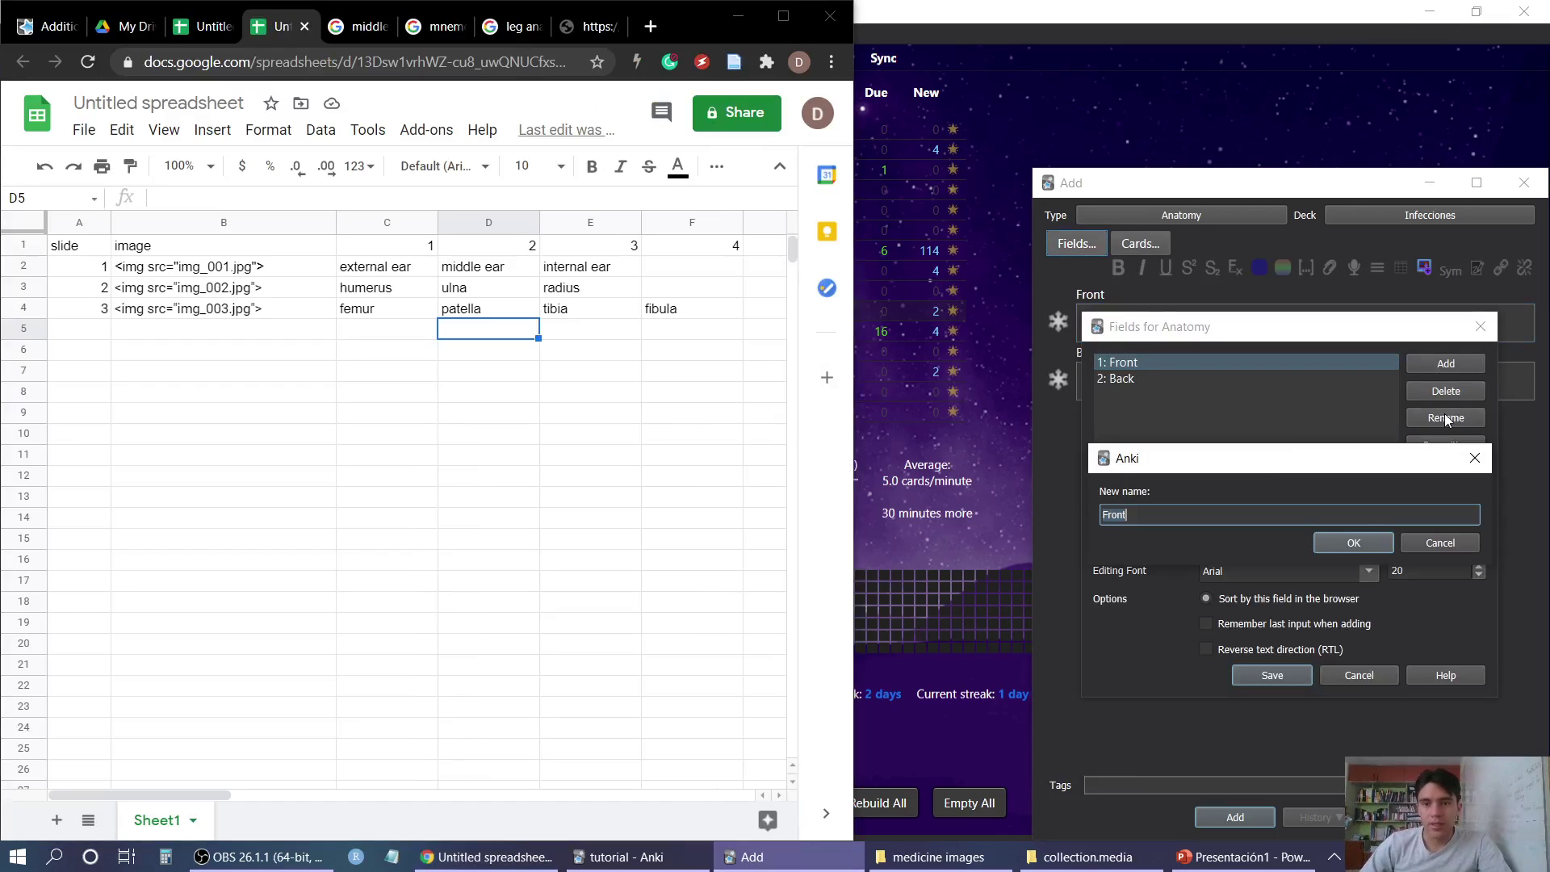
pyautogui.write('Image')
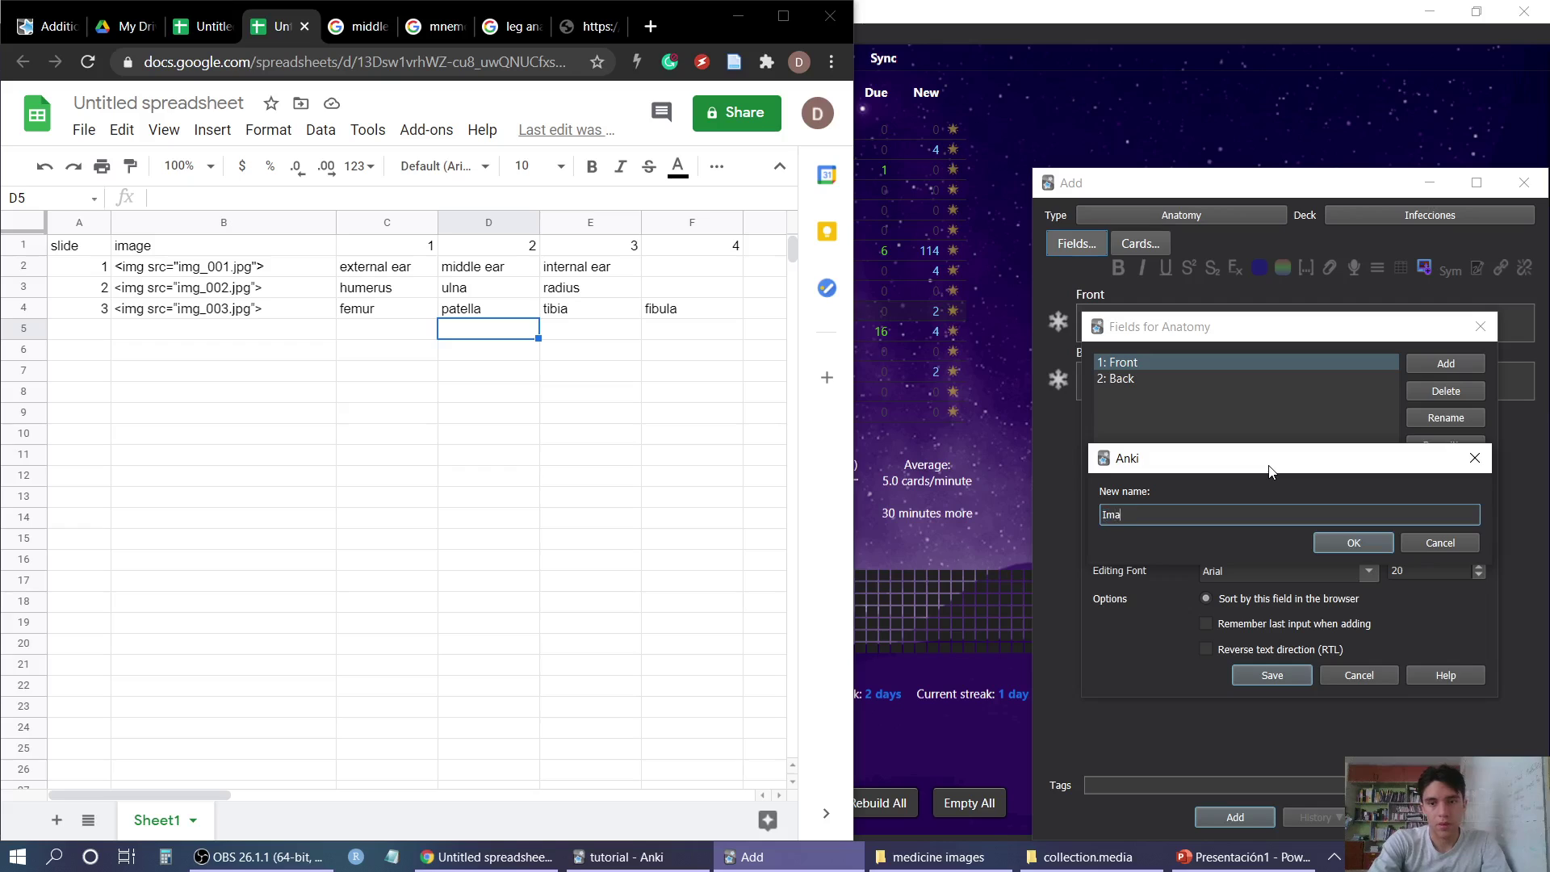
pyautogui.press('Return')
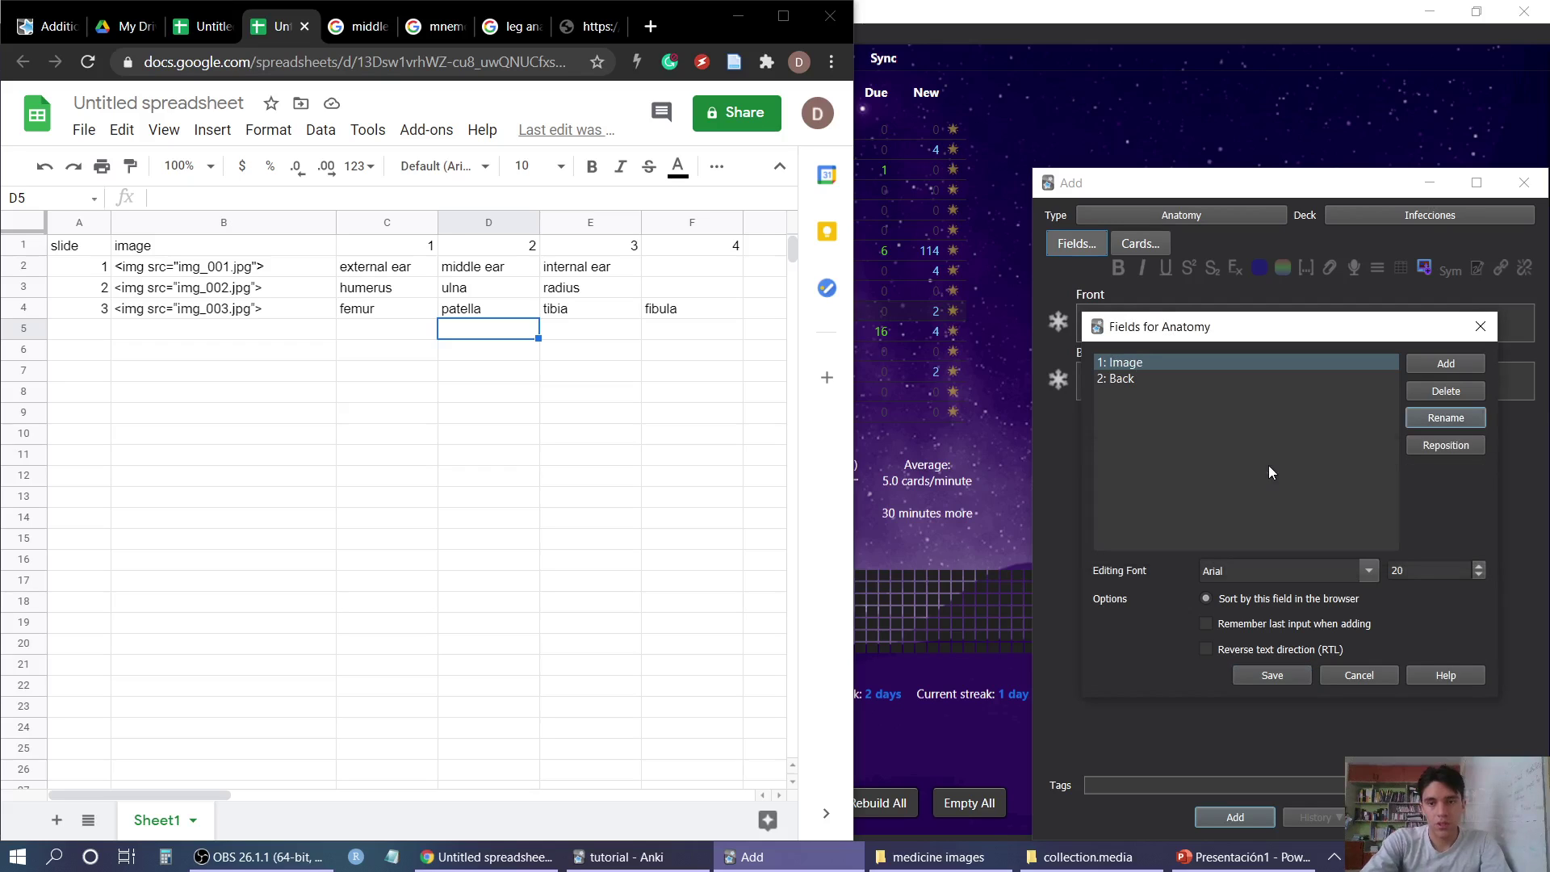
# Rename the Anatomy note type's Back field to 1
pyautogui.click(1194, 379)
pyautogui.click(1445, 417)
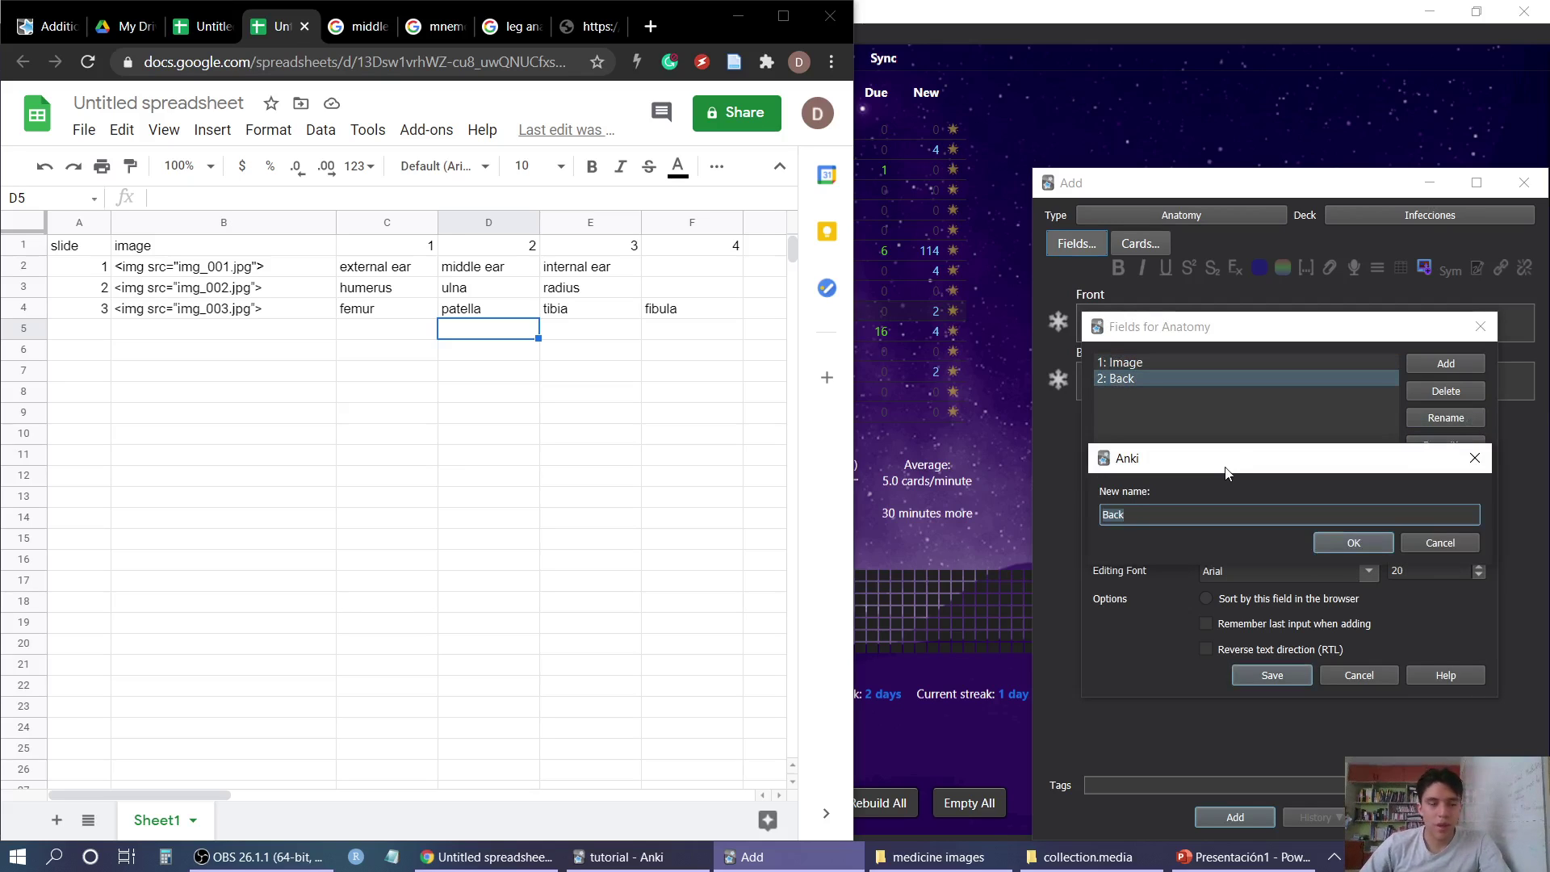
pyautogui.write('1')
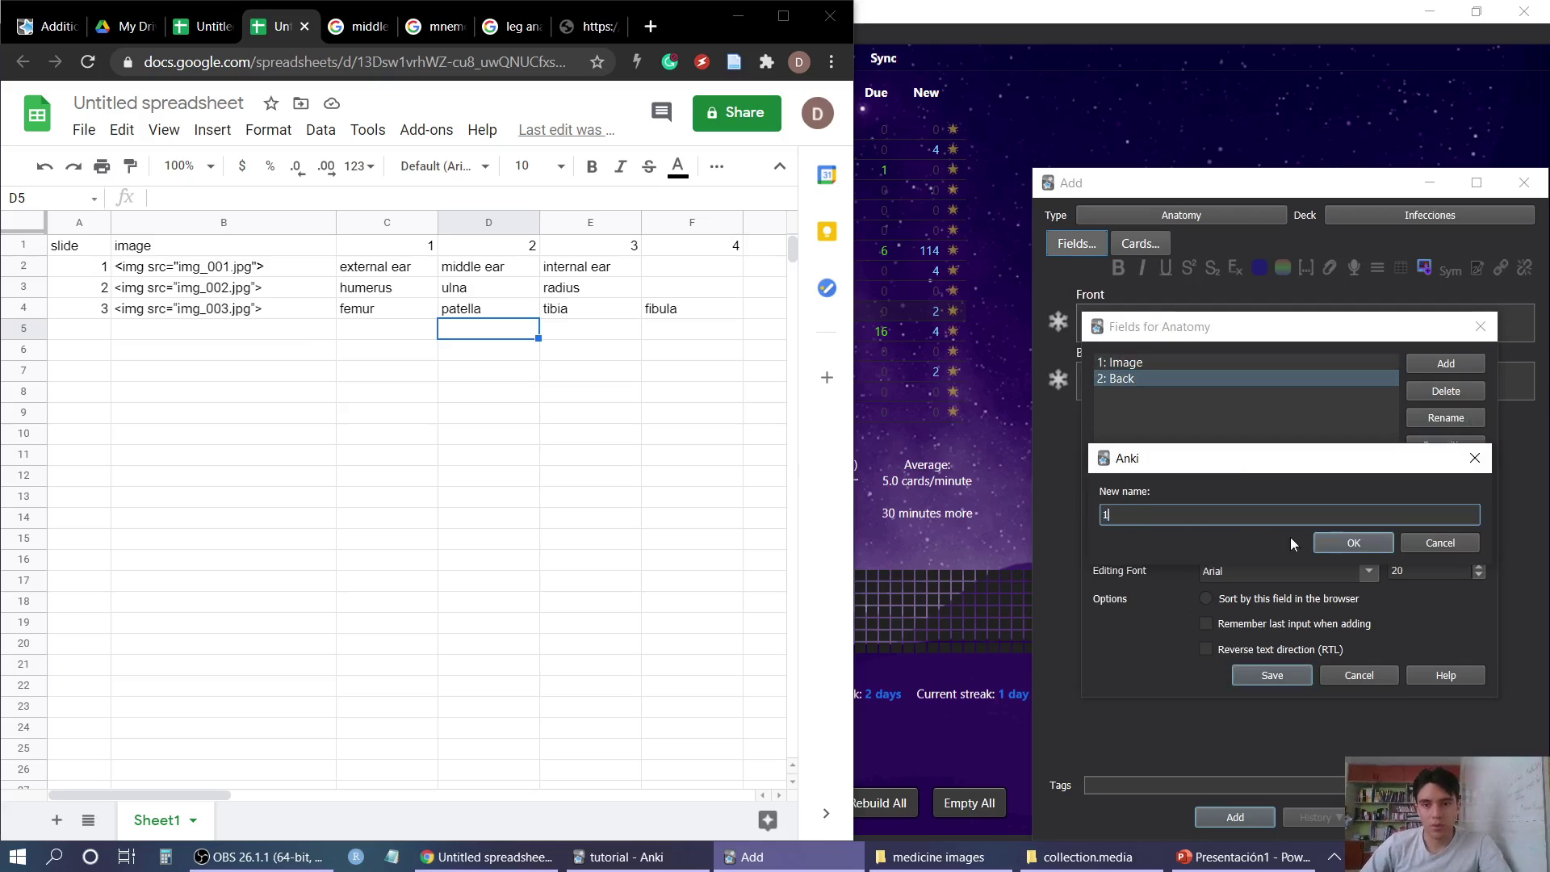
pyautogui.click(1338, 544)
# Add fields named 2, 3 and 4 to match the spreadsheet's numbered columns, and save the Anatomy note type's fields
pyautogui.click(1440, 368)
pyautogui.write('2')
pyautogui.click(1372, 541)
pyautogui.click(1439, 369)
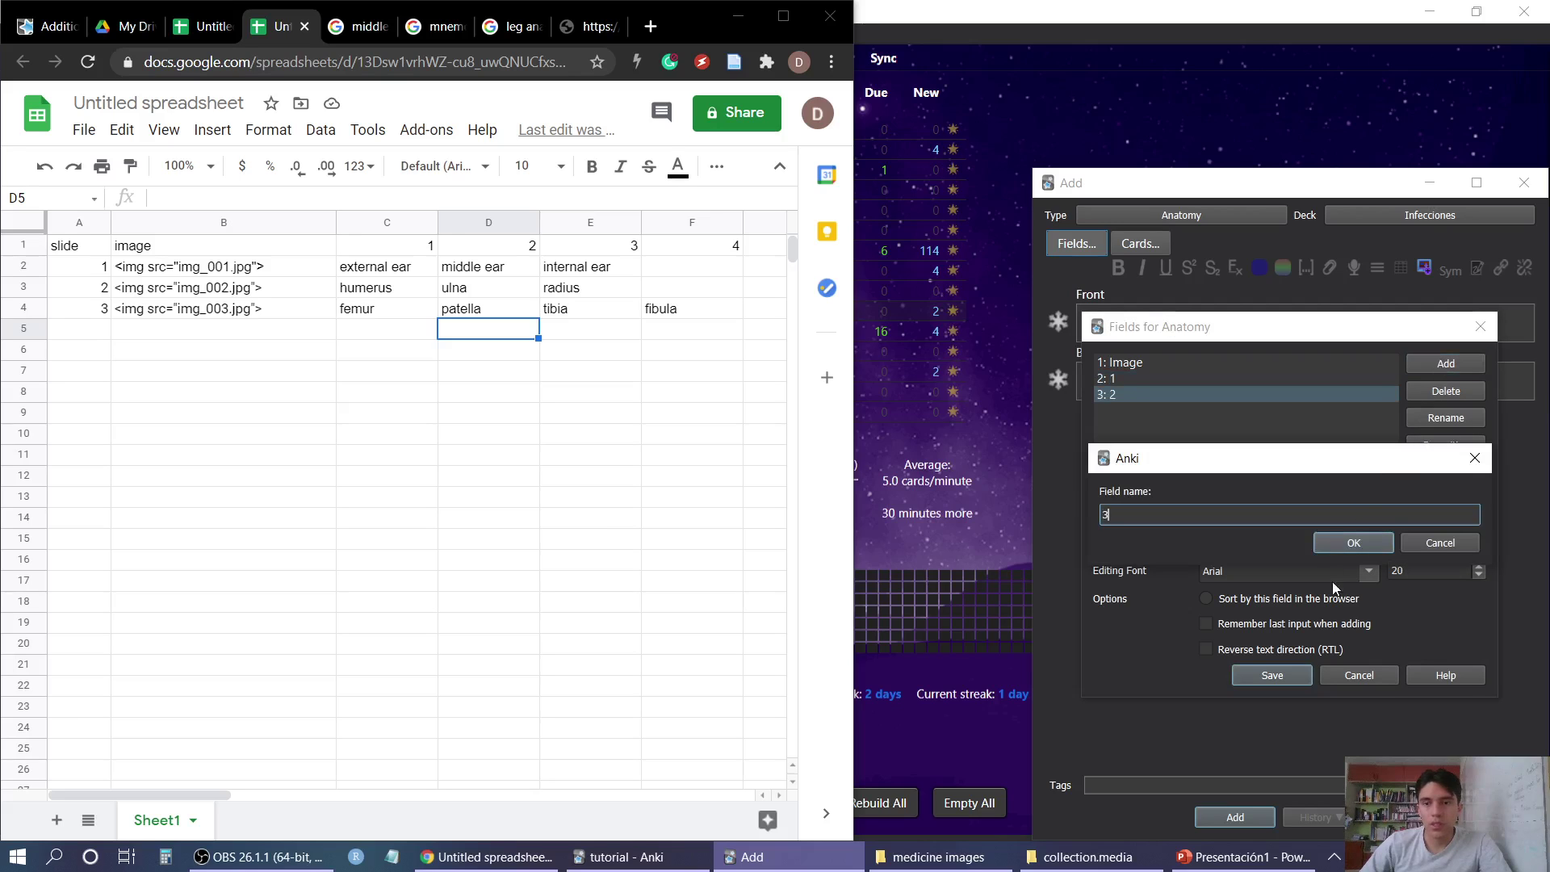
pyautogui.click(1346, 547)
pyautogui.hscroll(3, 607, 517)
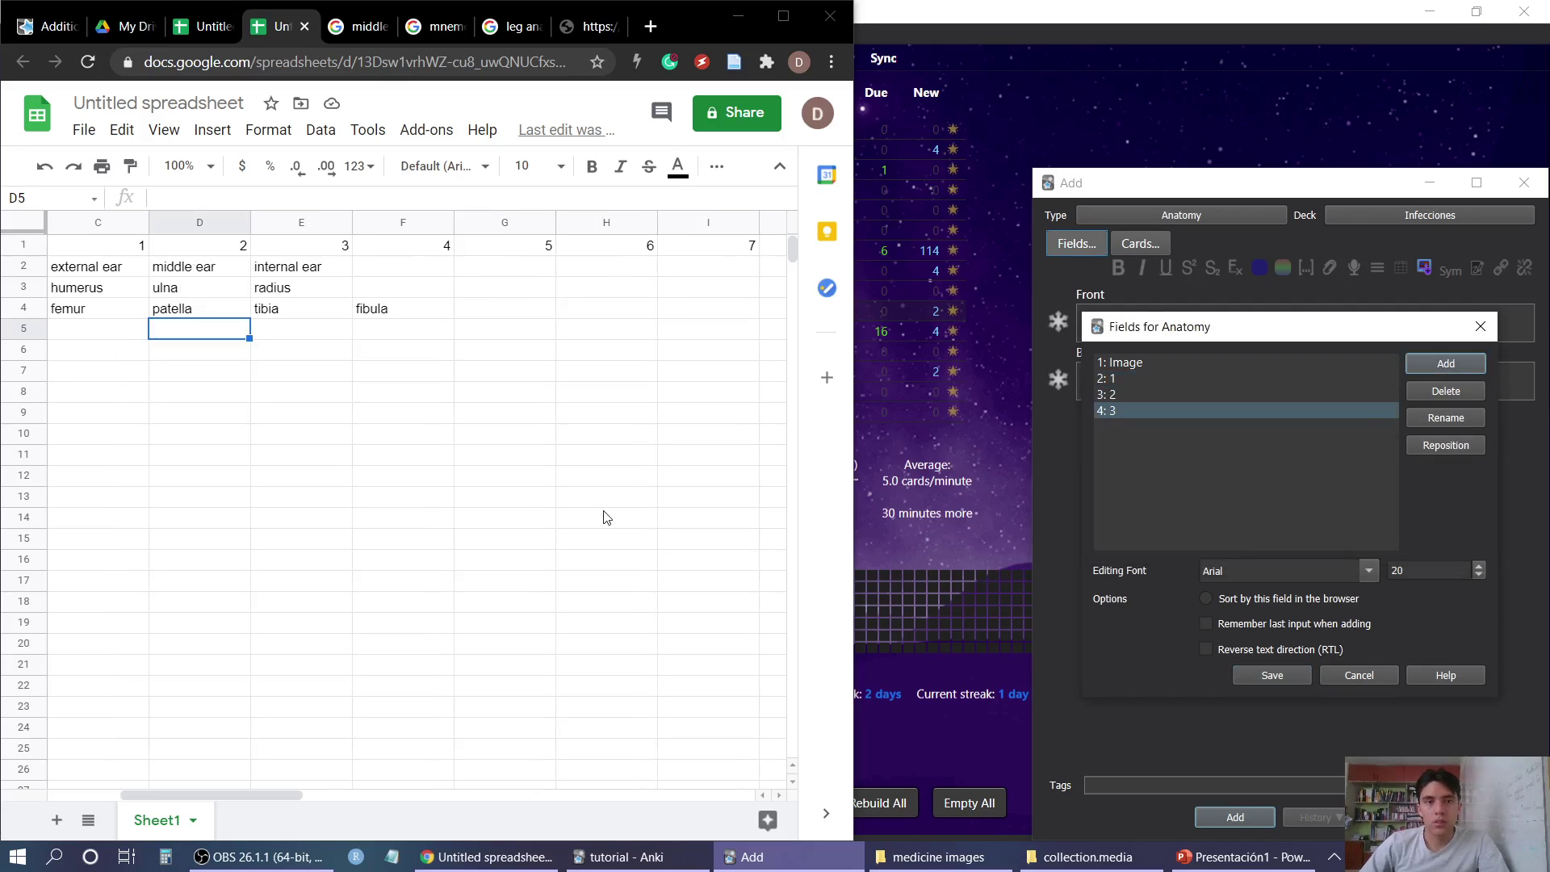
pyautogui.click(1422, 362)
pyautogui.write('4')
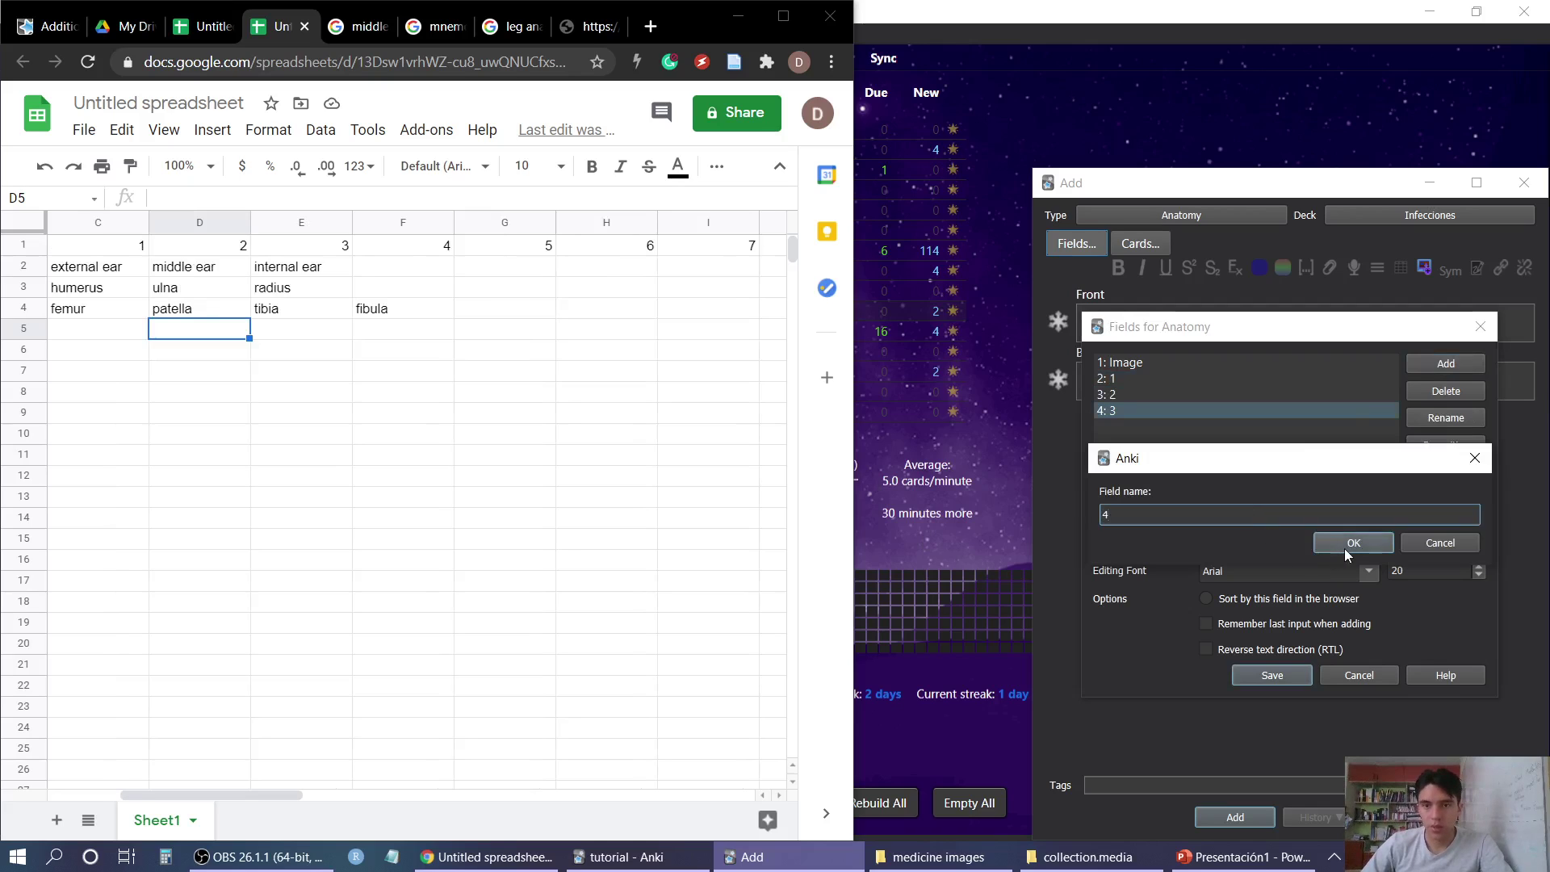
pyautogui.click(1344, 549)
pyautogui.hscroll(-3, 521, 355)
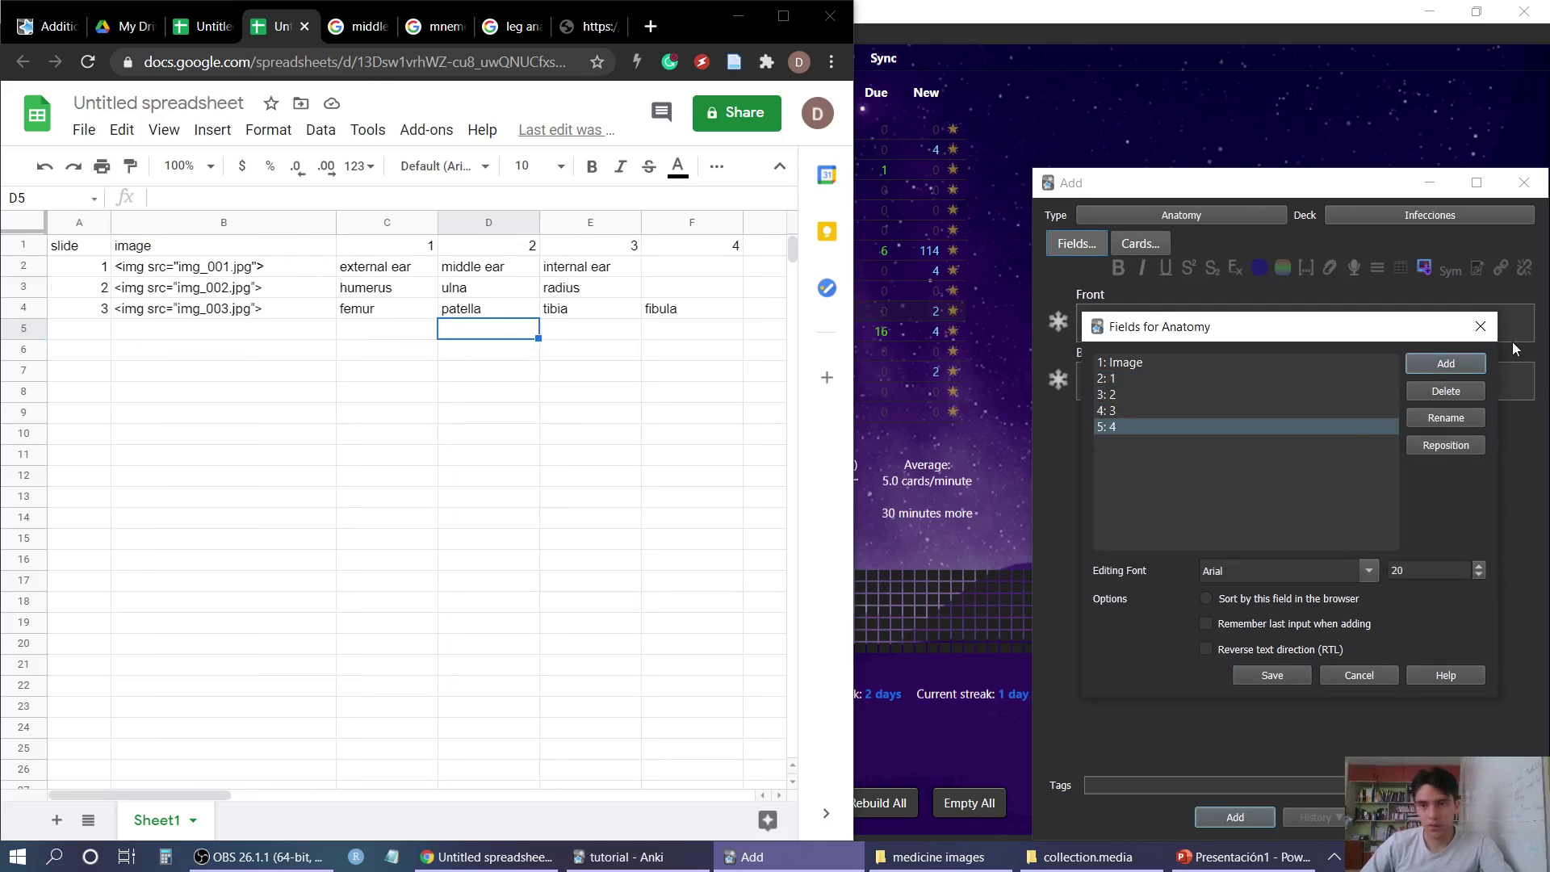
pyautogui.click(1445, 363)
pyautogui.click(1340, 535)
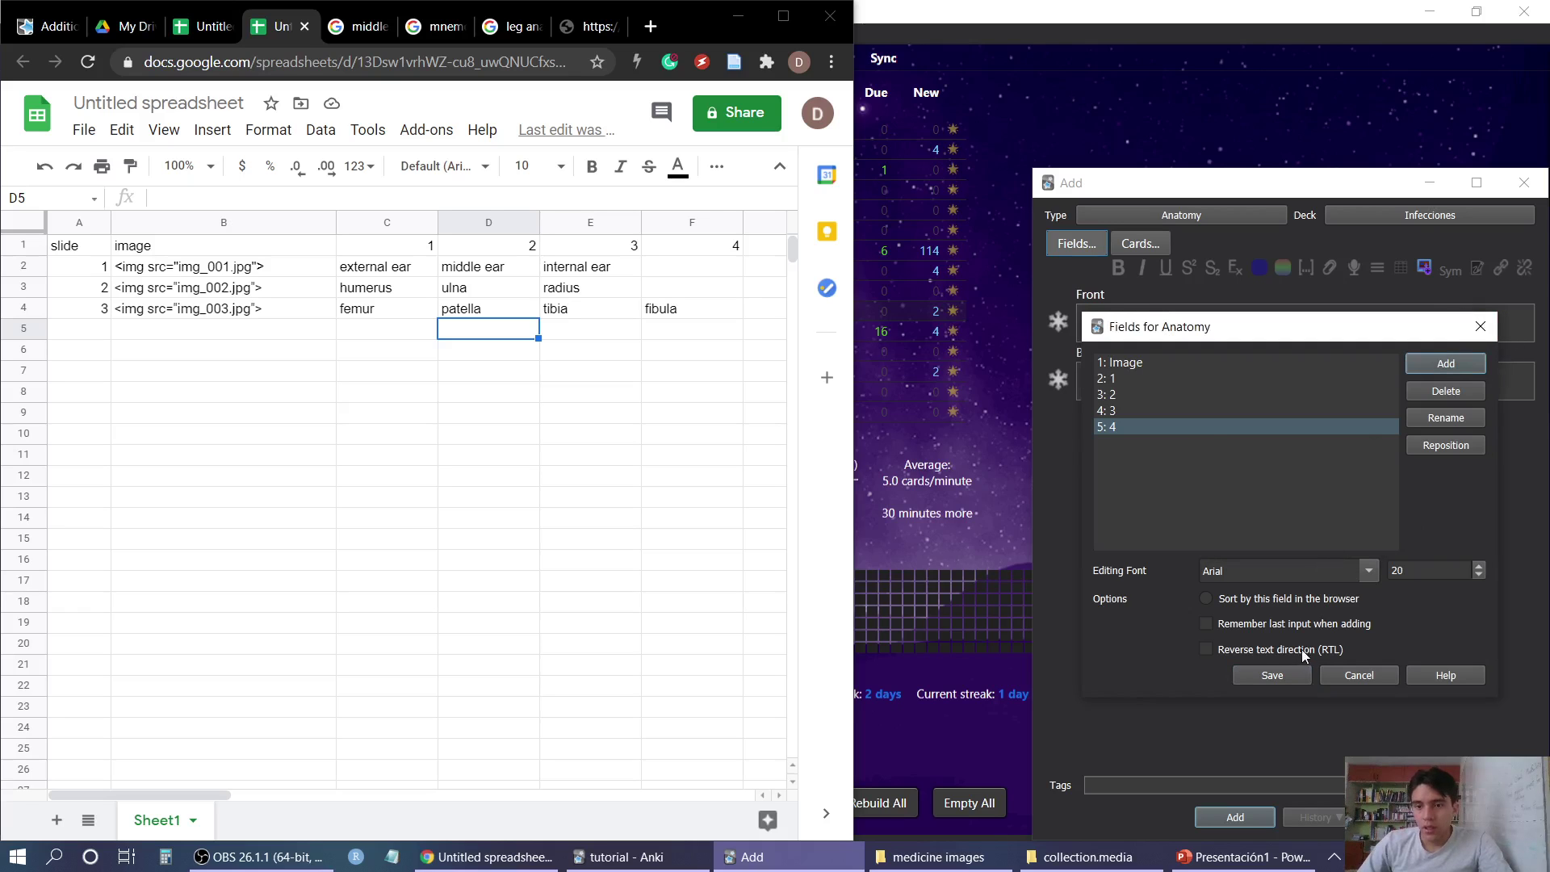
pyautogui.click(1286, 670)
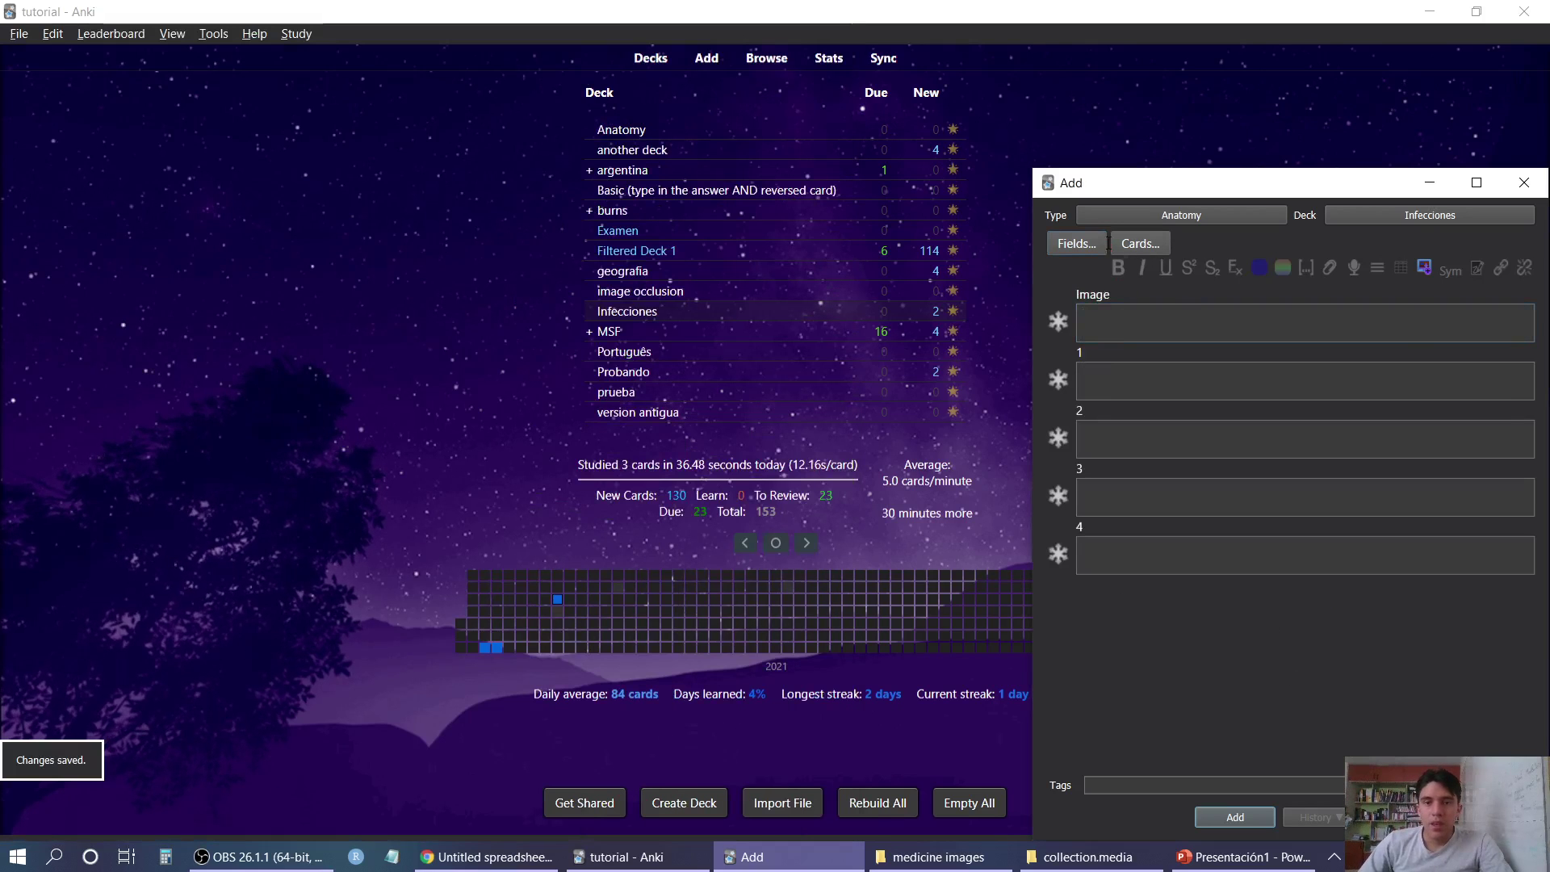
# Insert the field {{Image}} into the front template of Card 1
pyautogui.click(1141, 242)
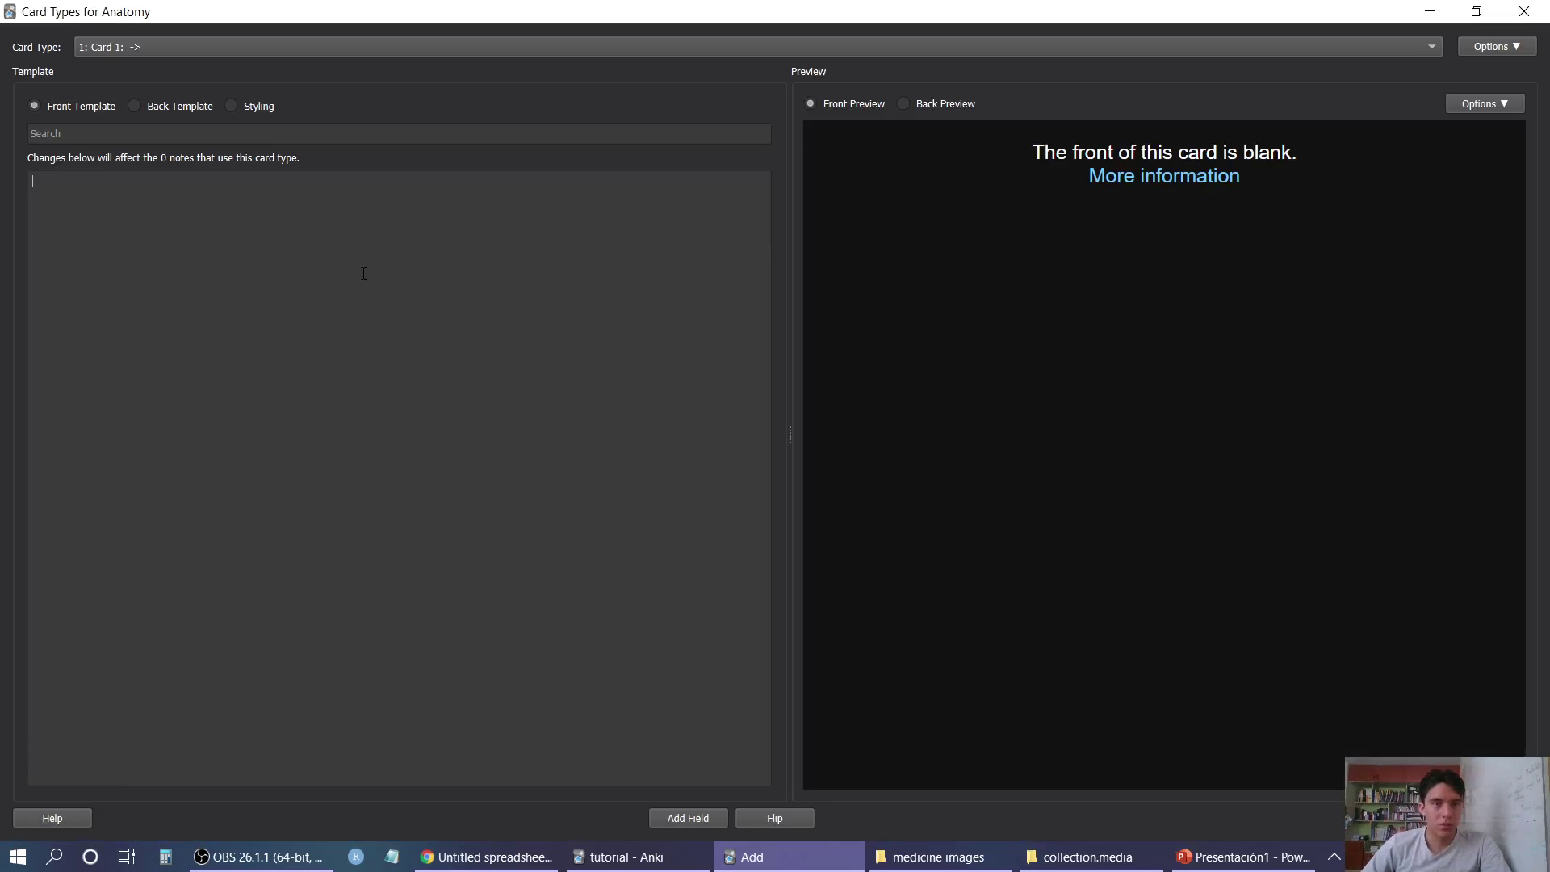
pyautogui.write('}')
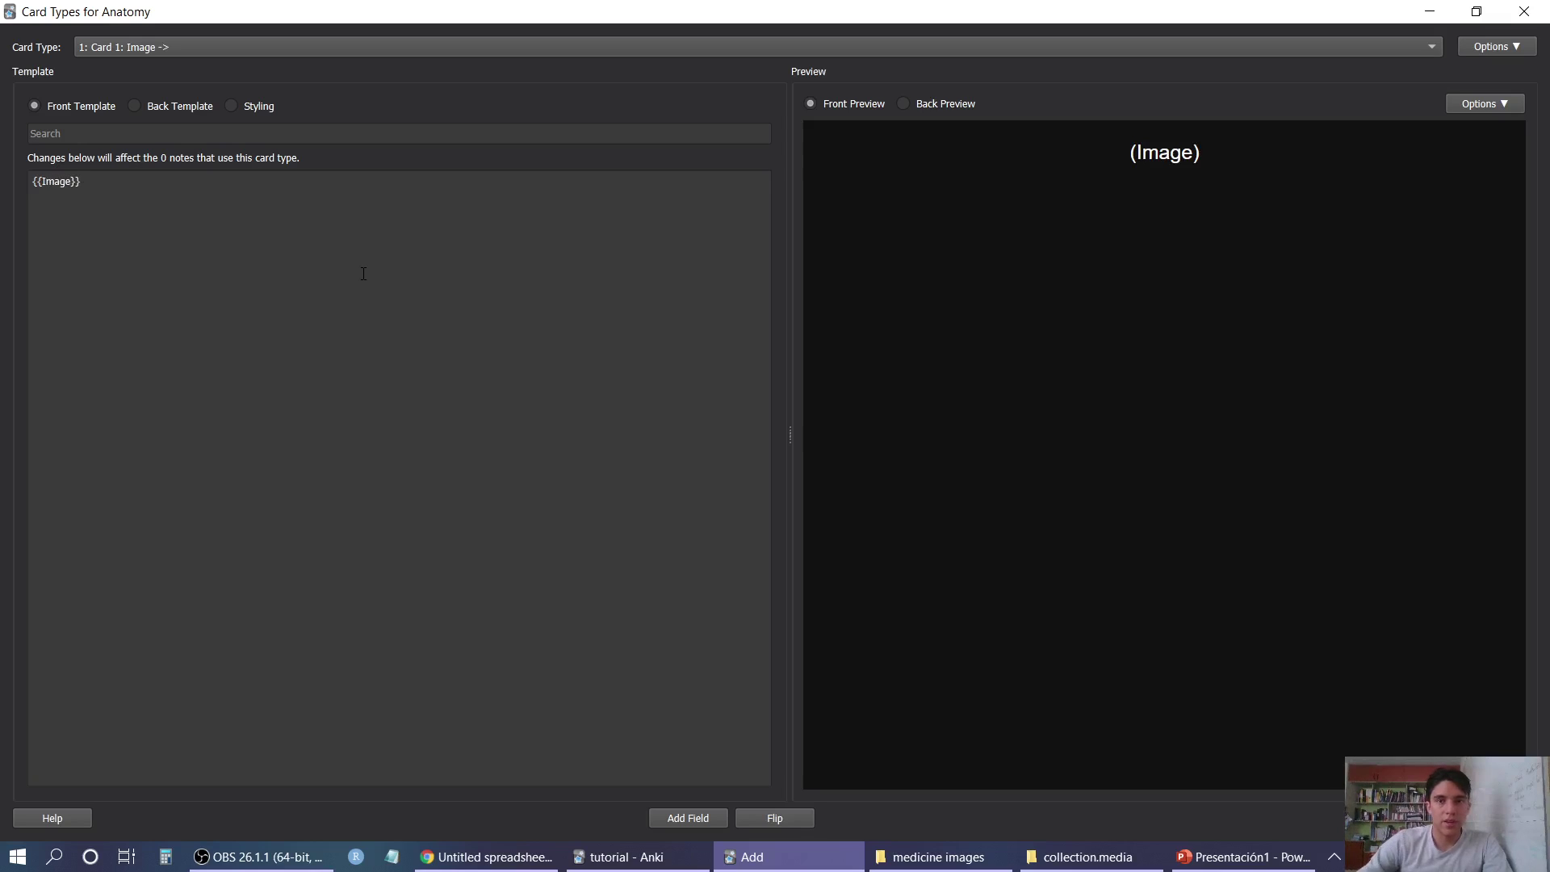
# Switch to PowerPoint to examine the numbered labels on slide 3's leg diagram, and return to the card template
pyautogui.click(1247, 856)
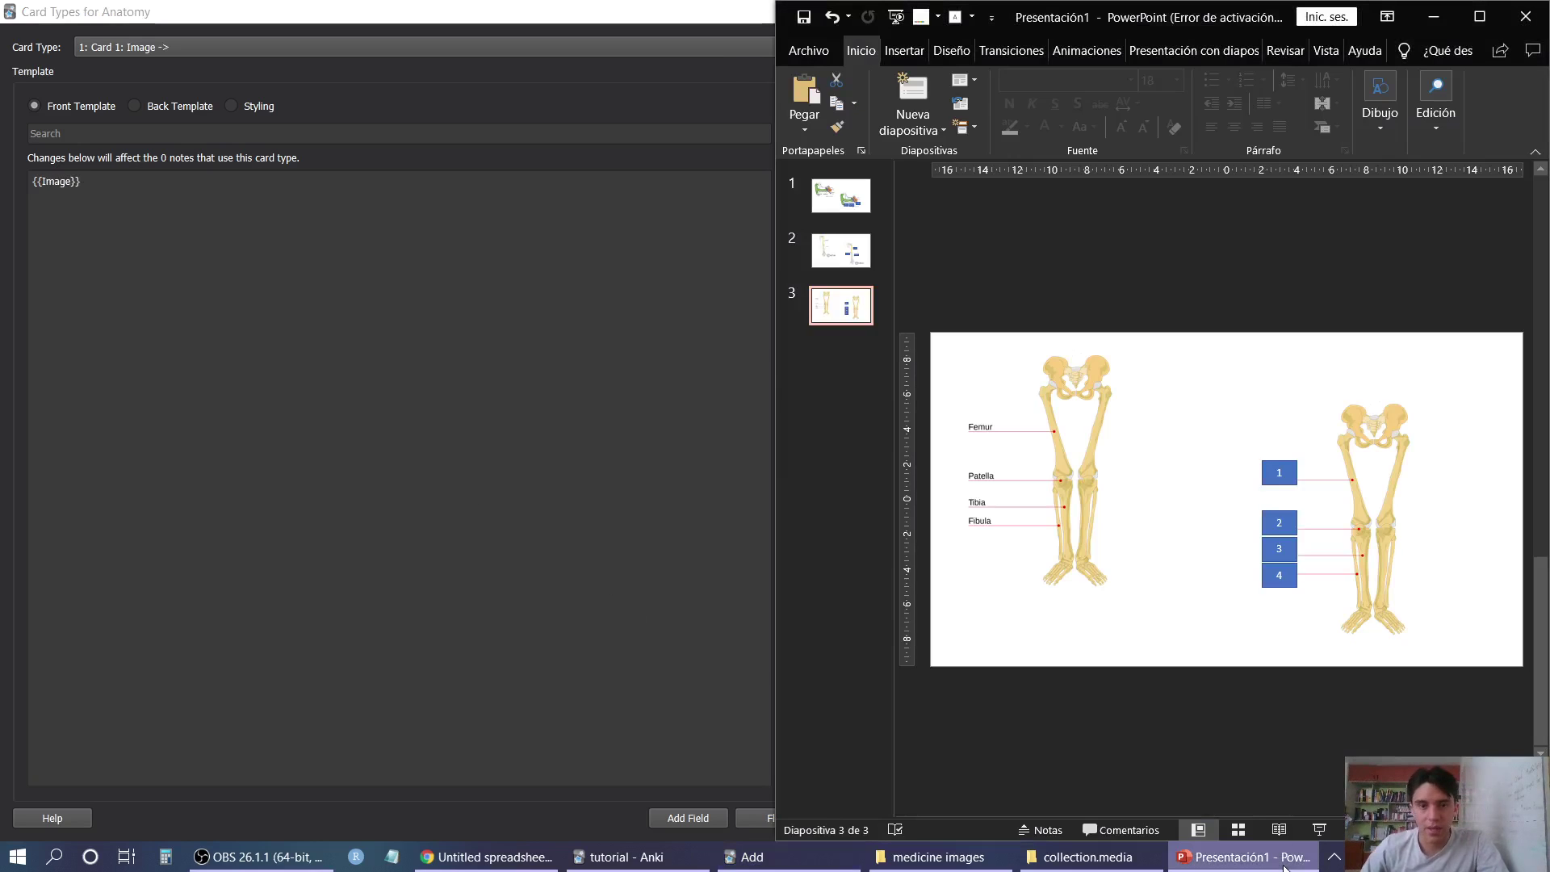
pyautogui.click(1328, 479)
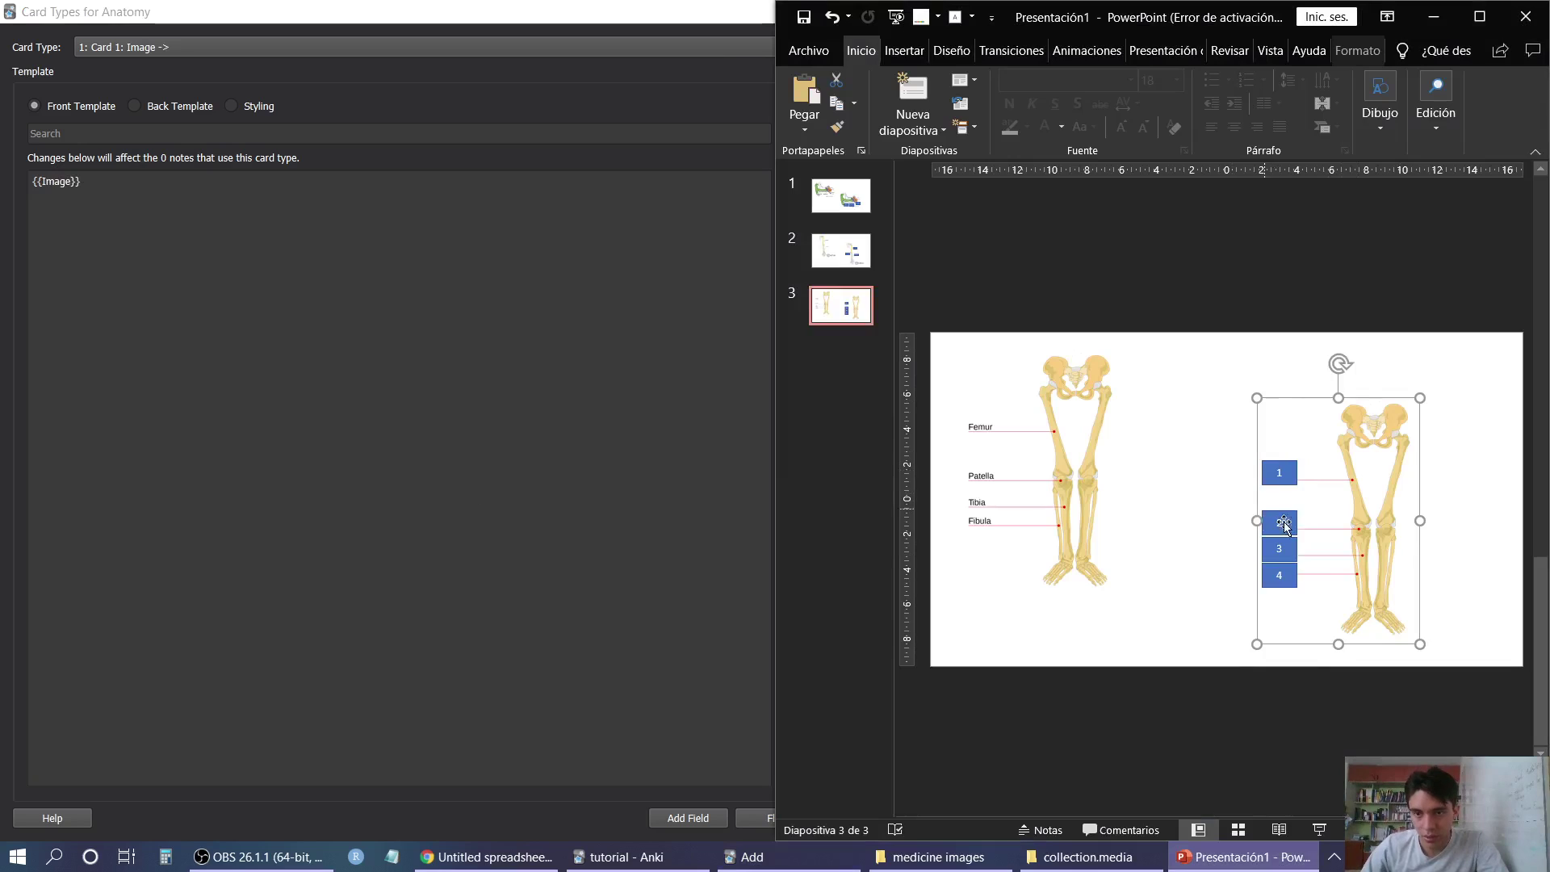
pyautogui.click(1273, 477)
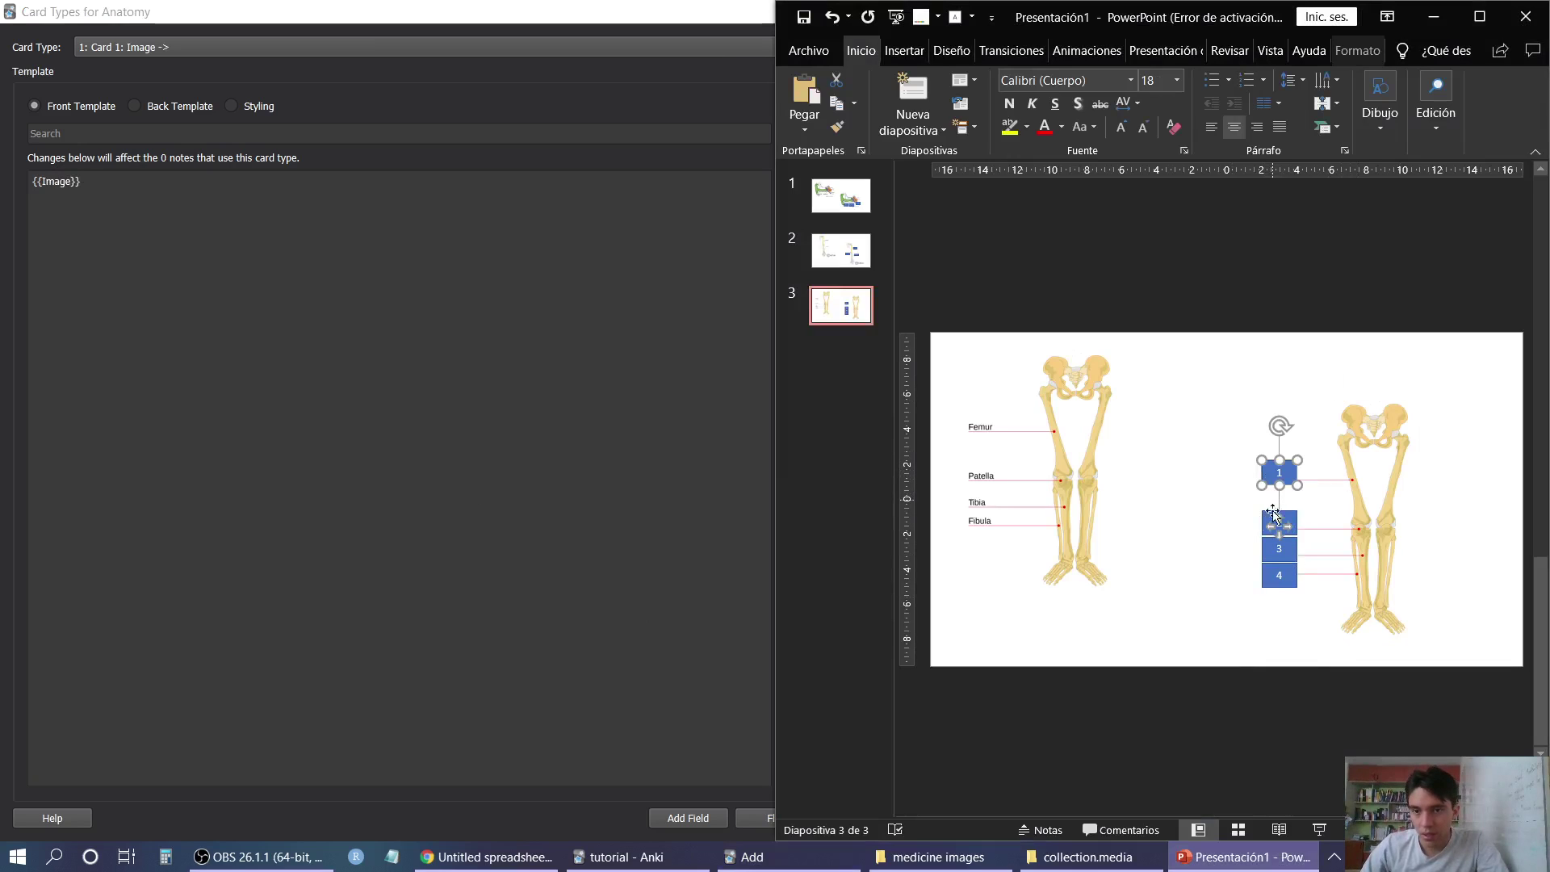
pyautogui.click(1210, 636)
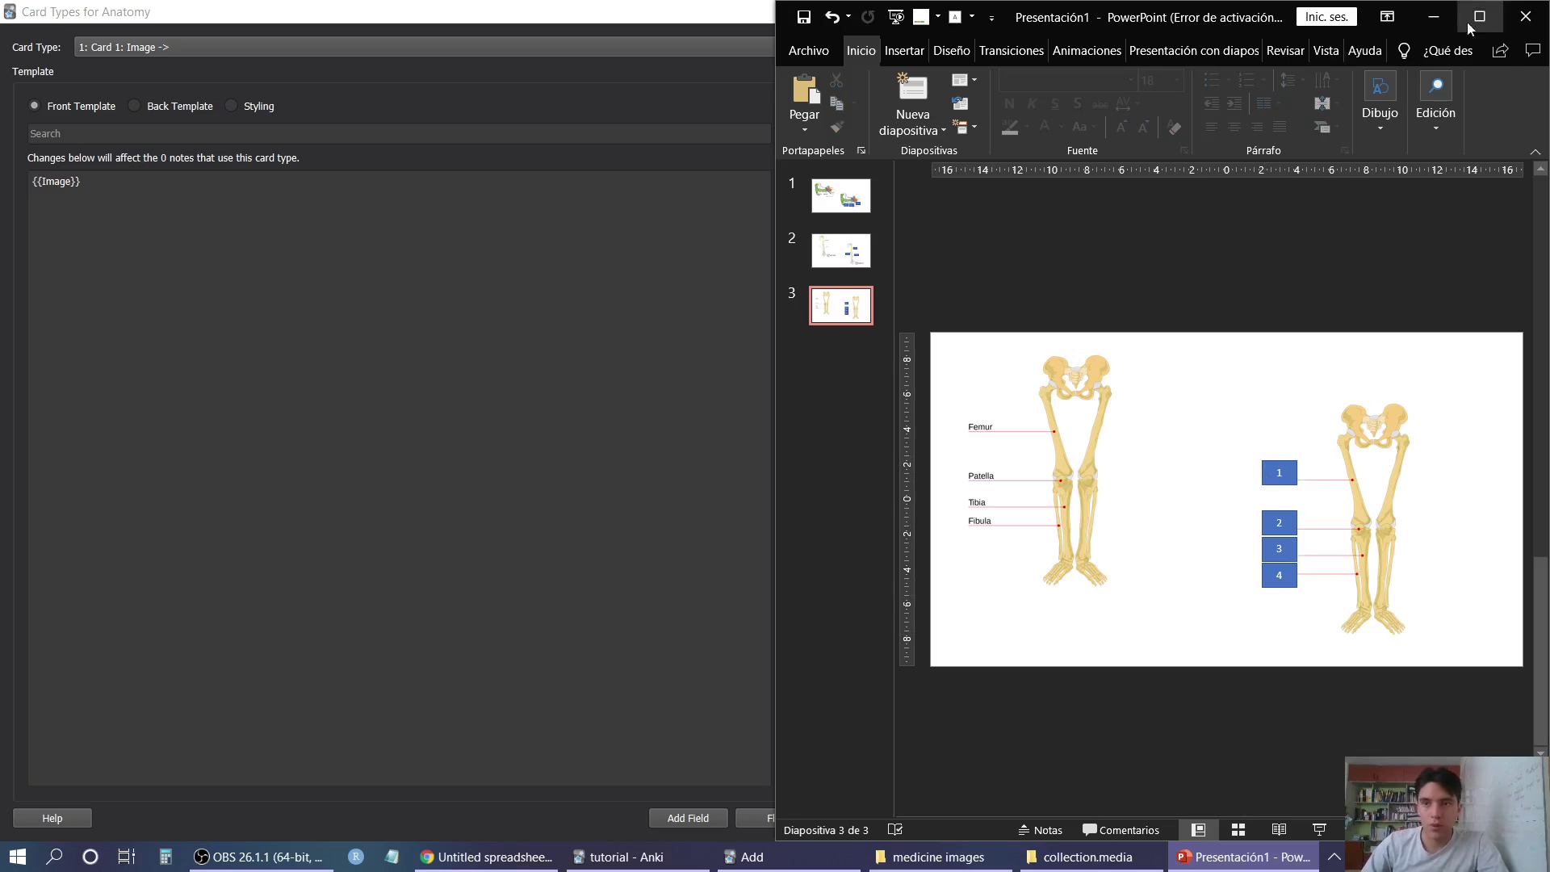
pyautogui.click(1434, 17)
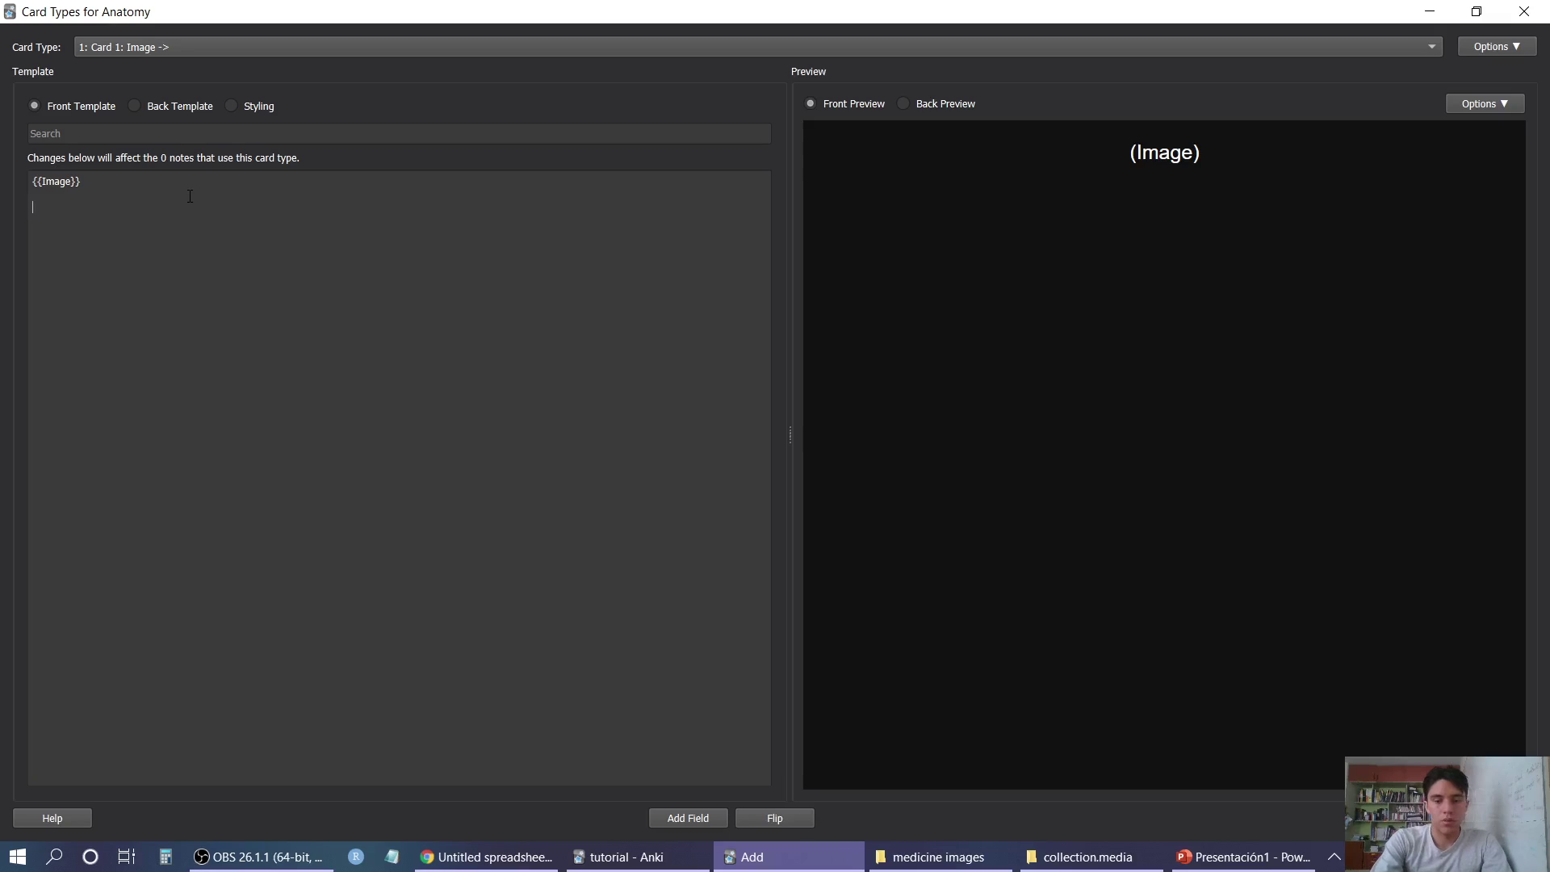
# Add the question "What is shown in the image?" below {{Image}} in Card 1's front template
pyautogui.write('WHat')
pyautogui.press('BackSpace')
pyautogui.press('BackSpace')
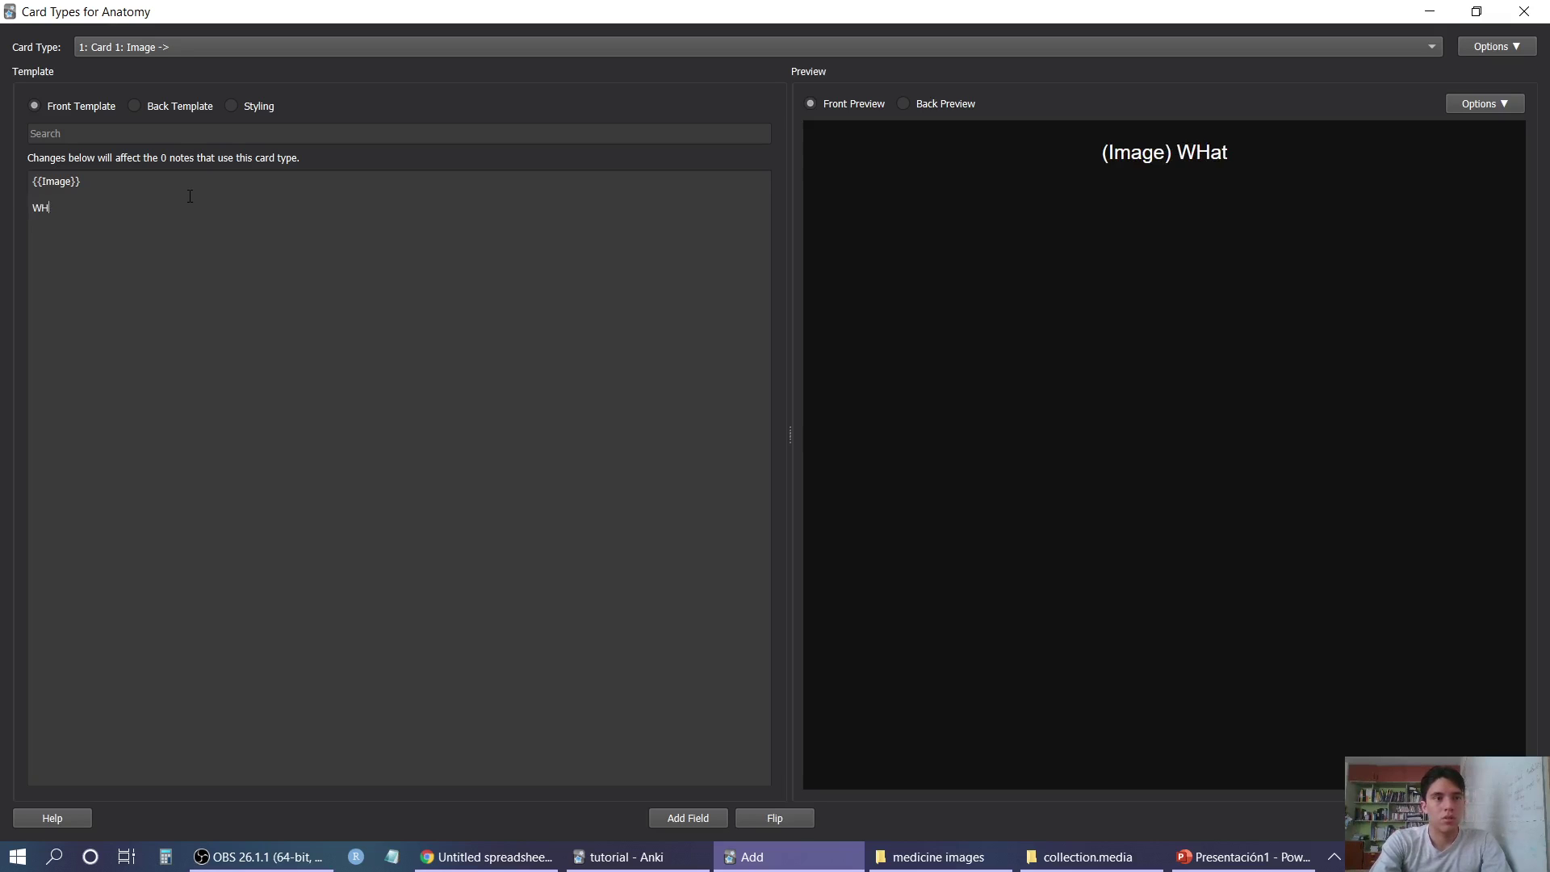
pyautogui.write('is shown in ')
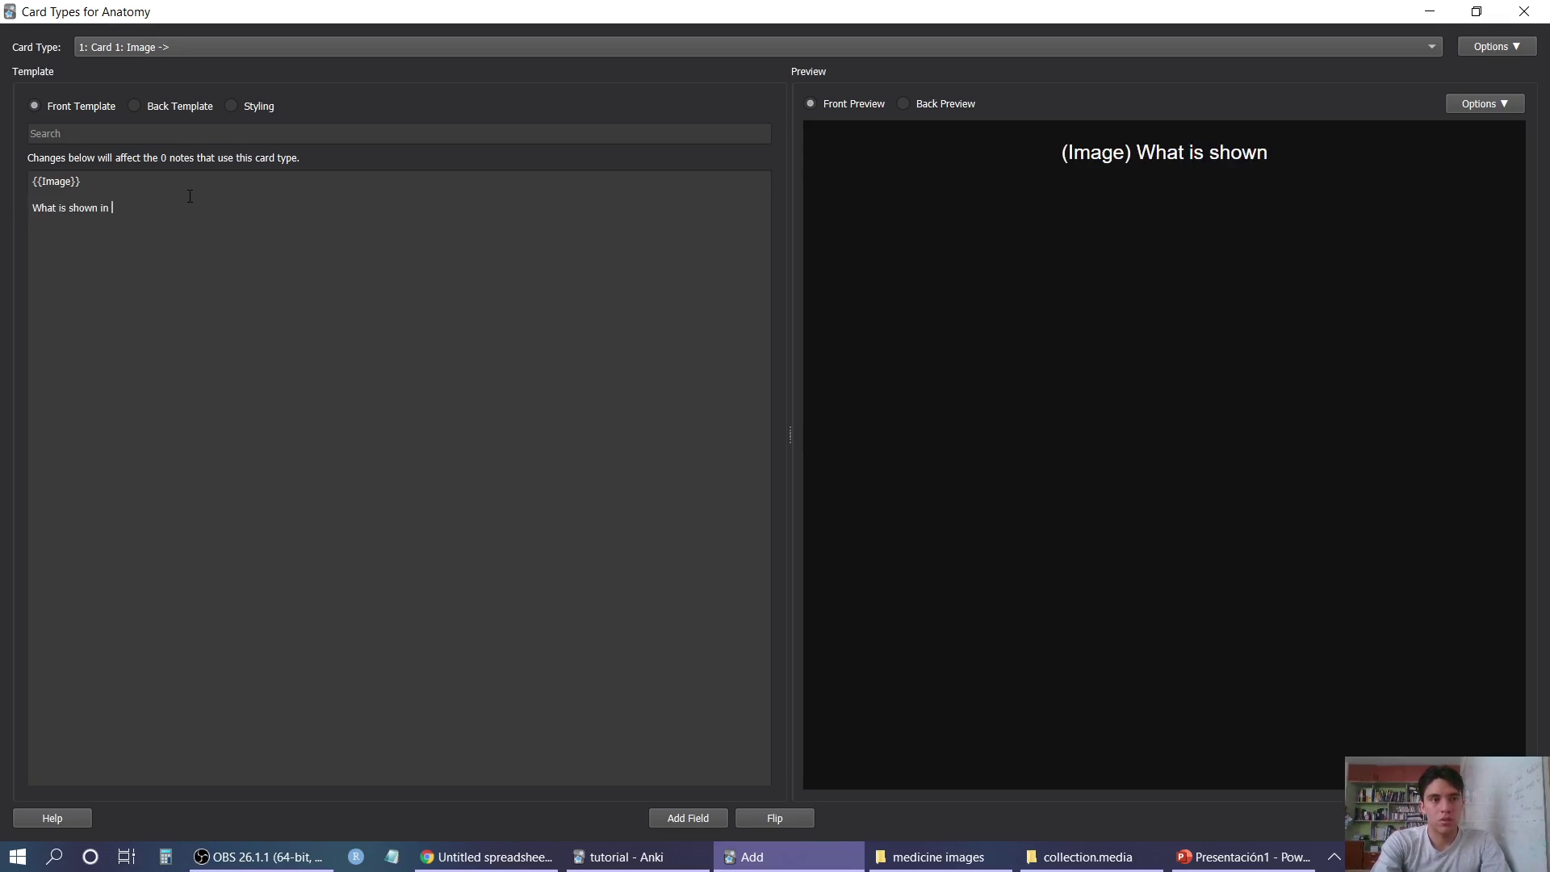
pyautogui.write('the image?')
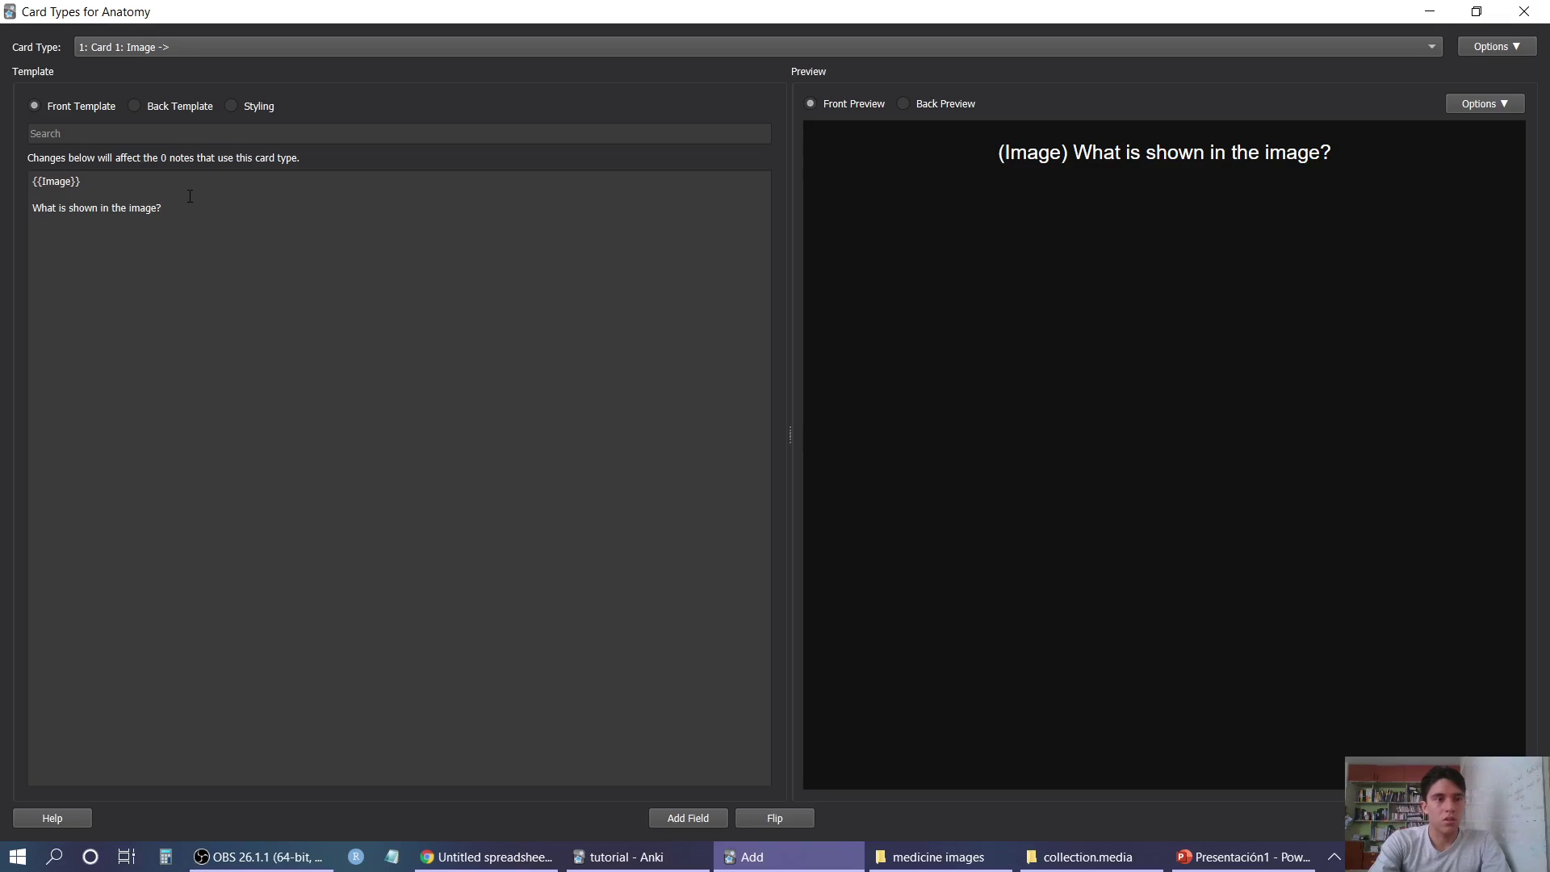
# Insert a <br> line break between {{Image}} and the question in Card 1's front template, and check the preview
pyautogui.write('>')
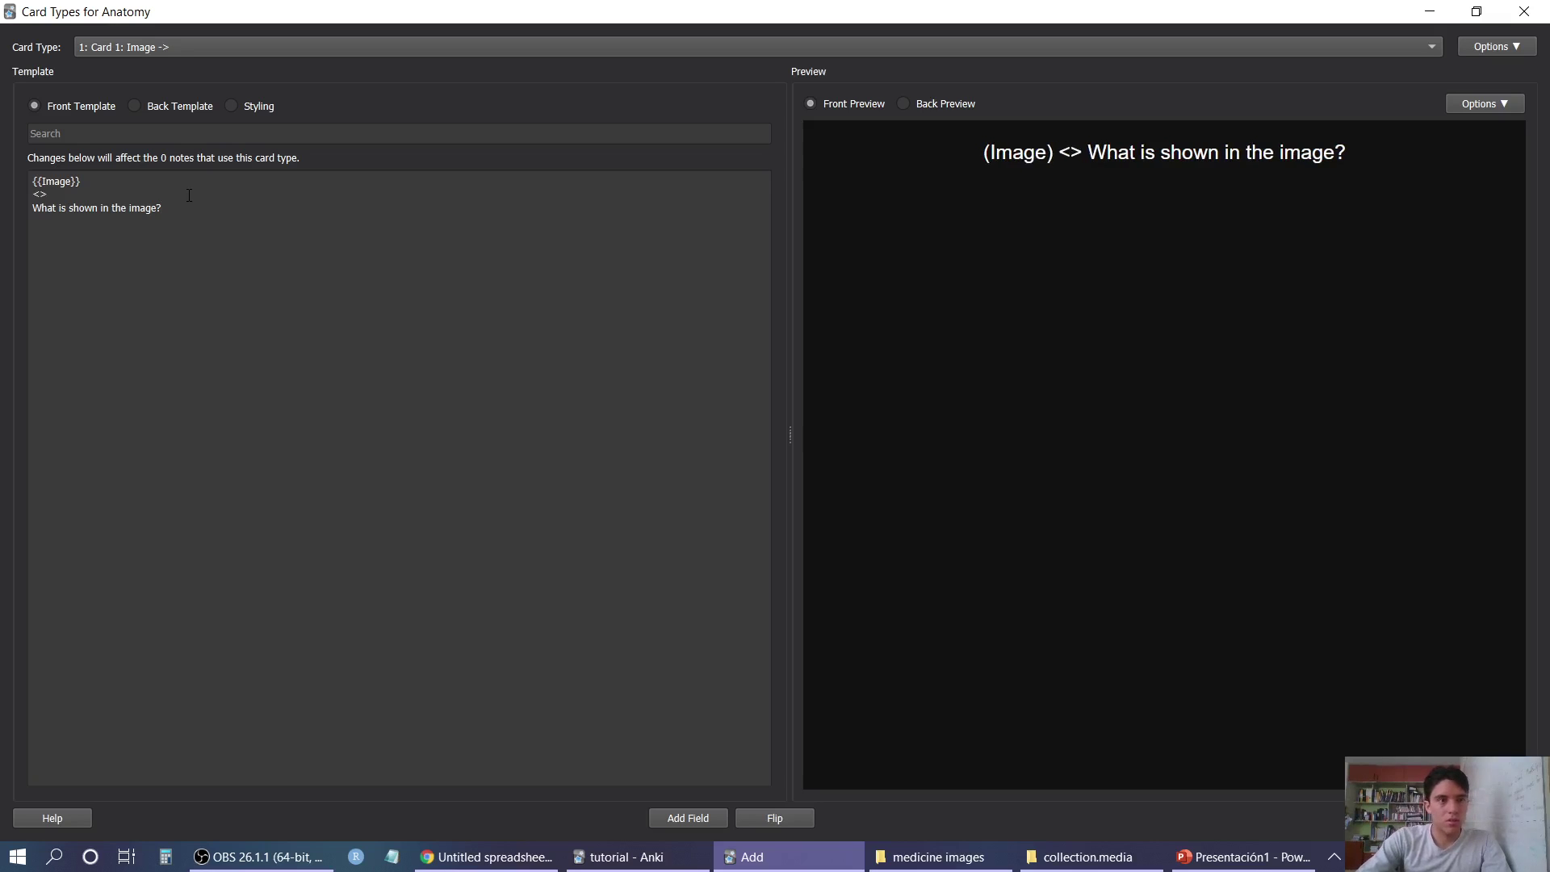
pyautogui.press('Left')
pyautogui.write('br')
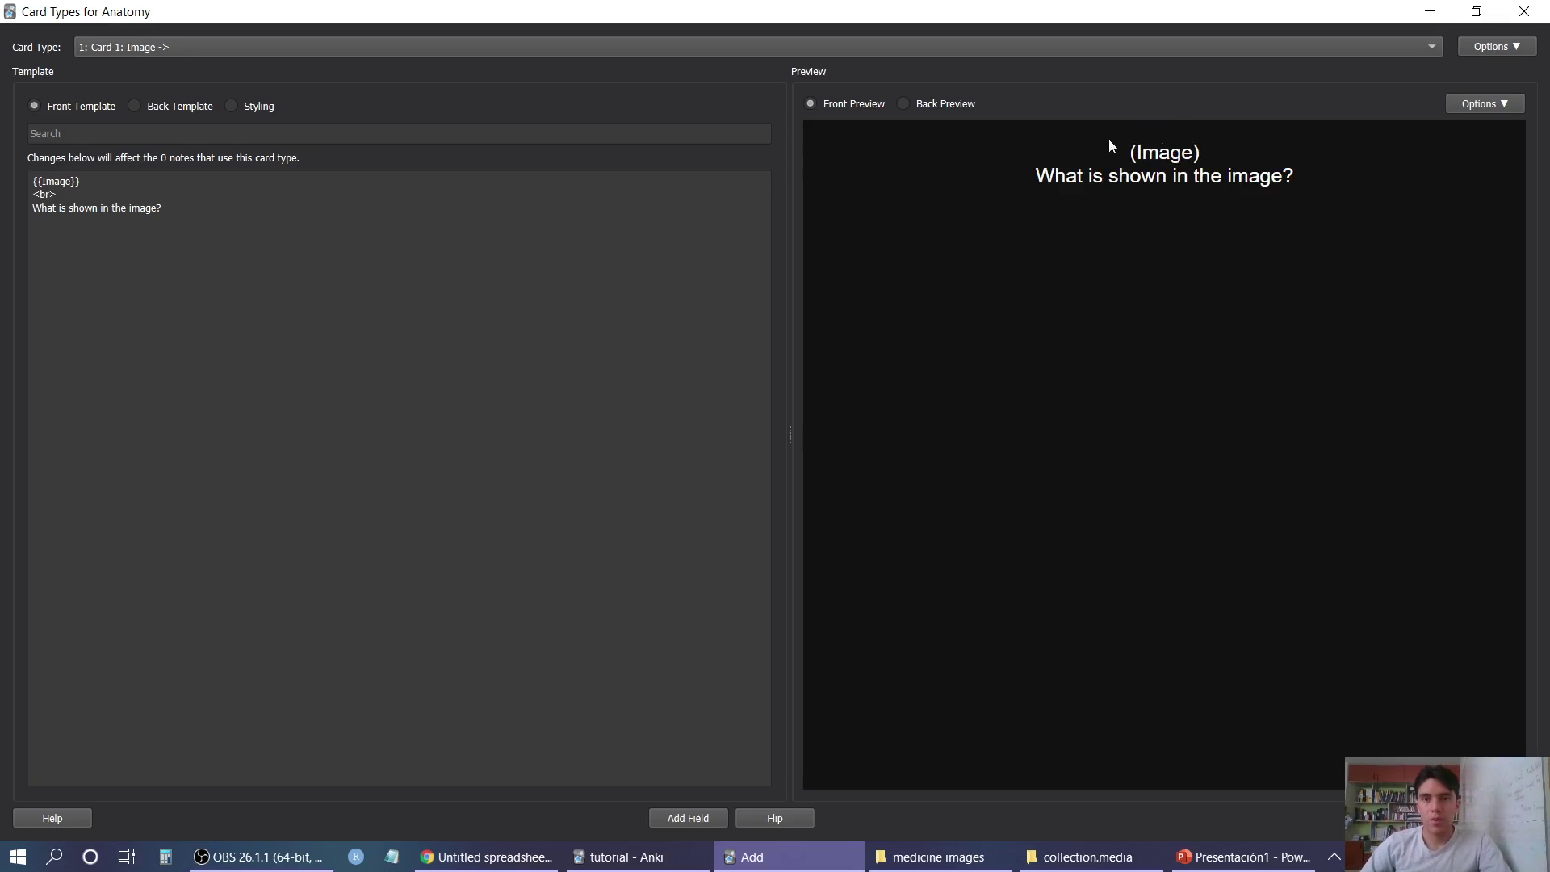
pyautogui.moveTo(1054, 175); pyautogui.dragTo(1221, 175)
pyautogui.click(531, 237)
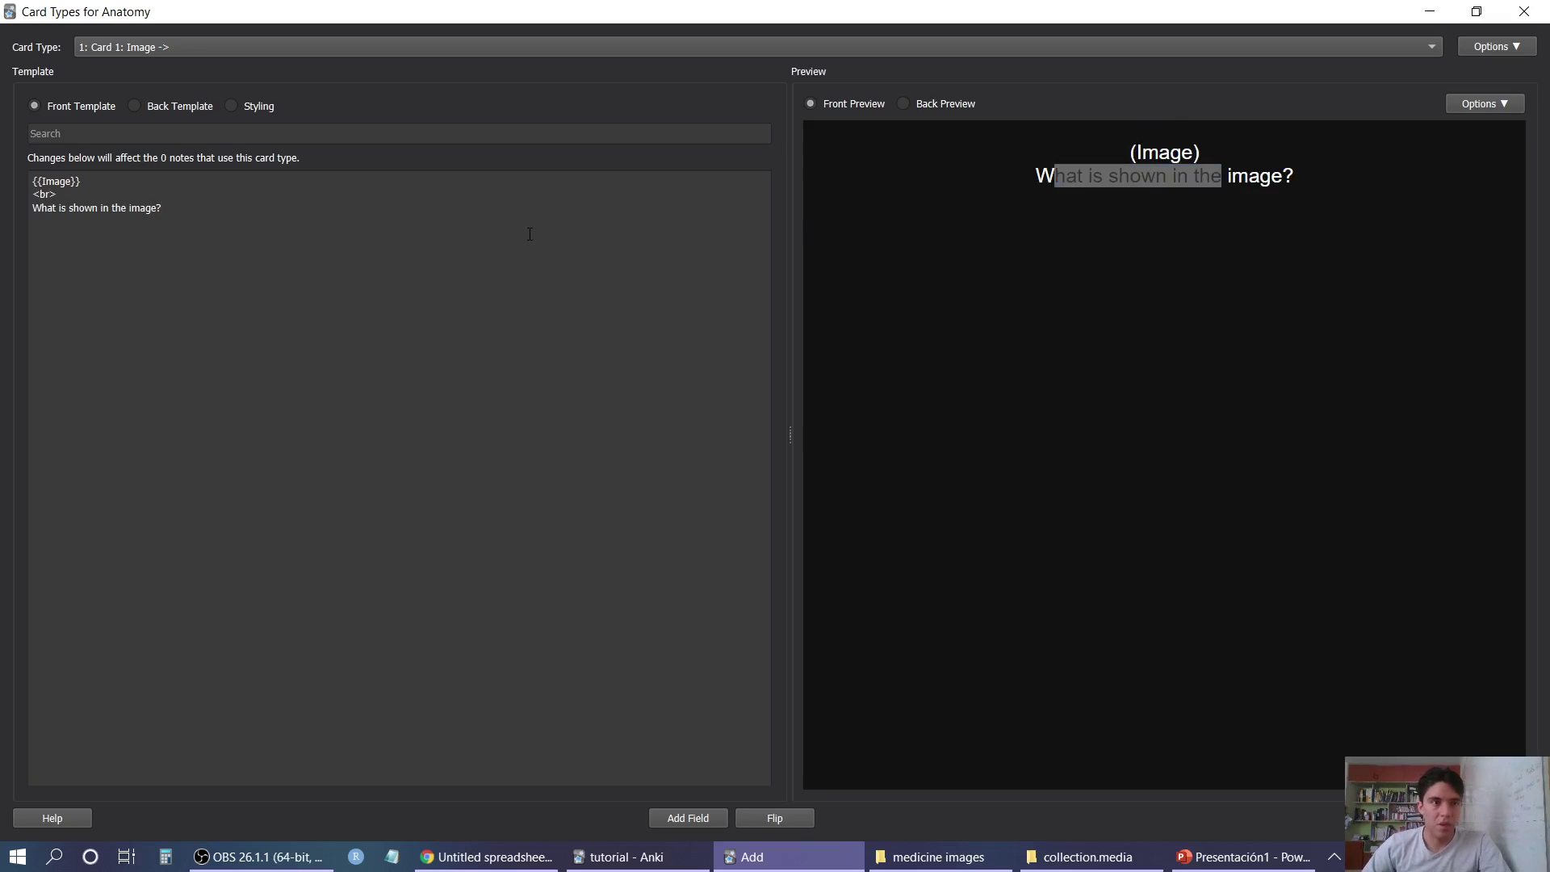
# Copy the whole front template of Card 1 into its empty back template
pyautogui.click(138, 106)
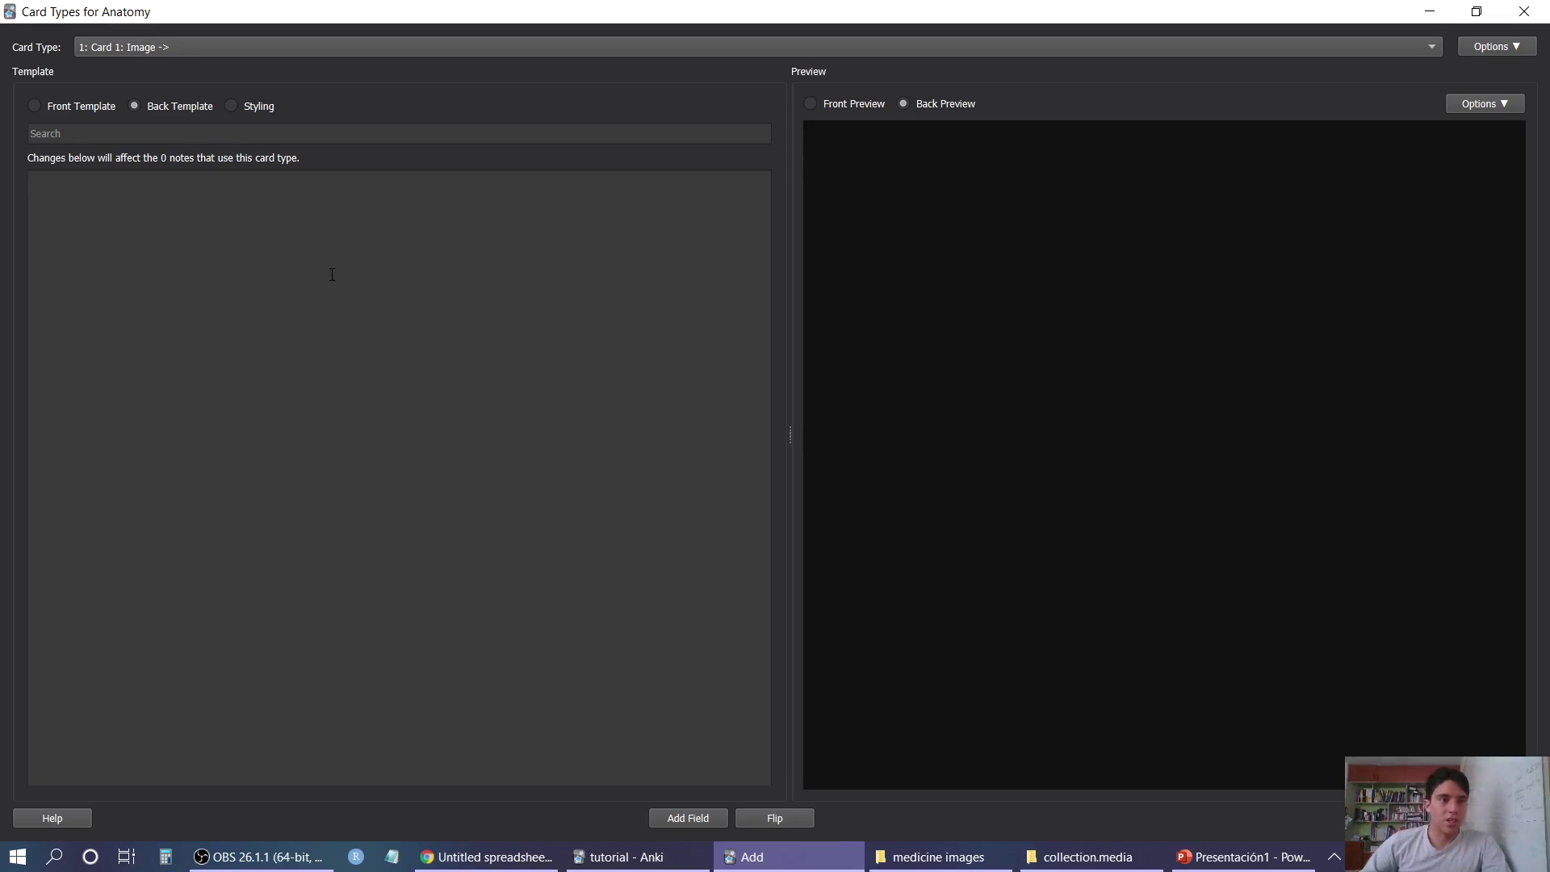
pyautogui.click(32, 107)
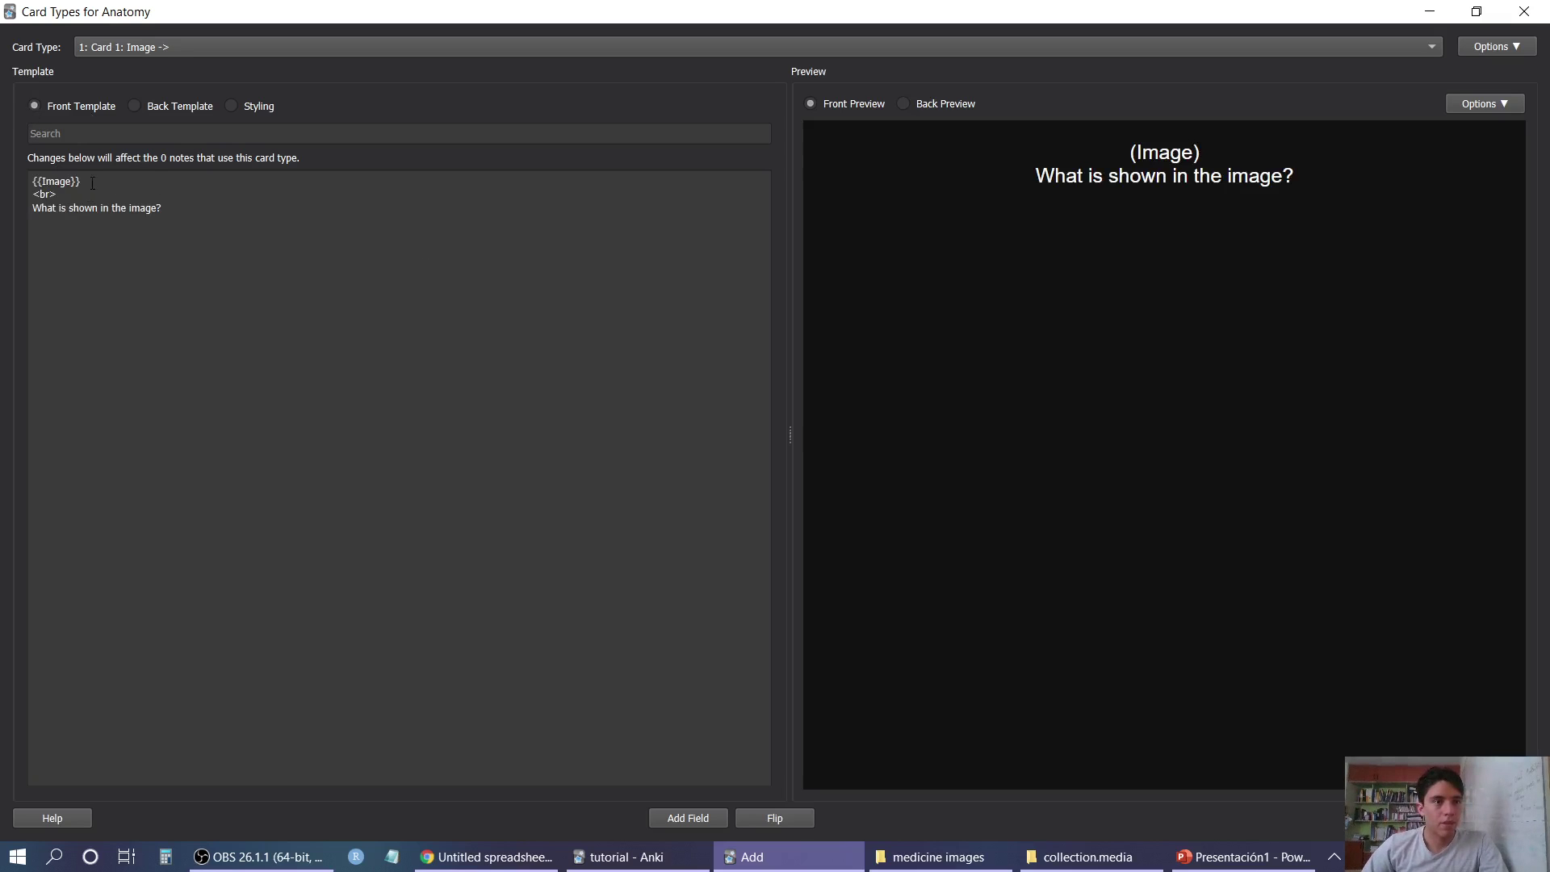
pyautogui.moveTo(173, 212); pyautogui.dragTo(13, 191)
pyautogui.hotkey('ctrl', 'c')
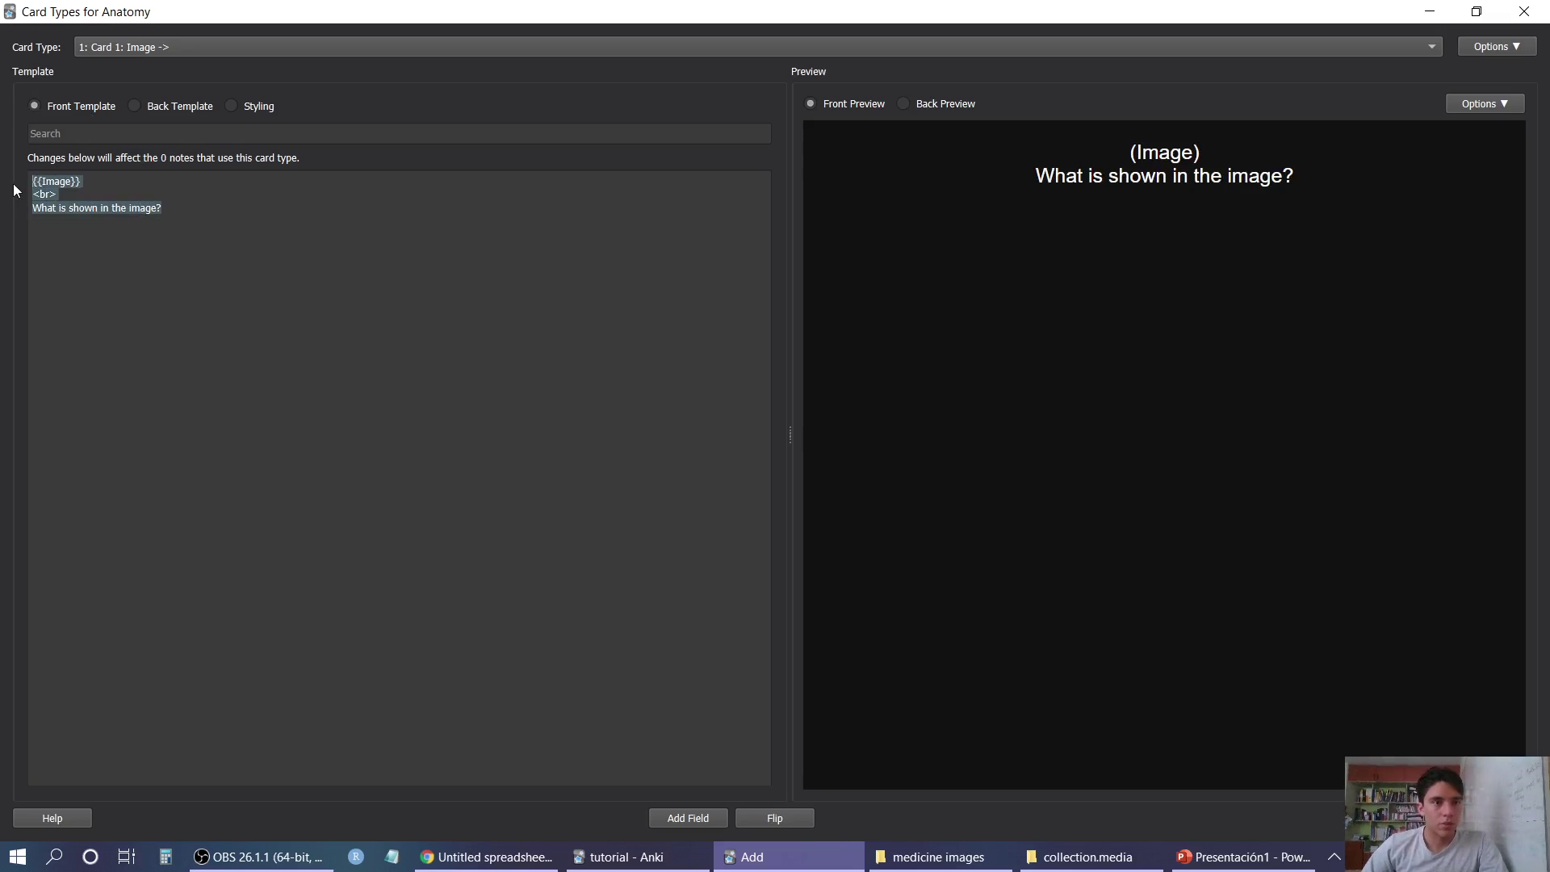
pyautogui.click(131, 106)
pyautogui.hotkey('ctrl', 'v')
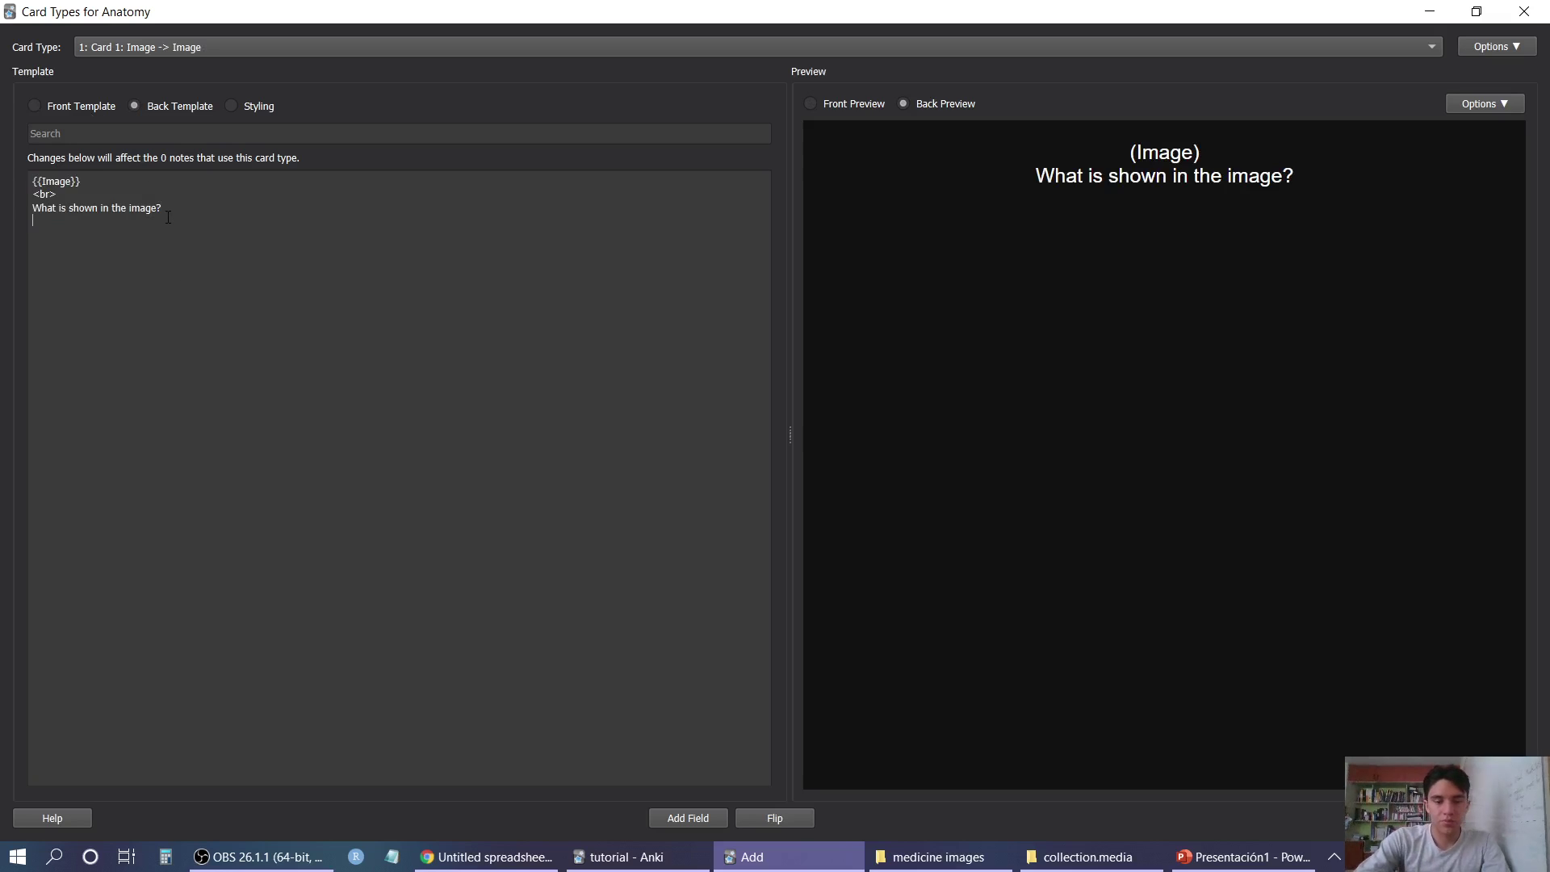
# Append two <br> line breaks and an empty {{}} field placeholder below the question in Card 1's back template
pyautogui.write('<br>')
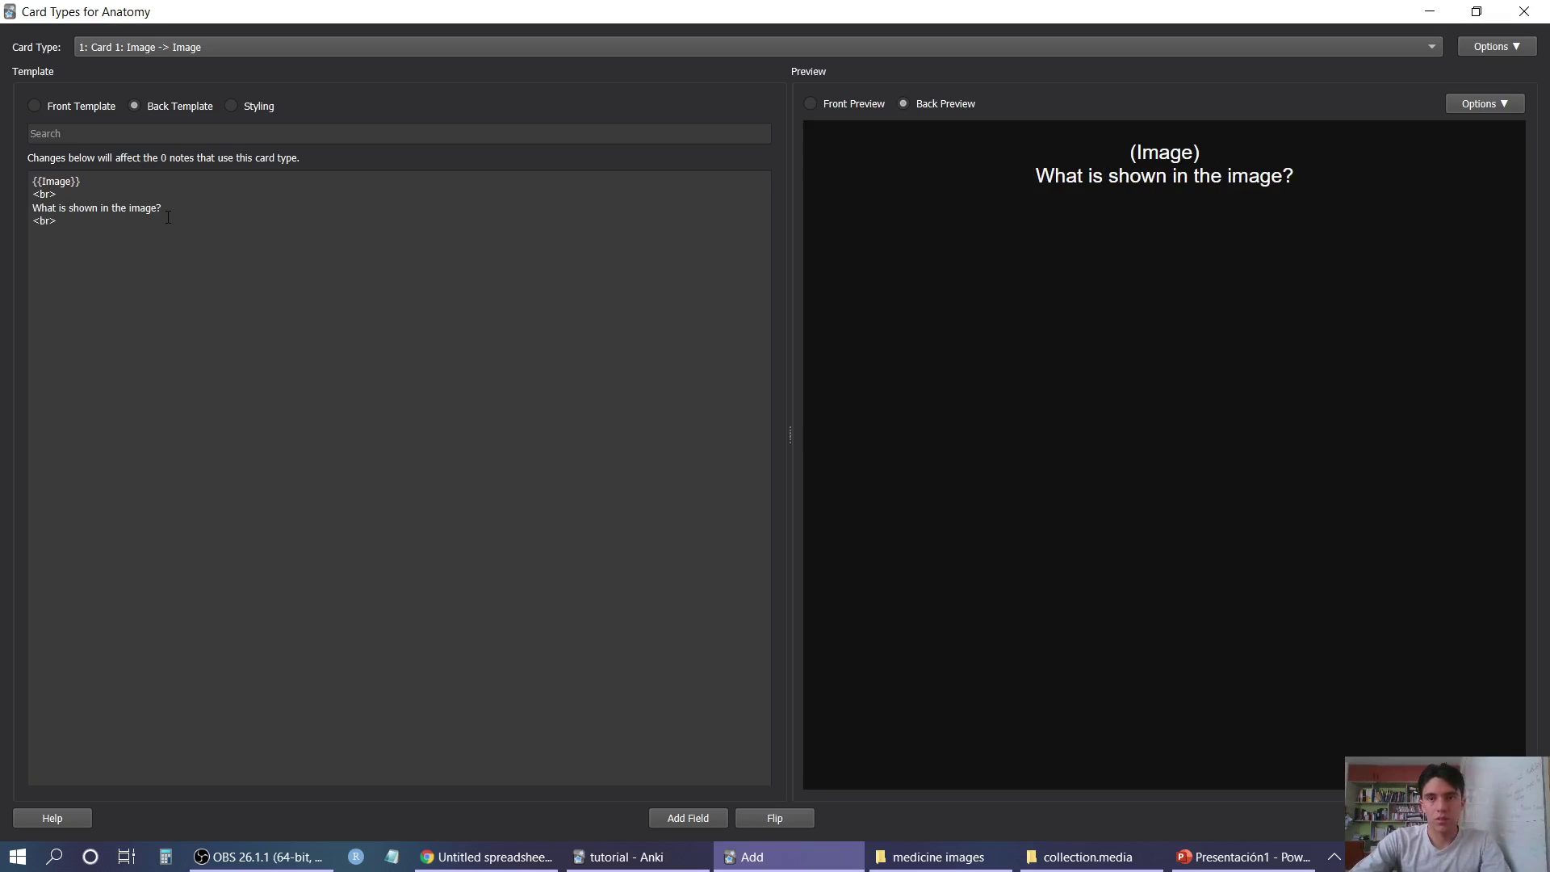
pyautogui.write('<br>')
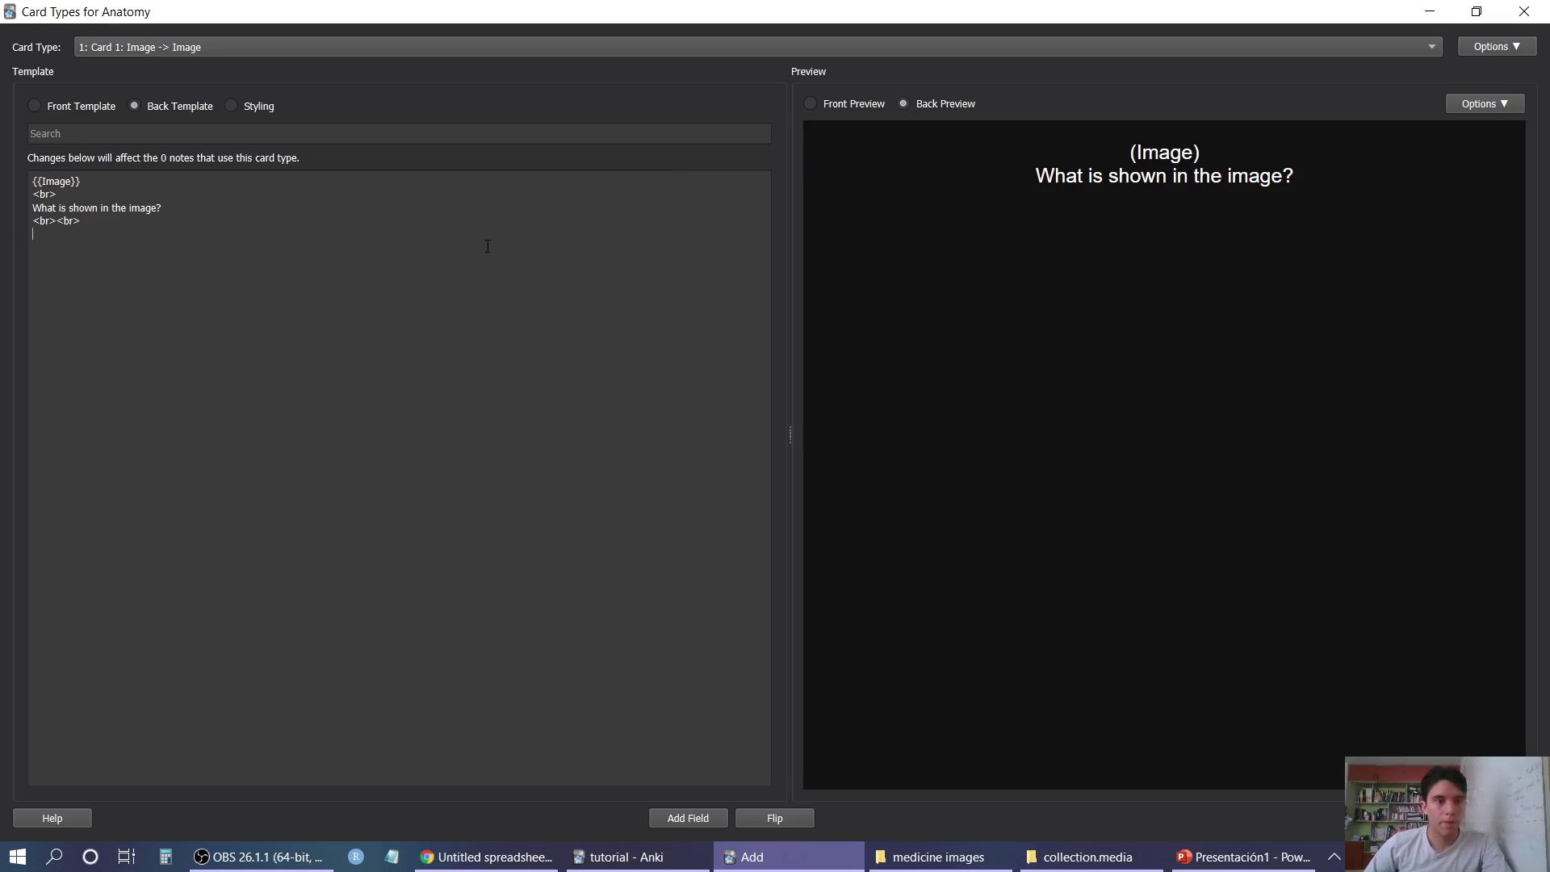
pyautogui.write('{{}}')
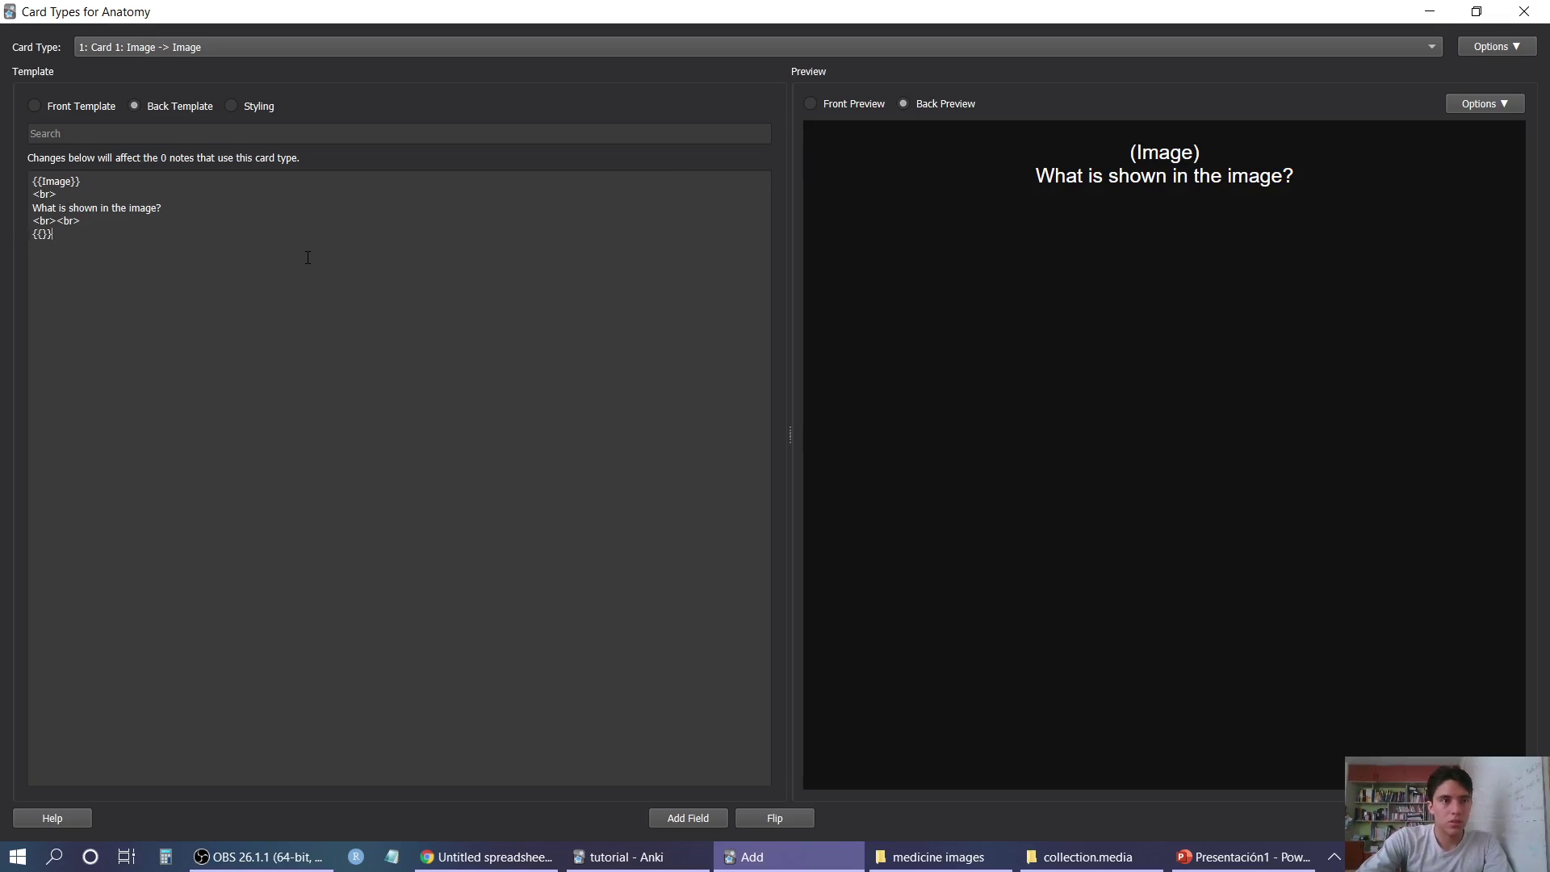
# Change the question in Card 1's front template to "What is shown in (1) in the image?"
pyautogui.click(36, 106)
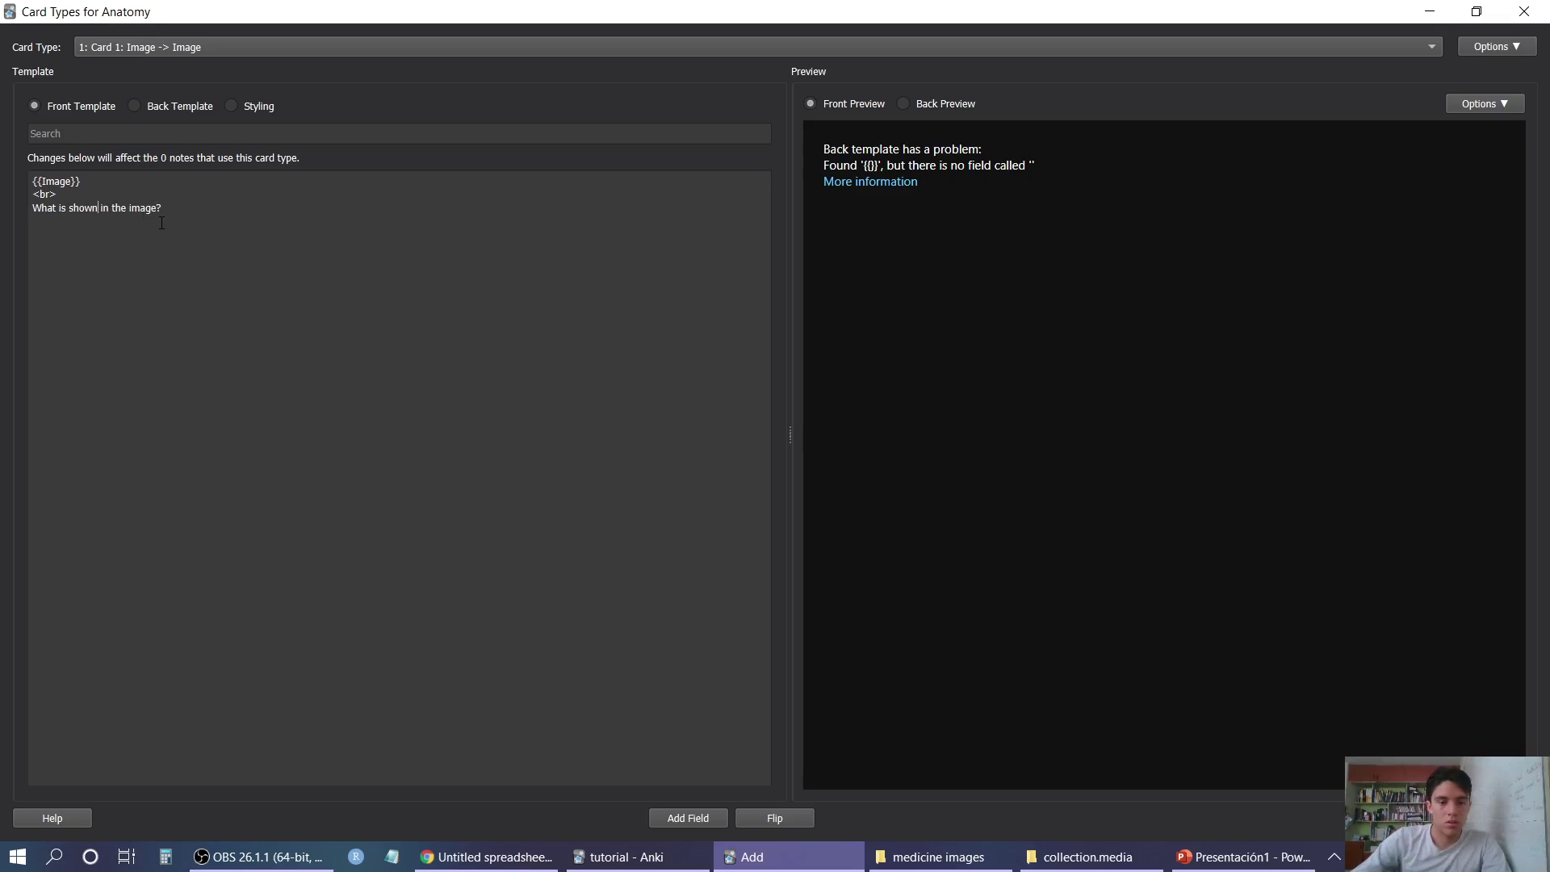
pyautogui.write('in () ')
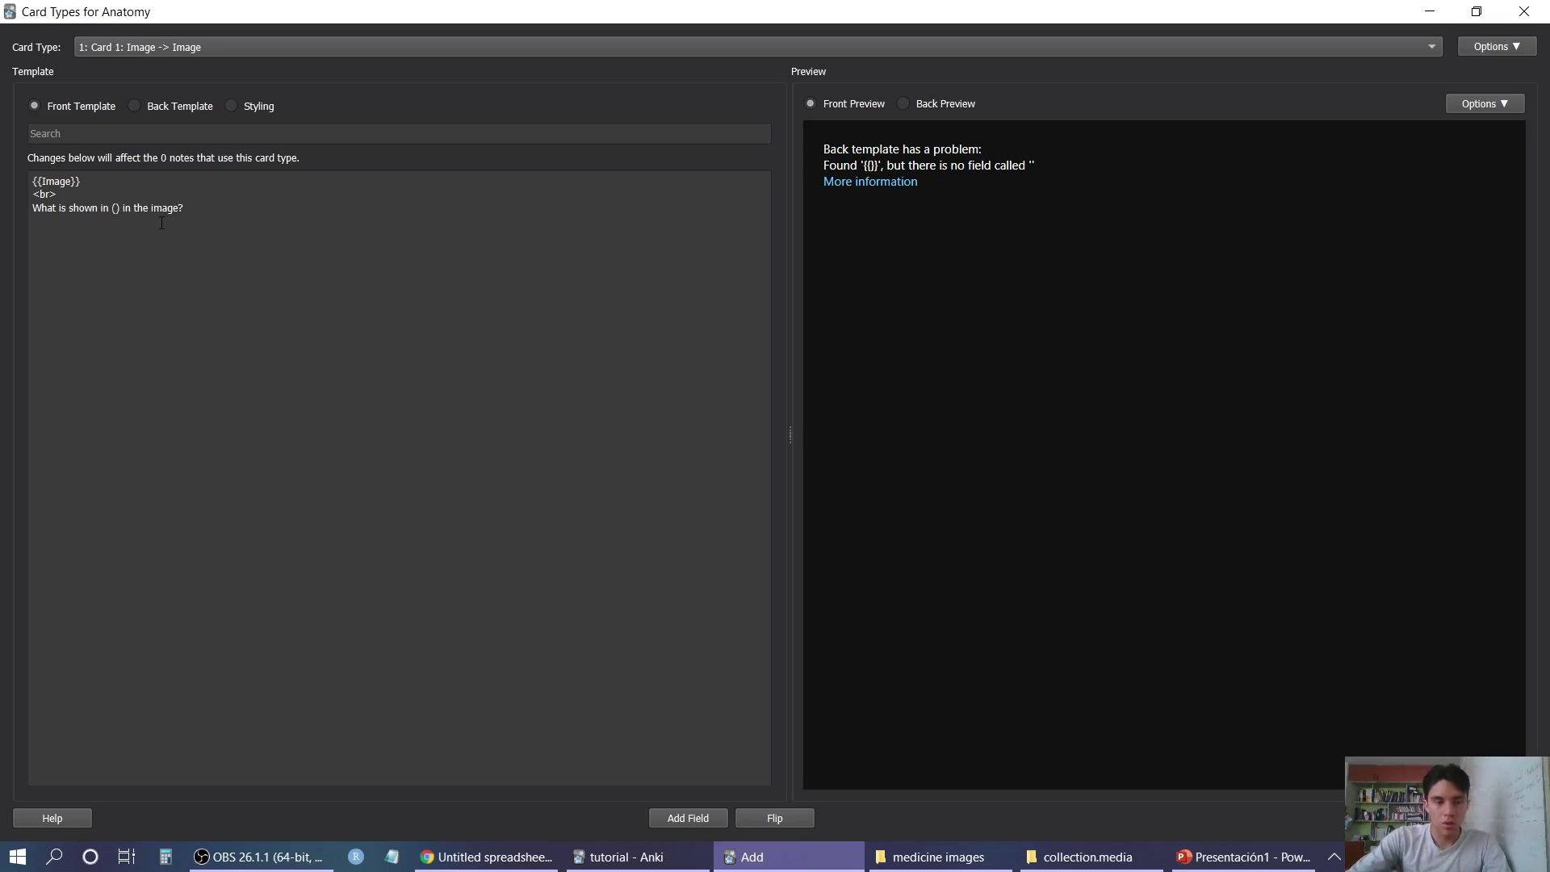
pyautogui.write('1')
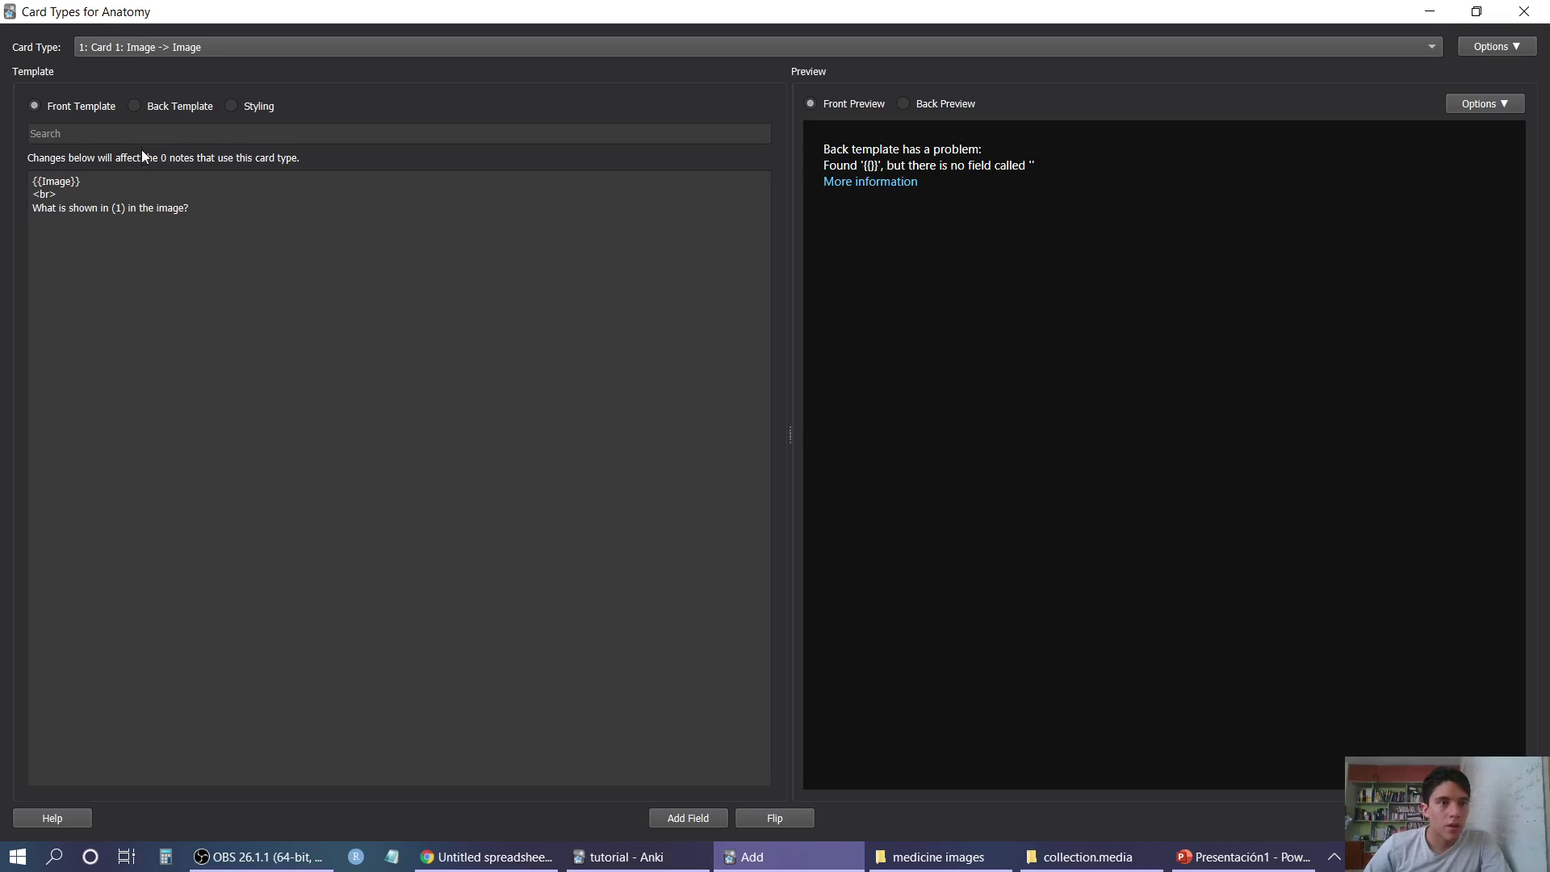
# Change the back template's question to "What is shown in (1) in the image?" and complete the answer placeholder as {{1}}
pyautogui.click(134, 107)
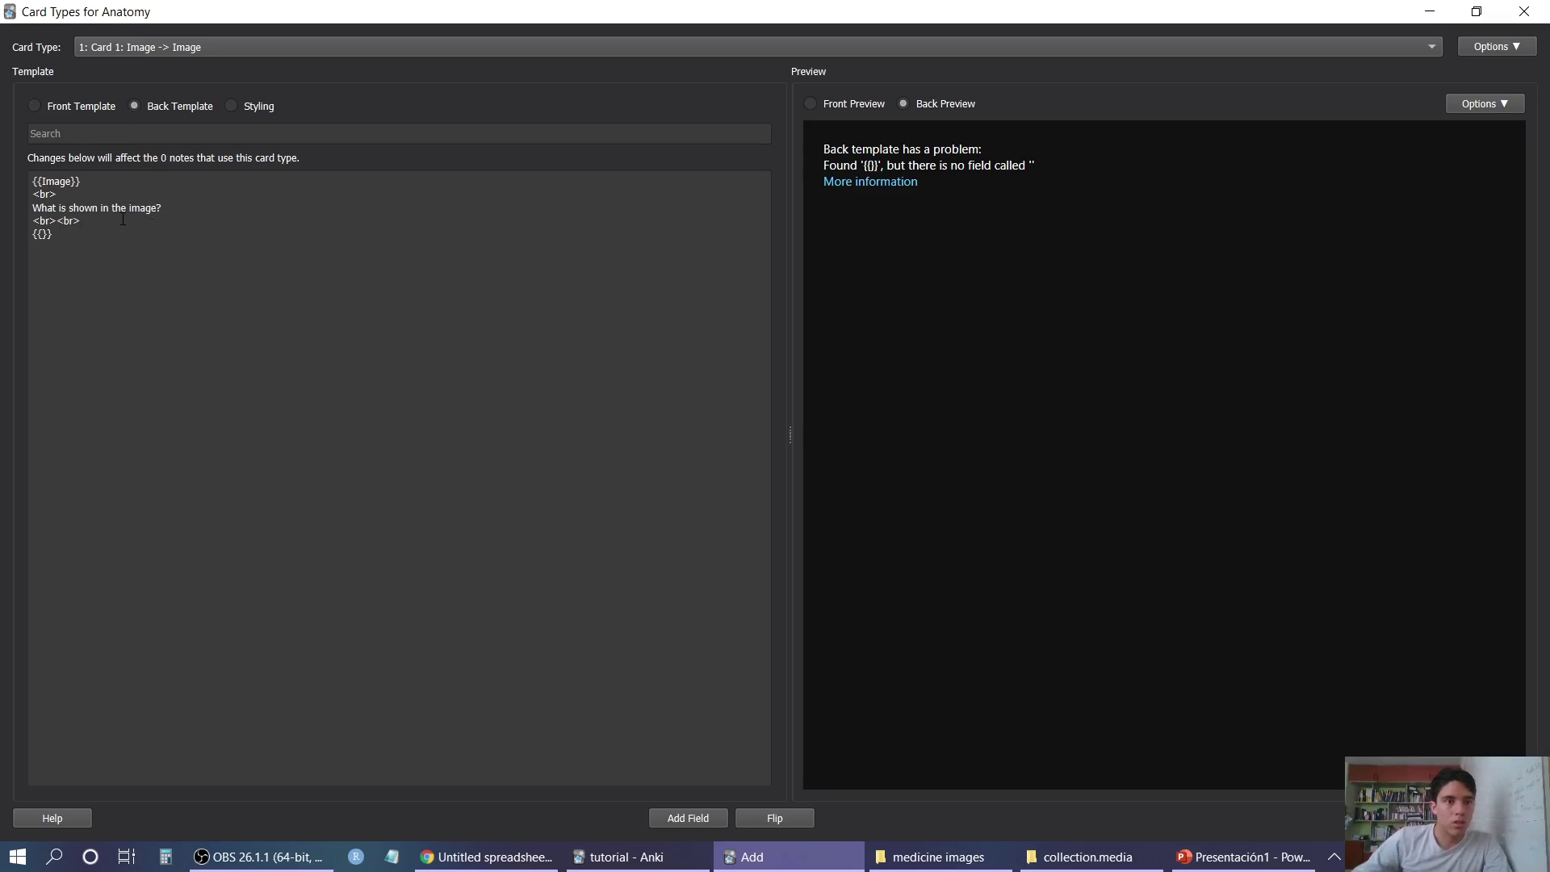
pyautogui.write('()')
pyautogui.write('1')
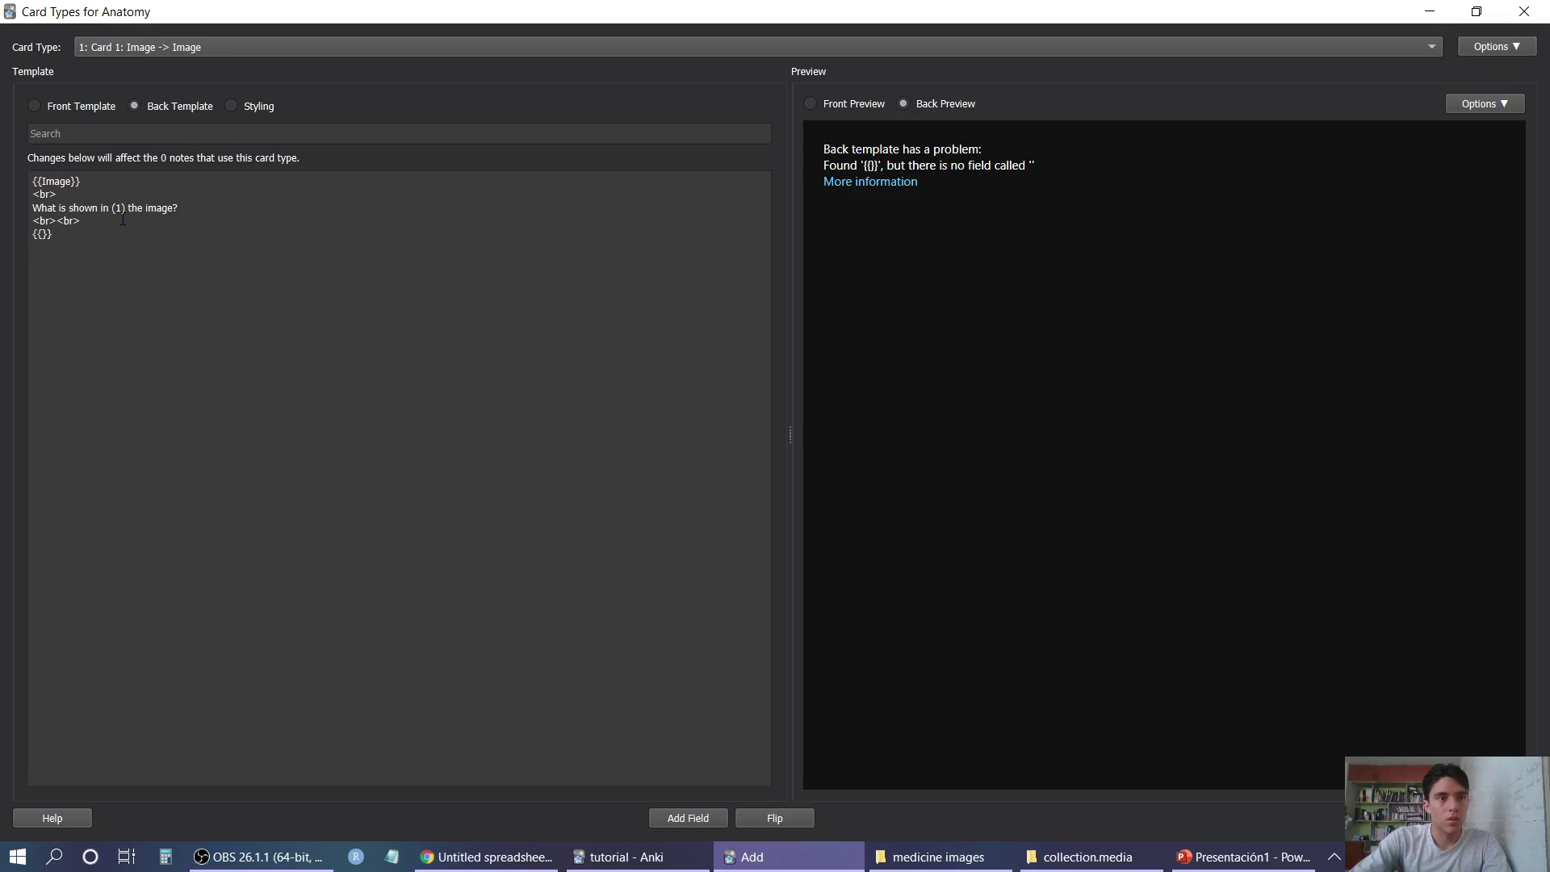
pyautogui.write(' in ')
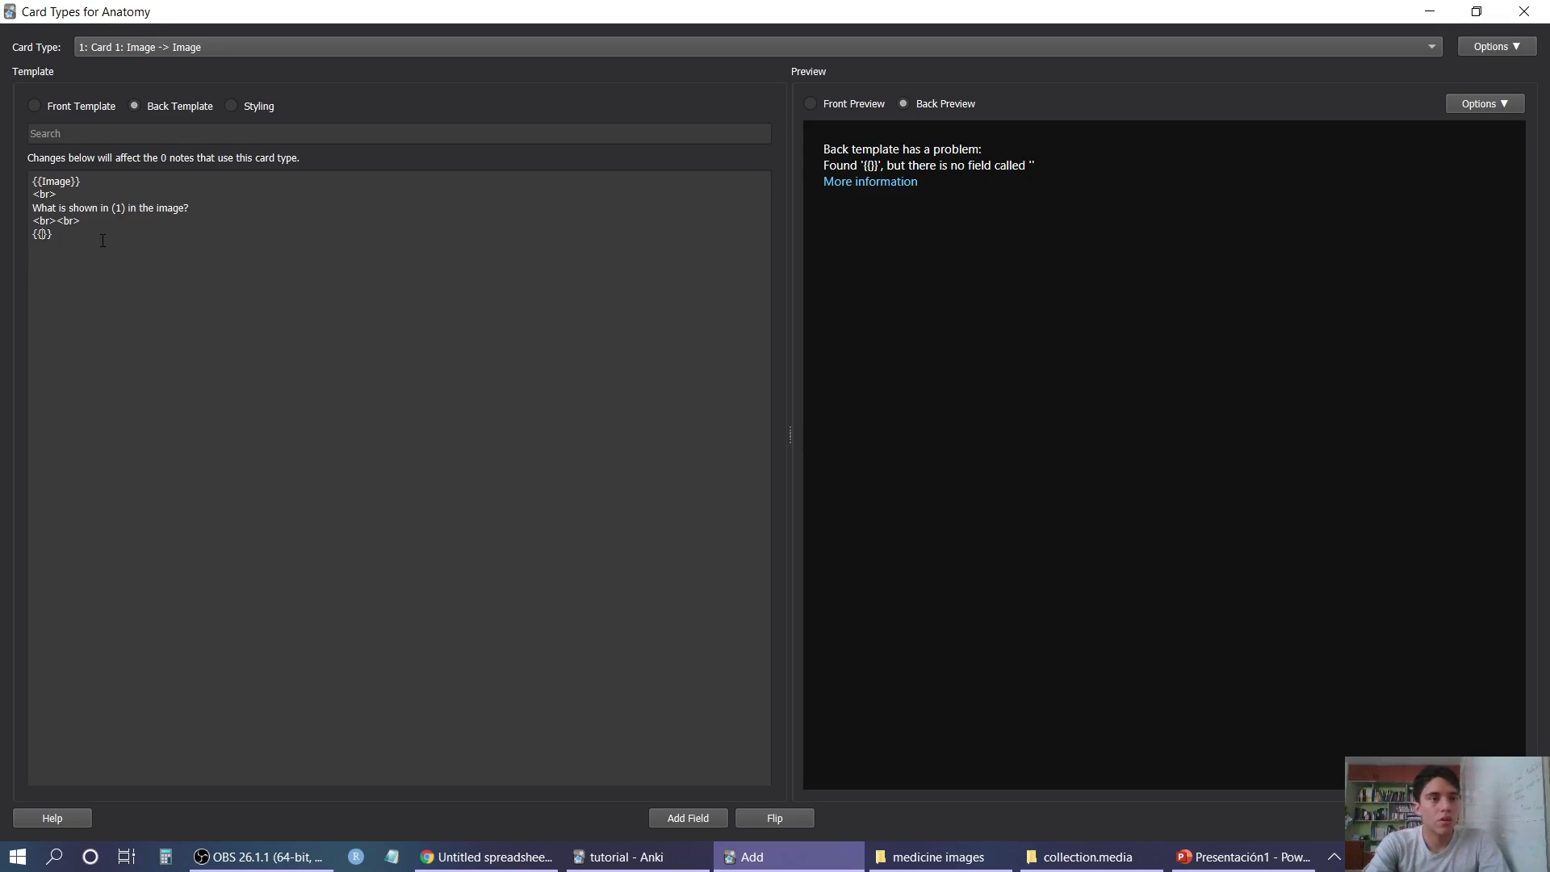
pyautogui.write('1')
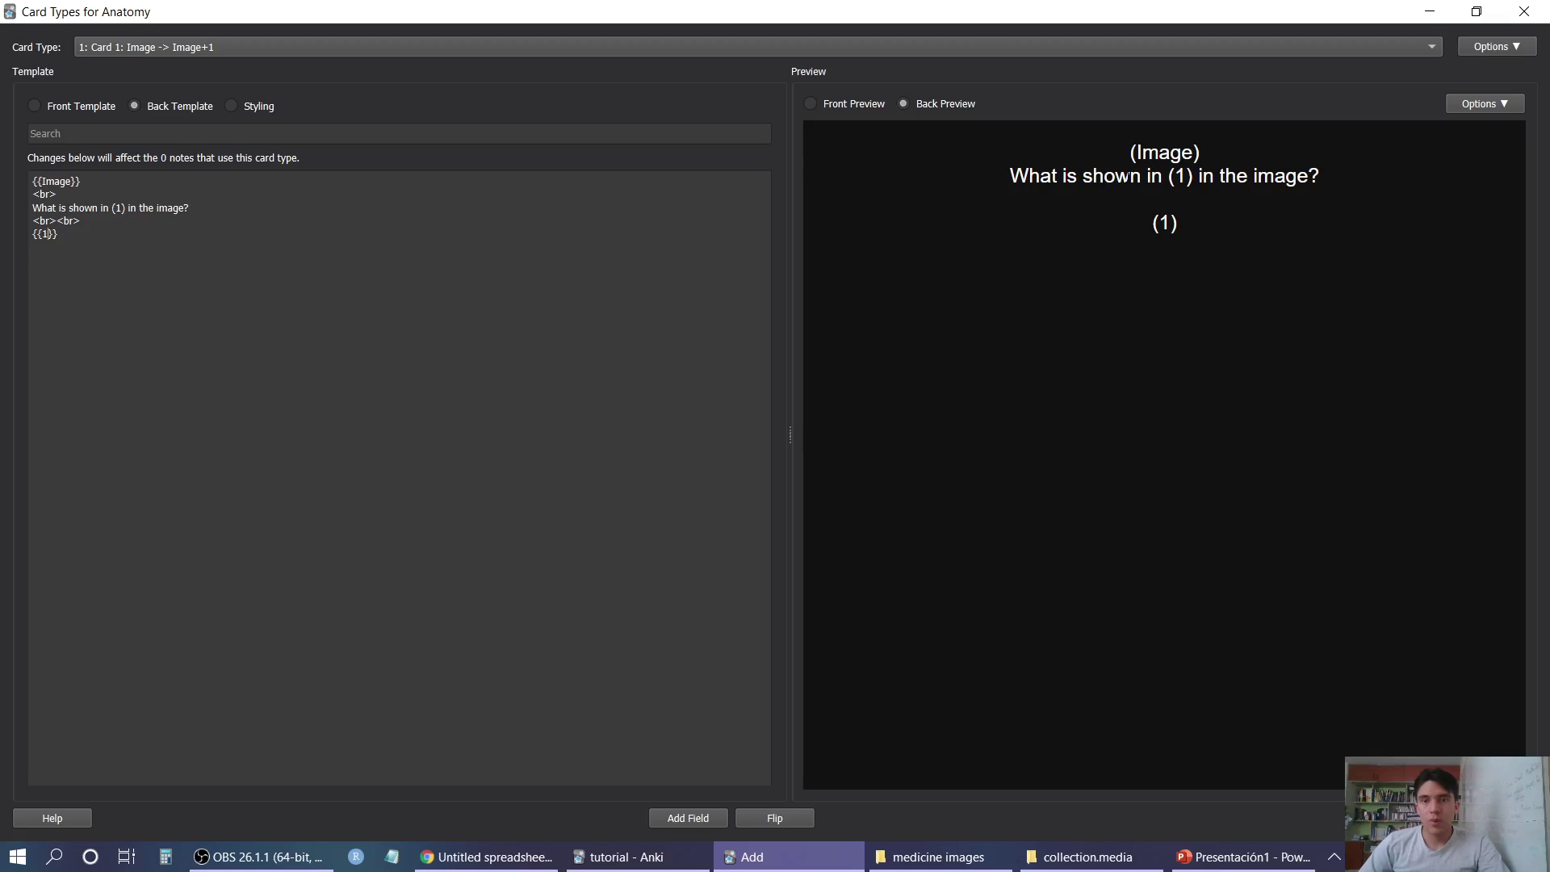
# Compare the (1) in the card preview with label 1 on slide 3's leg diagram in PowerPoint, and return to Card 1's back template
pyautogui.moveTo(1168, 177); pyautogui.dragTo(1194, 179)
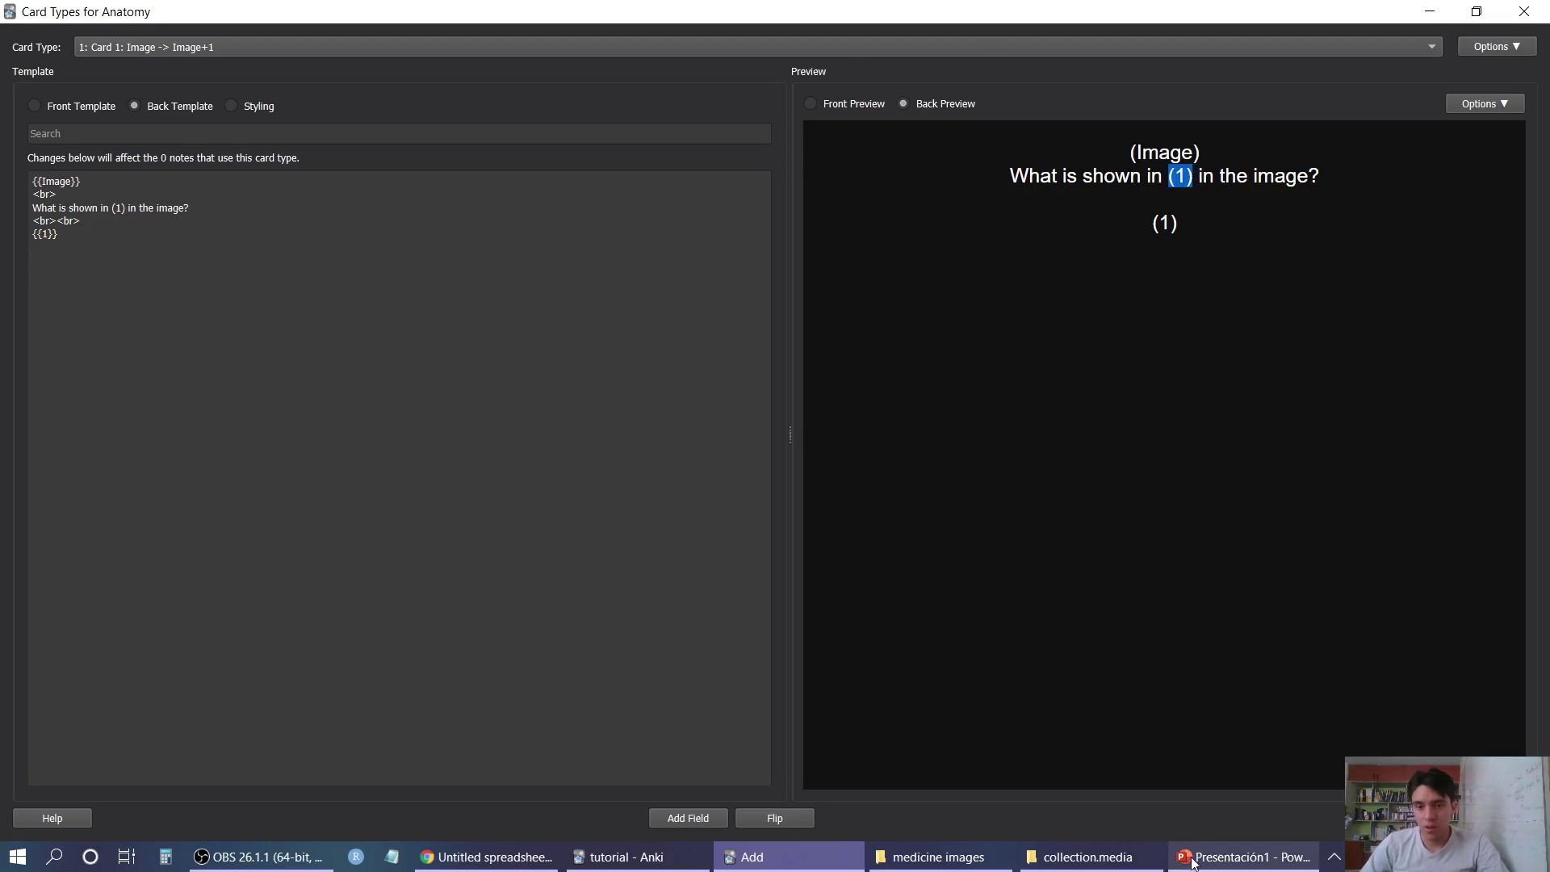
pyautogui.click(1219, 859)
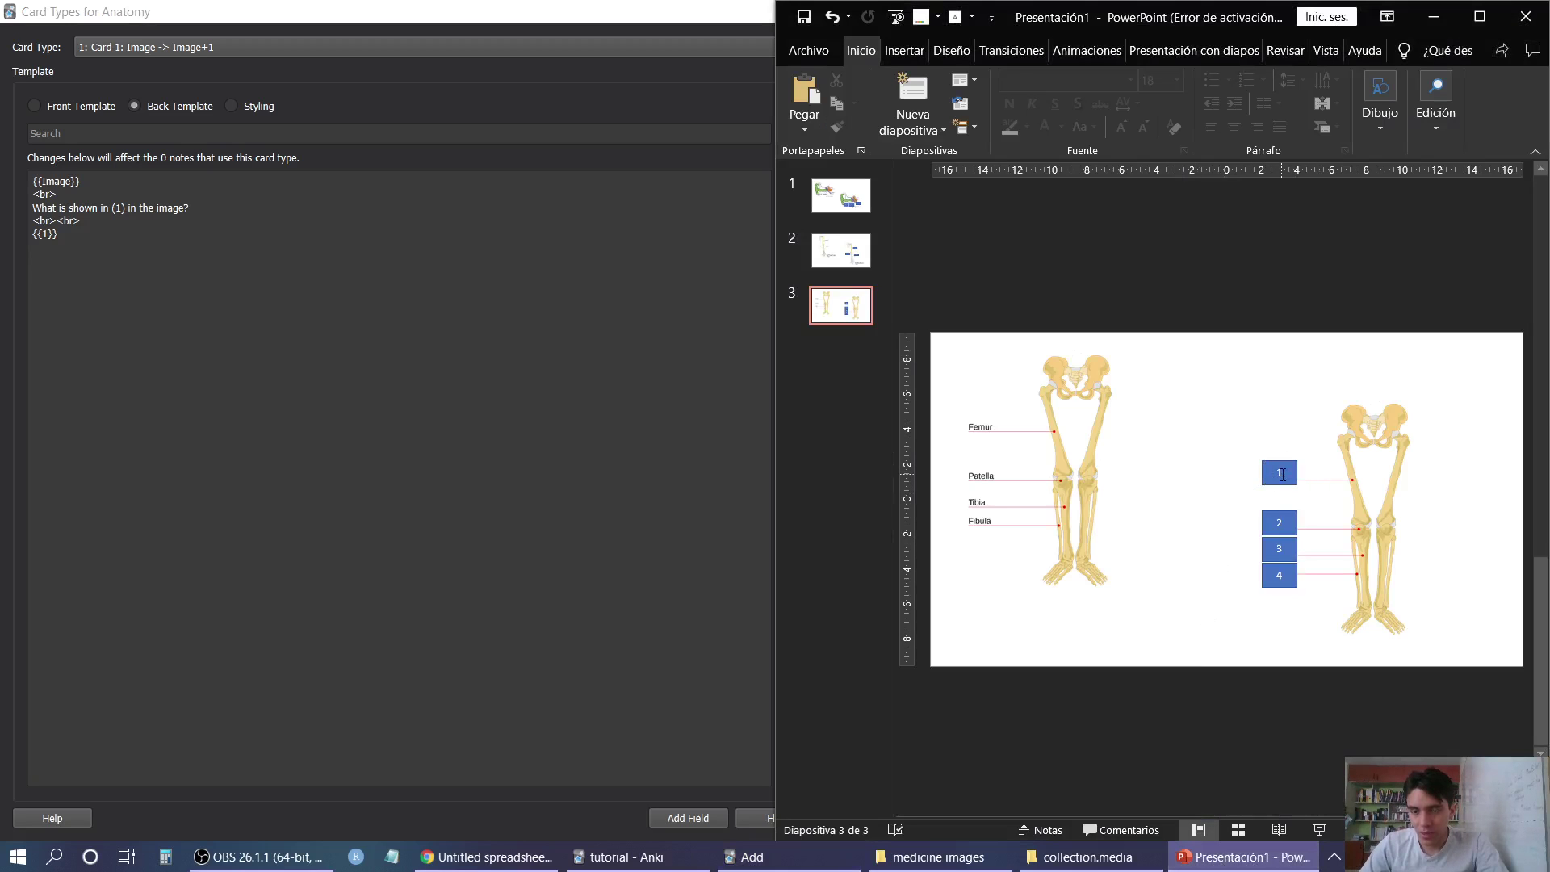
pyautogui.click(1433, 16)
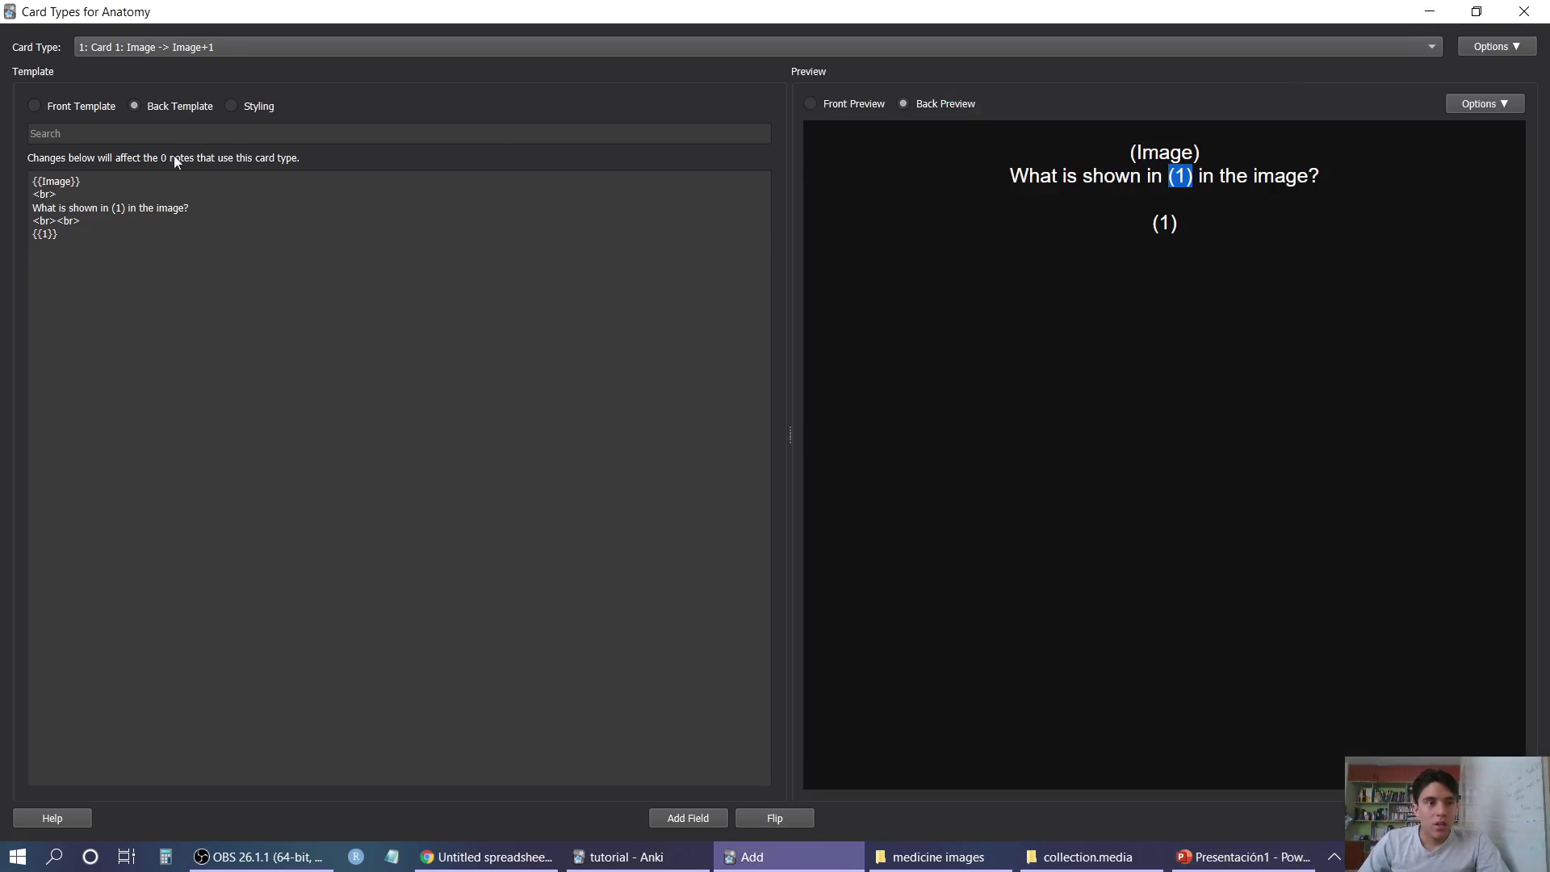
pyautogui.click(99, 208)
pyautogui.moveTo(60, 234); pyautogui.dragTo(31, 236)
# Replace Card 2's back template with a copy of Card 1's back template
pyautogui.click(1026, 44)
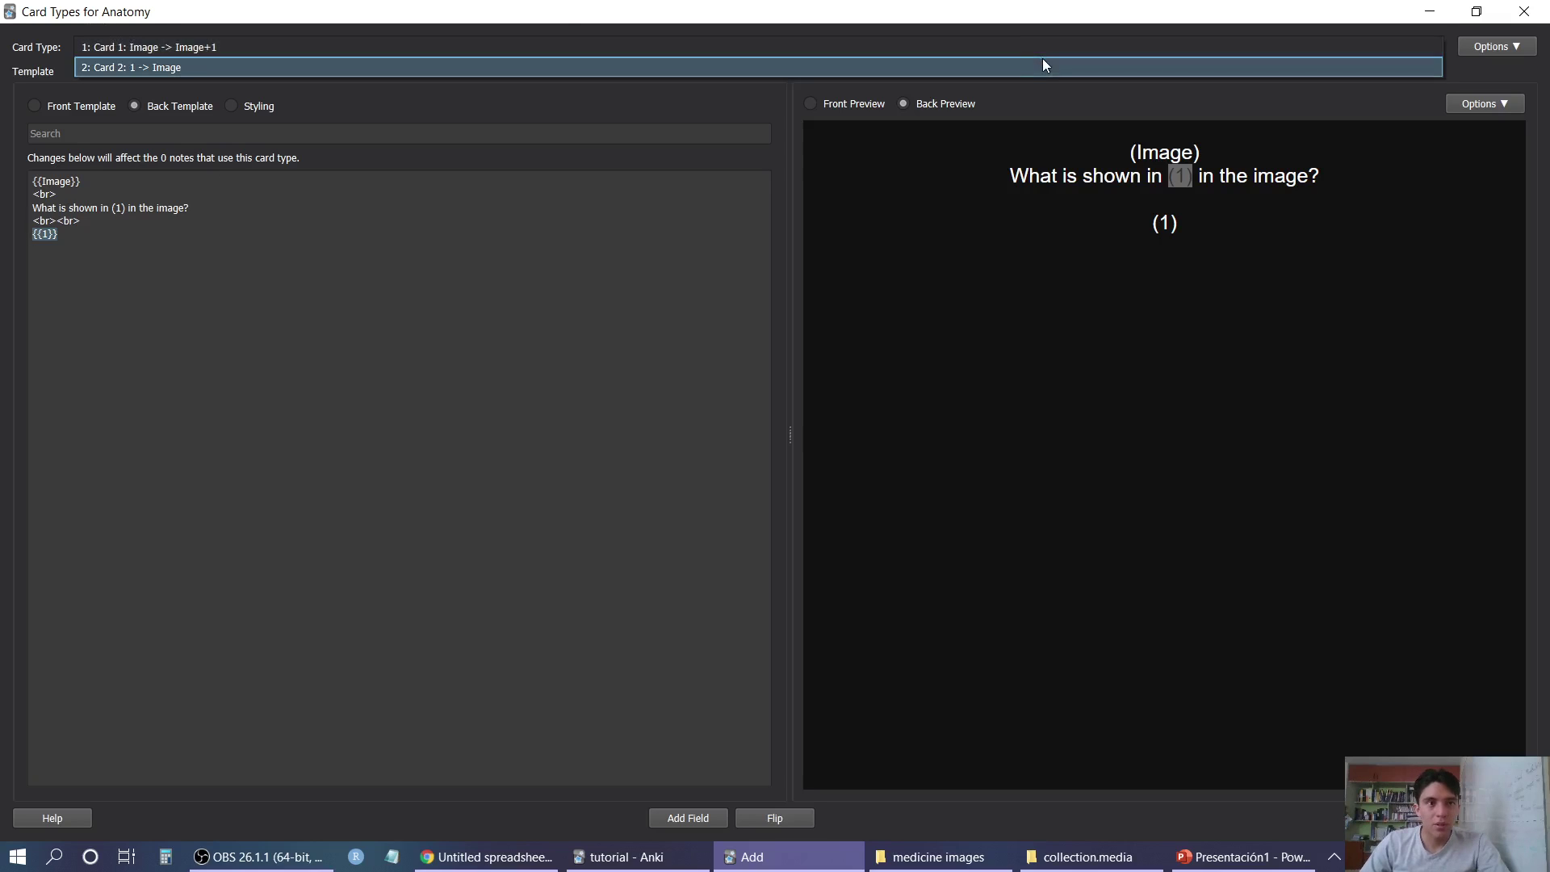
pyautogui.click(1043, 62)
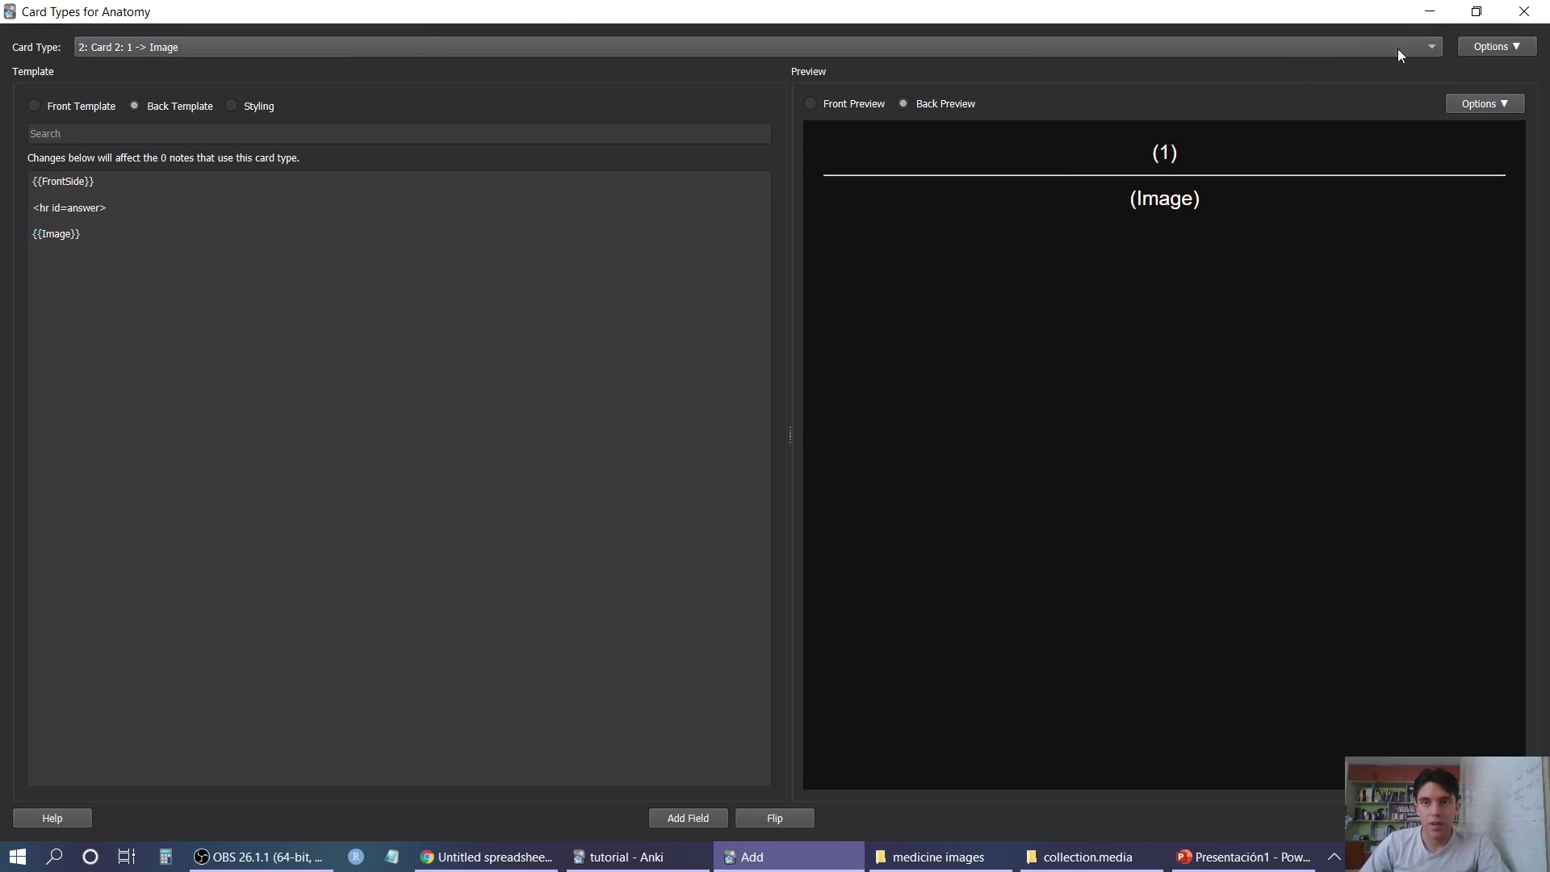
pyautogui.click(1364, 46)
pyautogui.click(275, 31)
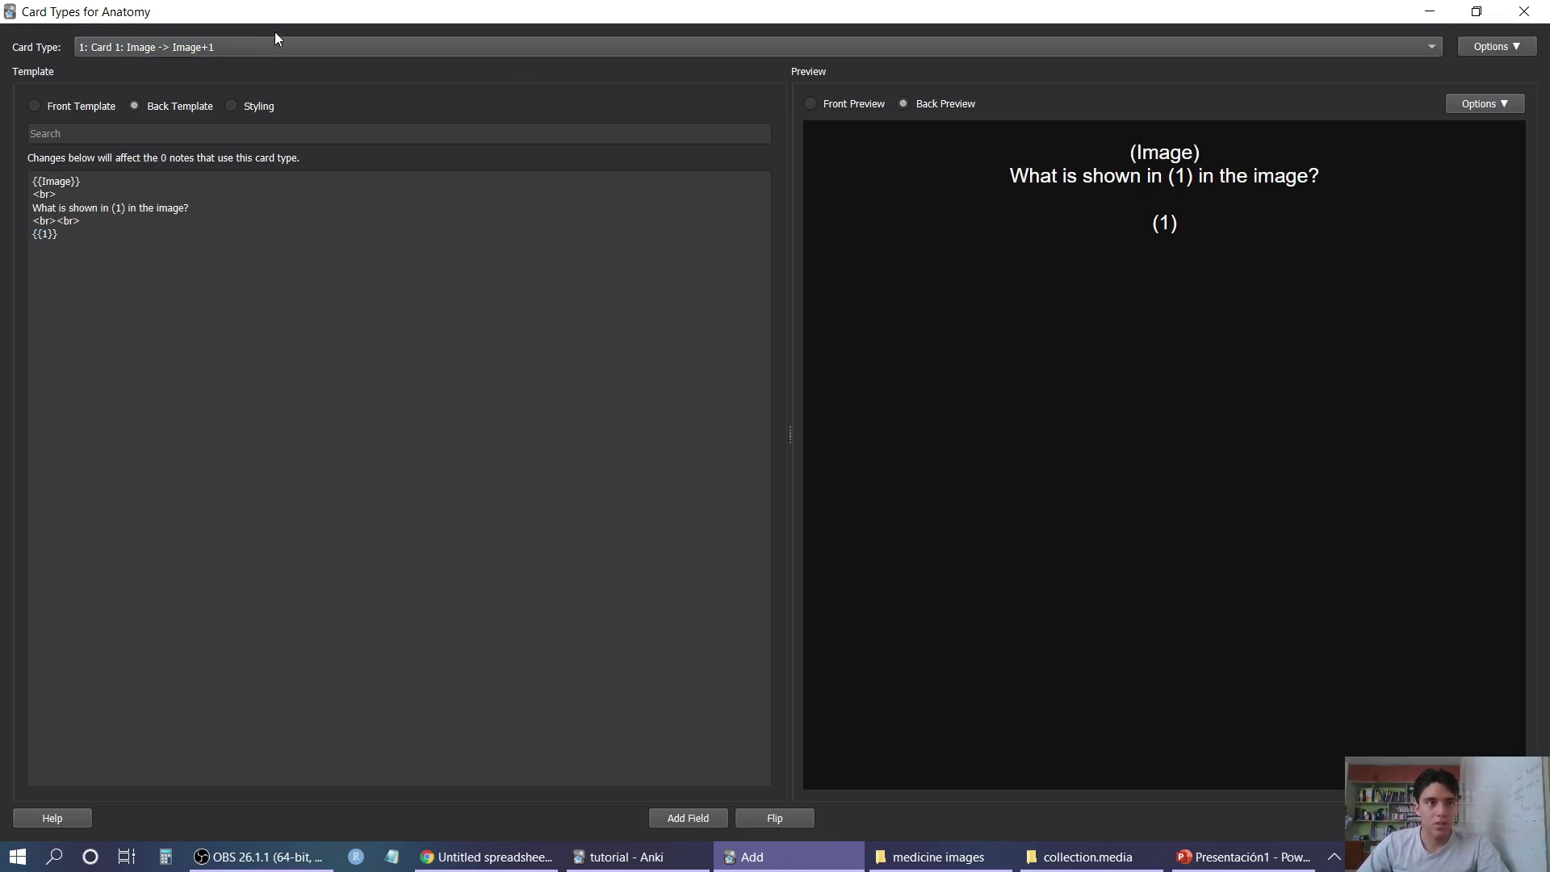
pyautogui.hotkey('ctrl', 'a')
pyautogui.hotkey('ctrl', 'x')
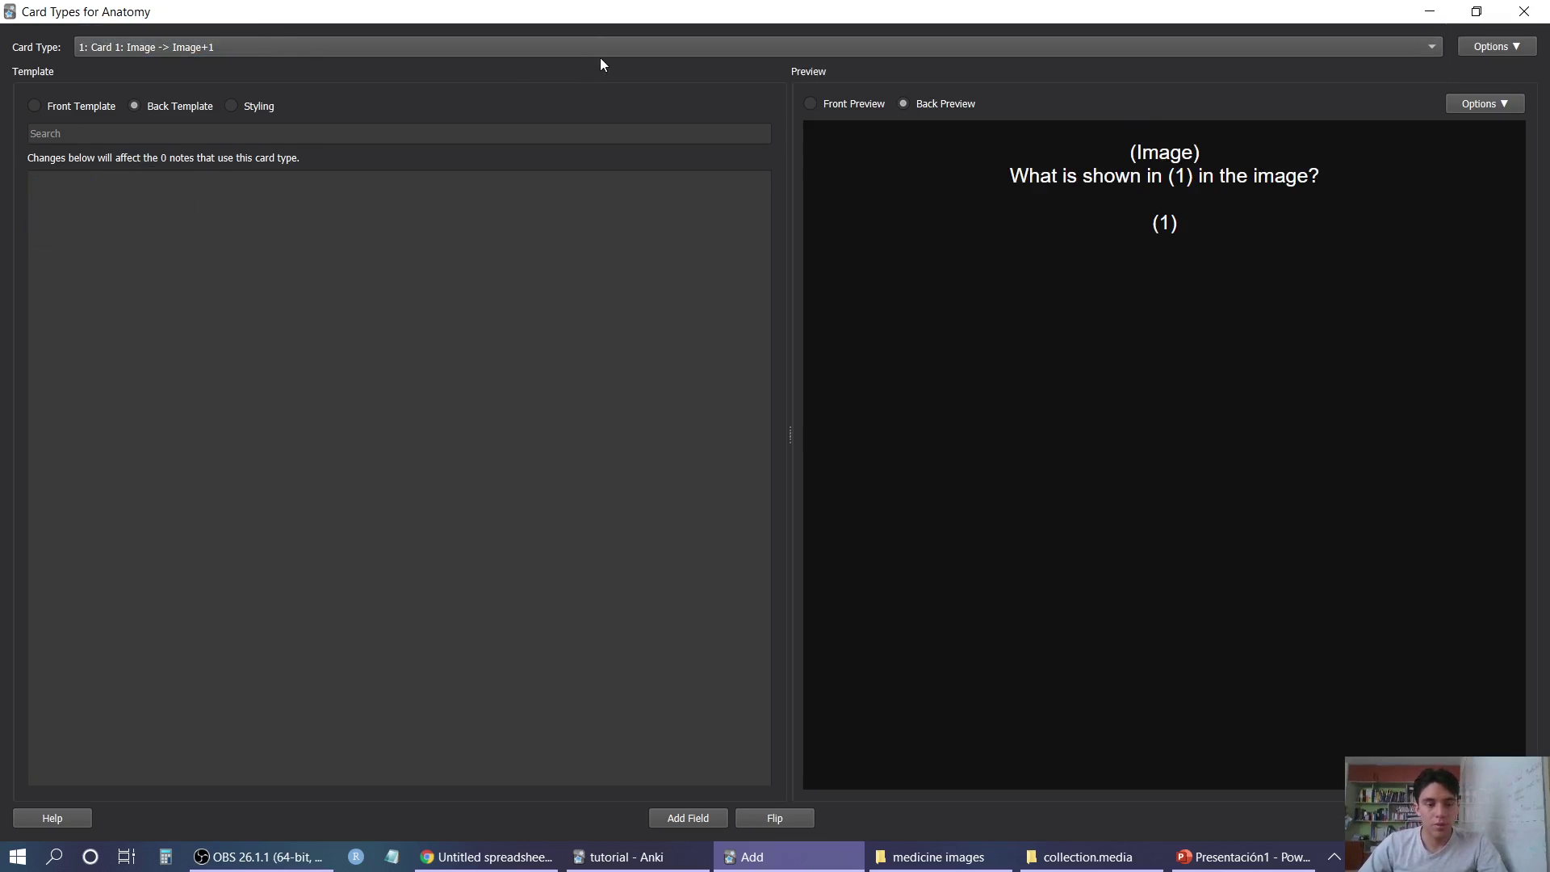
pyautogui.hotkey('ctrl', 'v')
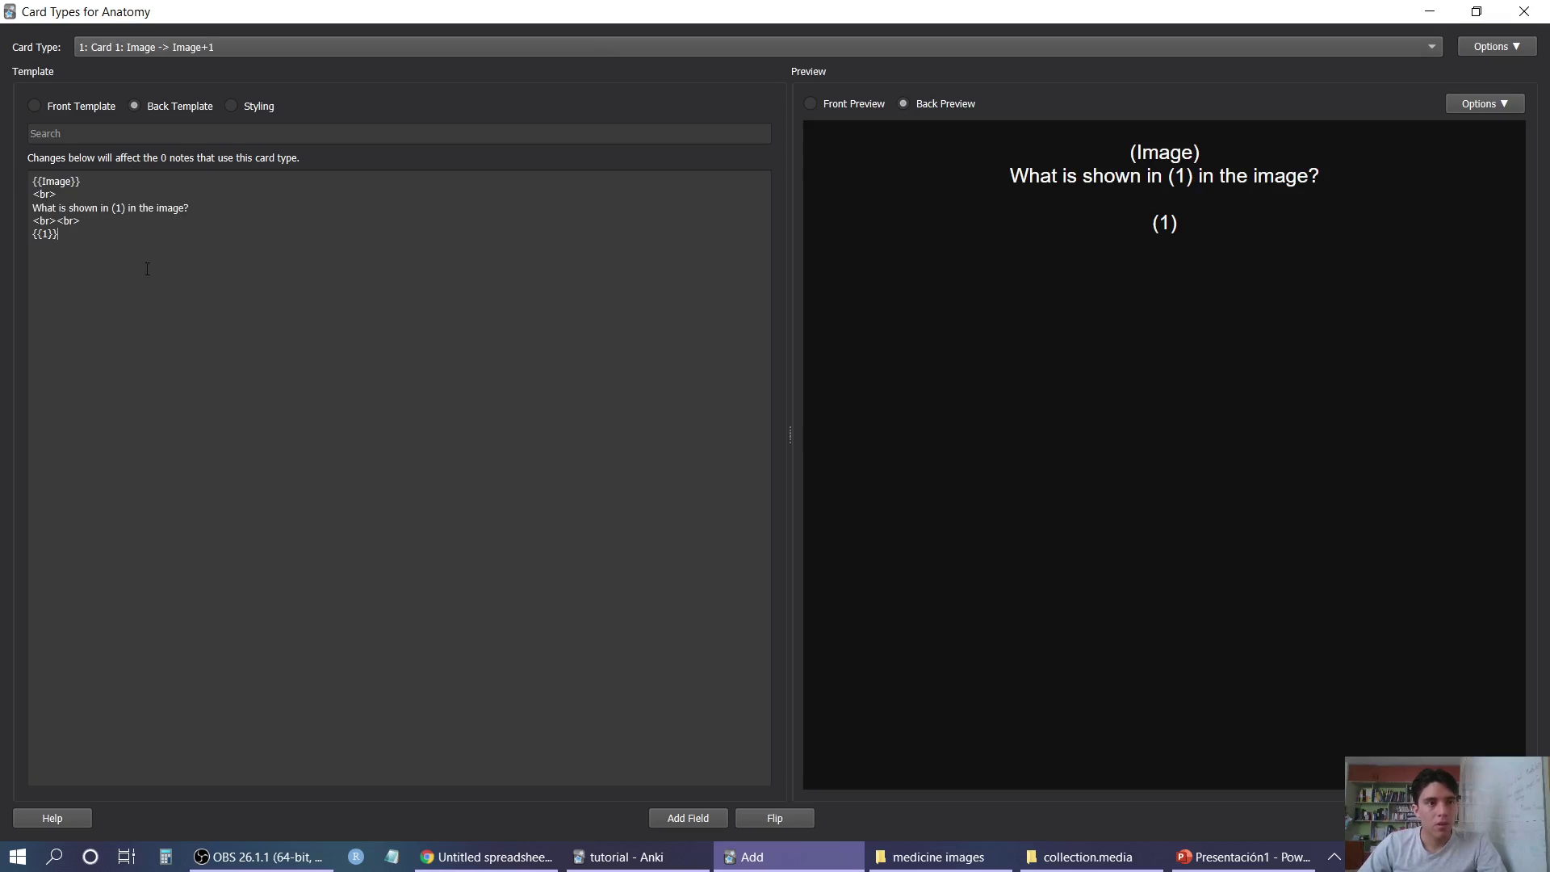
pyautogui.moveTo(147, 269); pyautogui.dragTo(126, 191)
pyautogui.click(551, 46)
pyautogui.click(525, 63)
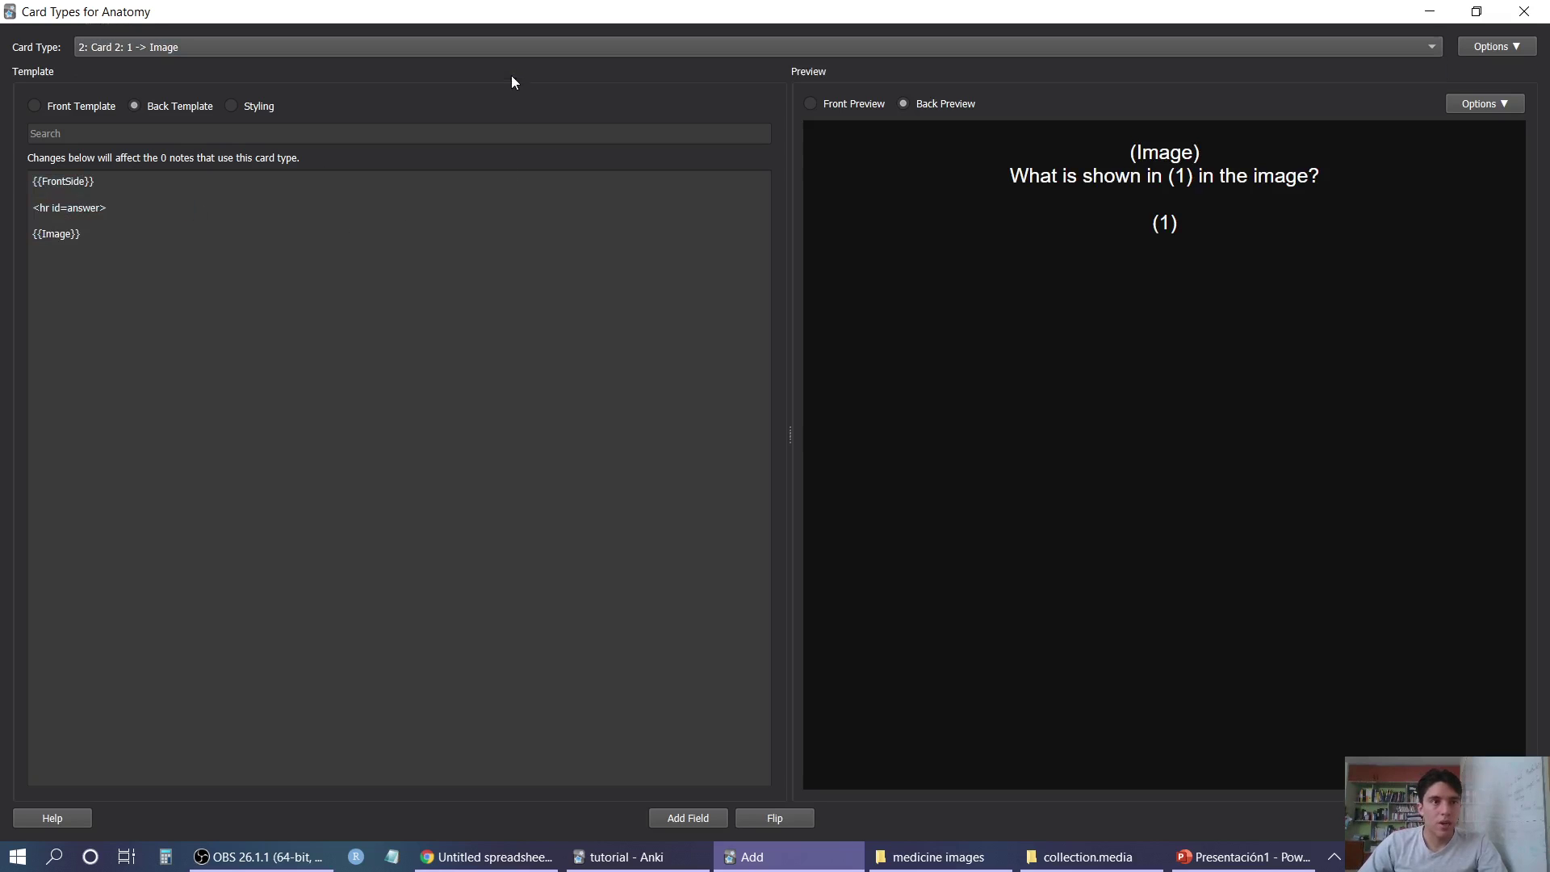
pyautogui.moveTo(97, 250); pyautogui.dragTo(23, 161)
pyautogui.hotkey('ctrl', 'v')
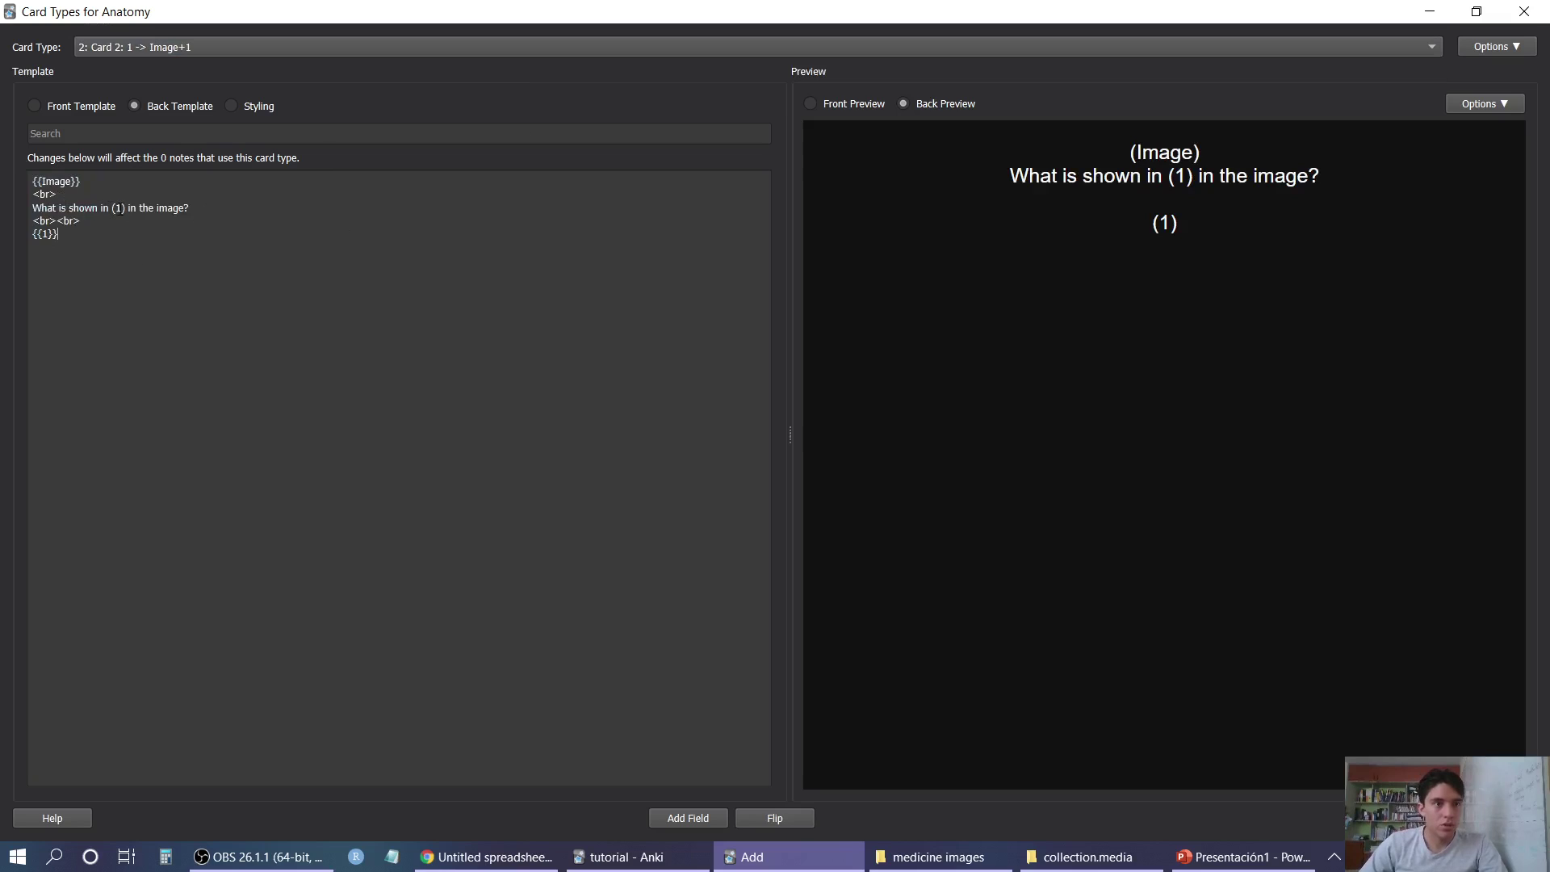
# Change the question number to (2) and the answer field to {{2}} in Card 2's back template, and copy its contents
pyautogui.doubleClick(118, 208)
pyautogui.write('2')
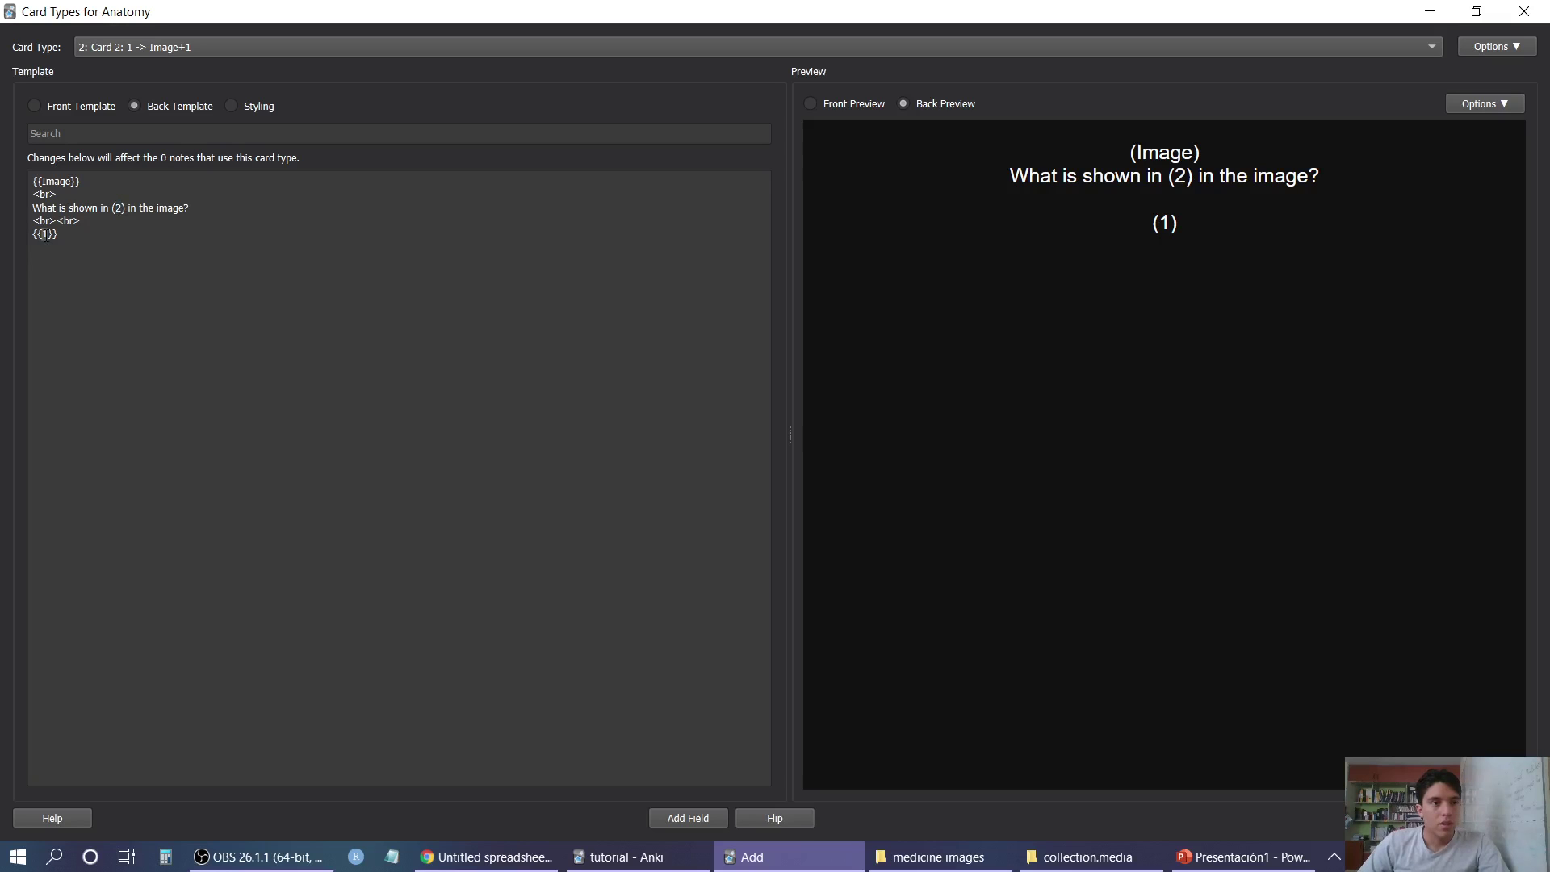
pyautogui.hotkey('ctrl', 'a')
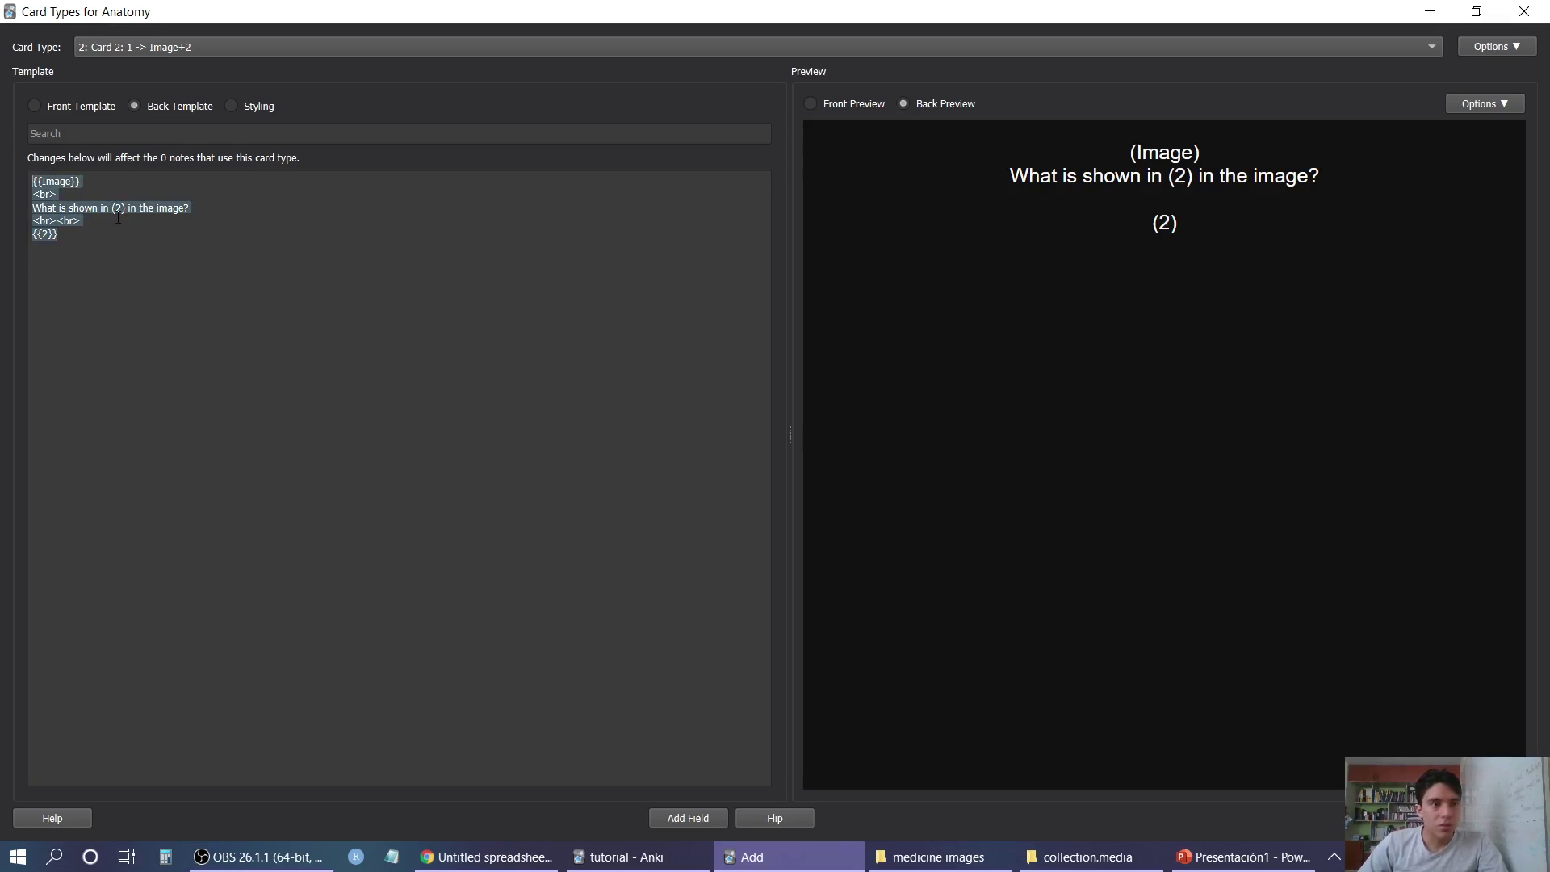
pyautogui.press('BackSpace')
pyautogui.hotkey('ctrl', 'v')
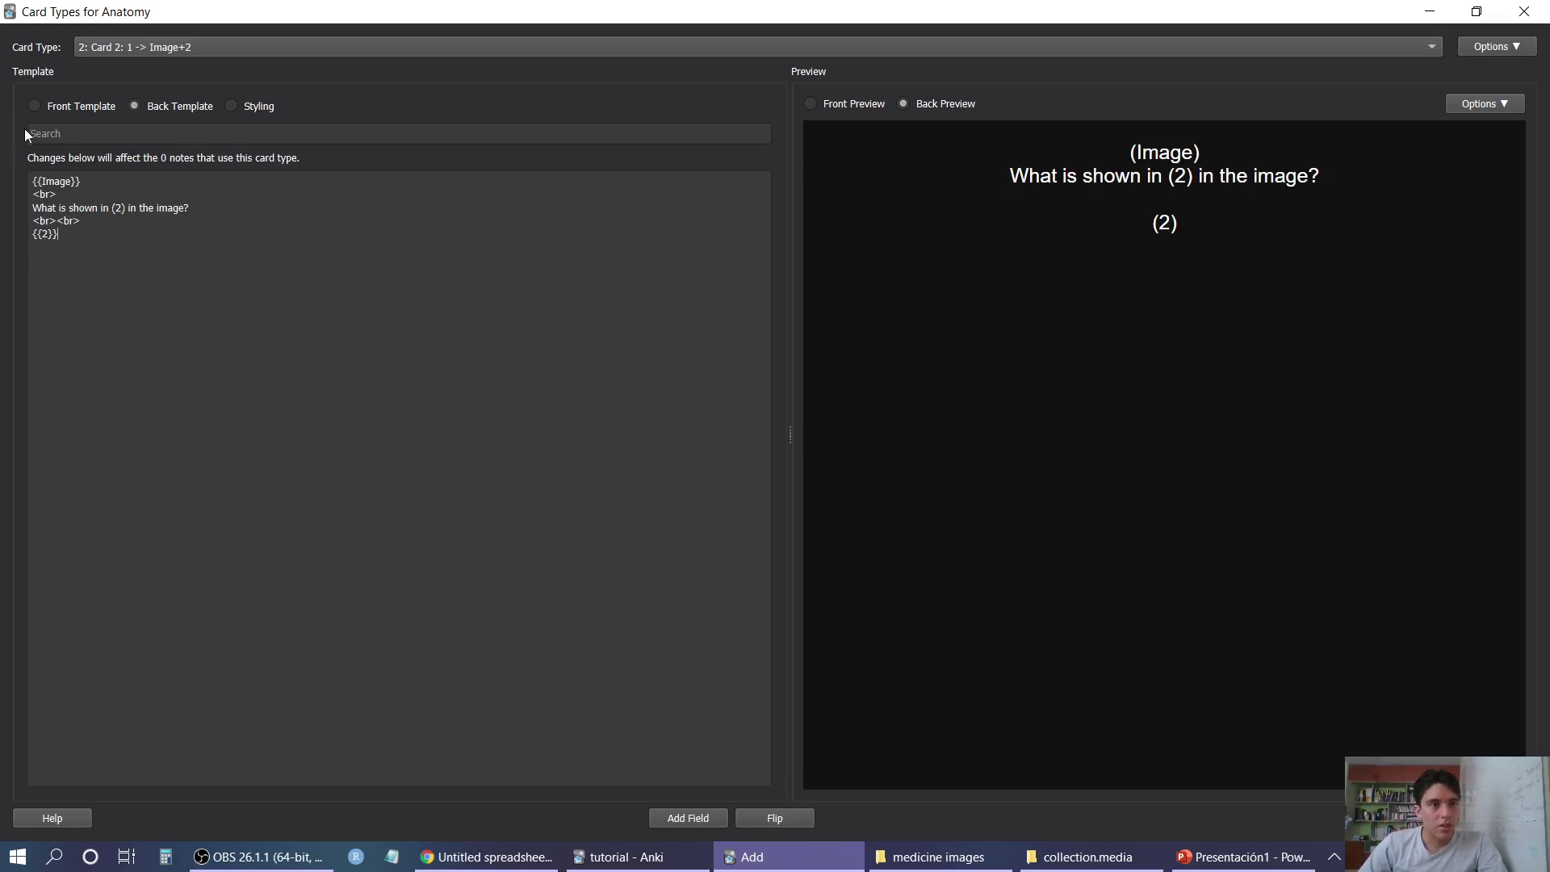
# Replace Card 2's front template with the image field, line break and question (2) copied from its back template
pyautogui.click(35, 107)
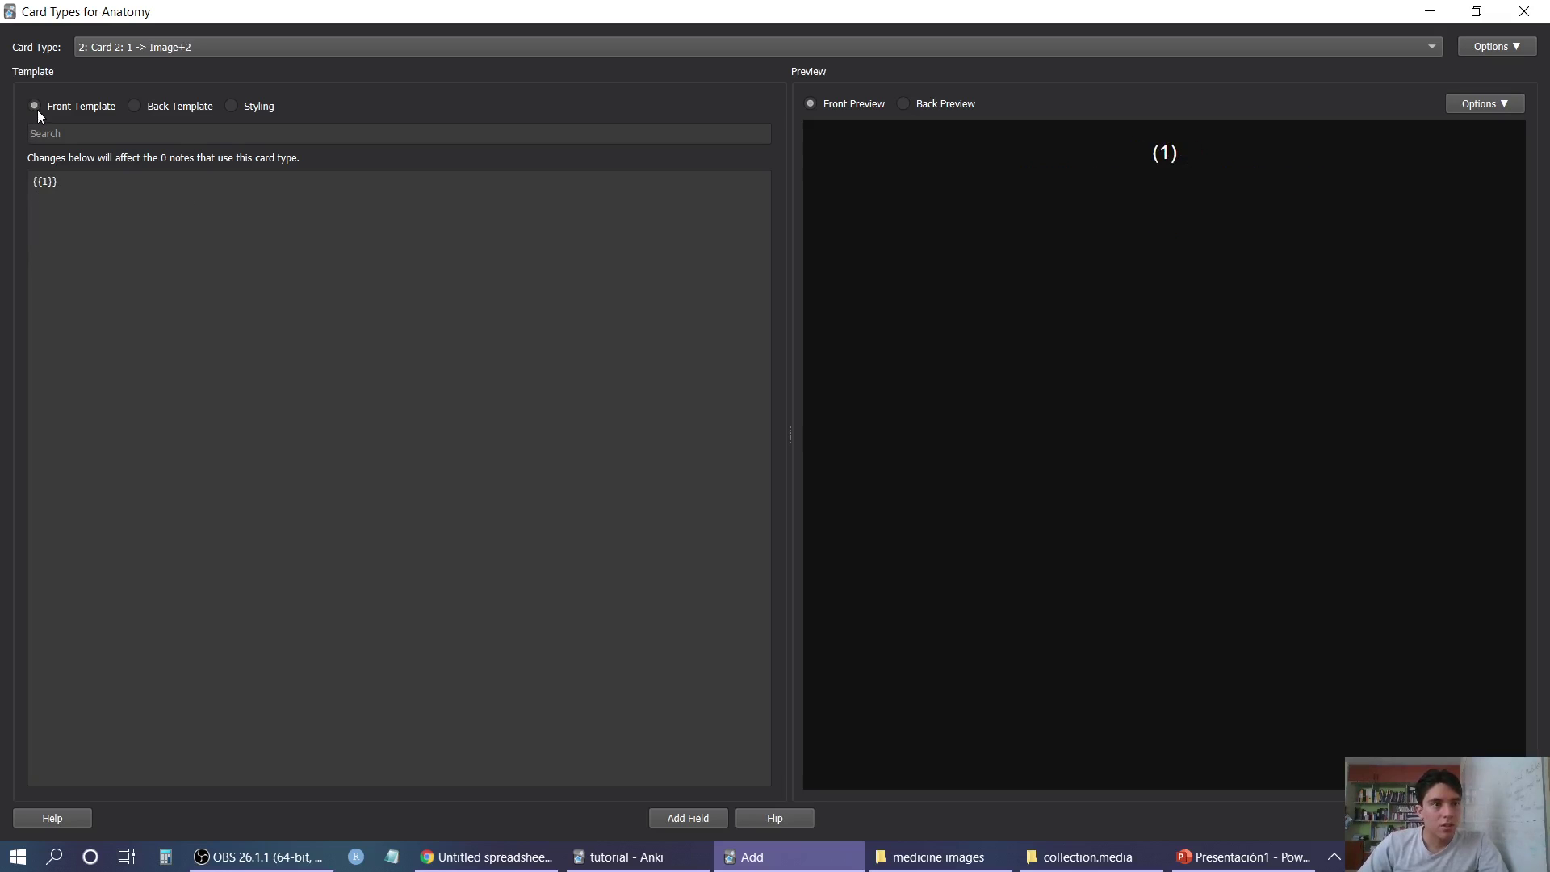
pyautogui.click(134, 105)
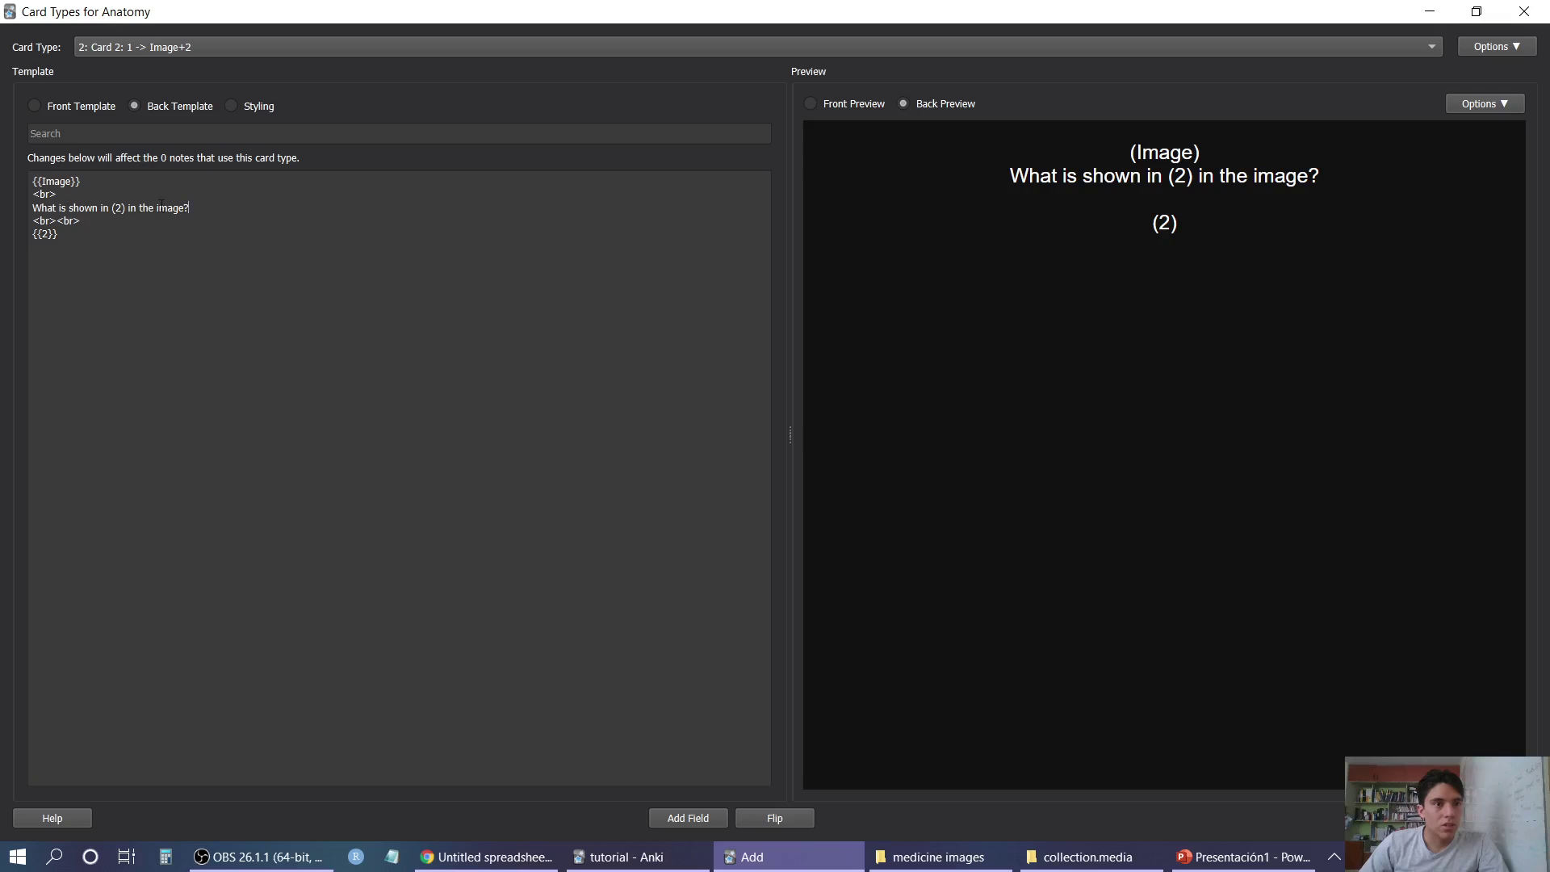
pyautogui.moveTo(190, 208); pyautogui.dragTo(15, 183)
pyautogui.hotkey('ctrl', 'c')
pyautogui.click(34, 107)
pyautogui.hotkey('ctrl', 'a')
pyautogui.hotkey('ctrl', 'v')
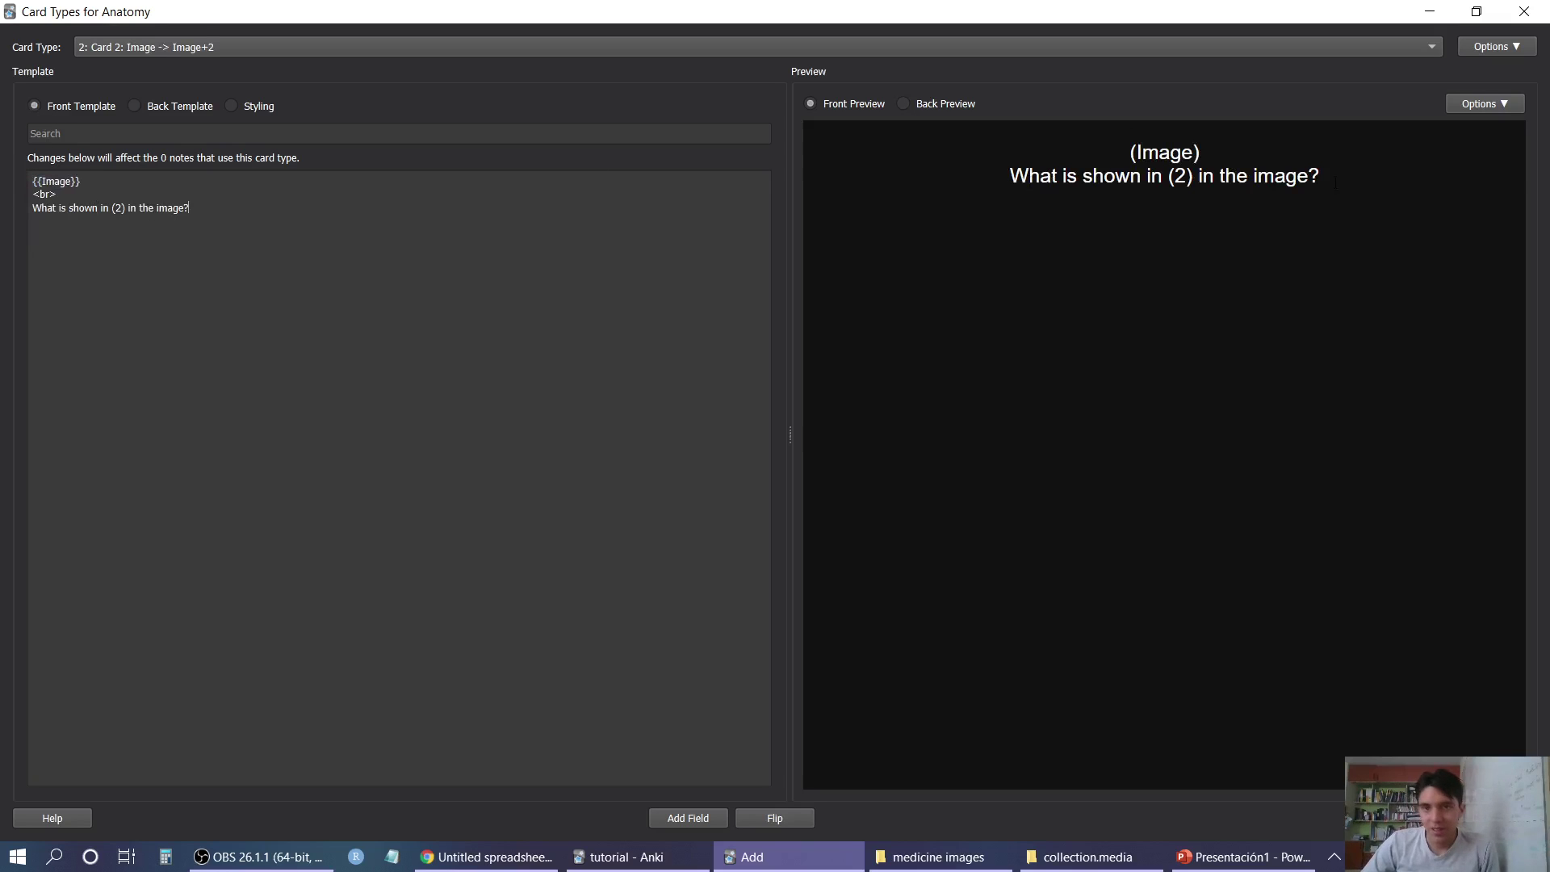
pyautogui.click(152, 106)
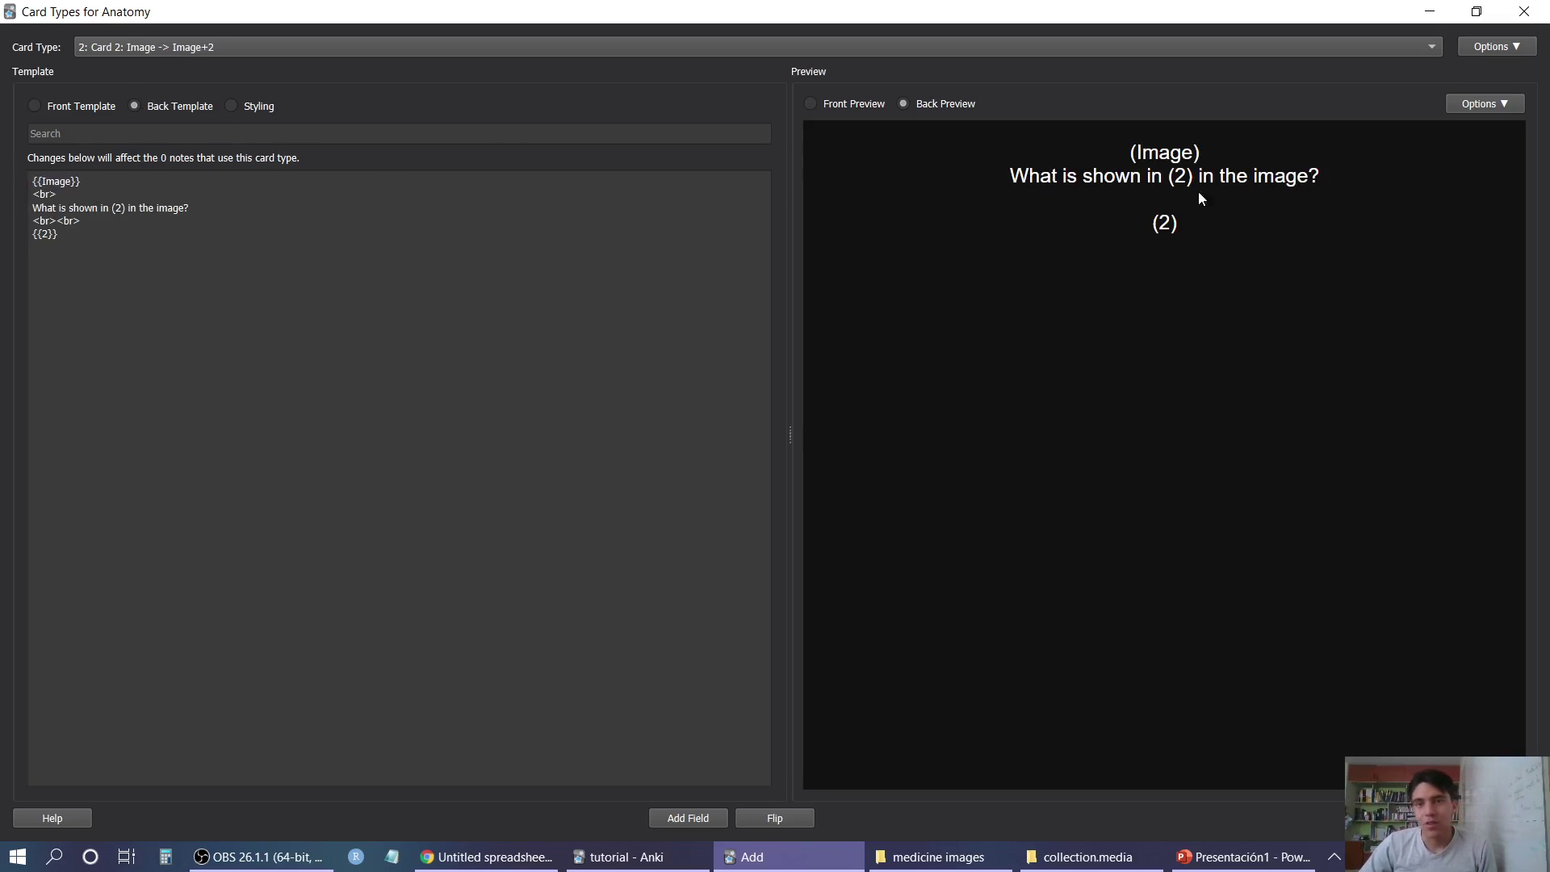
pyautogui.click(1396, 46)
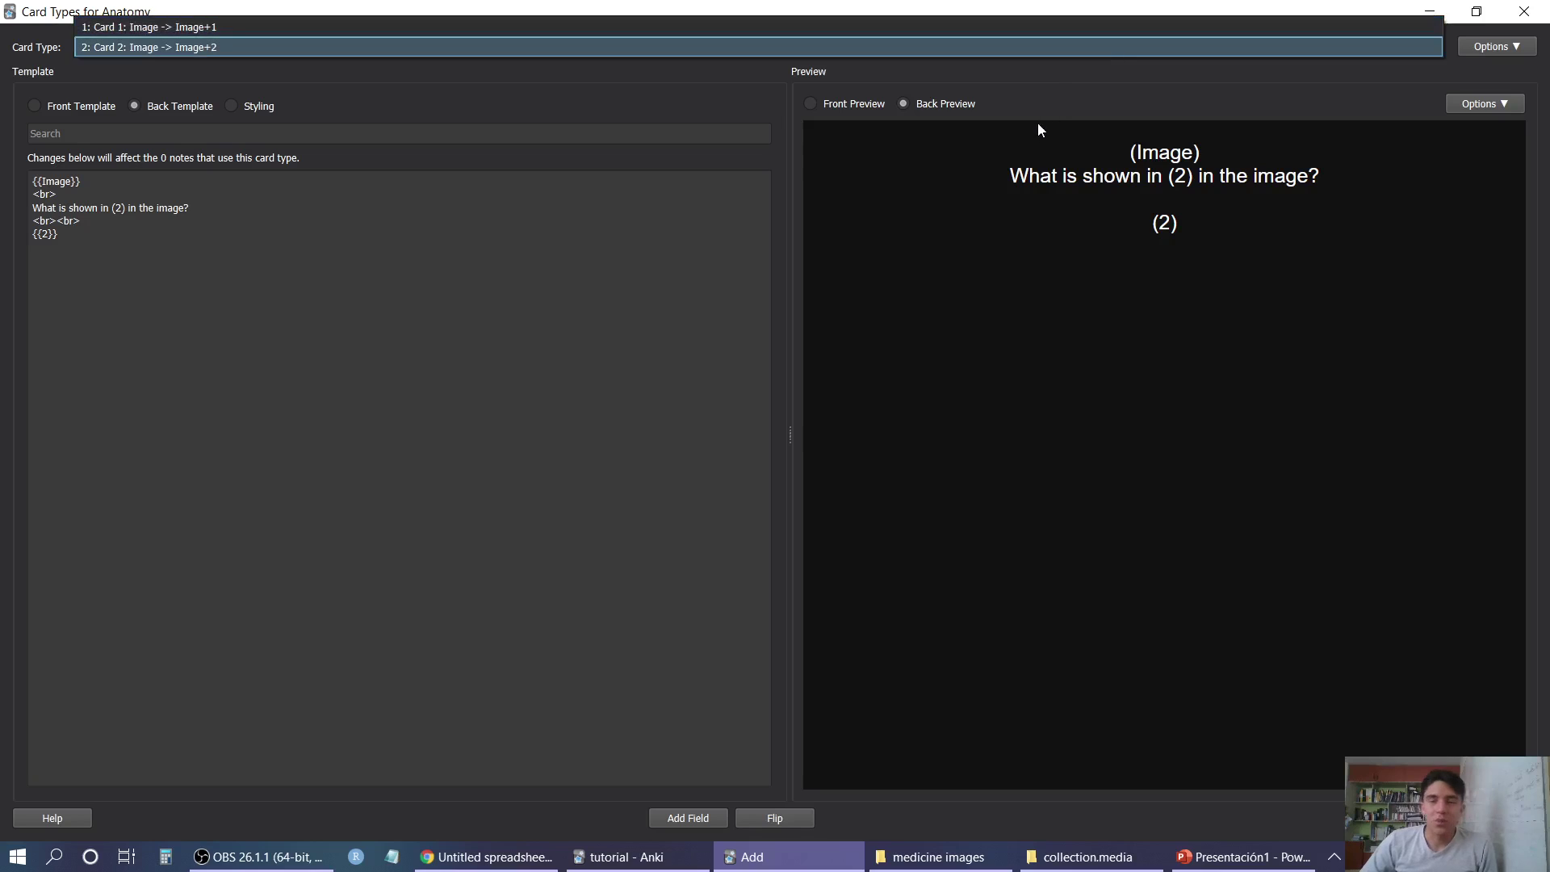
pyautogui.click(1132, 205)
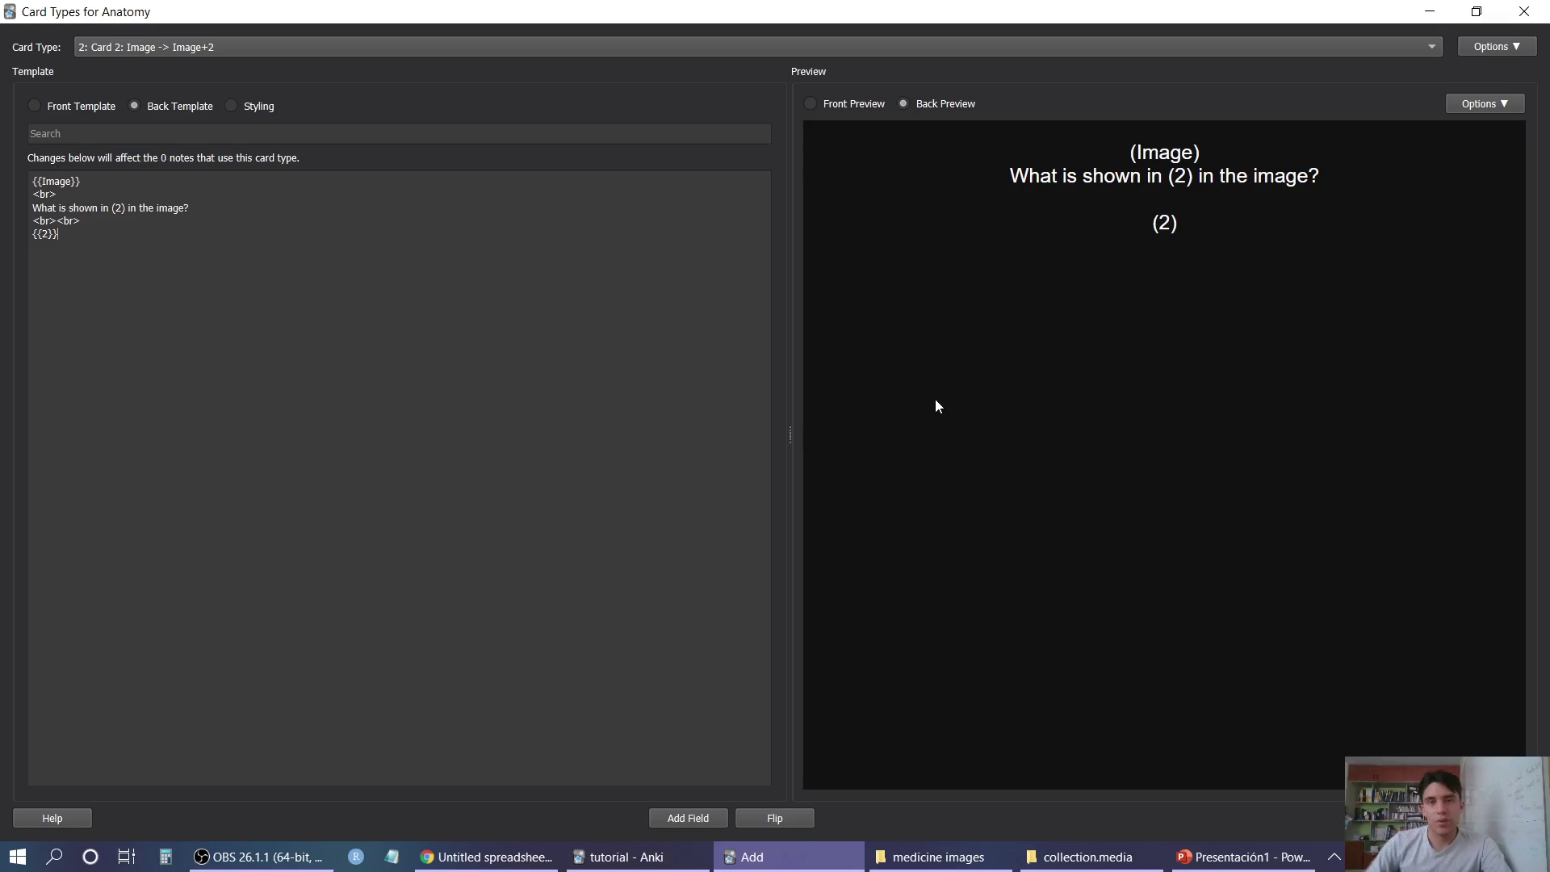
# Review the back templates of Cards 1 to 4, checking that each question number matches its answer field
pyautogui.click(1321, 843)
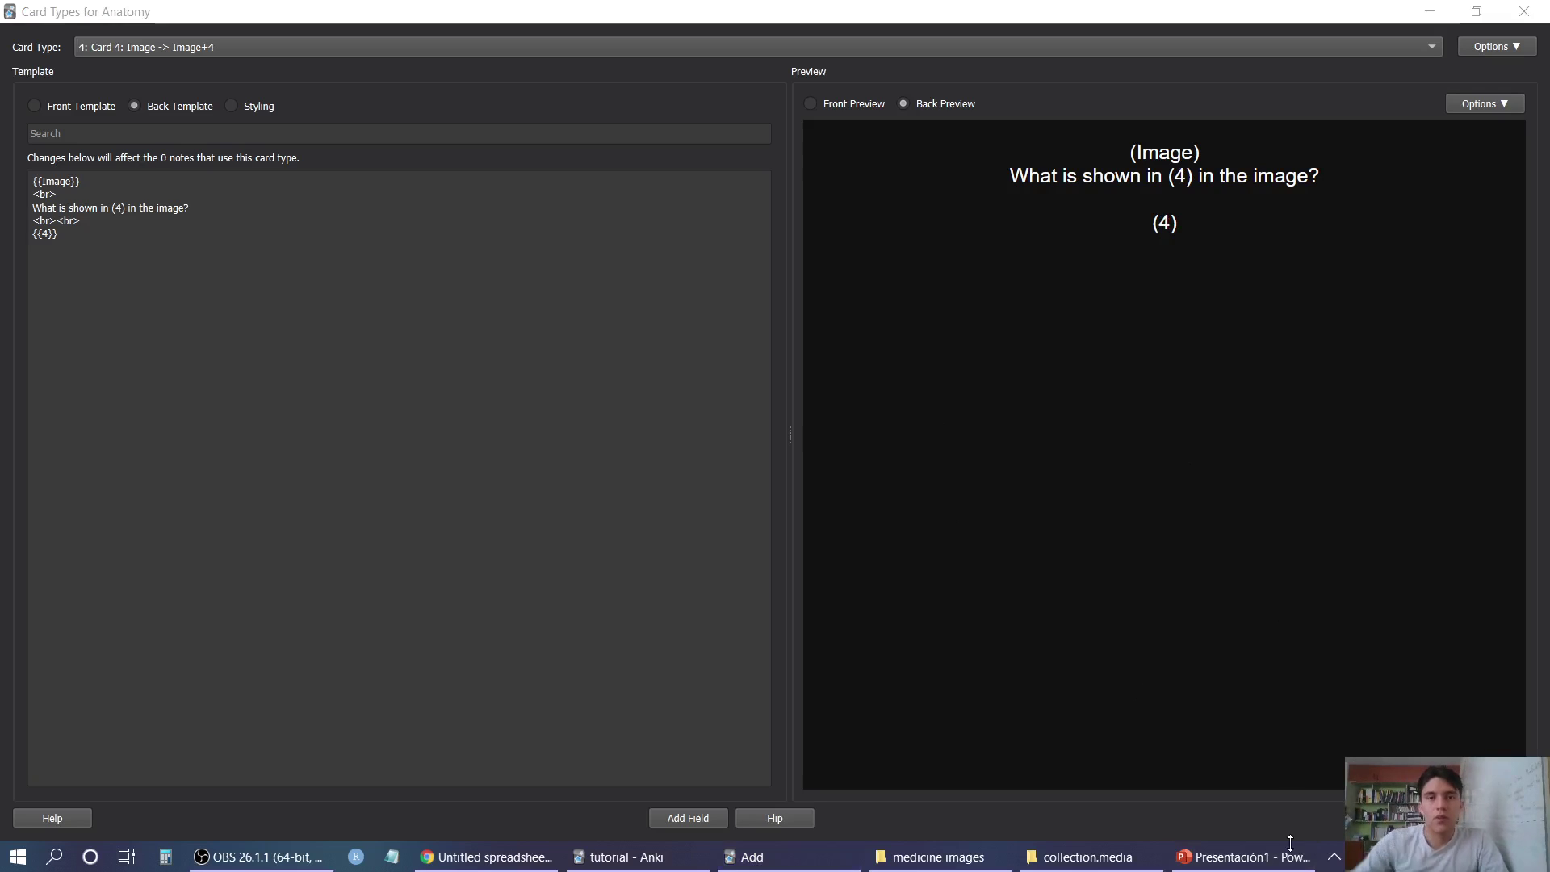
pyautogui.click(895, 50)
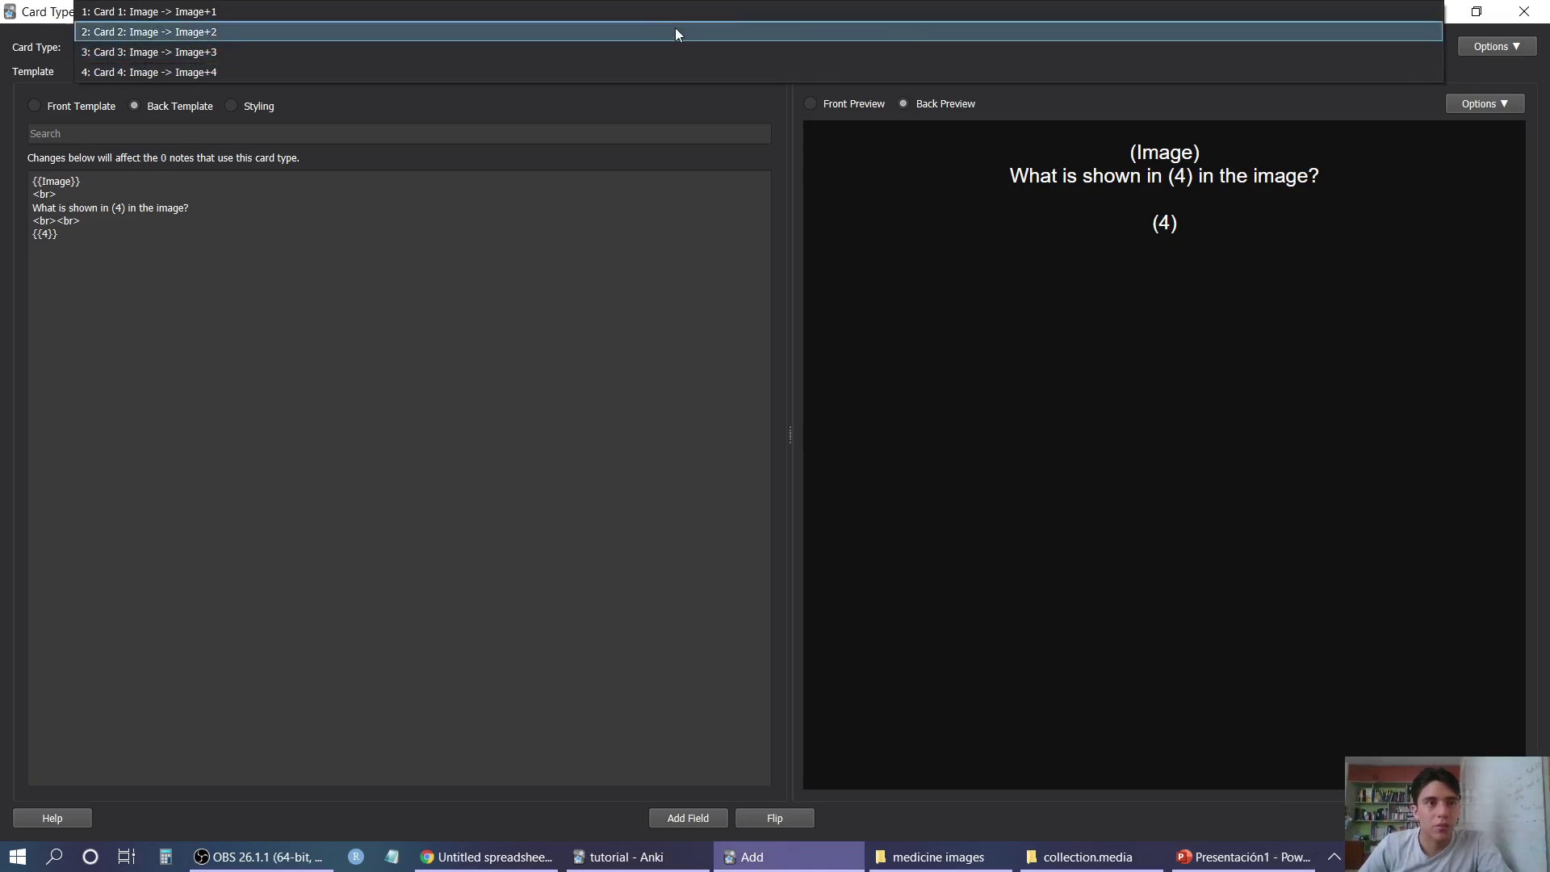
pyautogui.click(631, 11)
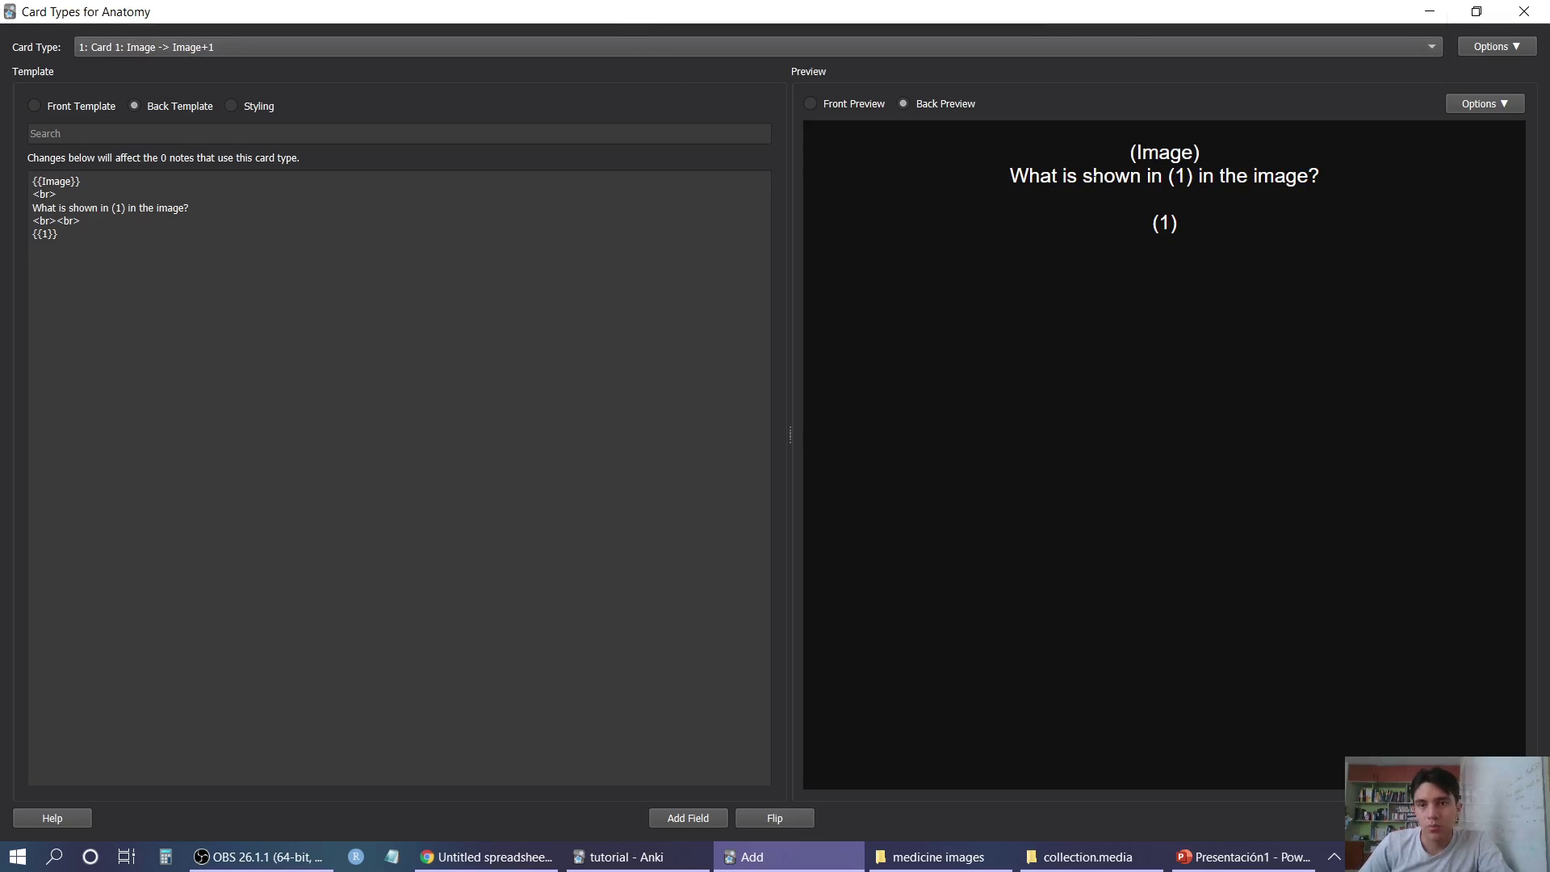
pyautogui.click(1118, 46)
pyautogui.click(1121, 62)
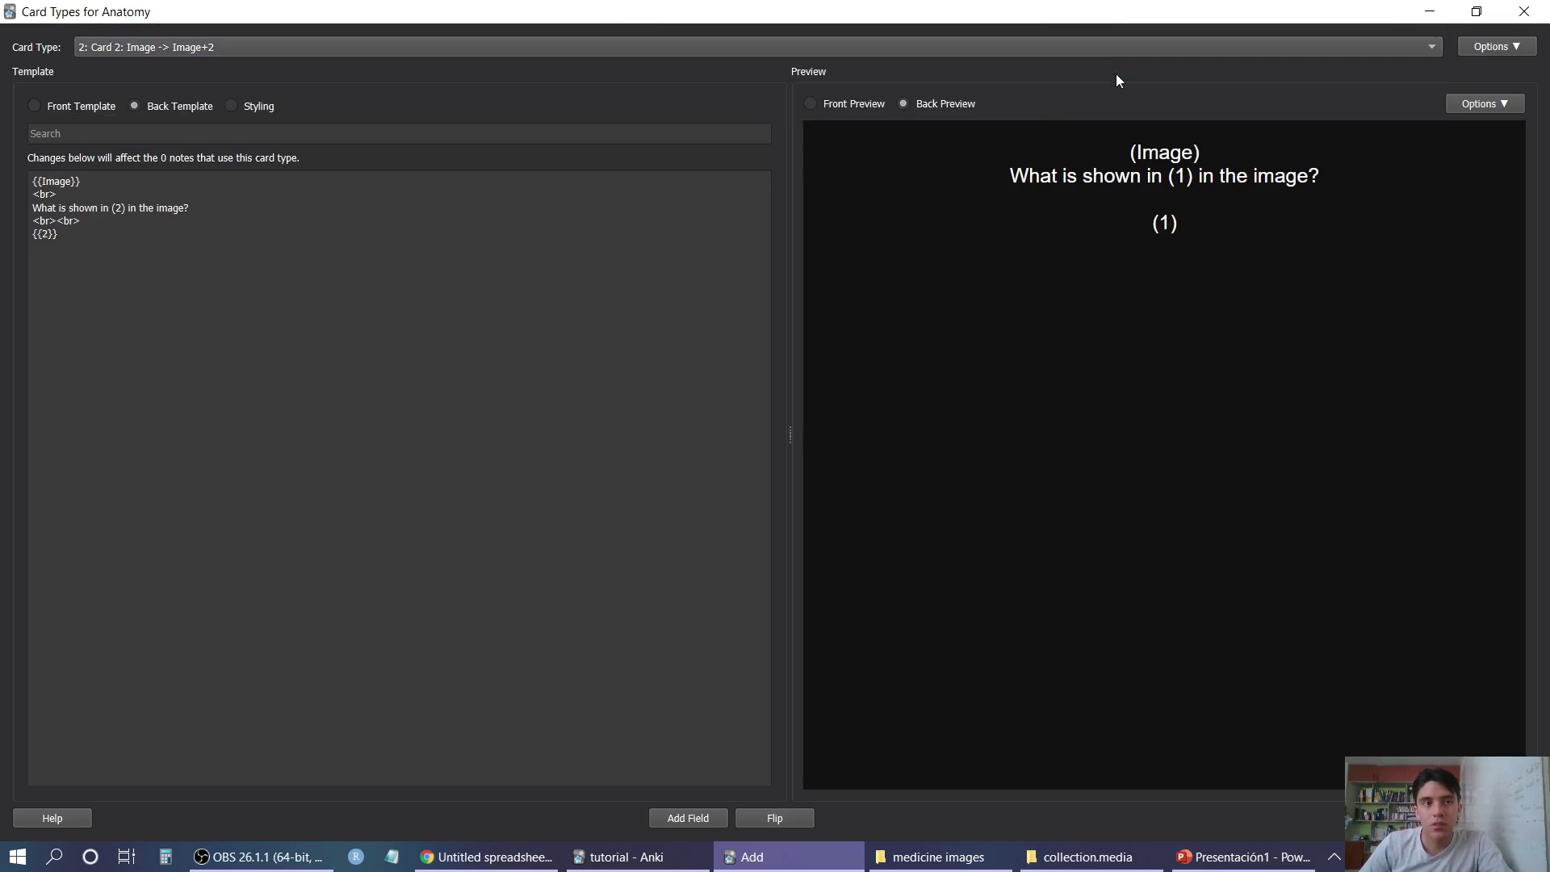
pyautogui.click(989, 47)
pyautogui.click(977, 65)
pyautogui.click(1003, 50)
pyautogui.click(988, 82)
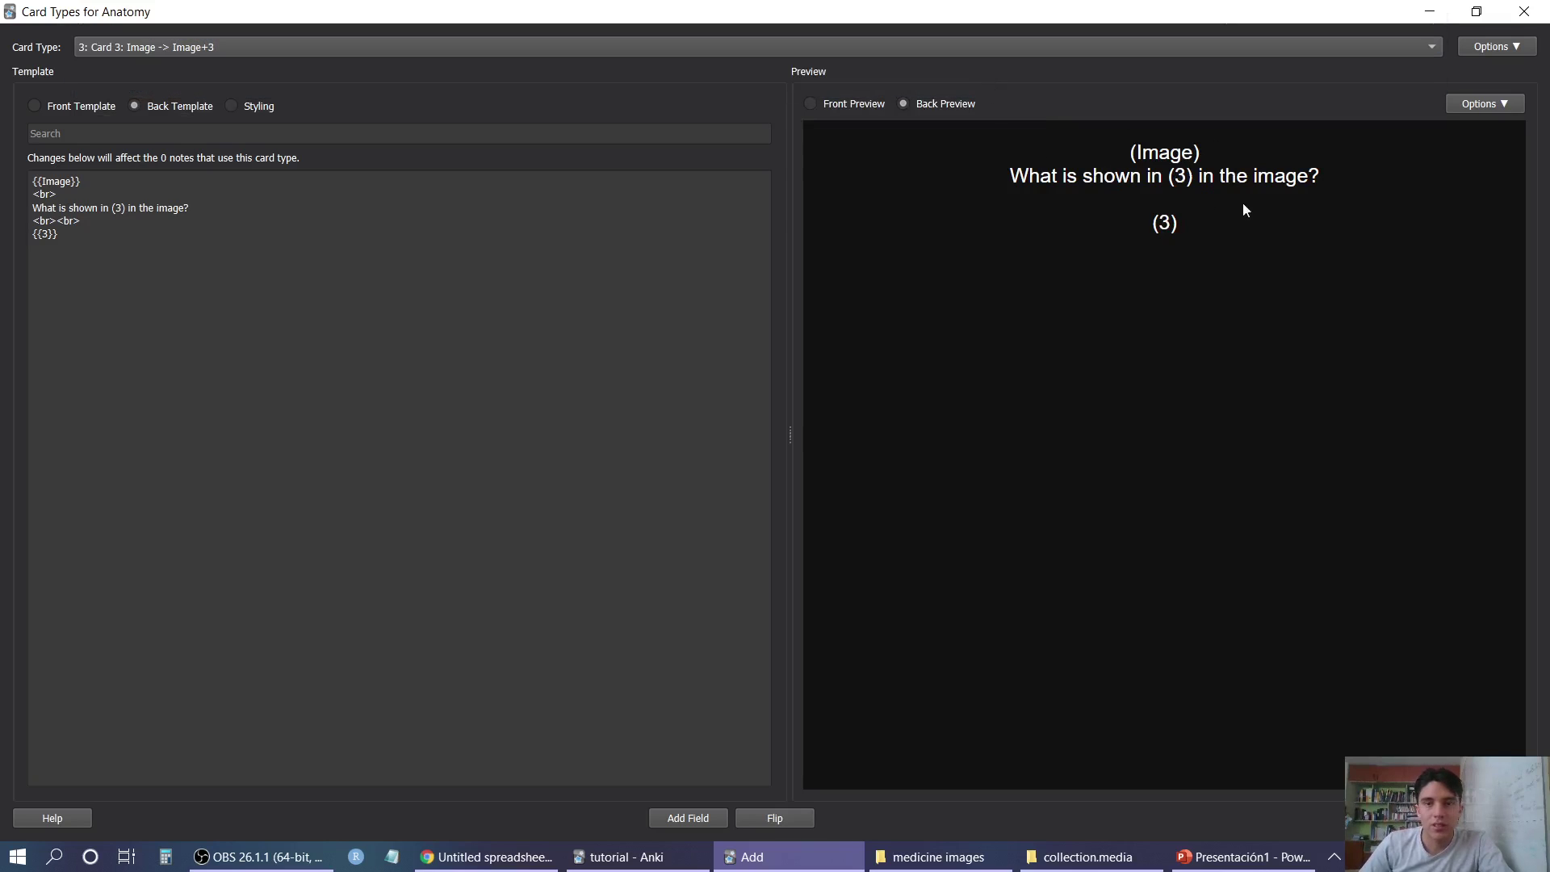
pyautogui.click(1031, 38)
pyautogui.click(972, 69)
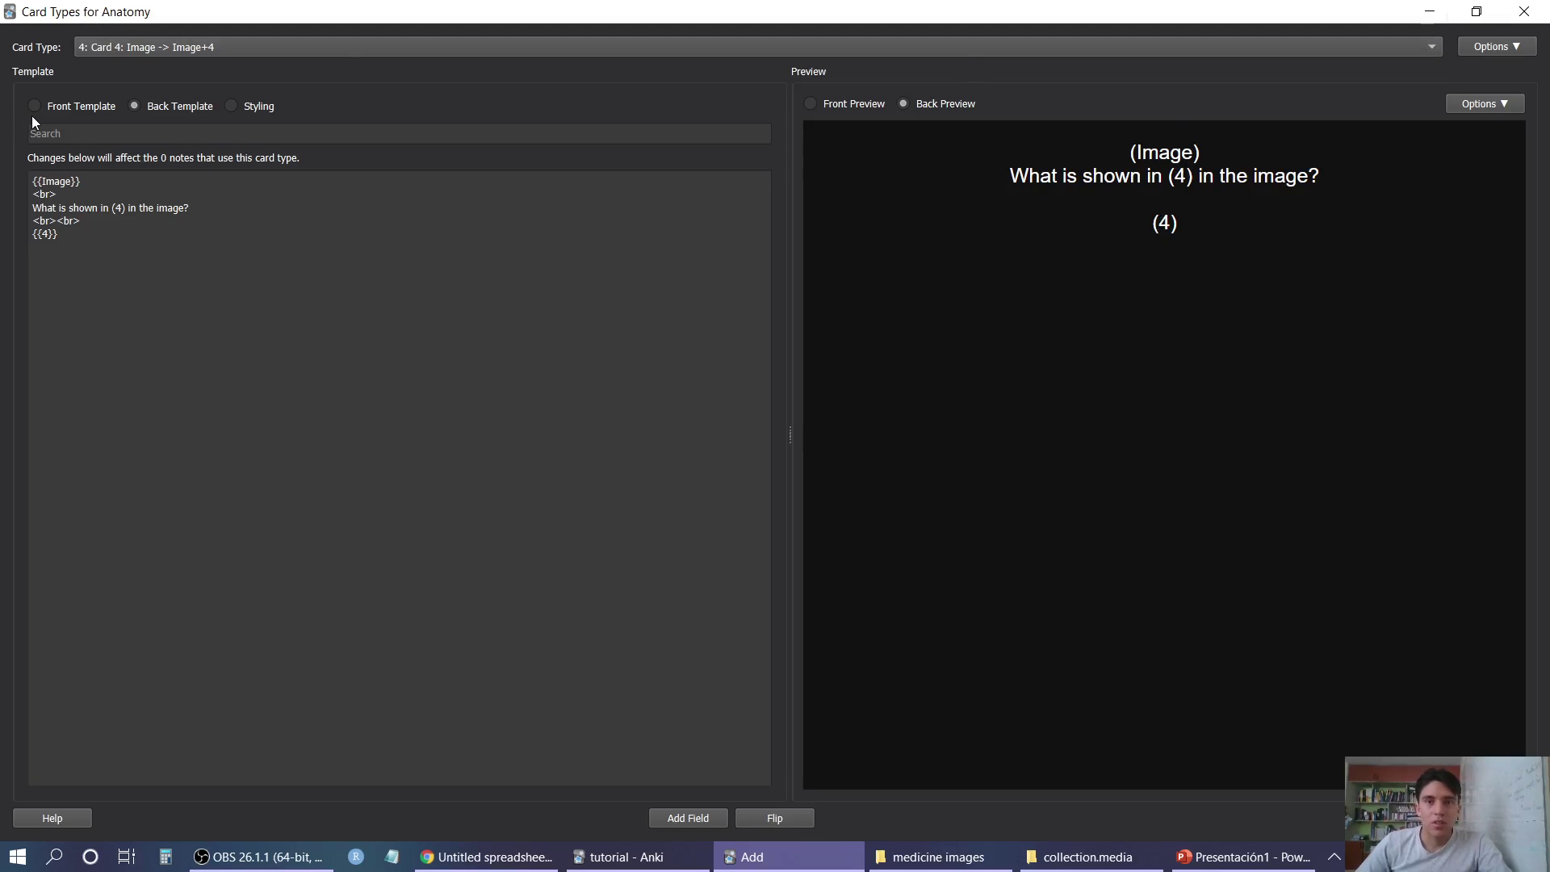
pyautogui.click(70, 109)
pyautogui.click(134, 107)
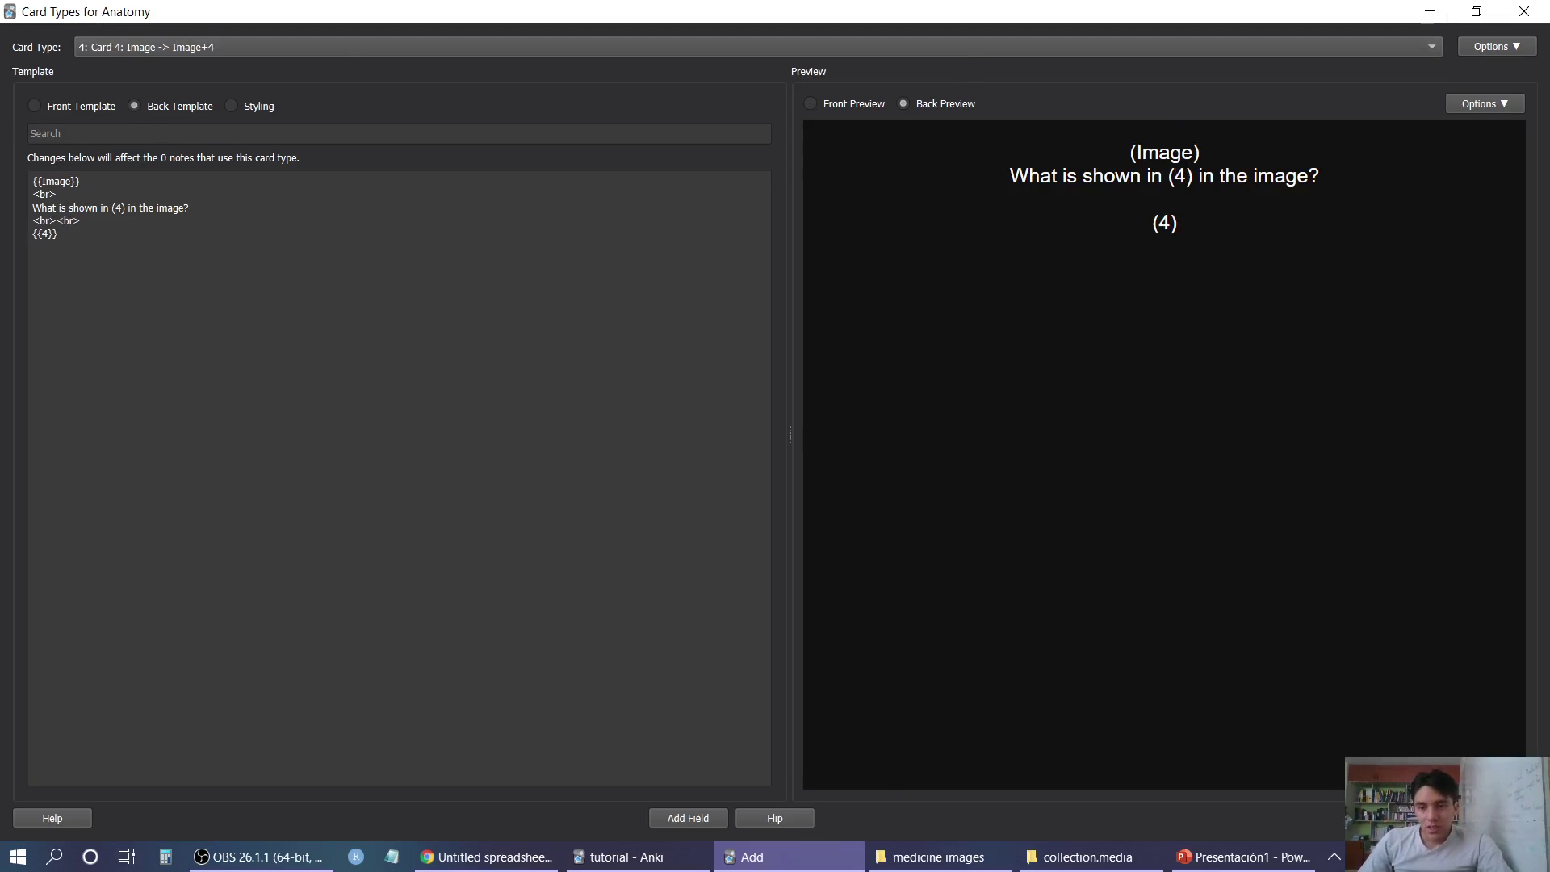
# Close the card types and Add windows, and open deck2.csv for import
pyautogui.press('Escape')
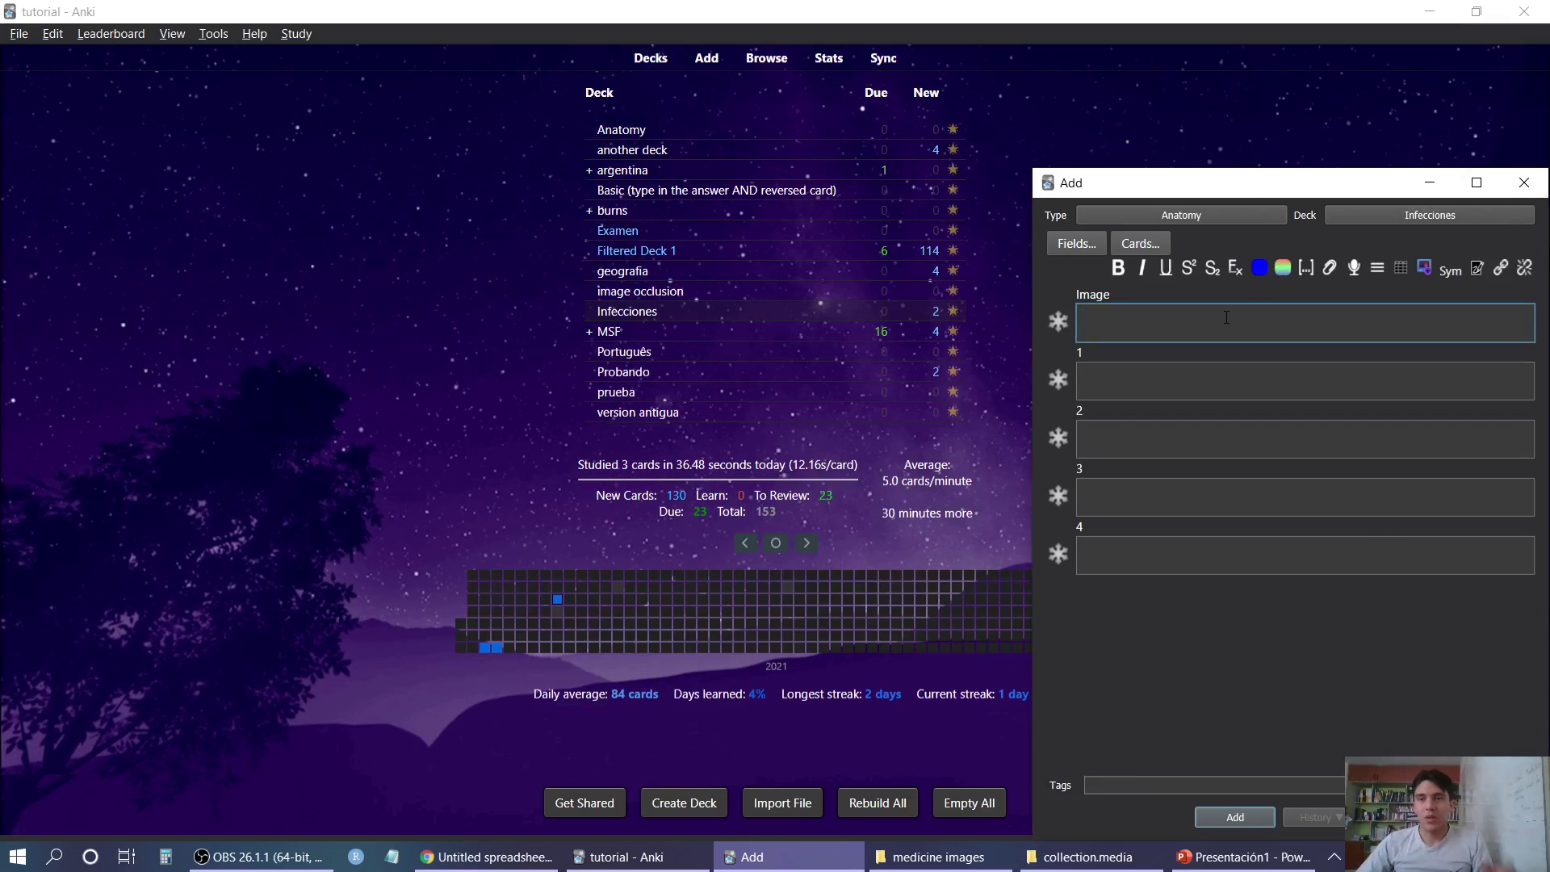
pyautogui.click(1524, 182)
pyautogui.click(18, 35)
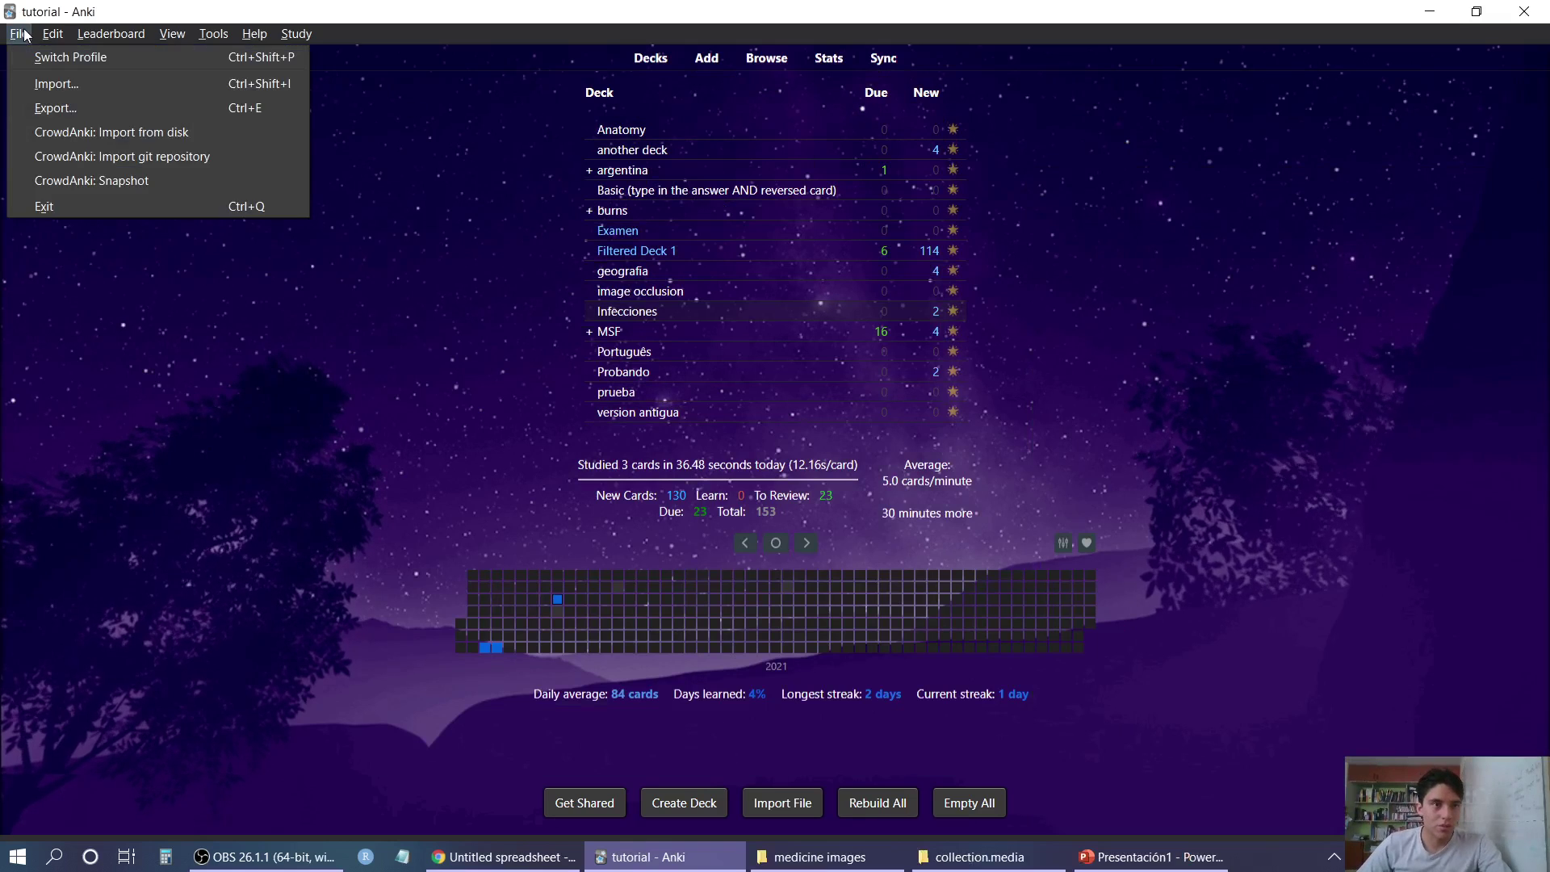
pyautogui.click(46, 83)
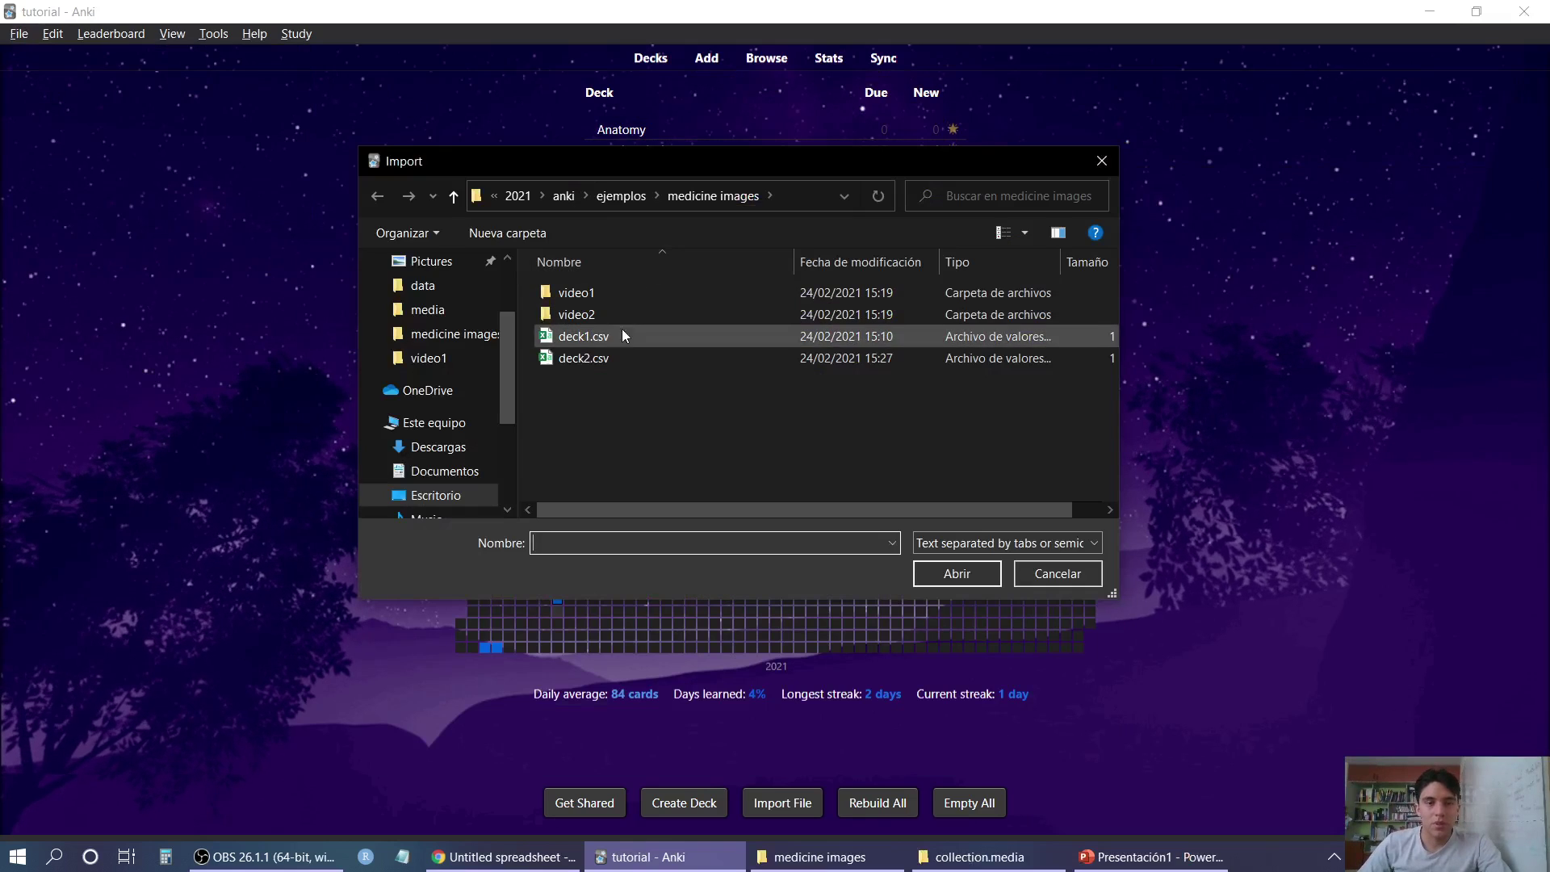
pyautogui.click(634, 358)
pyautogui.click(957, 574)
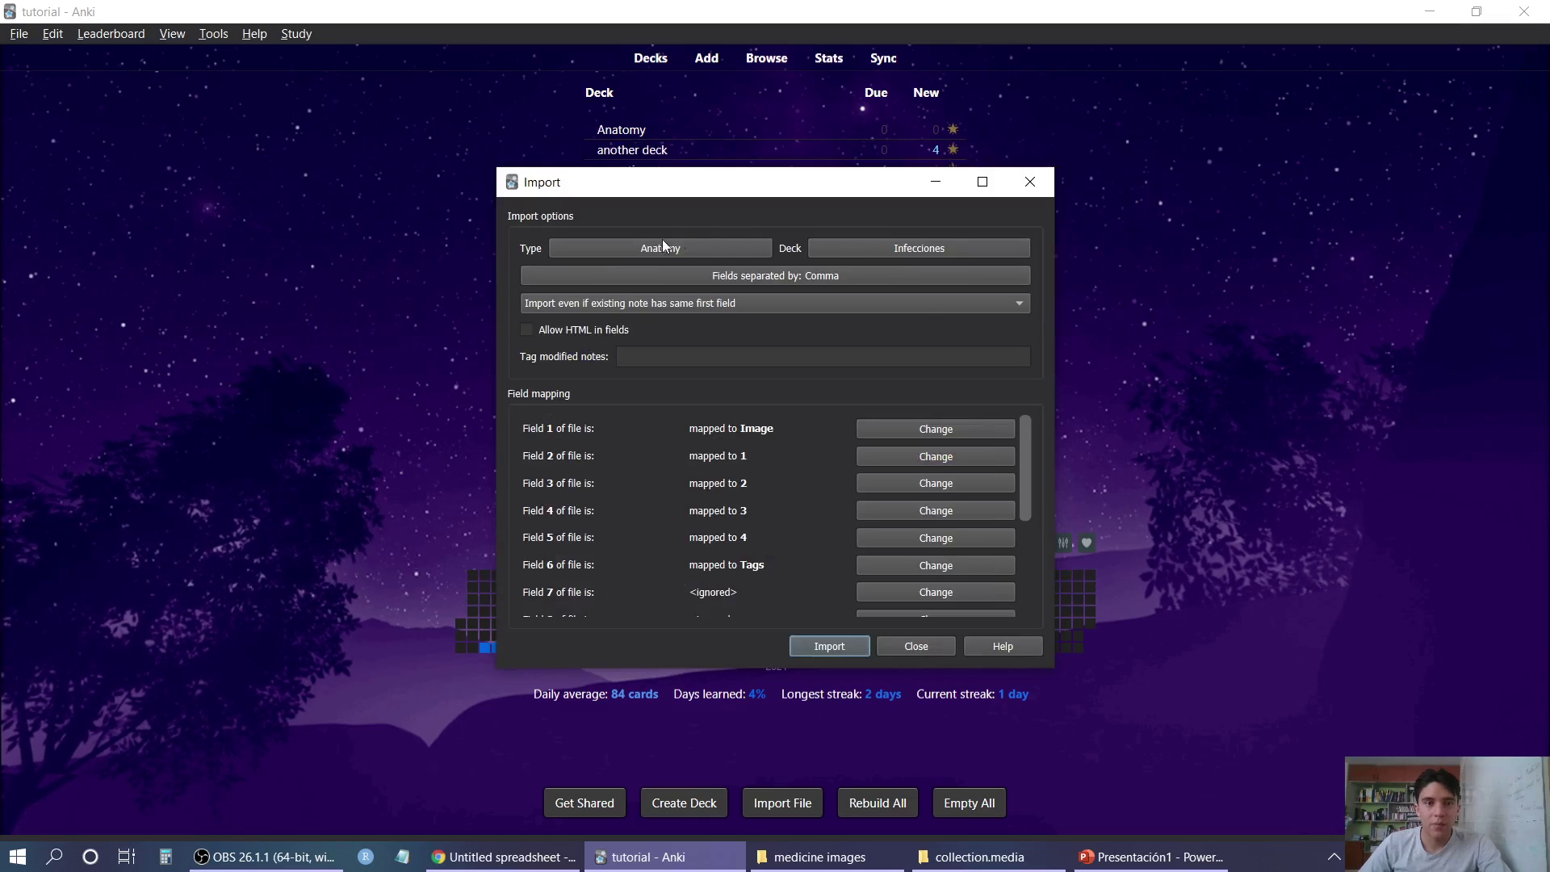
# Allow HTML in the imported fields, and check the img tags in the spreadsheet's image column
pyautogui.click(533, 331)
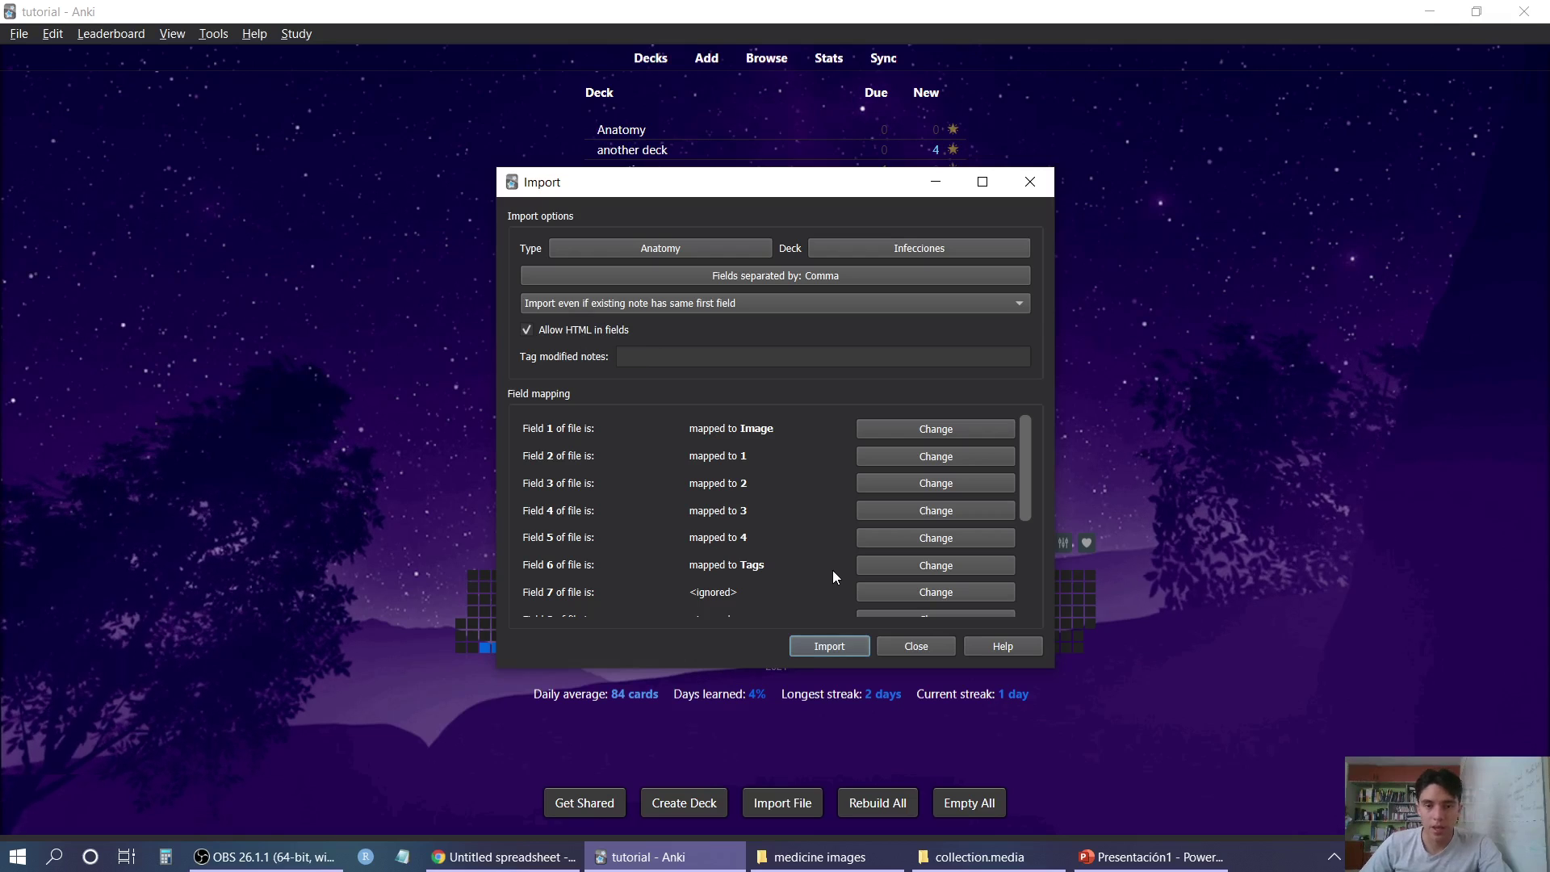
pyautogui.click(504, 857)
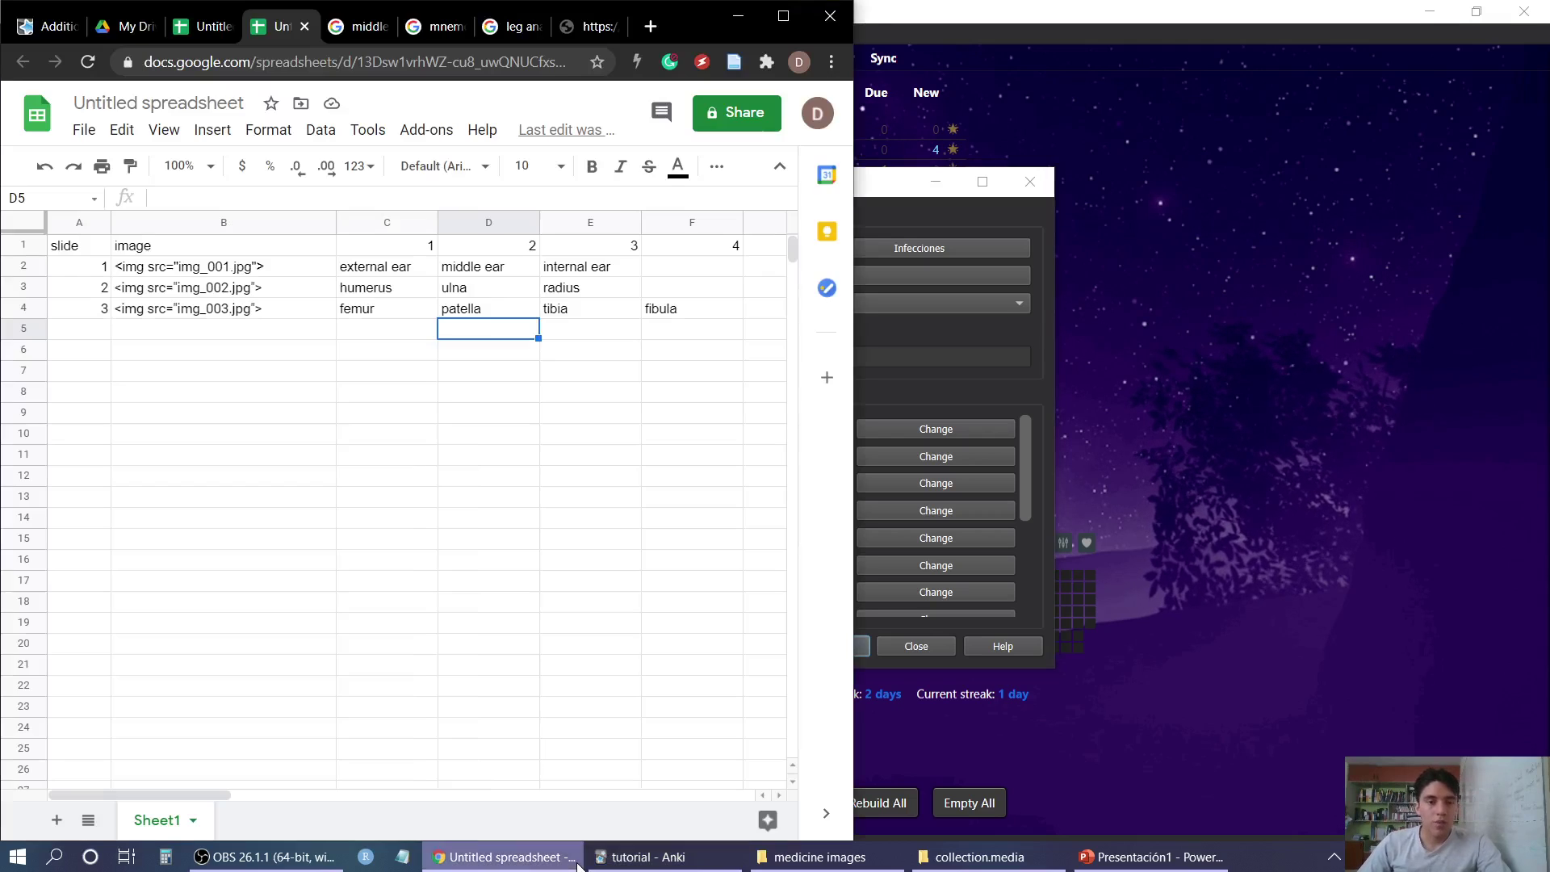
pyautogui.click(208, 291)
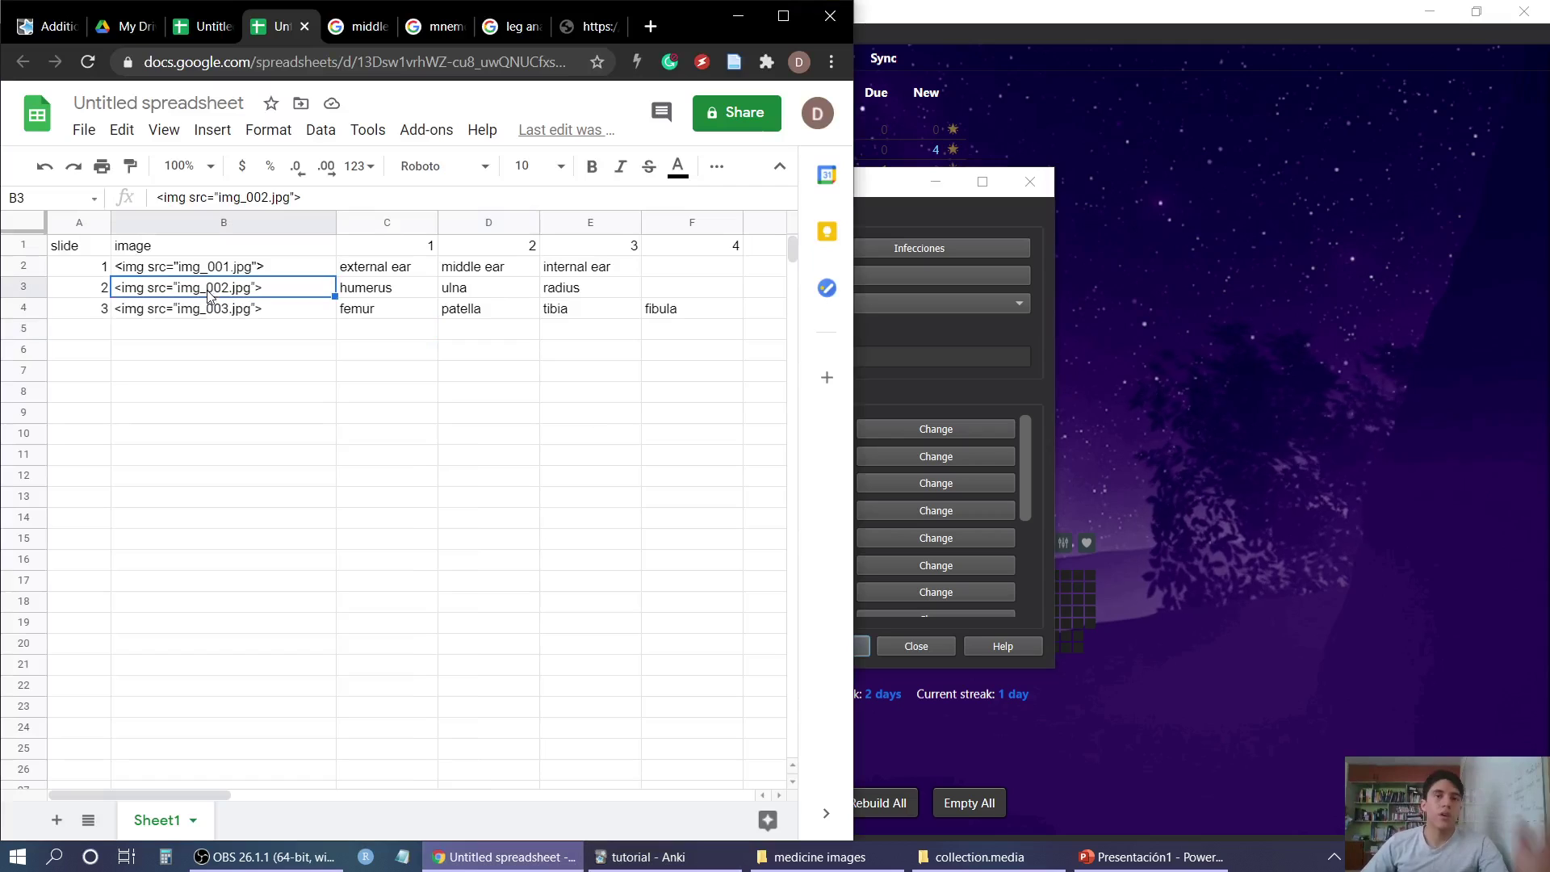
pyautogui.click(148, 270)
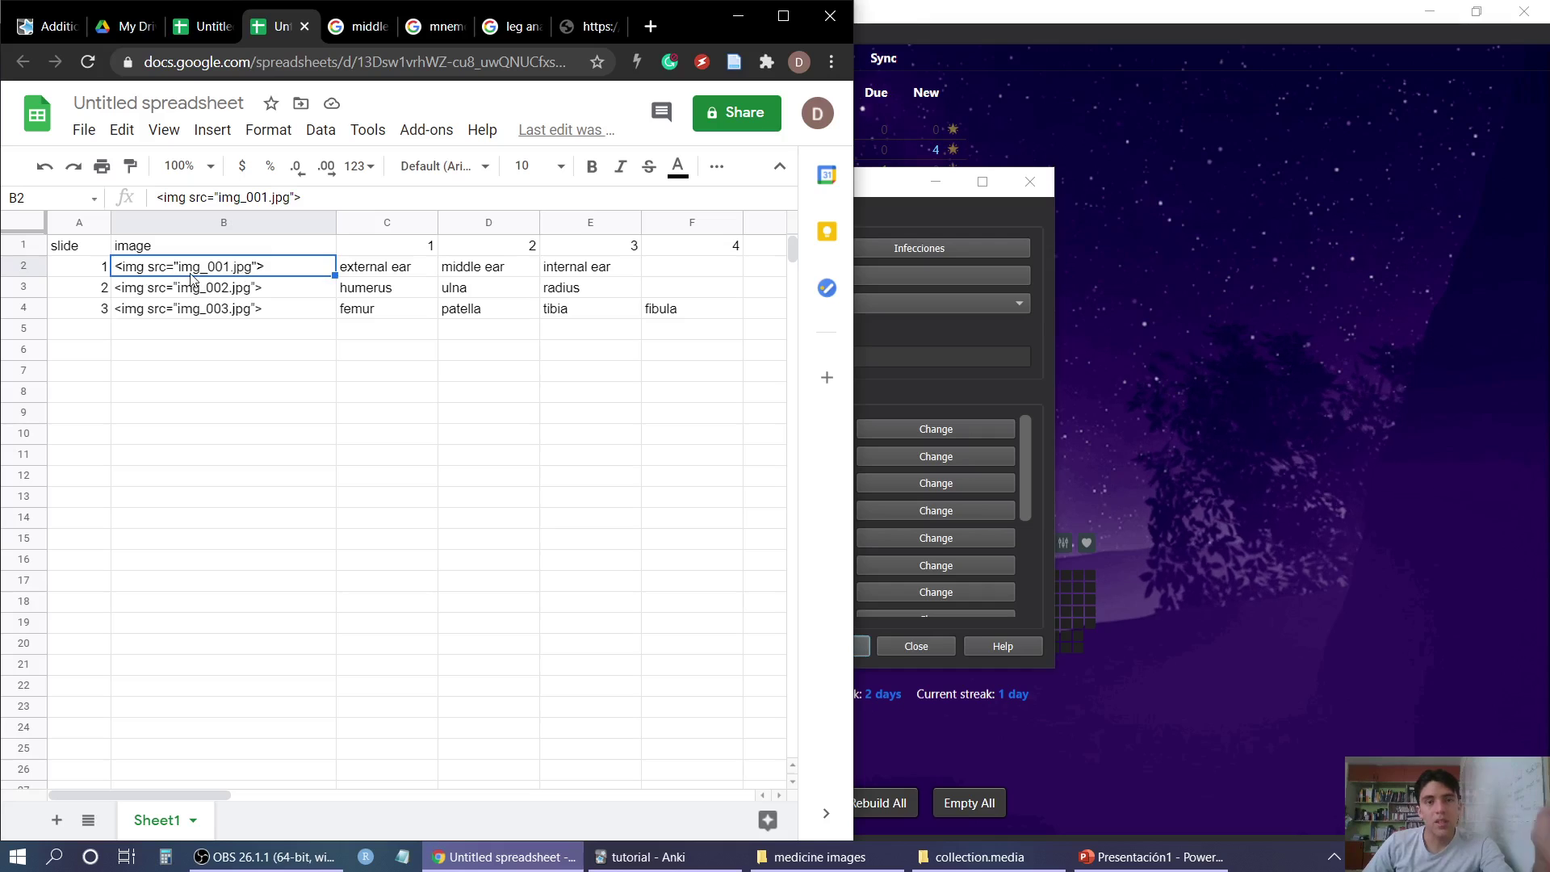
pyautogui.click(942, 330)
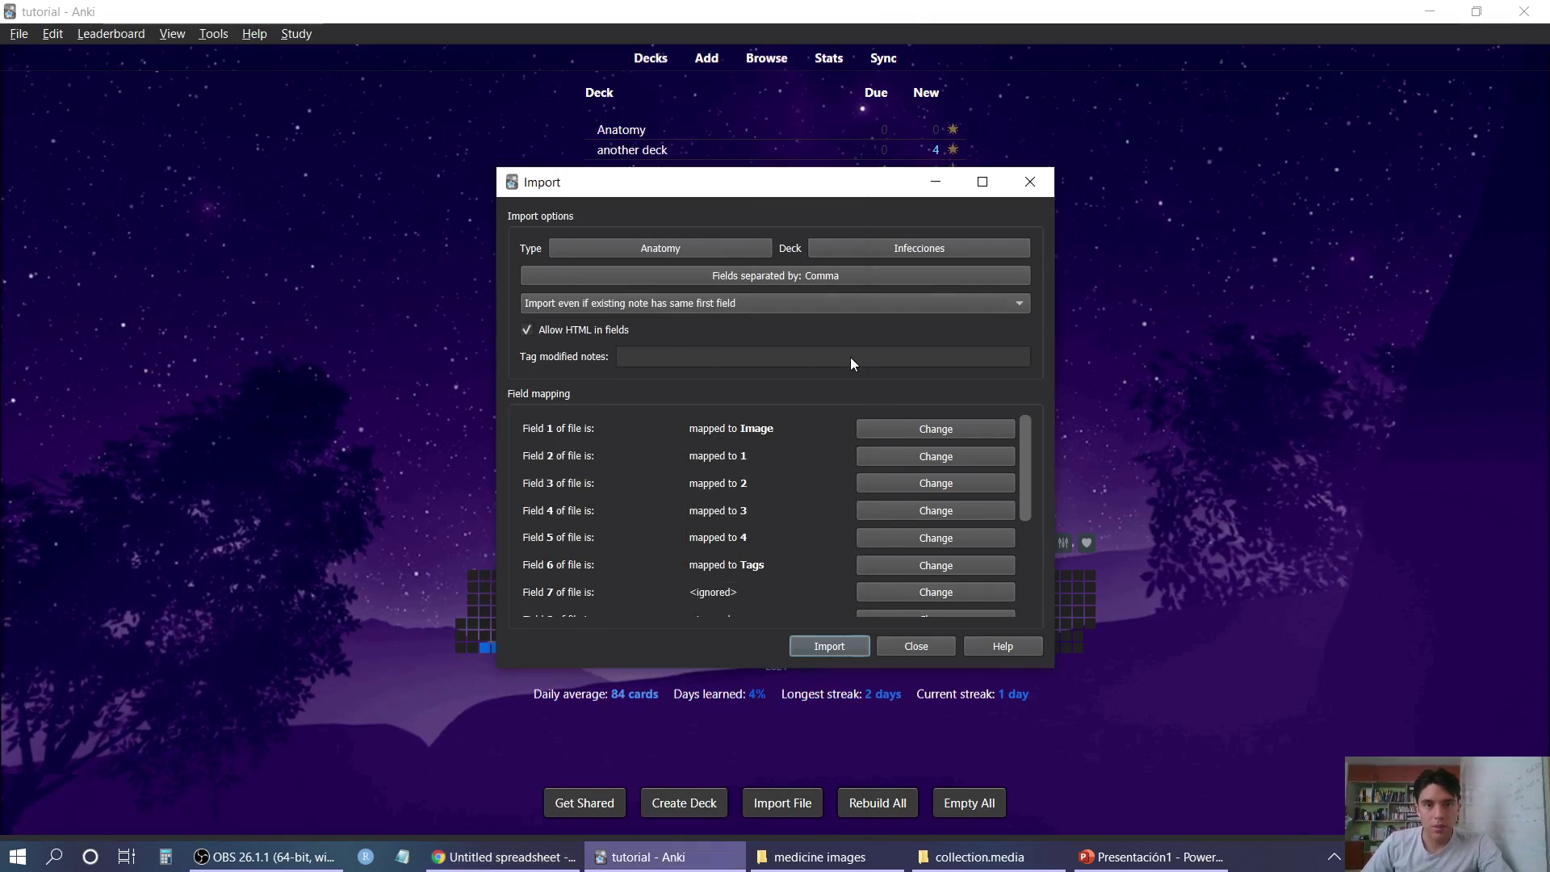
# Set the import's destination deck to Anatomy
pyautogui.click(888, 246)
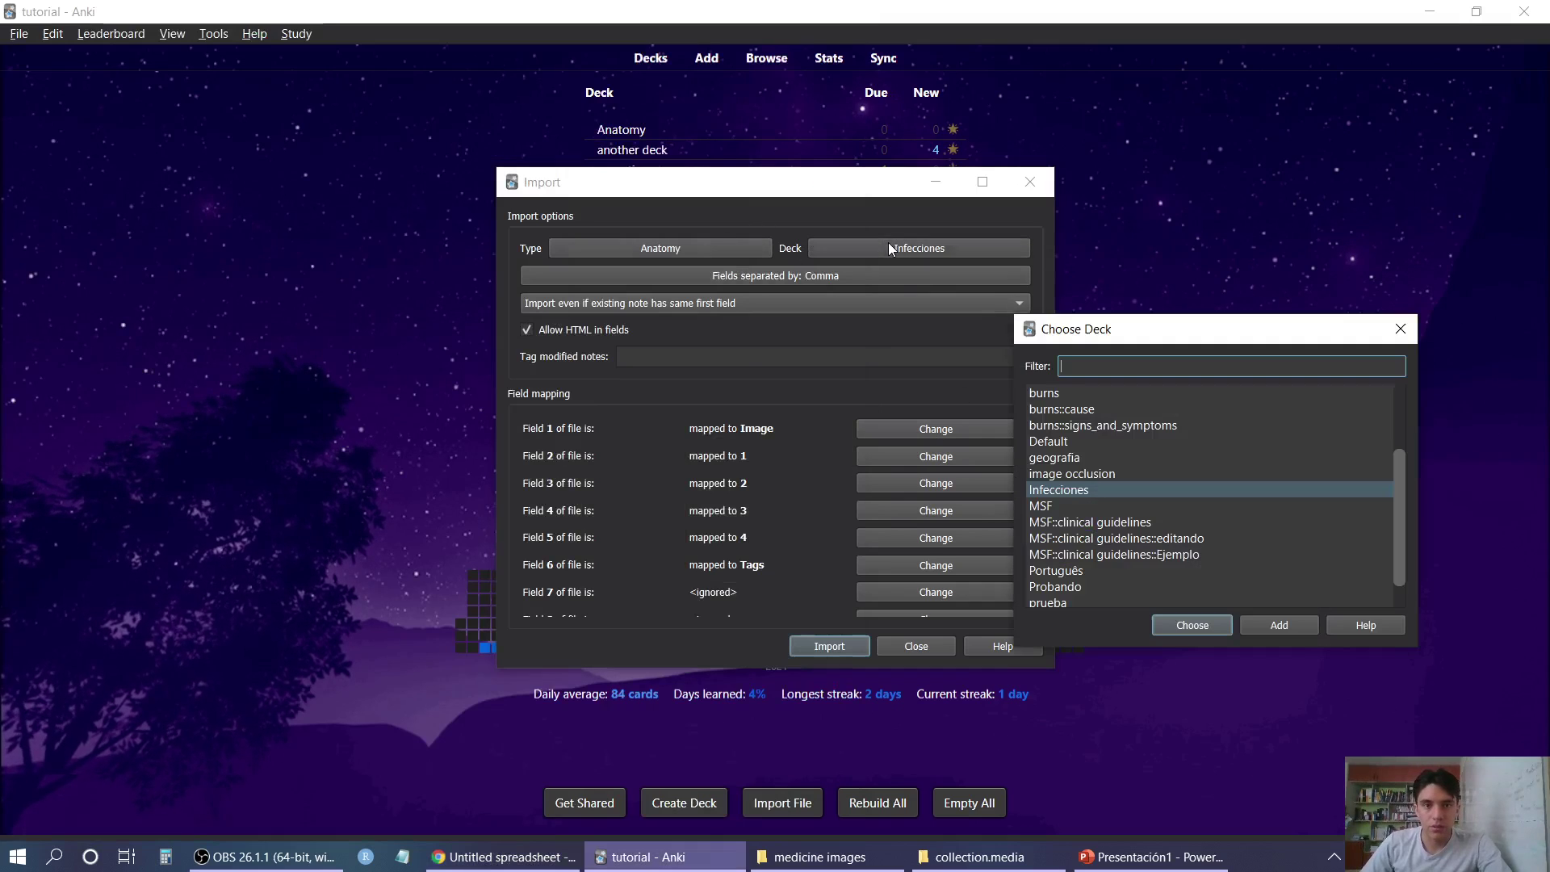
pyautogui.scroll(2, 1076, 408)
pyautogui.click(1078, 398)
pyautogui.click(1192, 625)
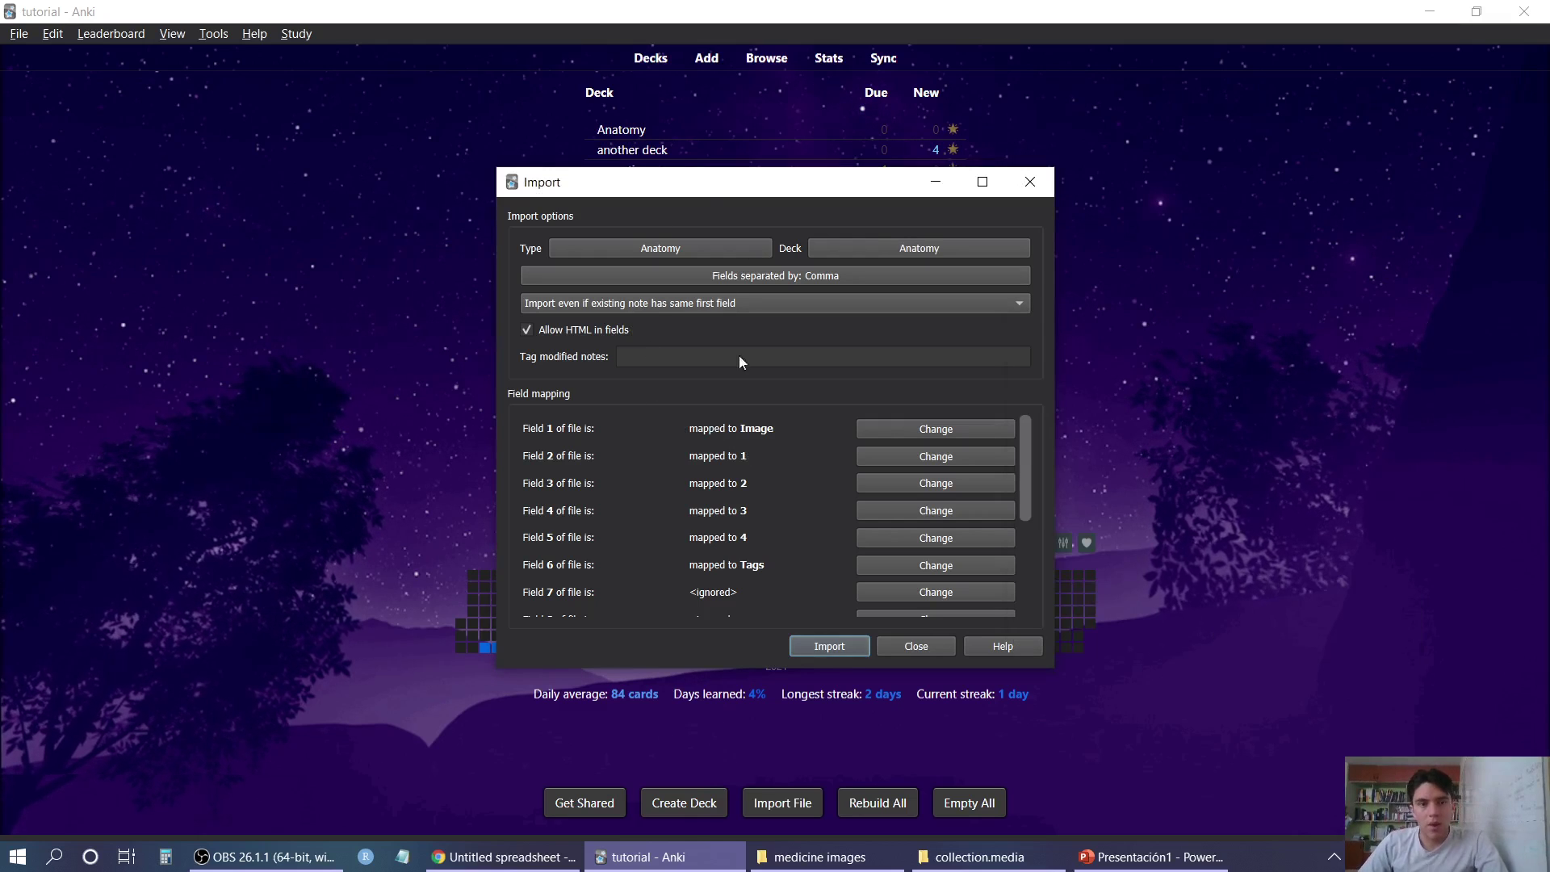
# Place the import dialog beside the spreadsheet for comparison, and set field 1 of the file to be ignored
pyautogui.moveTo(1193, 297); pyautogui.dragTo(1162, 343)
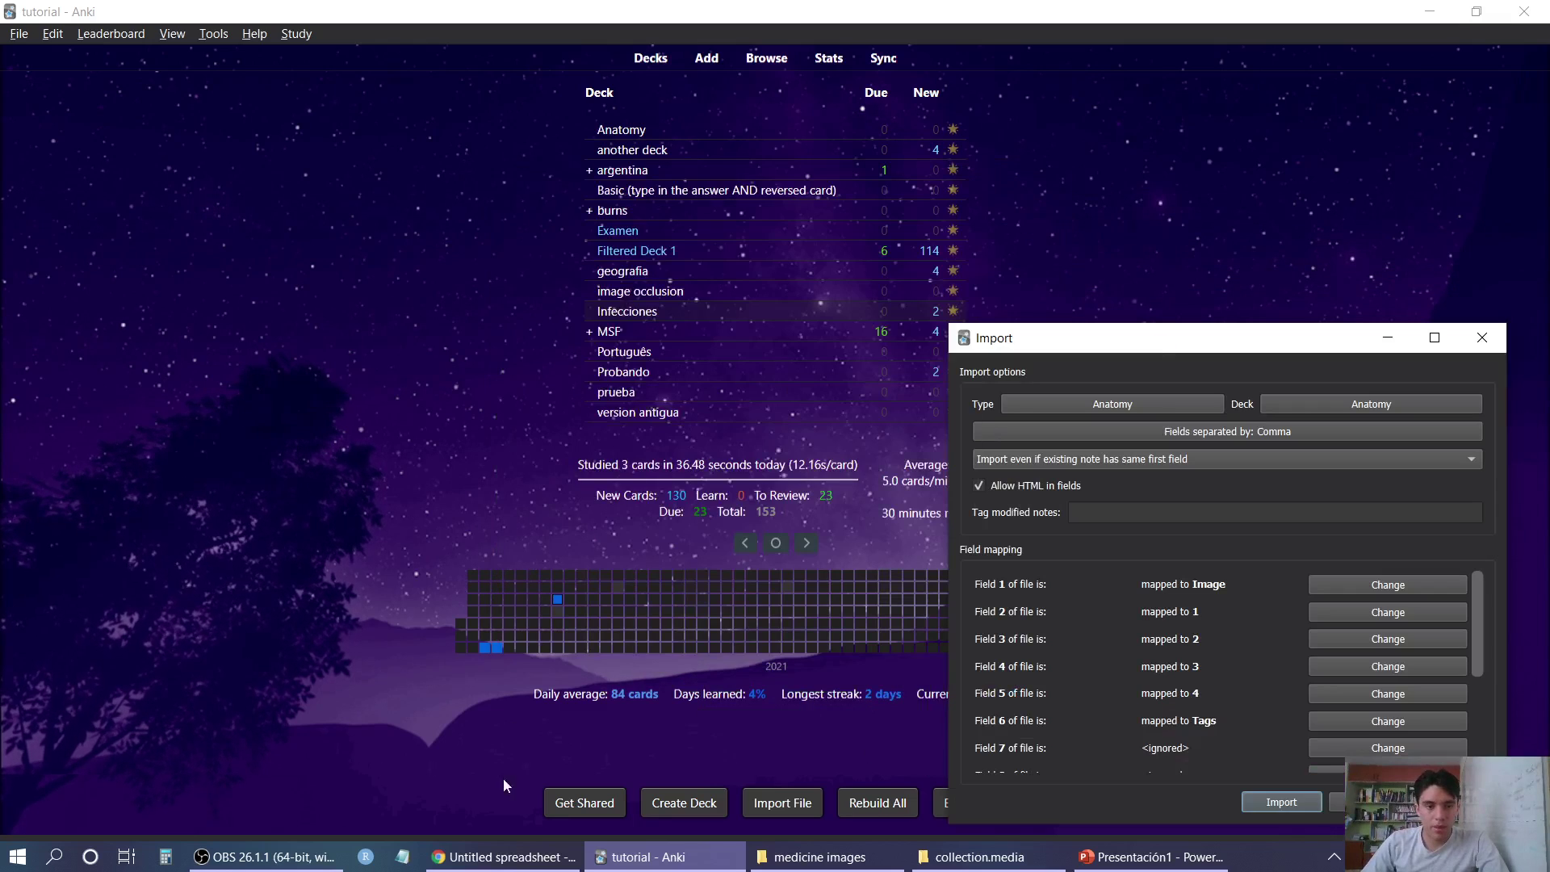
pyautogui.hotkey('alt', 'Tab')
pyautogui.moveTo(1059, 347); pyautogui.dragTo(1019, 274)
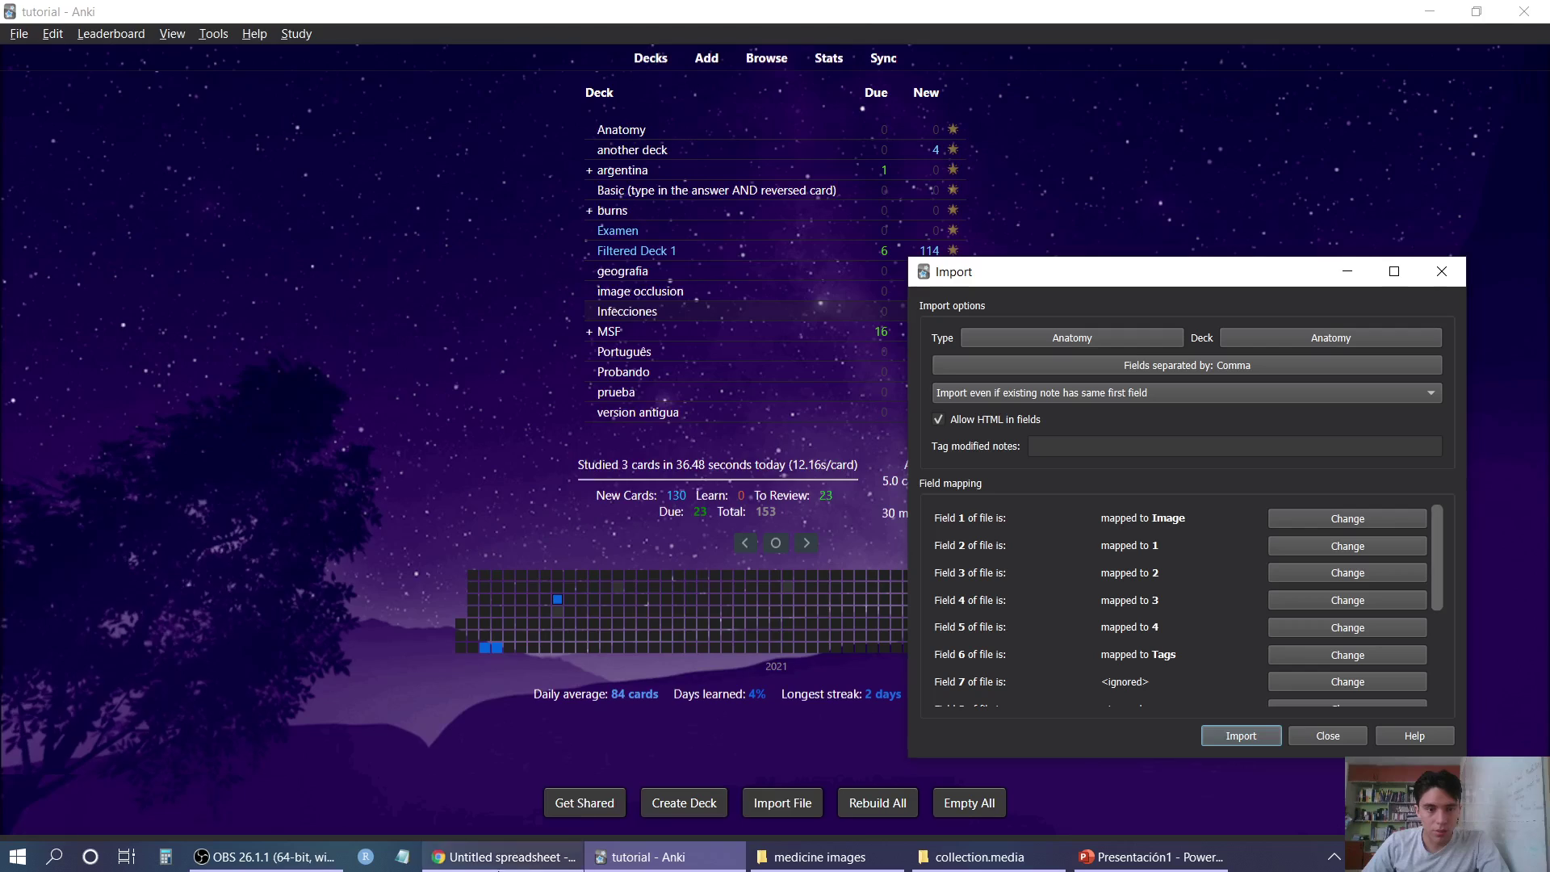
pyautogui.click(500, 856)
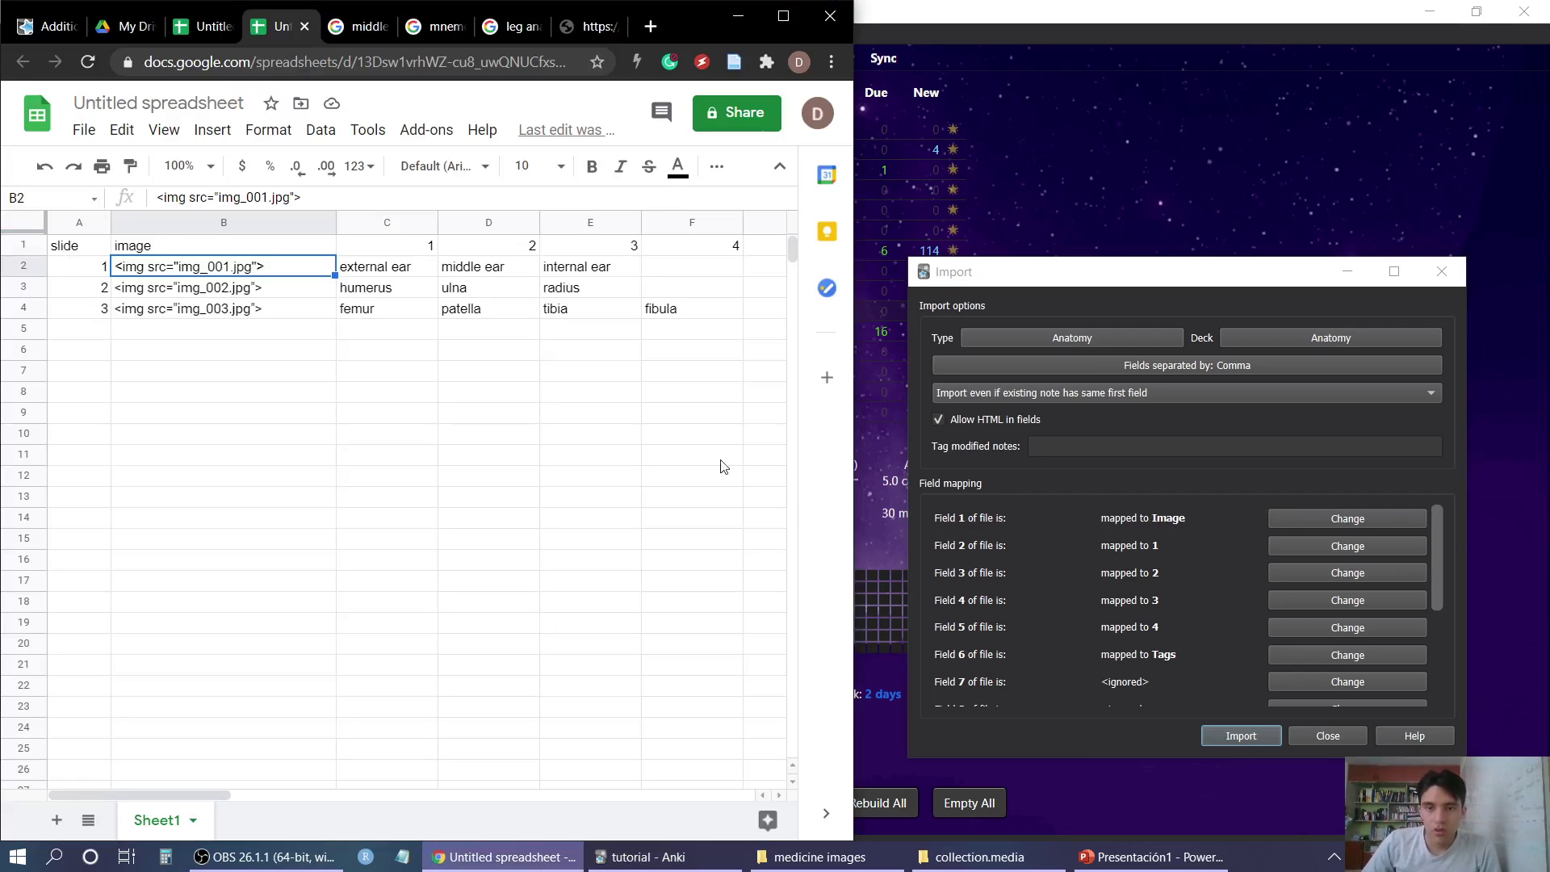
pyautogui.click(1328, 520)
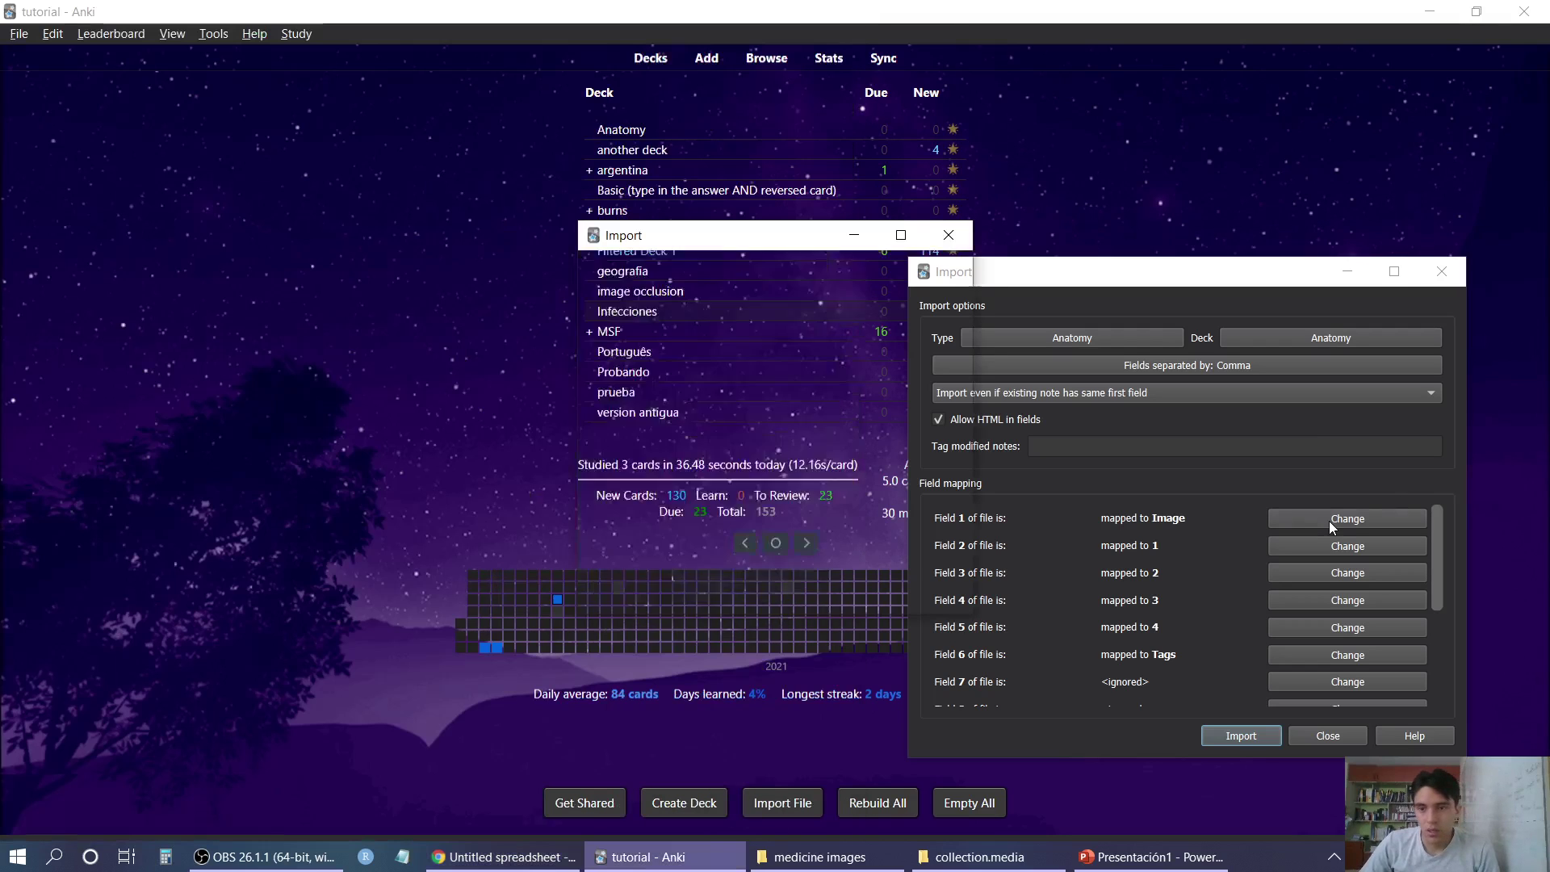
pyautogui.click(623, 387)
pyautogui.click(920, 592)
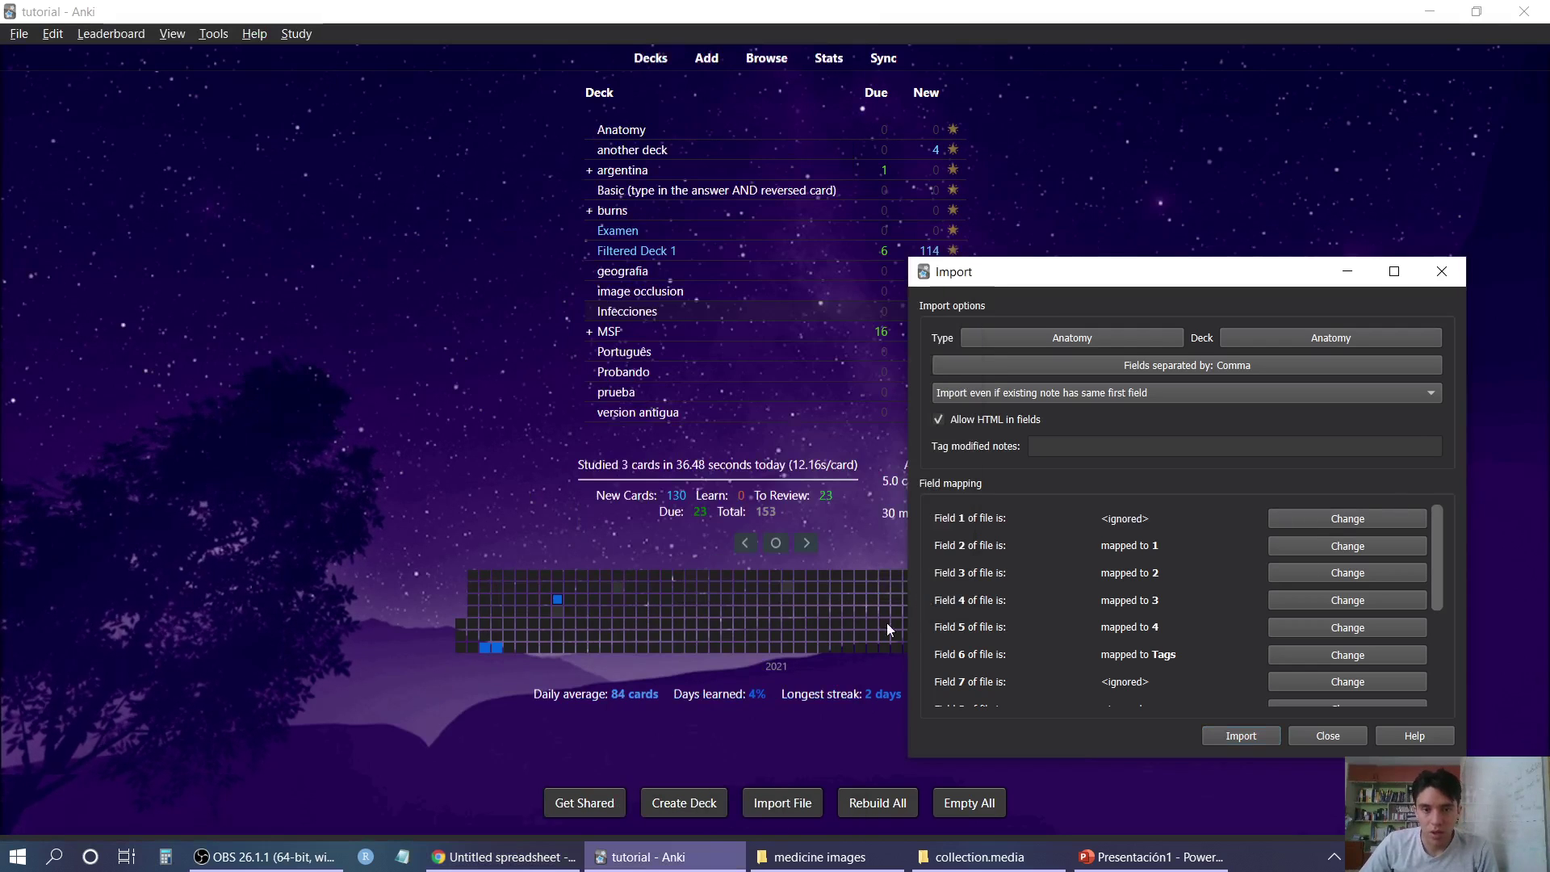
# Check the spreadsheet's column order and map field 2 of the file to Image
pyautogui.click(504, 856)
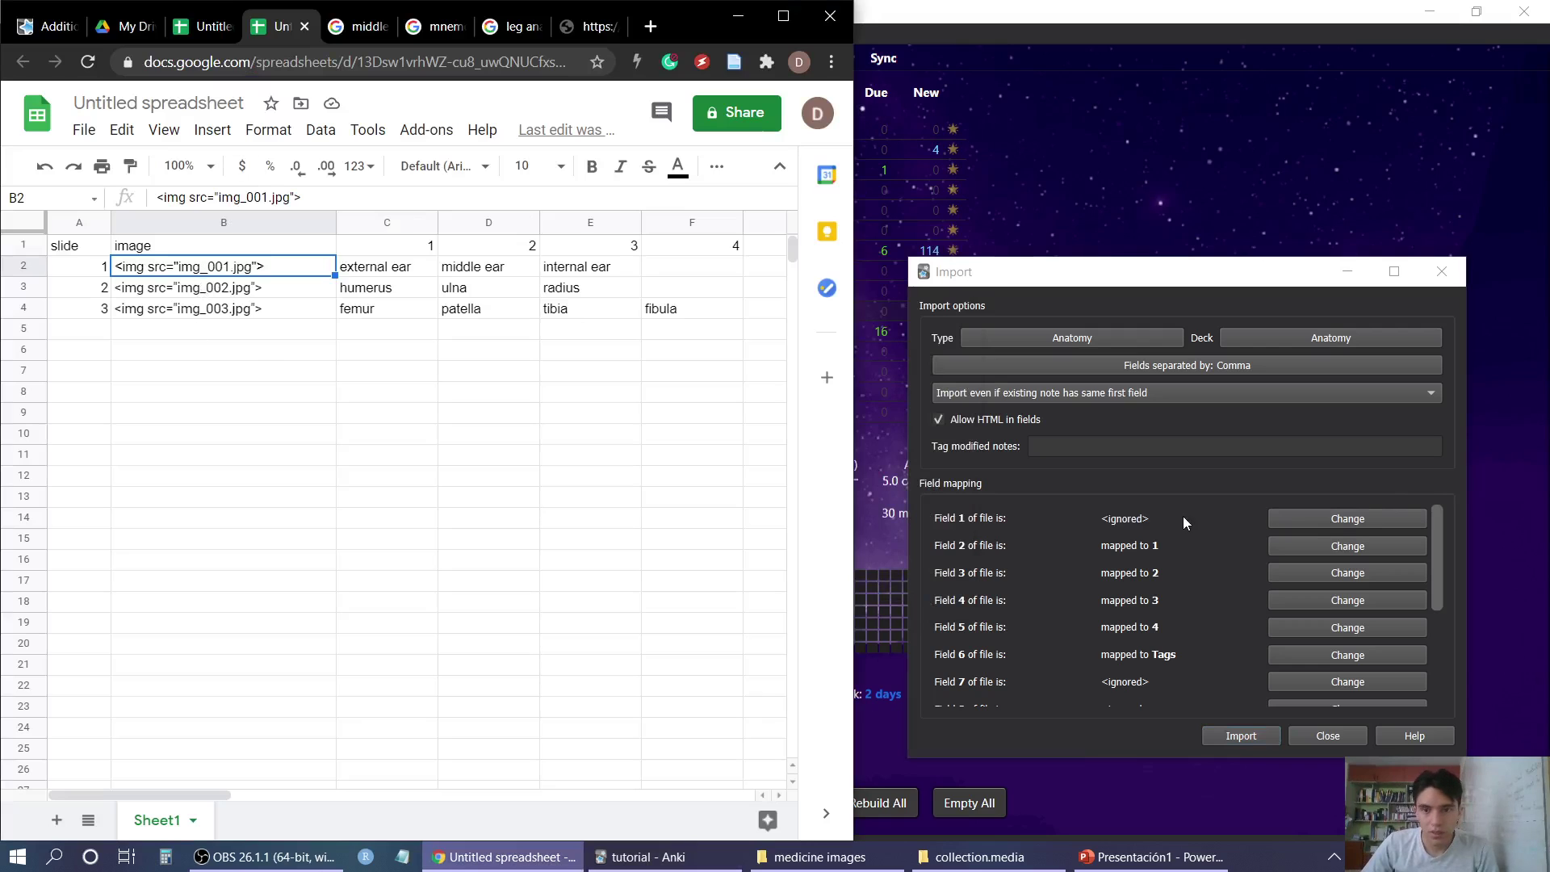
pyautogui.click(1291, 545)
pyautogui.click(657, 292)
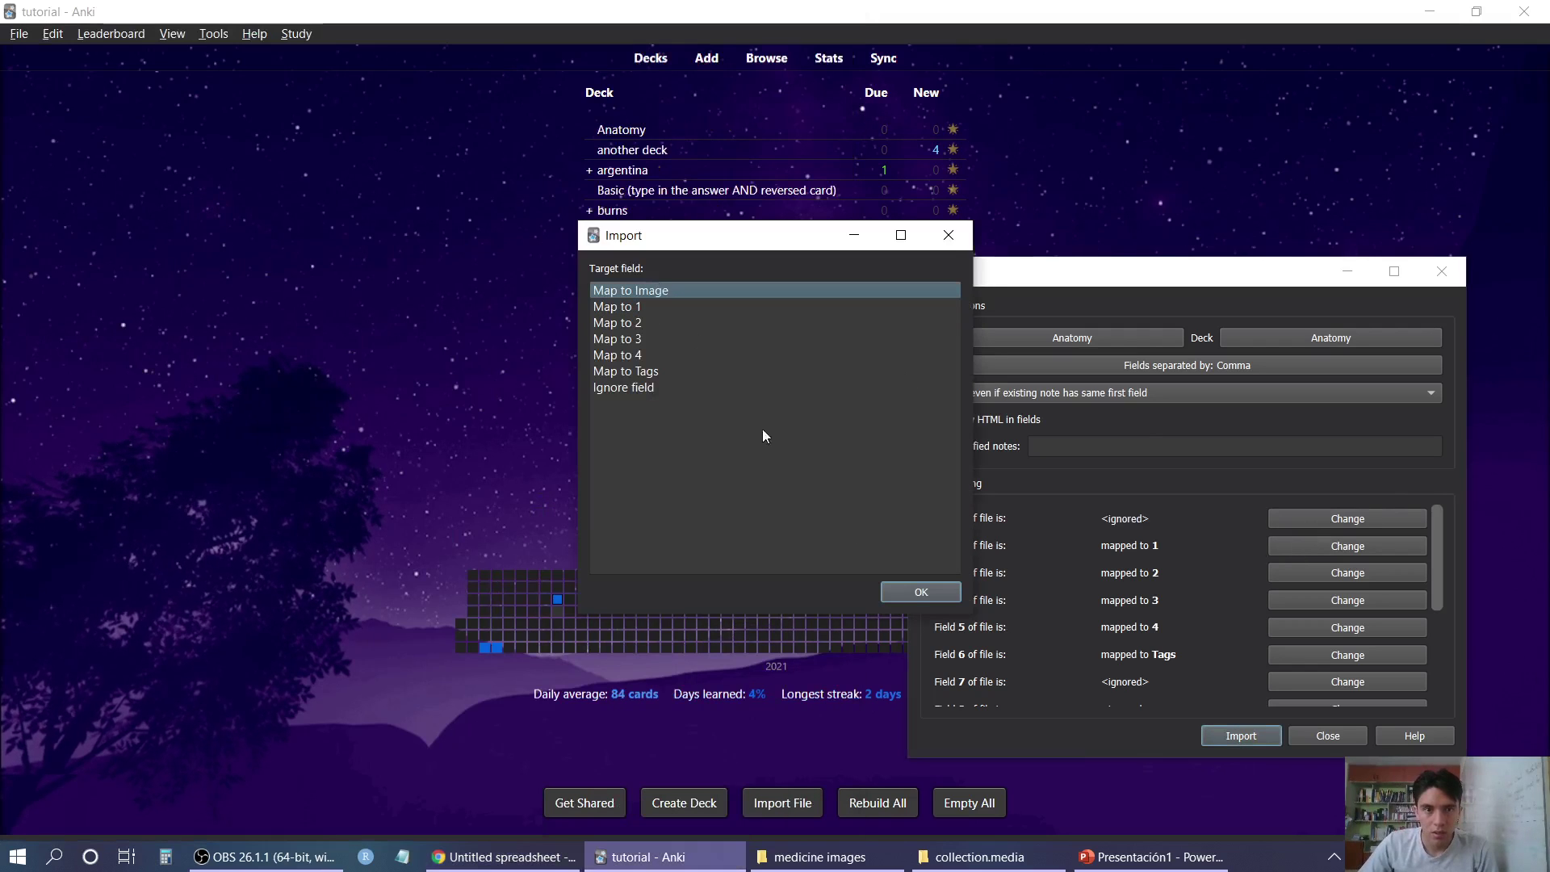
pyautogui.click(918, 591)
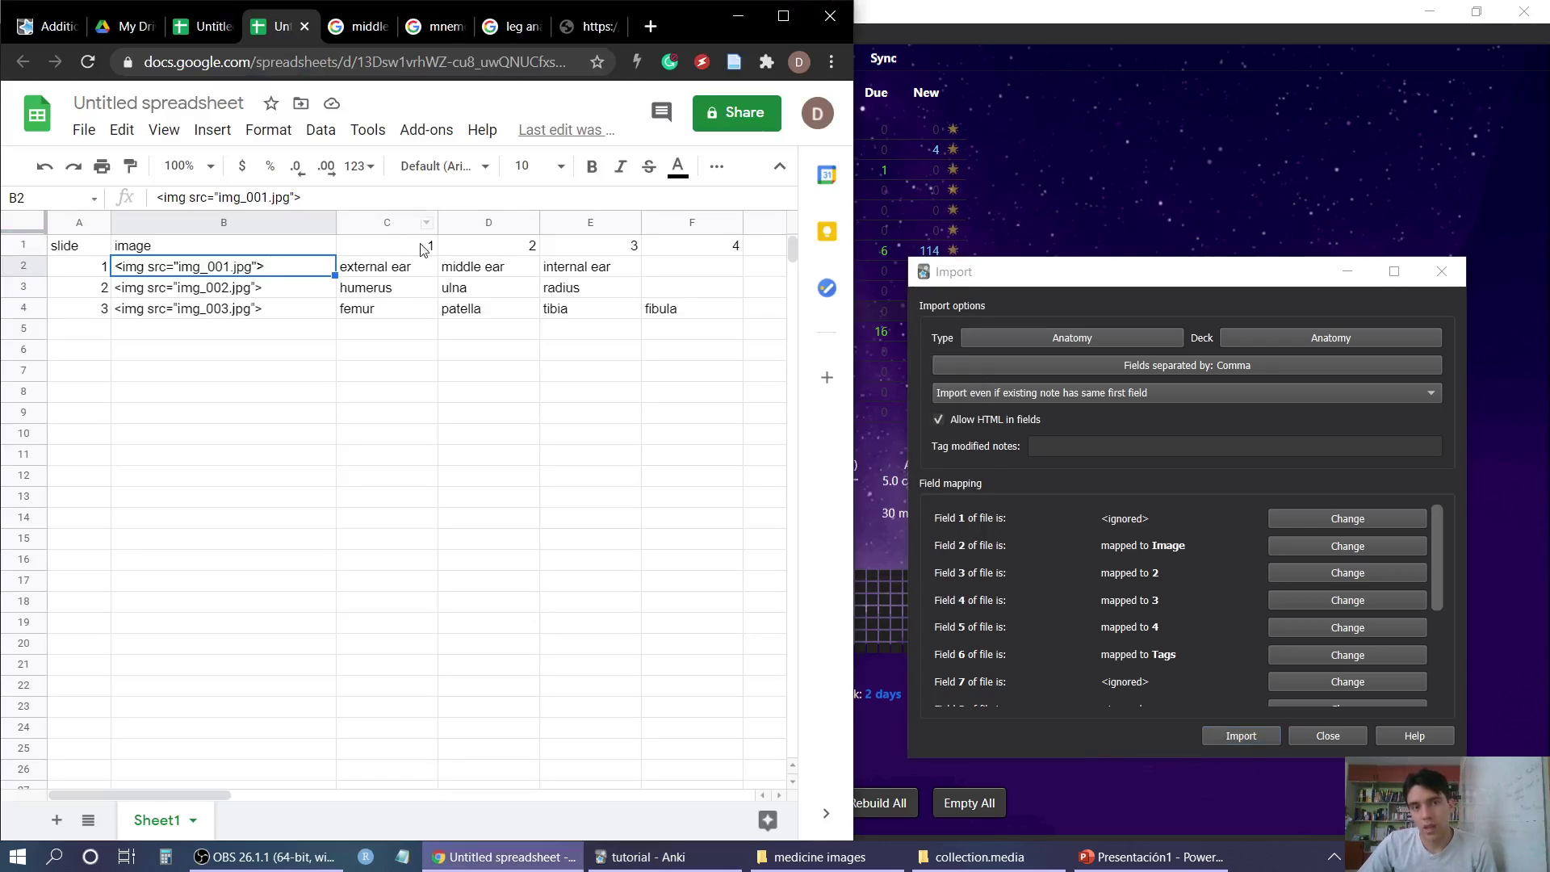
# Map field 3 of the file to 1 and field 4 to 2
pyautogui.click(1293, 573)
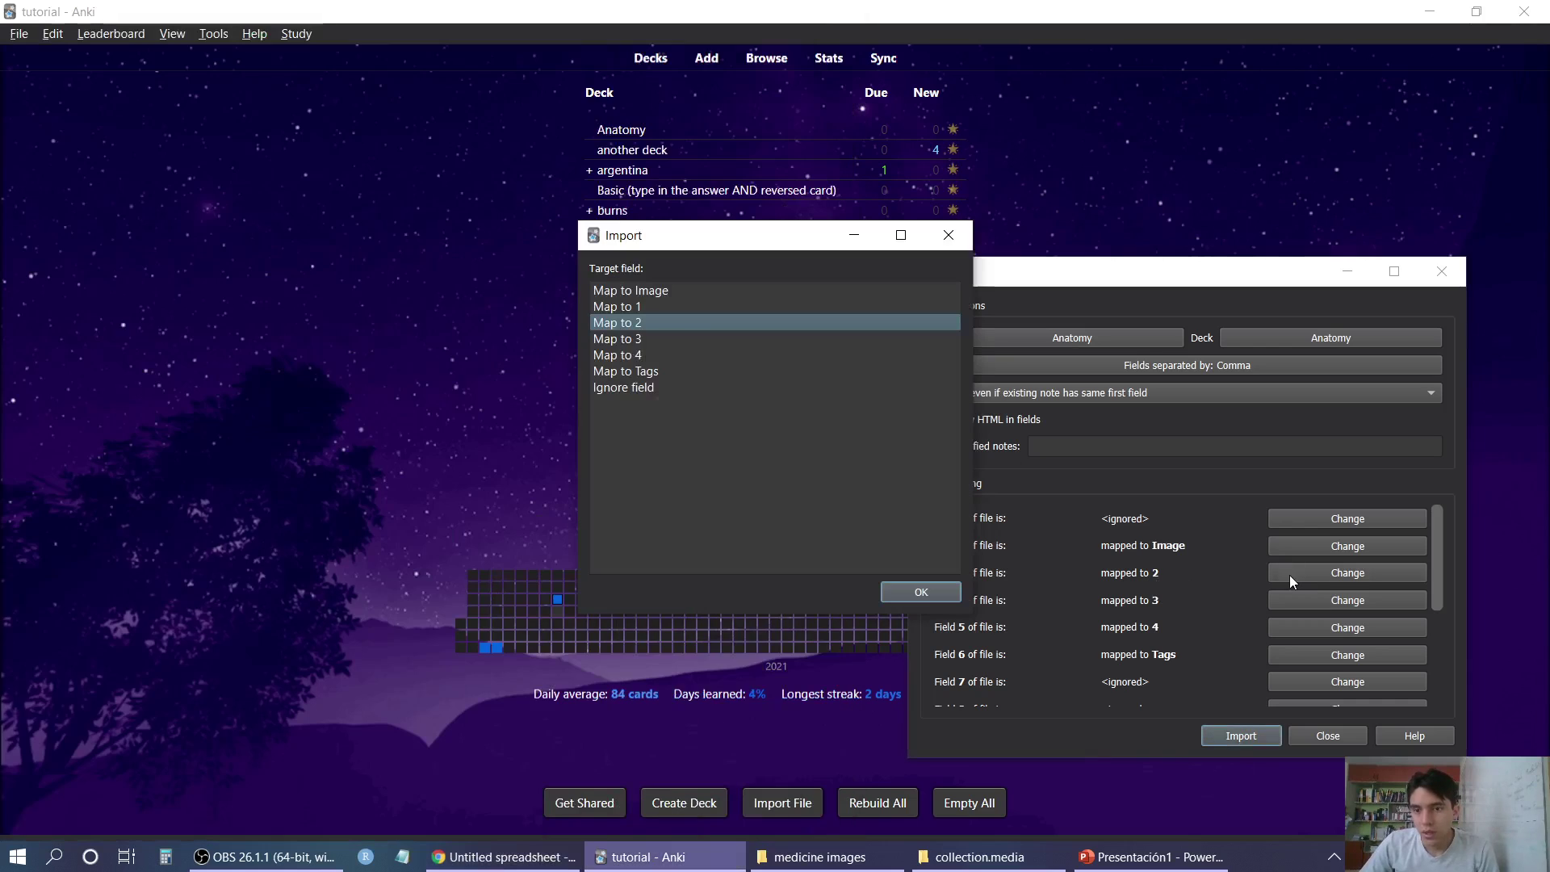
pyautogui.click(673, 309)
pyautogui.click(922, 592)
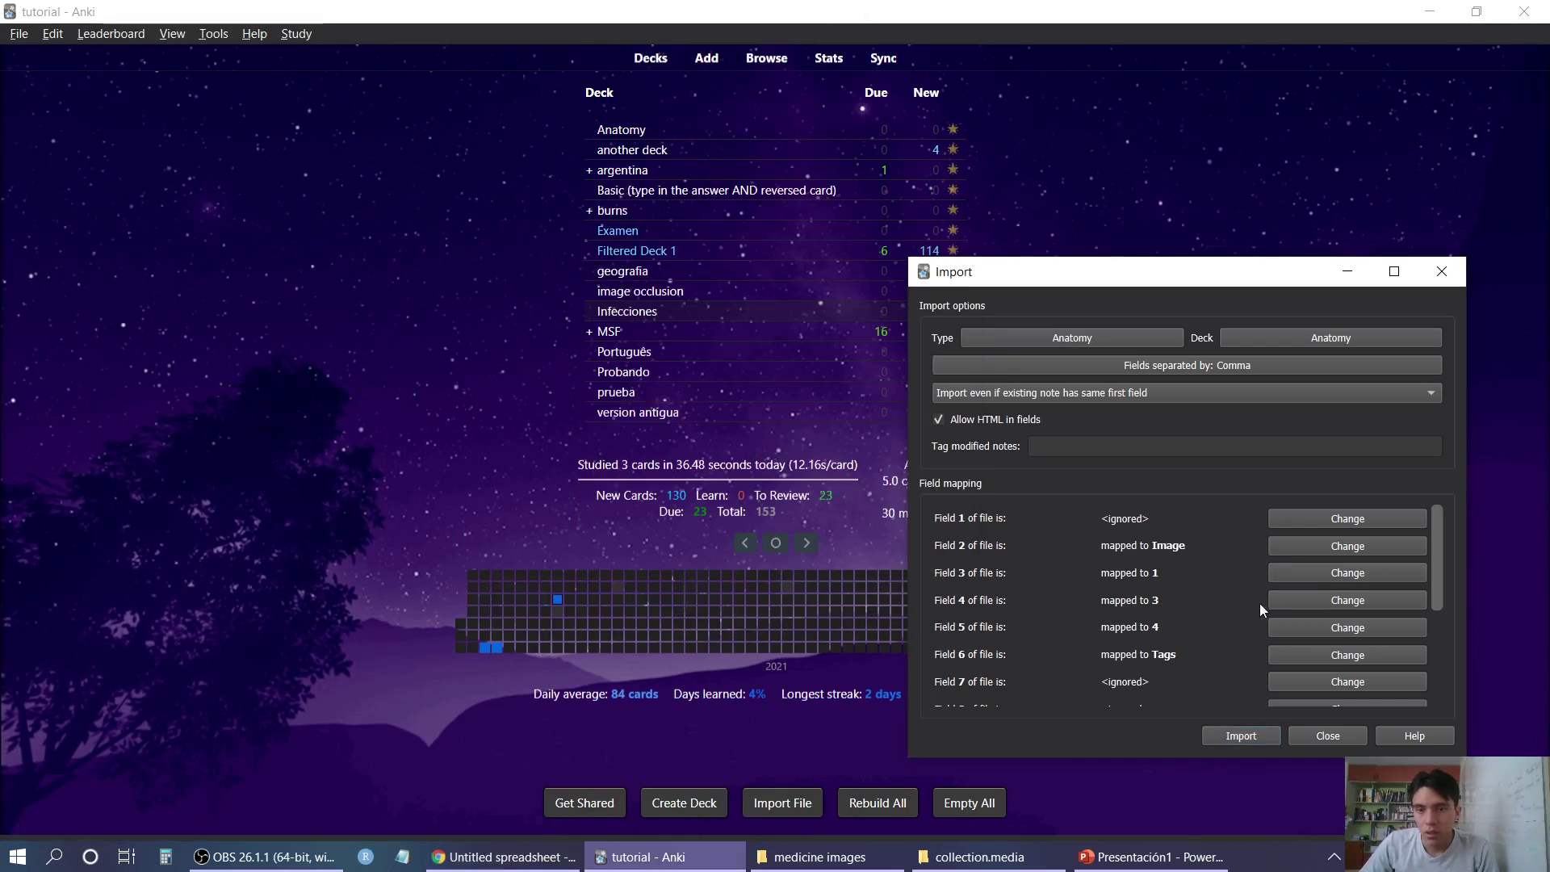
pyautogui.click(1286, 602)
pyautogui.click(657, 324)
pyautogui.click(921, 597)
# Map field 5 of the file to 3 and field 6 to 4
pyautogui.click(1285, 633)
pyautogui.click(678, 341)
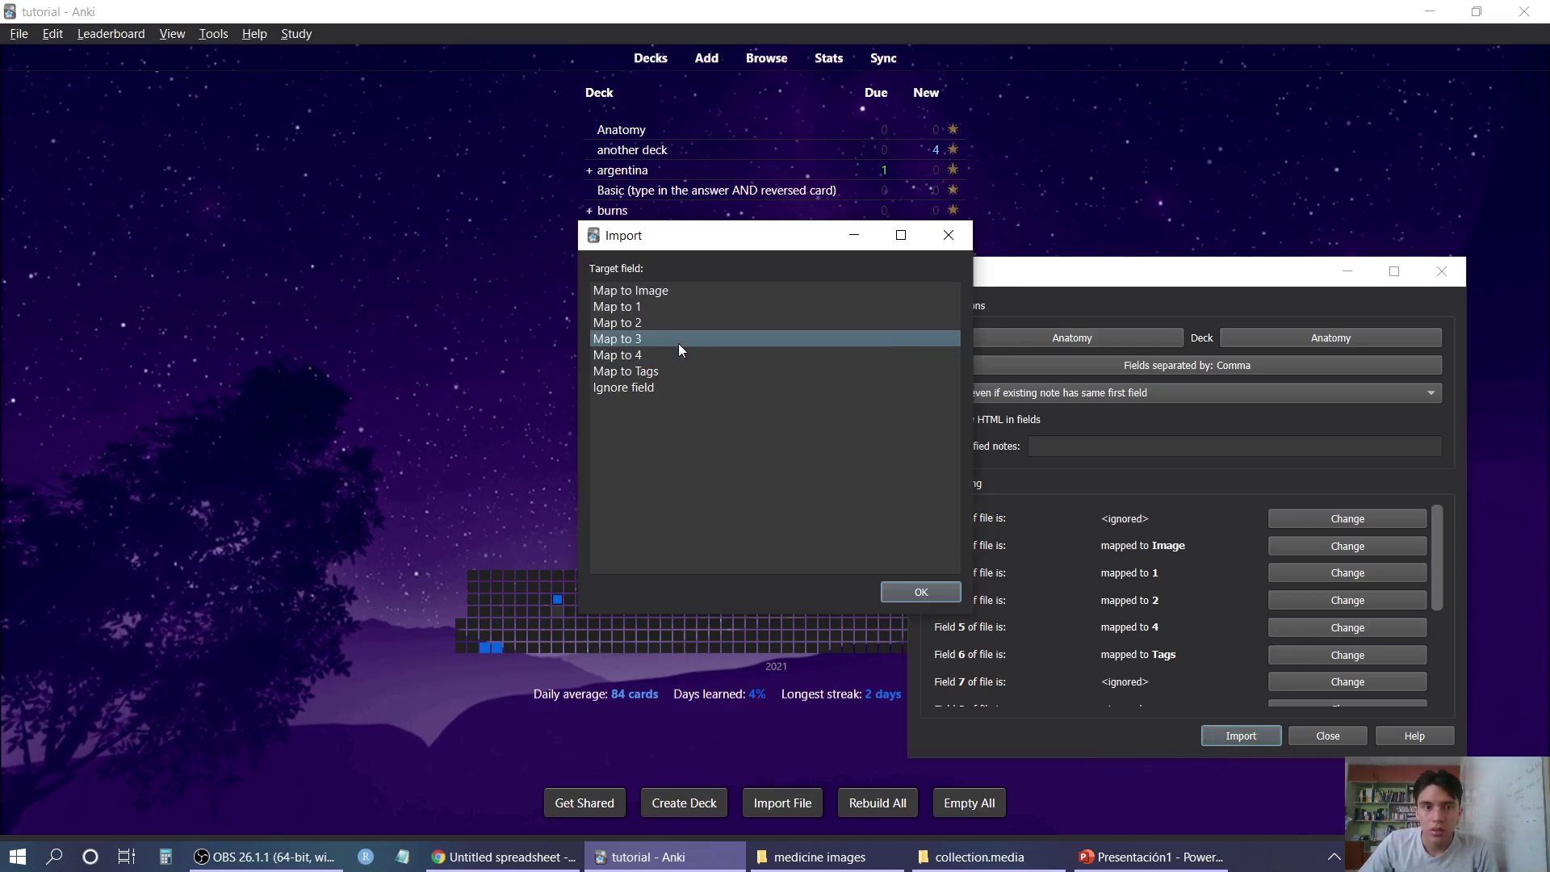
pyautogui.click(921, 593)
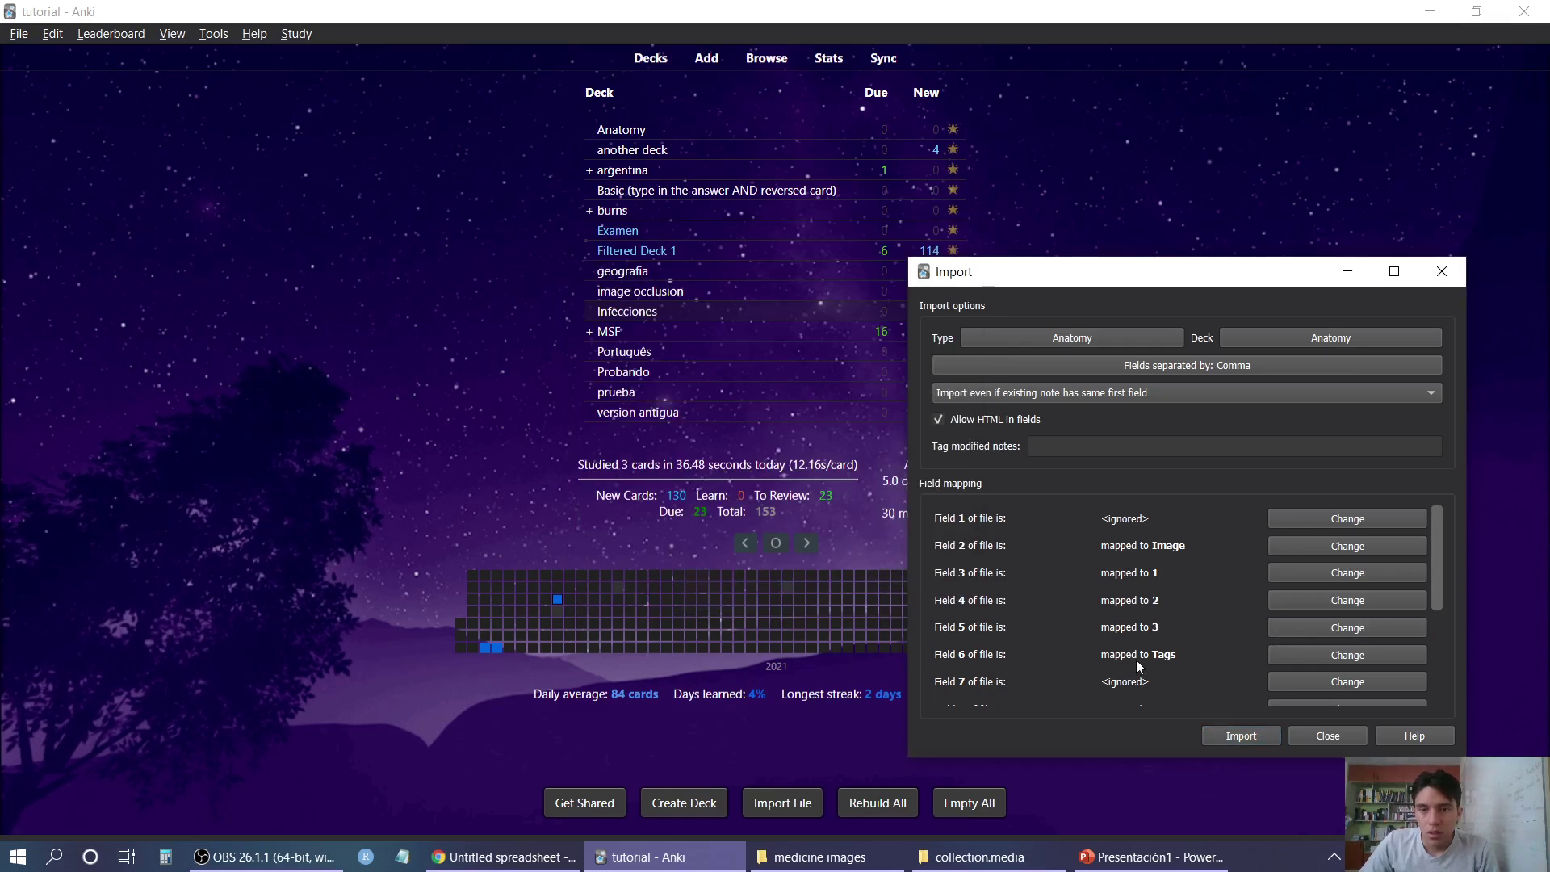
pyautogui.click(1291, 661)
pyautogui.click(670, 355)
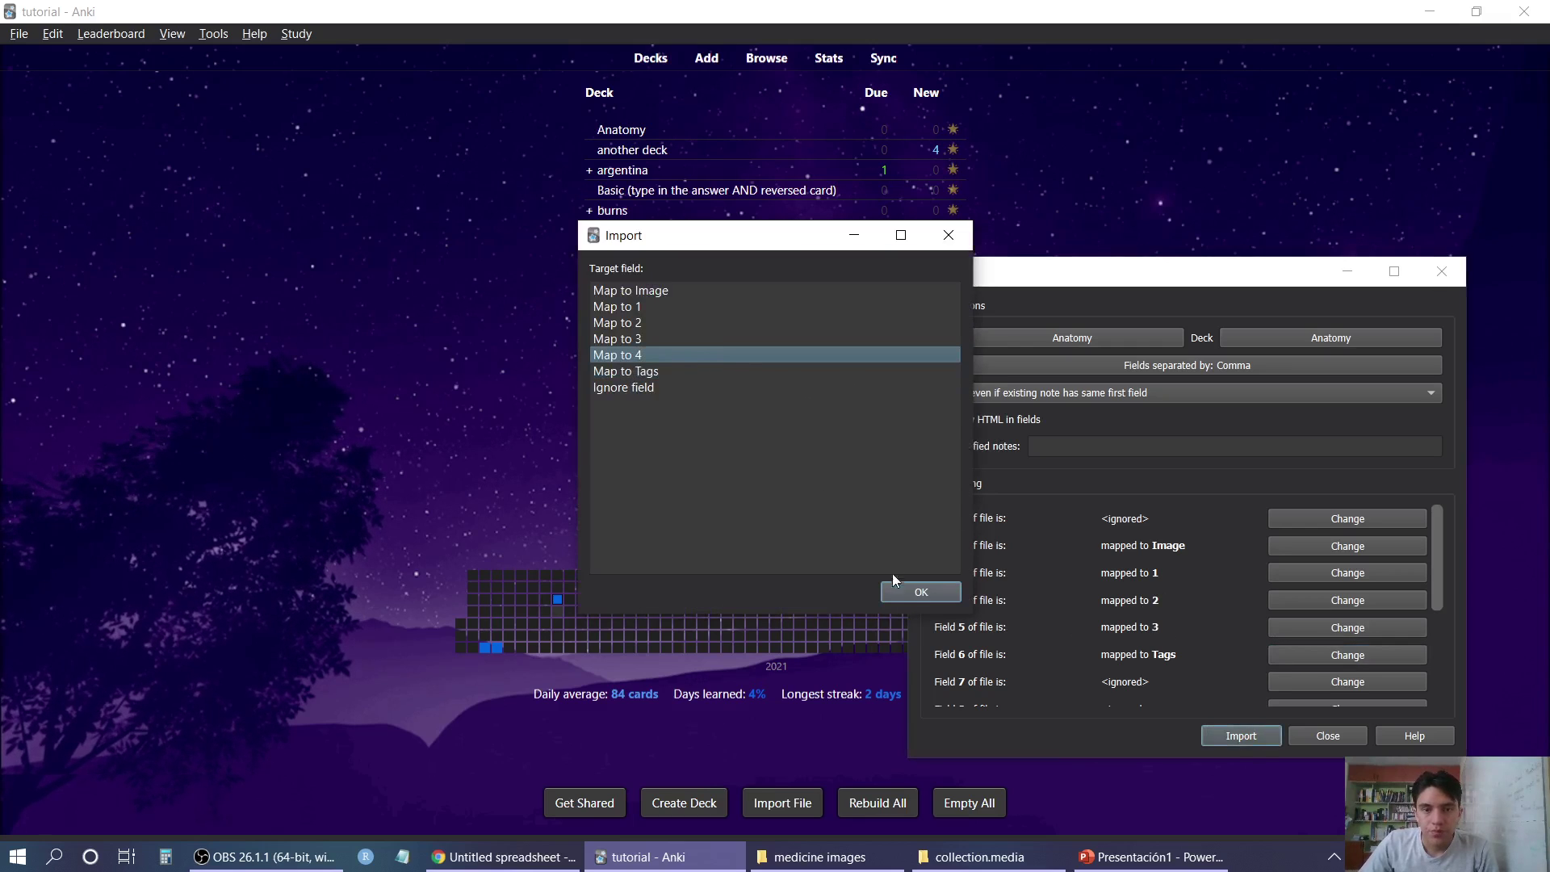
pyautogui.click(916, 590)
# Review the remaining field mappings, import the file into the Anatomy deck and dismiss the import report
pyautogui.scroll(-3, 1199, 591)
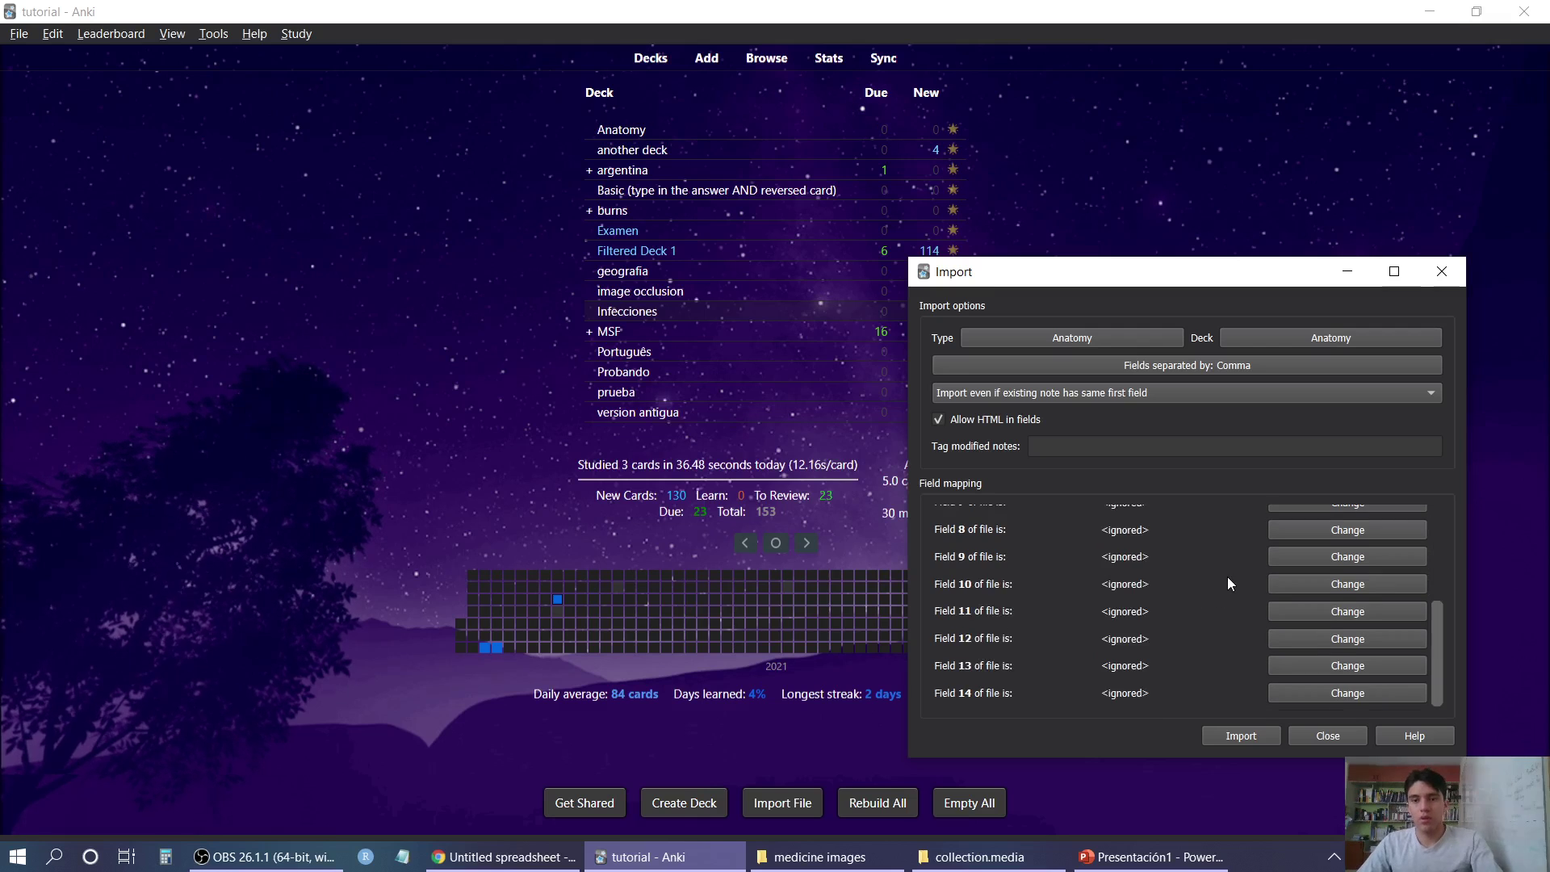
pyautogui.scroll(3, 1227, 574)
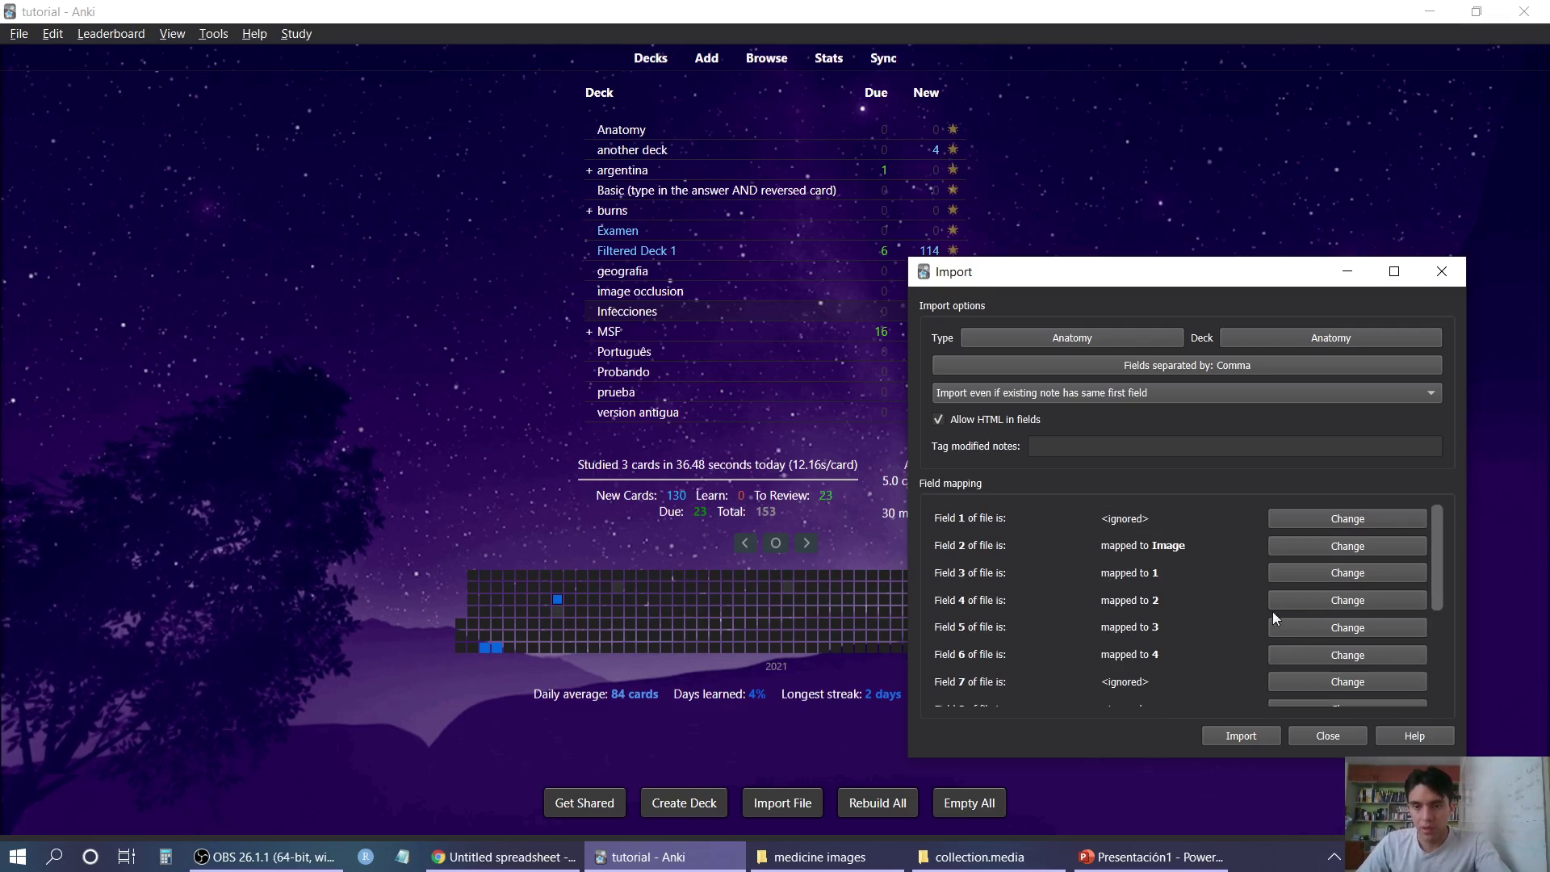
pyautogui.click(1240, 735)
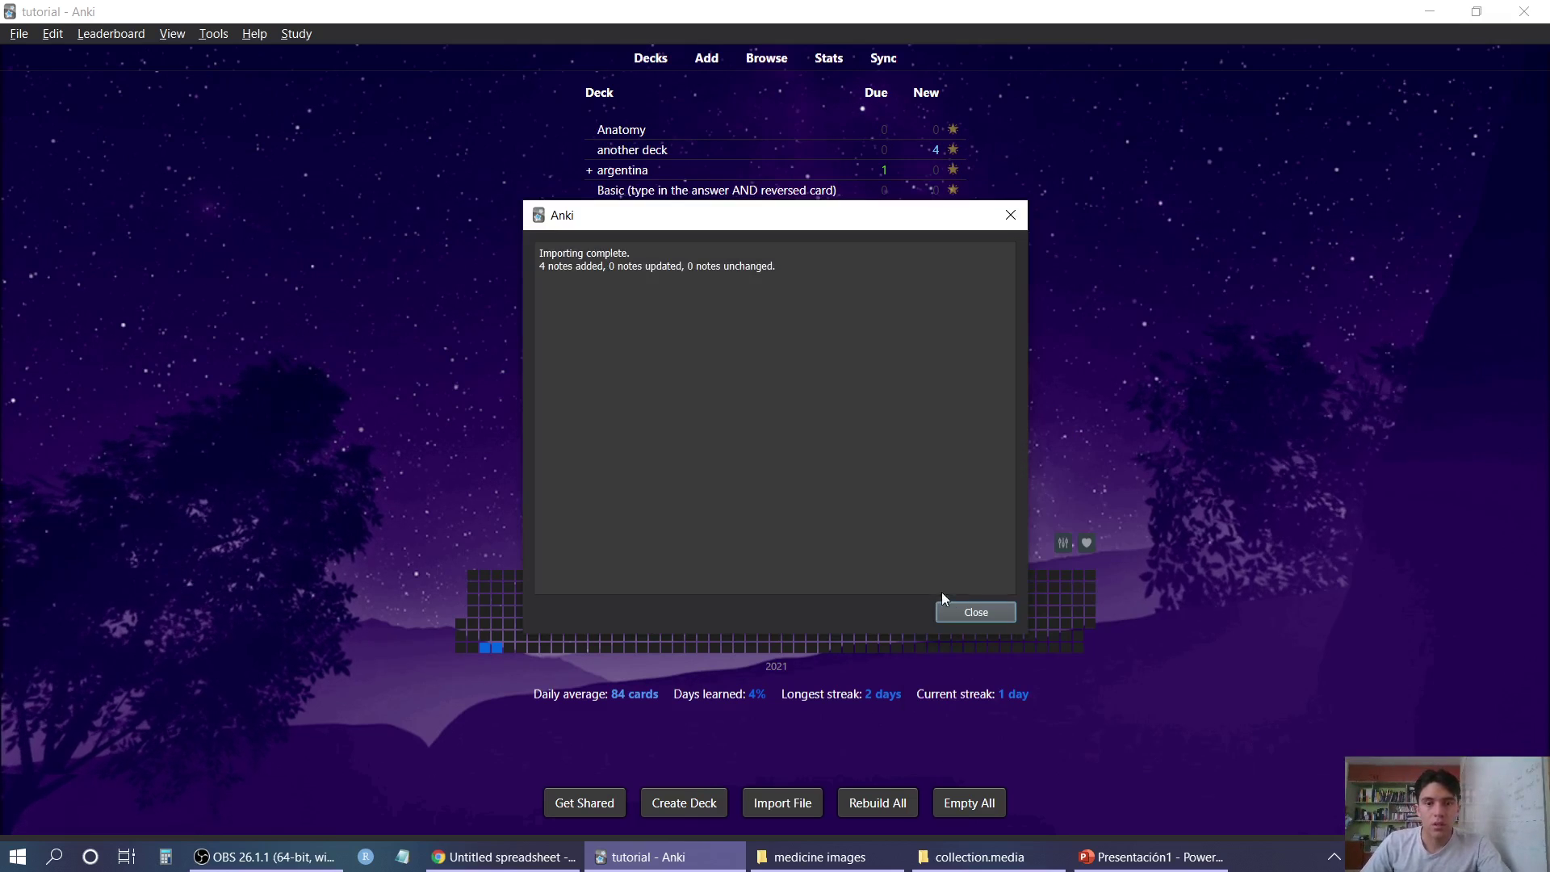
pyautogui.click(952, 613)
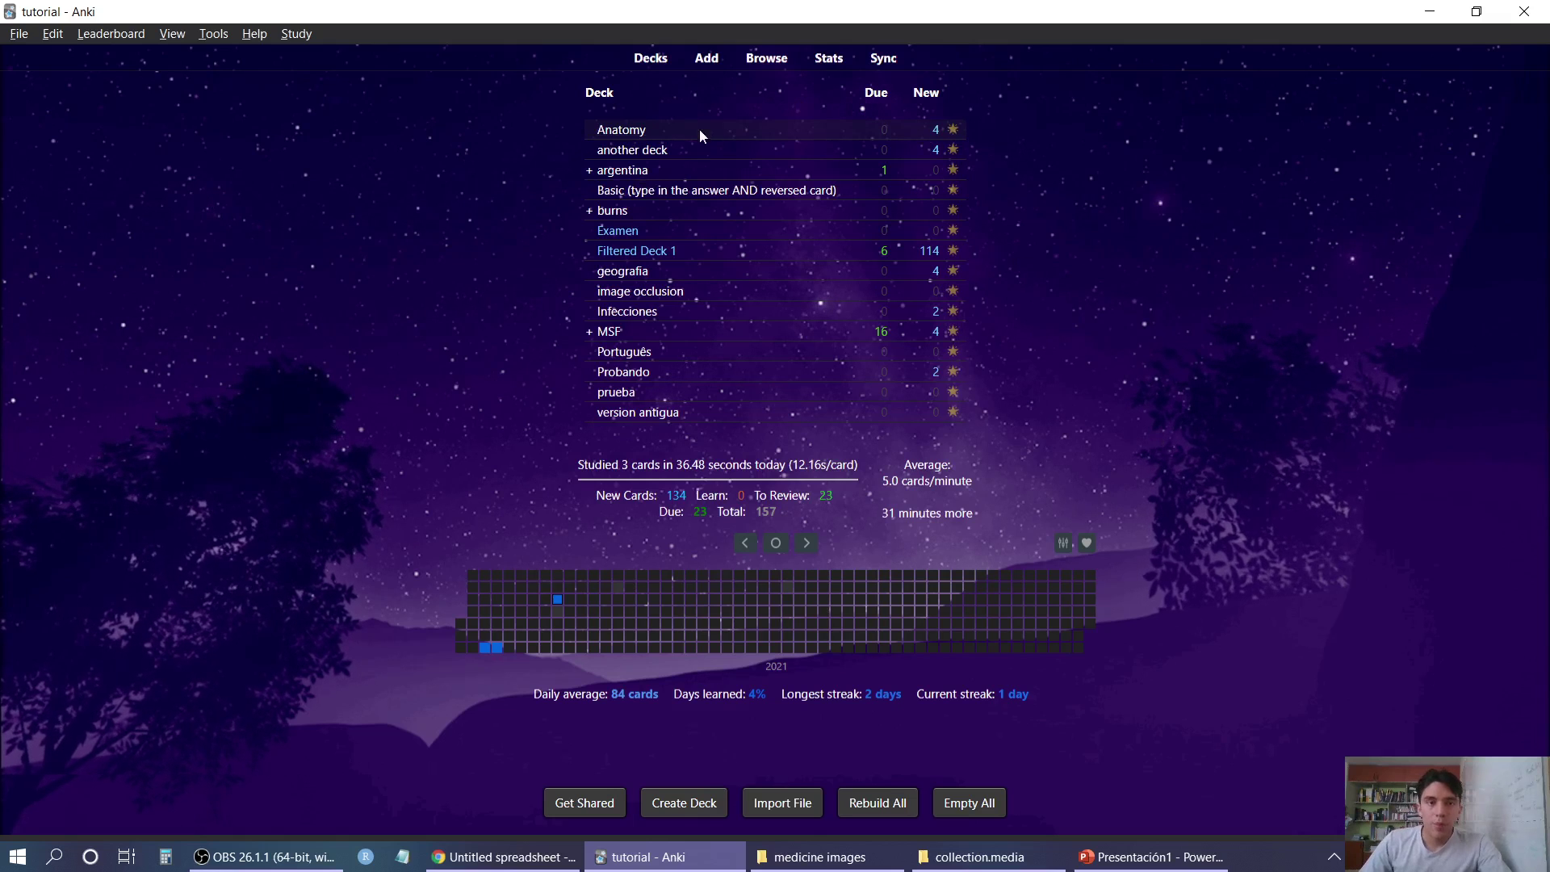
# Start studying the Anatomy deck to check how its first card displays, and return to the deck list
pyautogui.click(620, 131)
pyautogui.press('s')
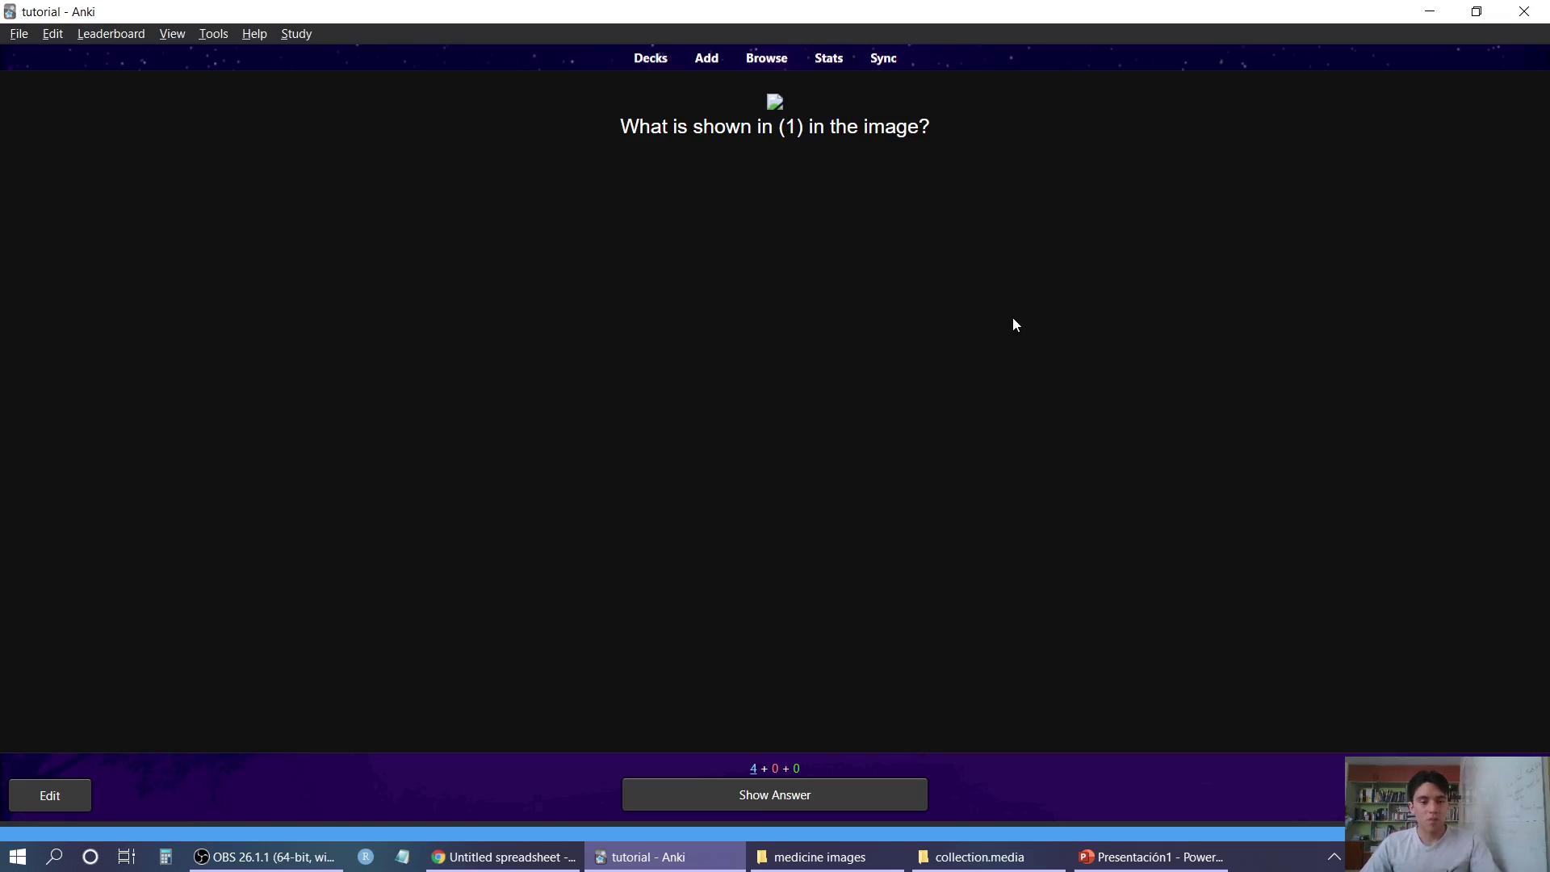
pyautogui.press('d')
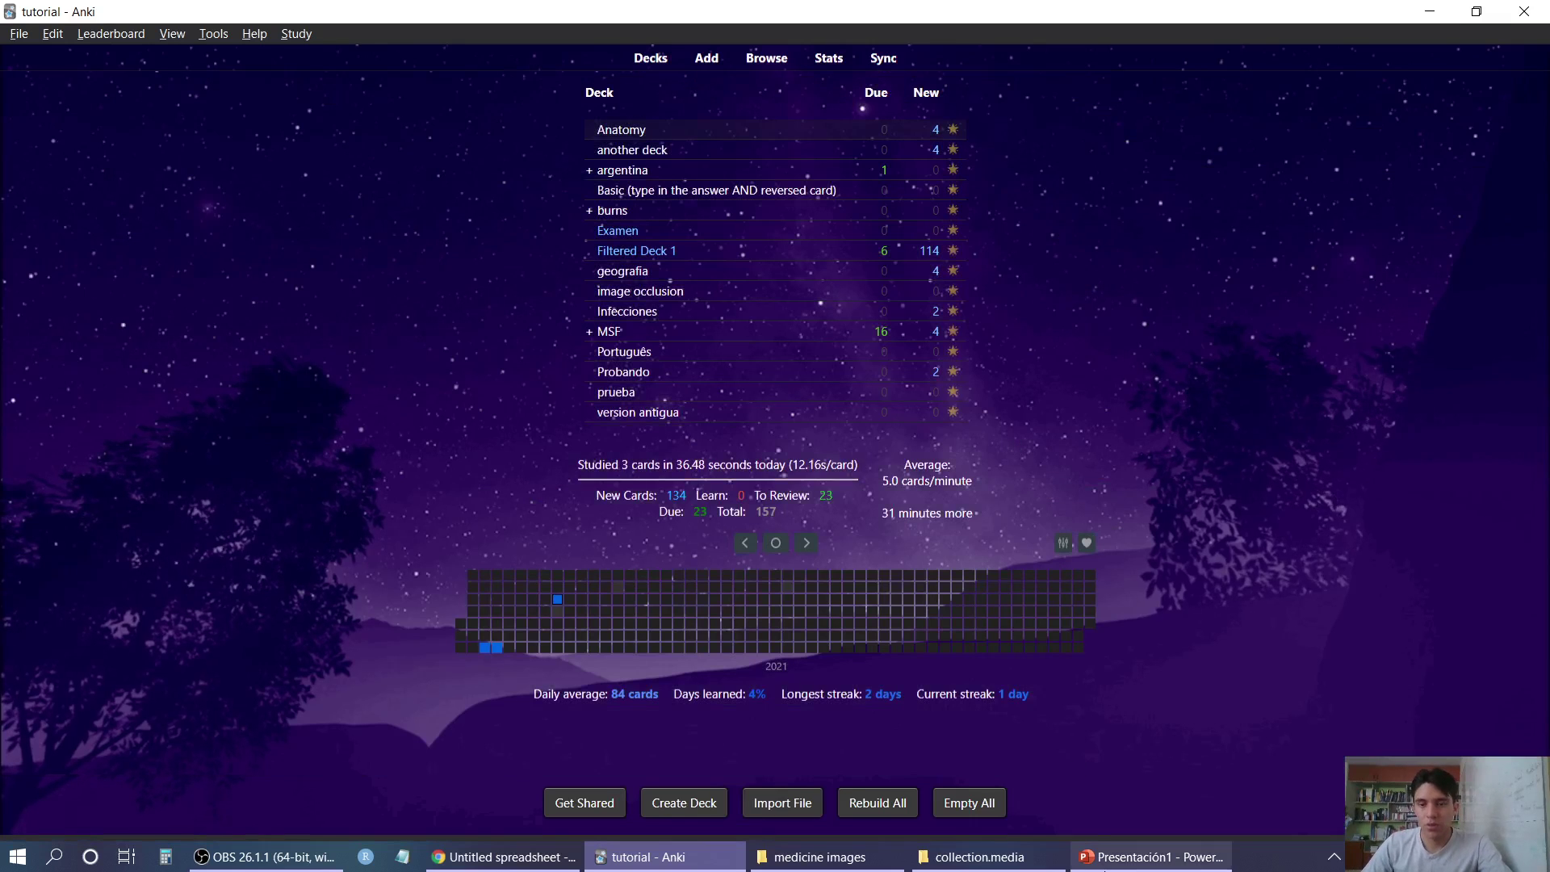
# Switch to the PowerPoint presentation and go to the first slide with the ear diagrams
pyautogui.click(1150, 856)
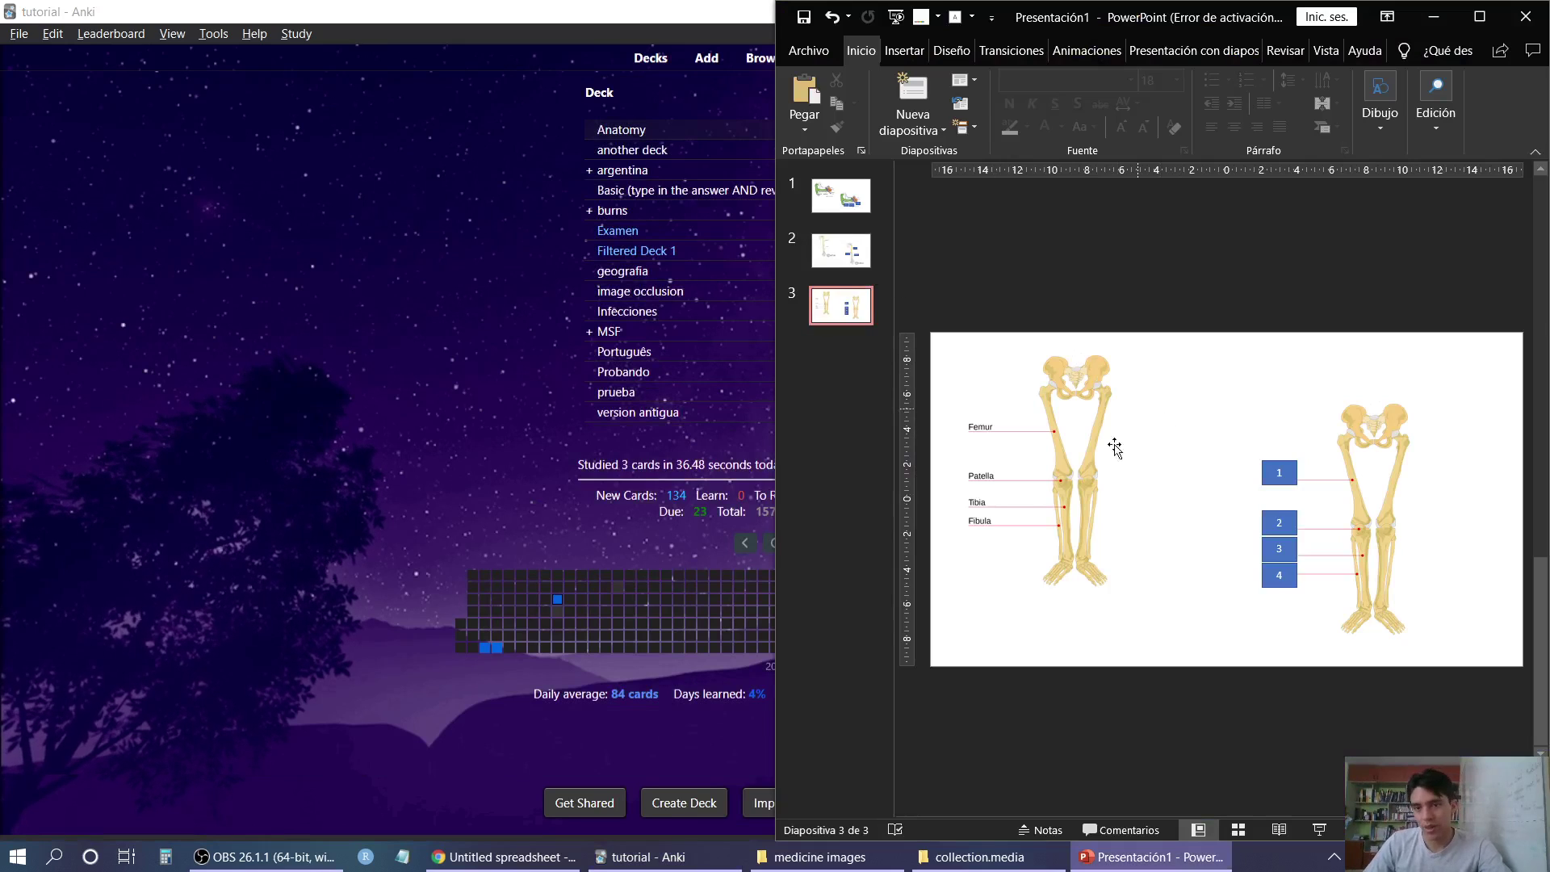
pyautogui.press('Up')
pyautogui.press('Up')
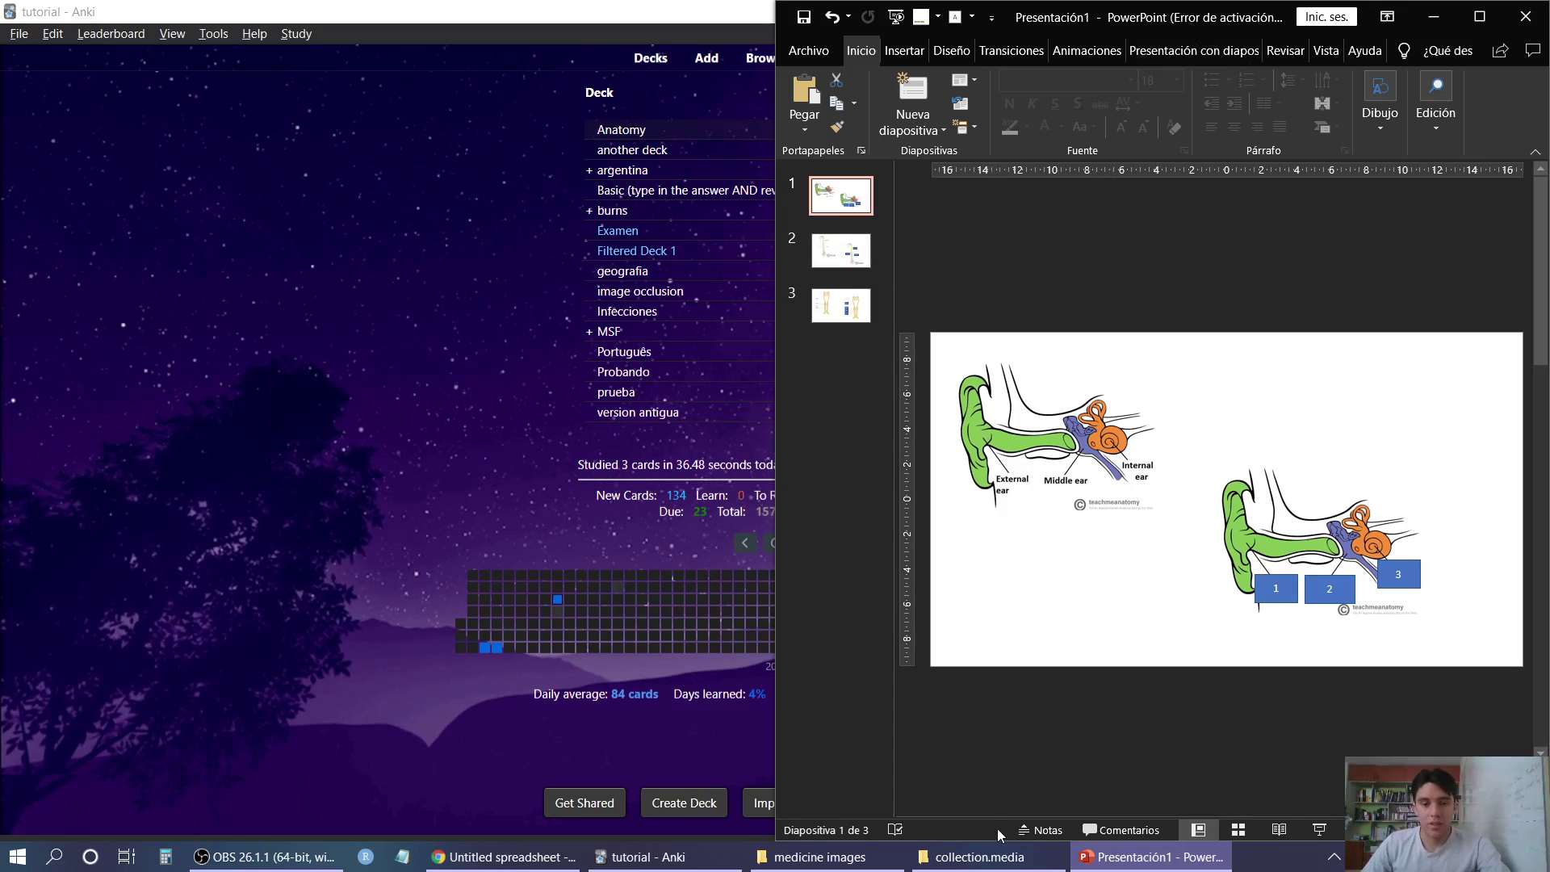
# Check the files in the collection.media folder and the image file names in the spreadsheet's image column
pyautogui.click(981, 857)
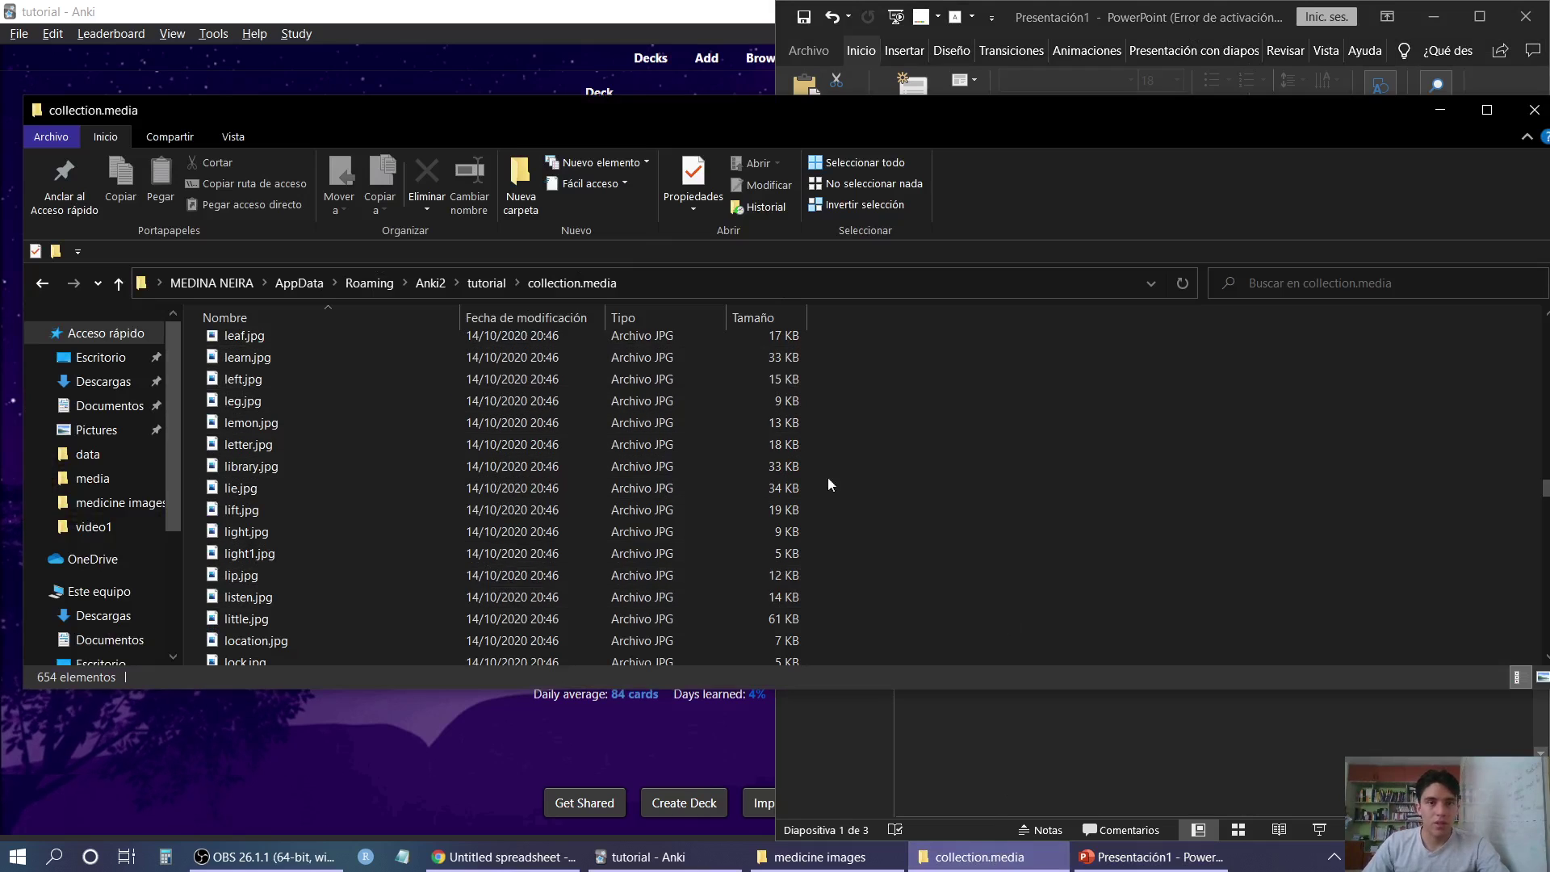
pyautogui.scroll(-6, 574, 482)
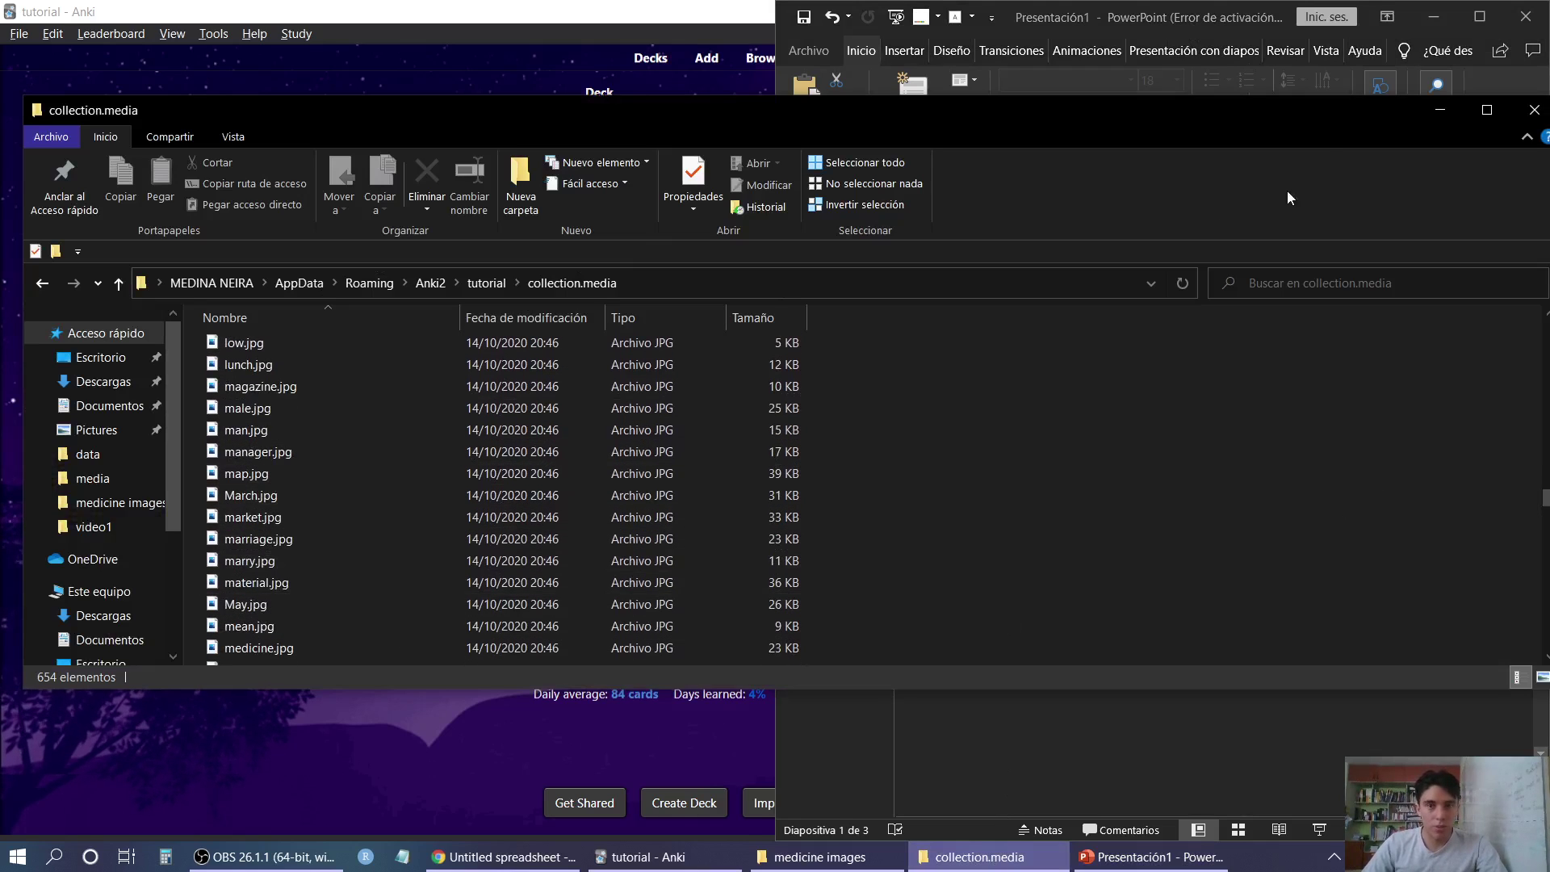
pyautogui.click(1440, 110)
pyautogui.click(533, 857)
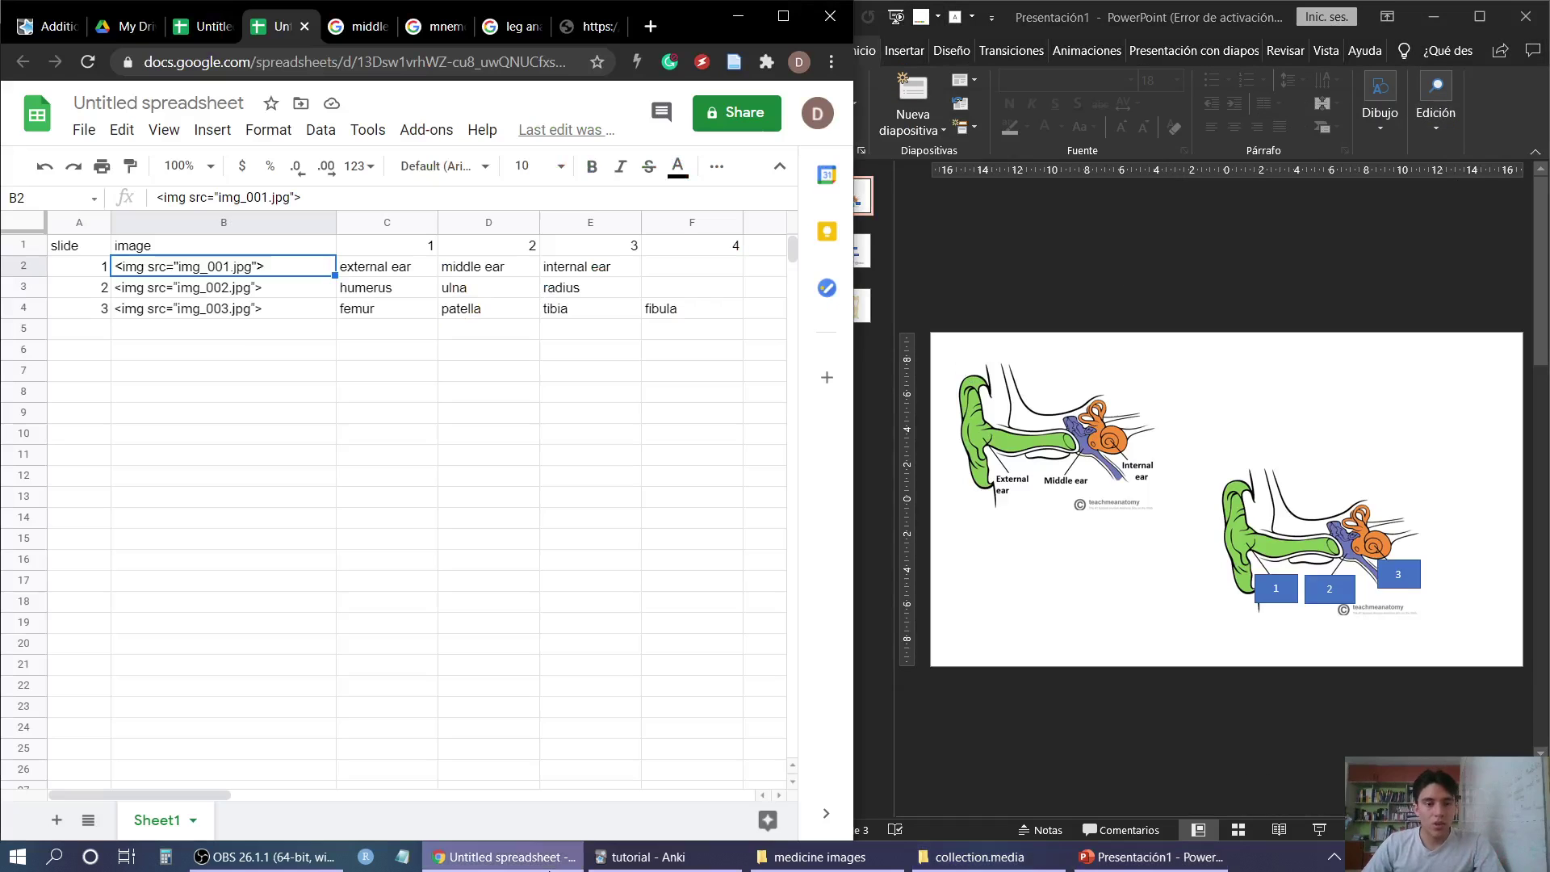
pyautogui.click(196, 293)
pyautogui.click(216, 311)
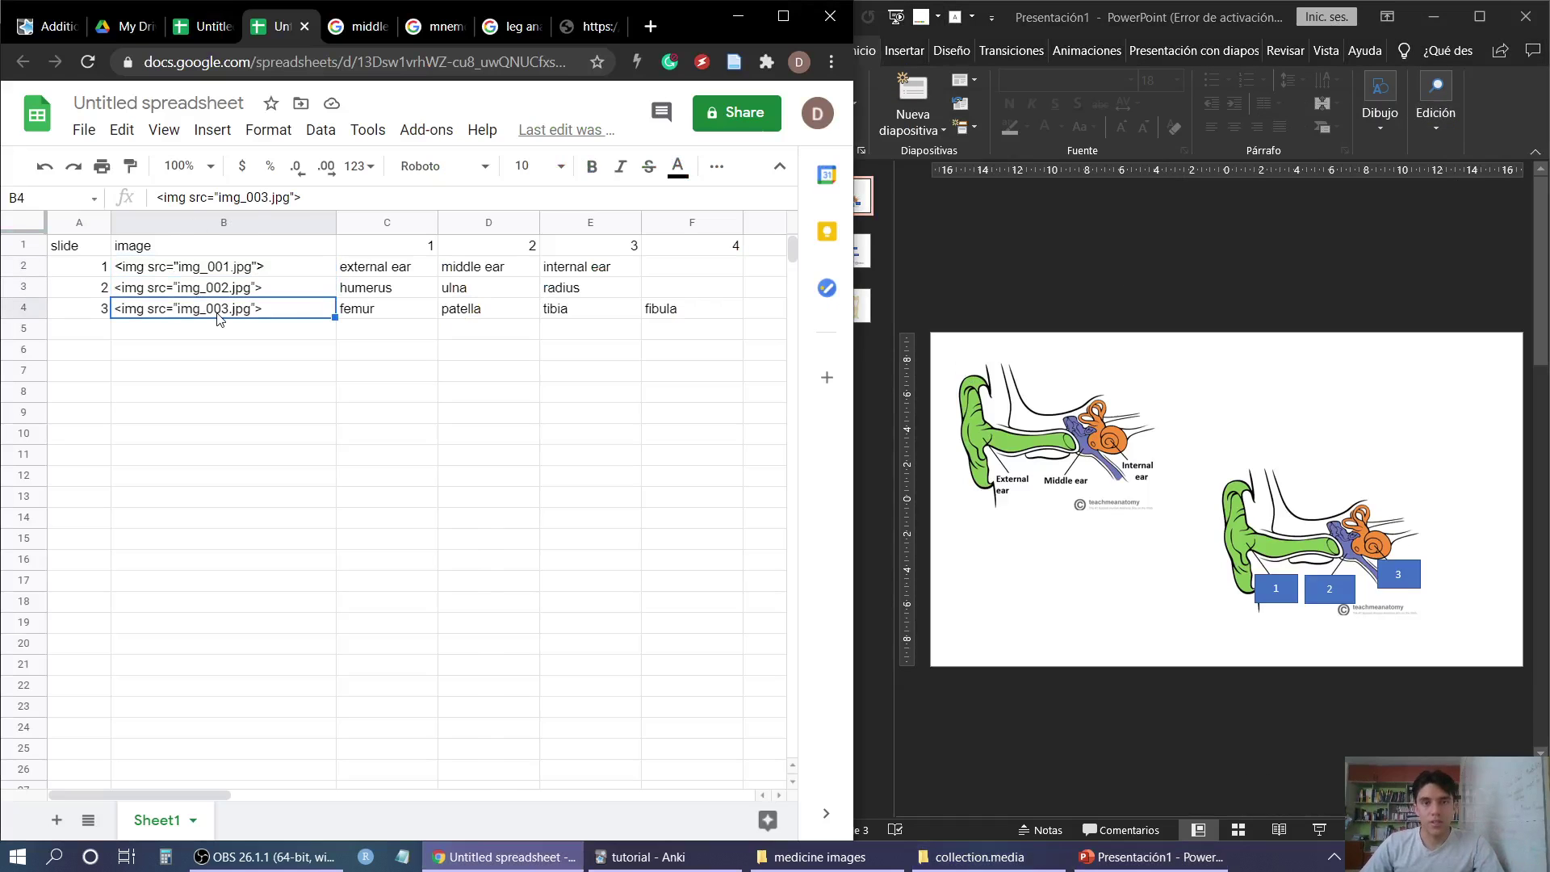
pyautogui.click(736, 17)
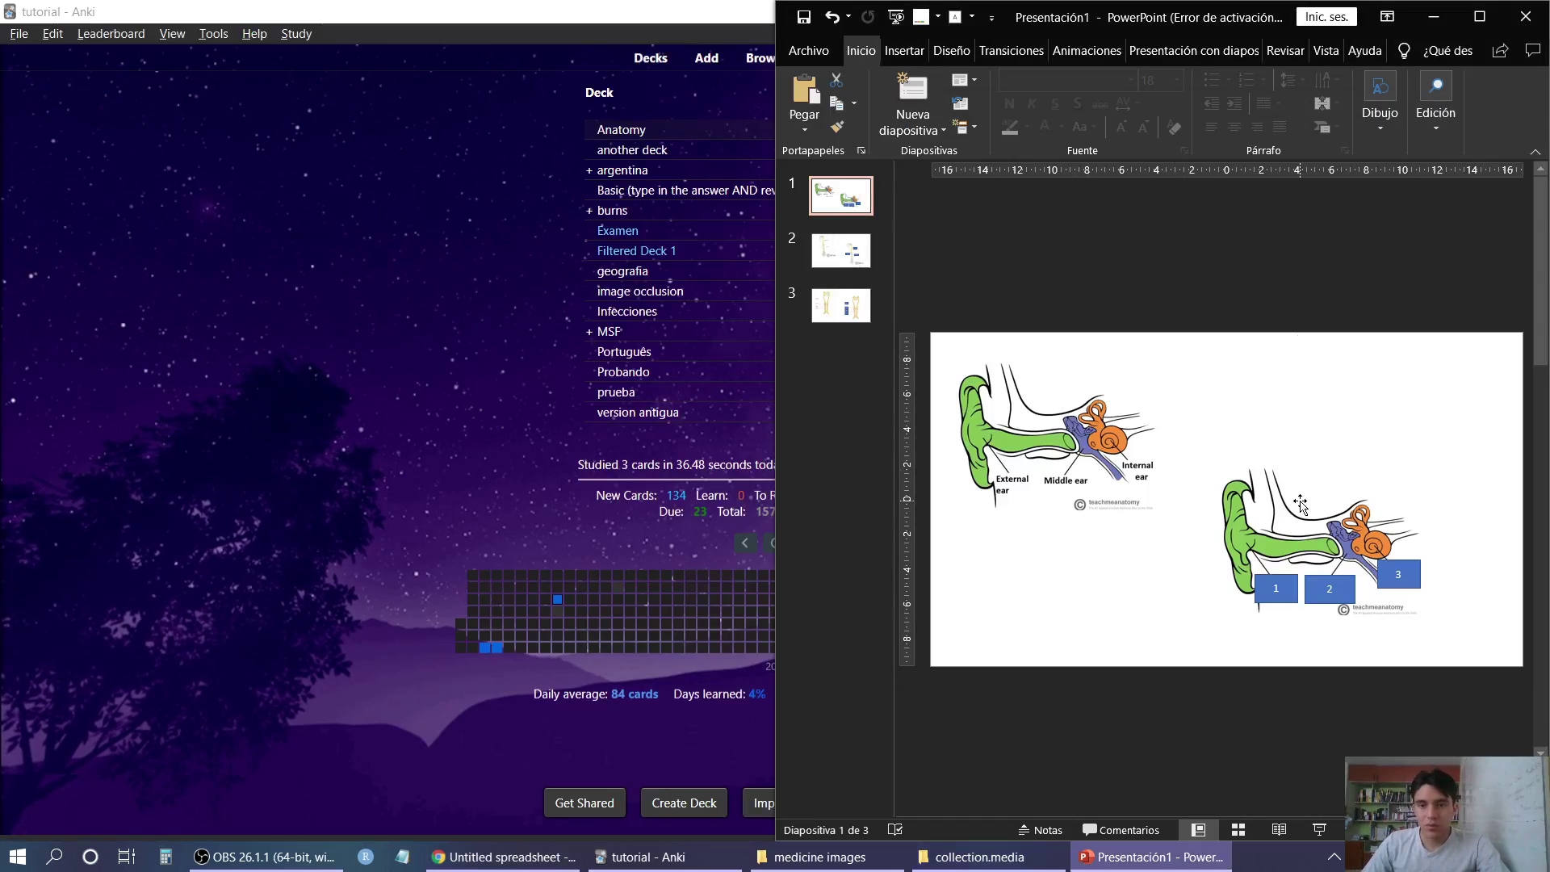
# Arrange the PowerPoint window side by side with the medicine images folder window
pyautogui.moveTo(1194, 22); pyautogui.dragTo(501, 29)
pyautogui.click(979, 857)
pyautogui.click(819, 856)
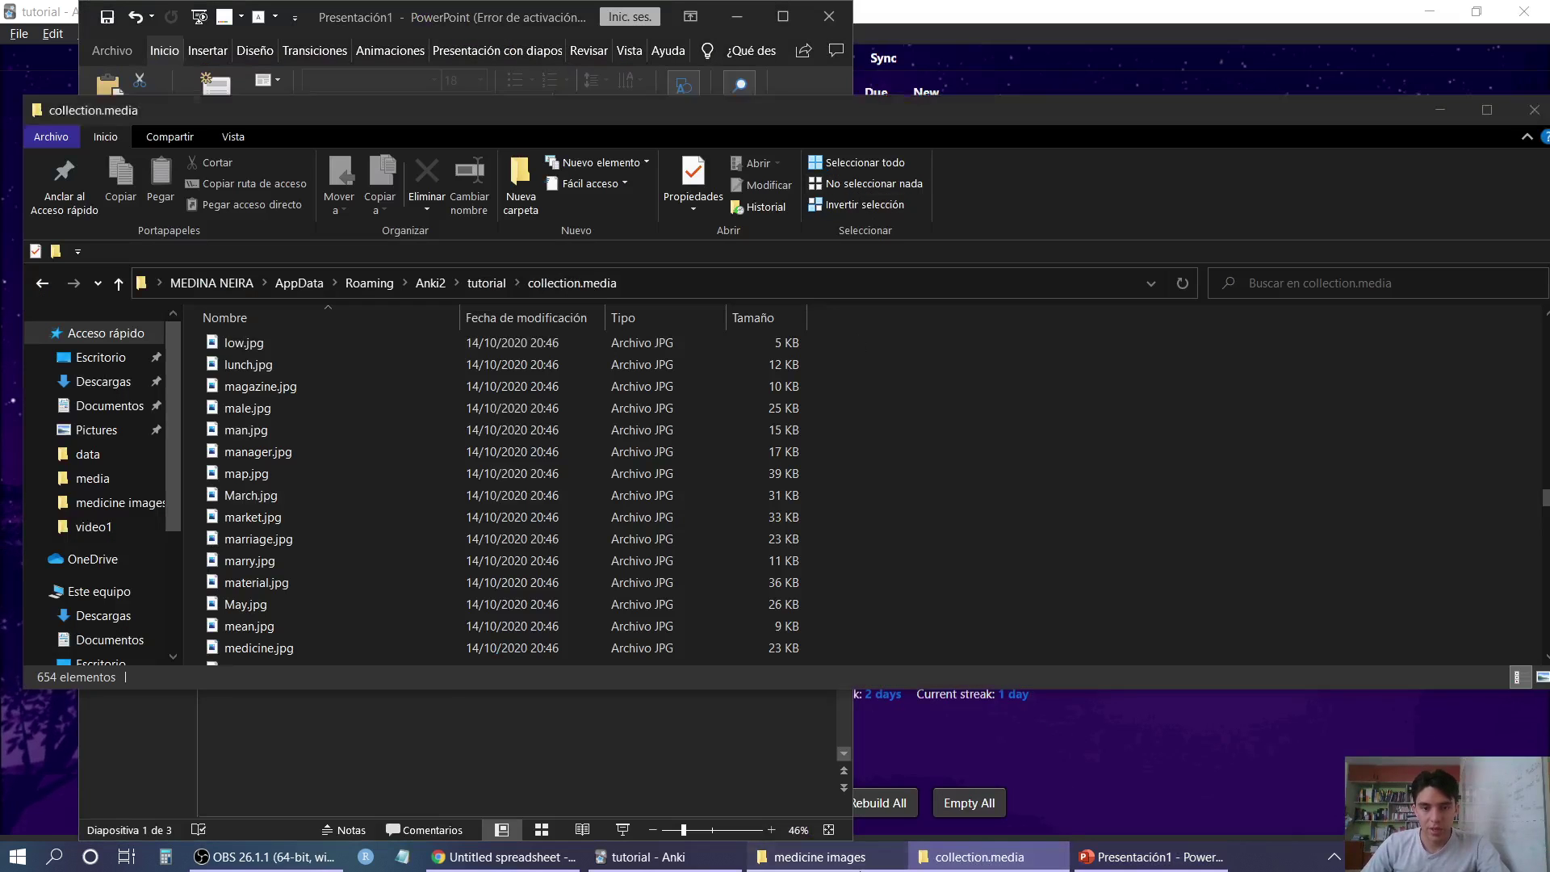
pyautogui.moveTo(820, 13); pyautogui.dragTo(1548, 463)
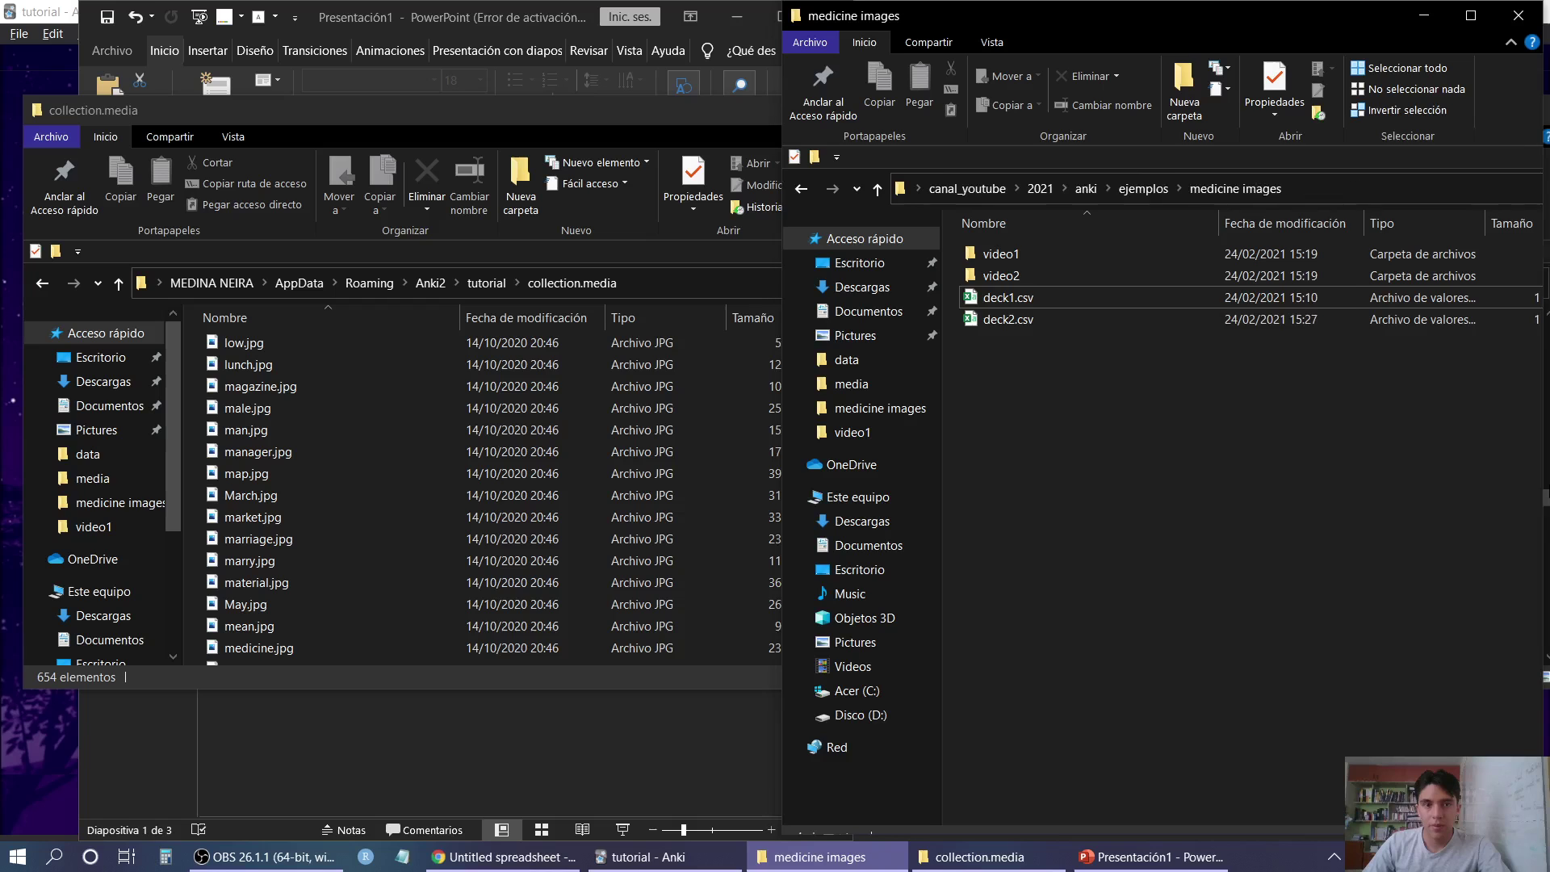
pyautogui.click(61, 724)
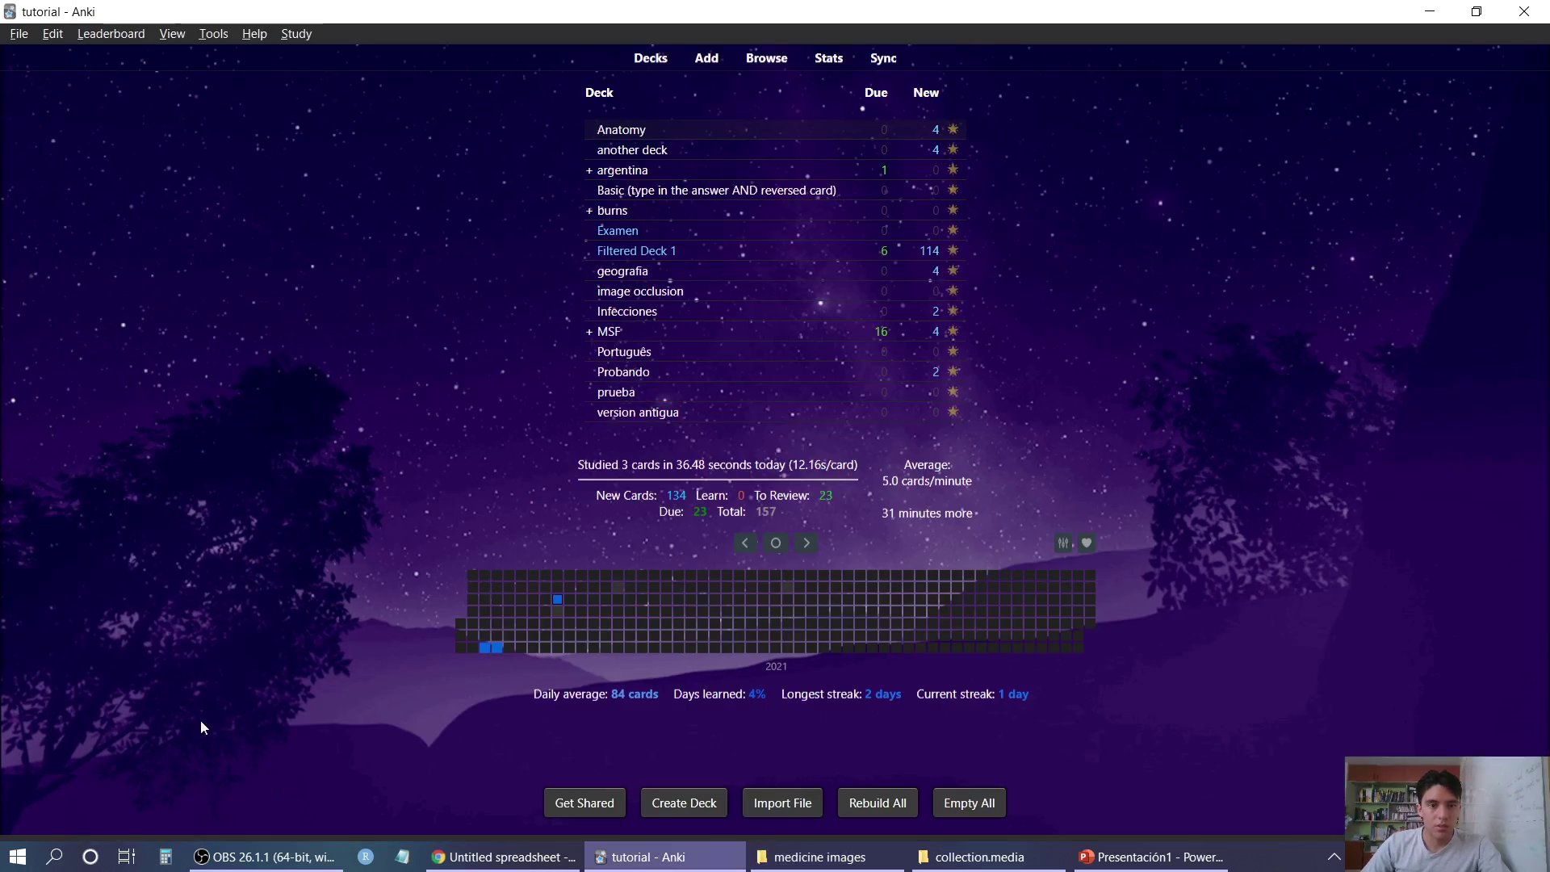
pyautogui.click(979, 856)
pyautogui.click(969, 856)
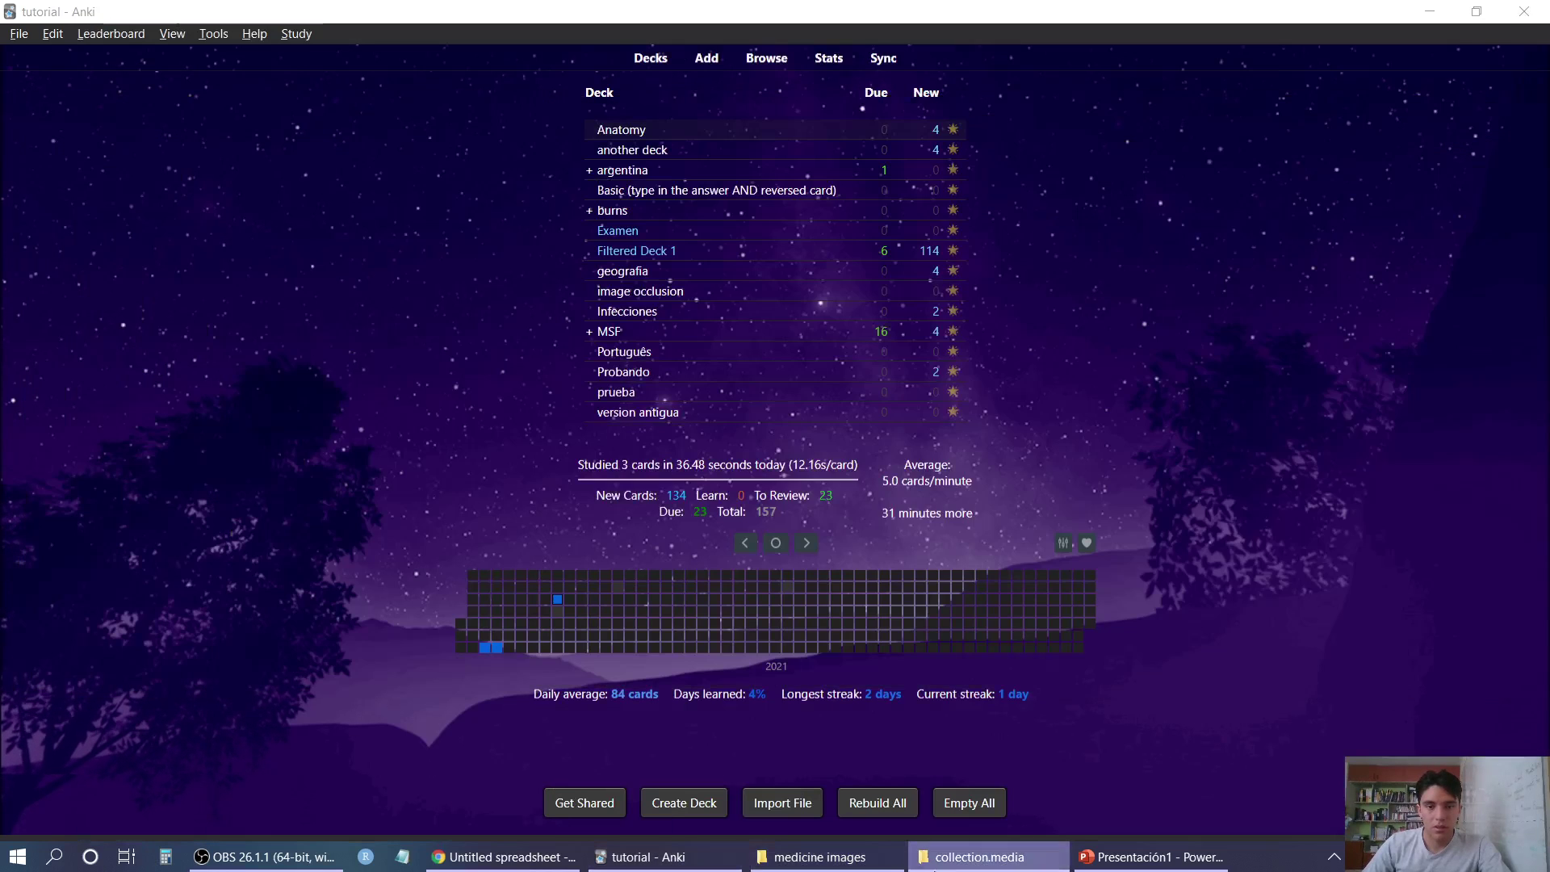
pyautogui.click(839, 857)
pyautogui.click(1118, 857)
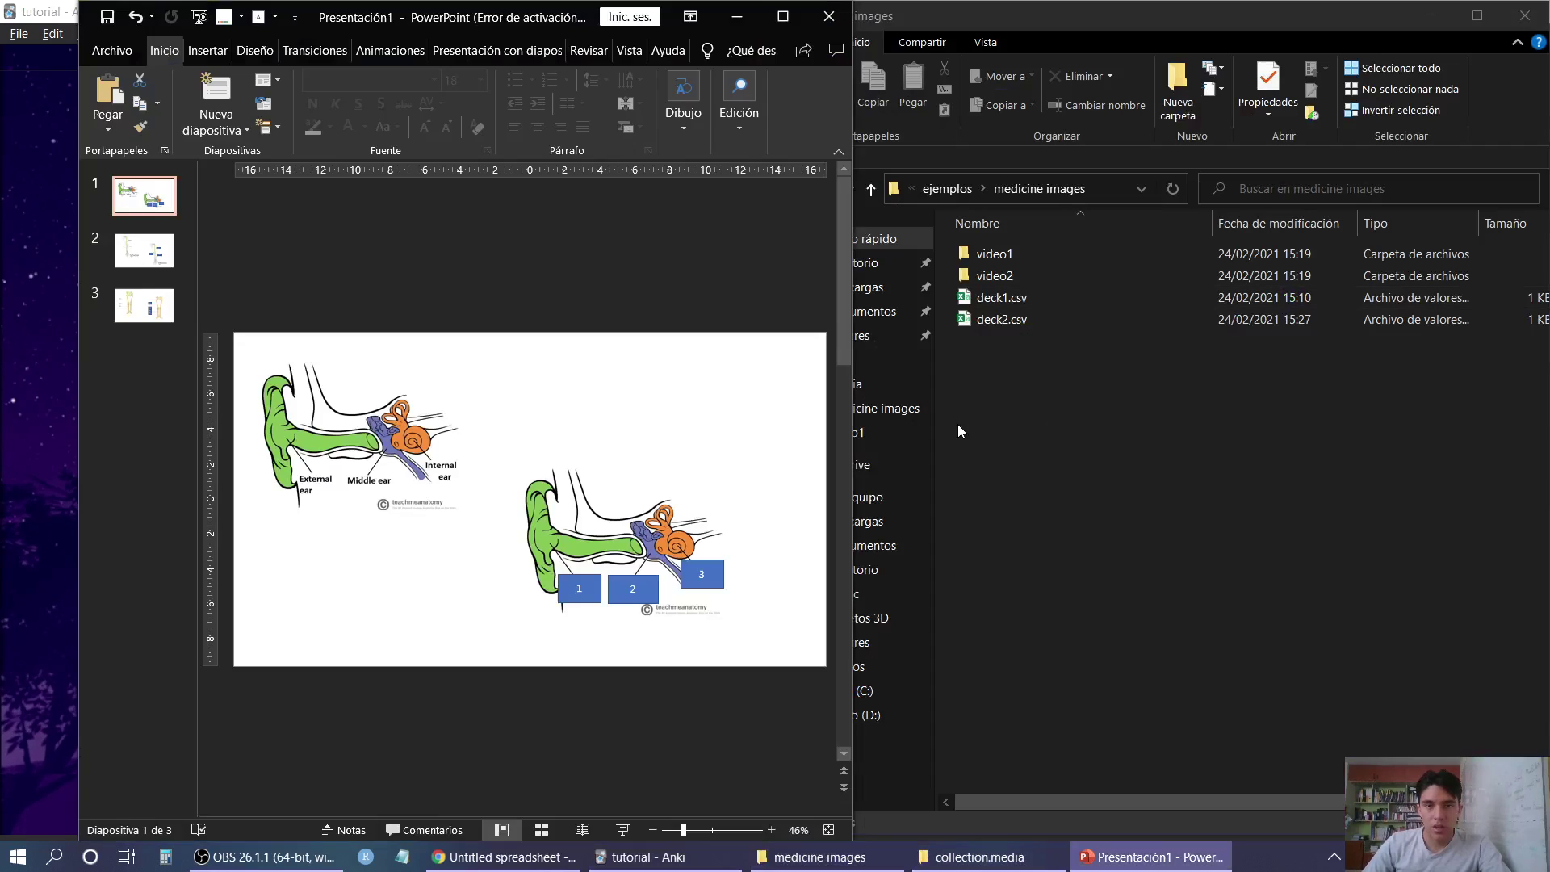
# Create a folder named media inside the medicine images folder and open it
pyautogui.click(957, 423)
pyautogui.click(1176, 106)
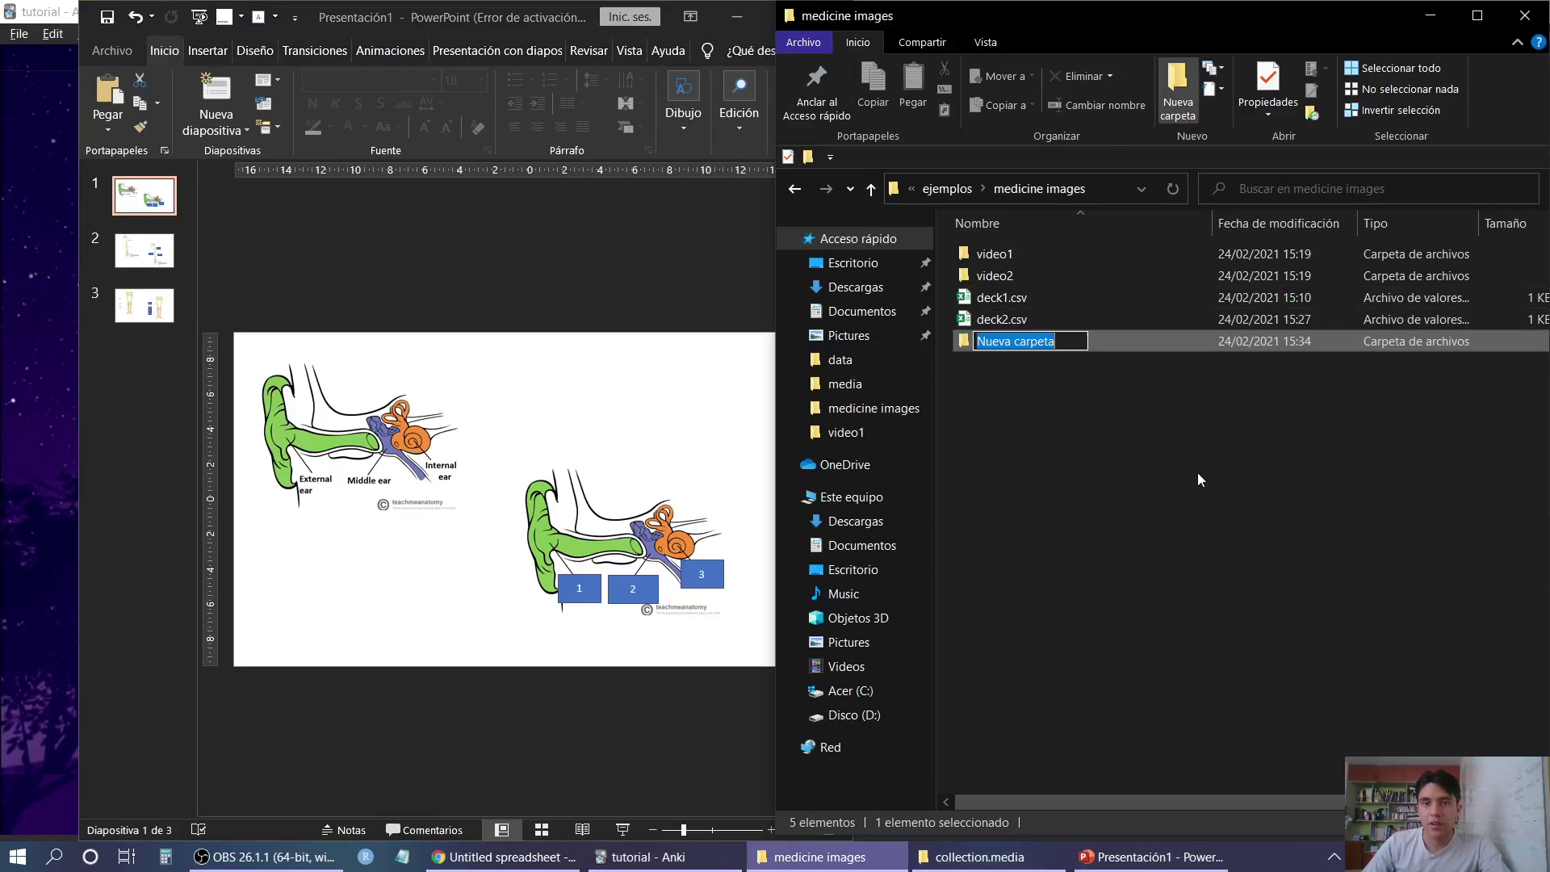
pyautogui.write('media')
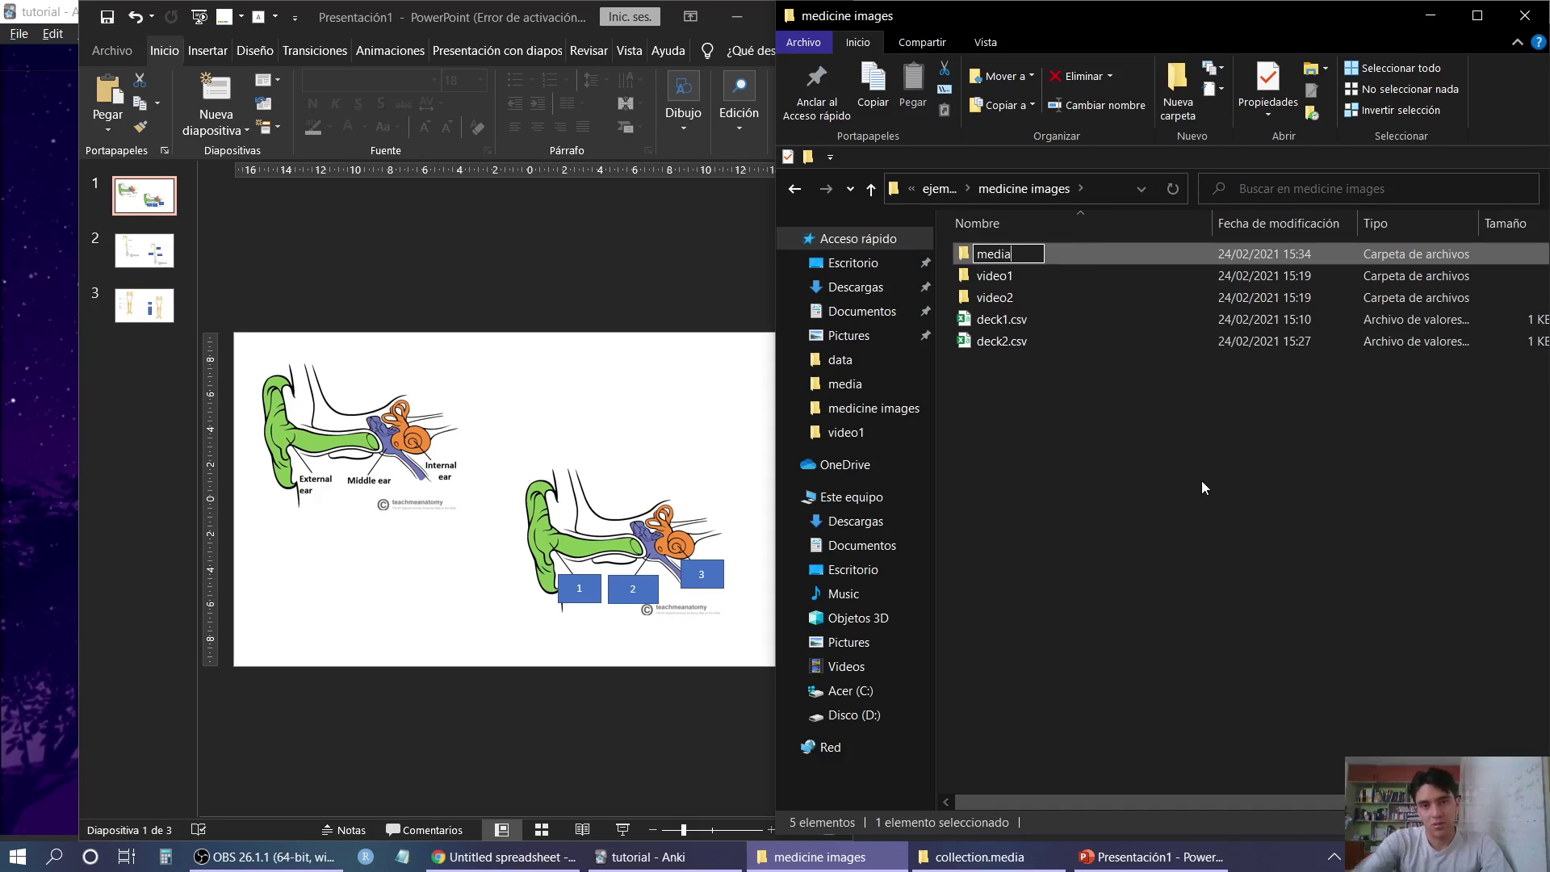
pyautogui.click(1201, 481)
pyautogui.doubleClick(1011, 255)
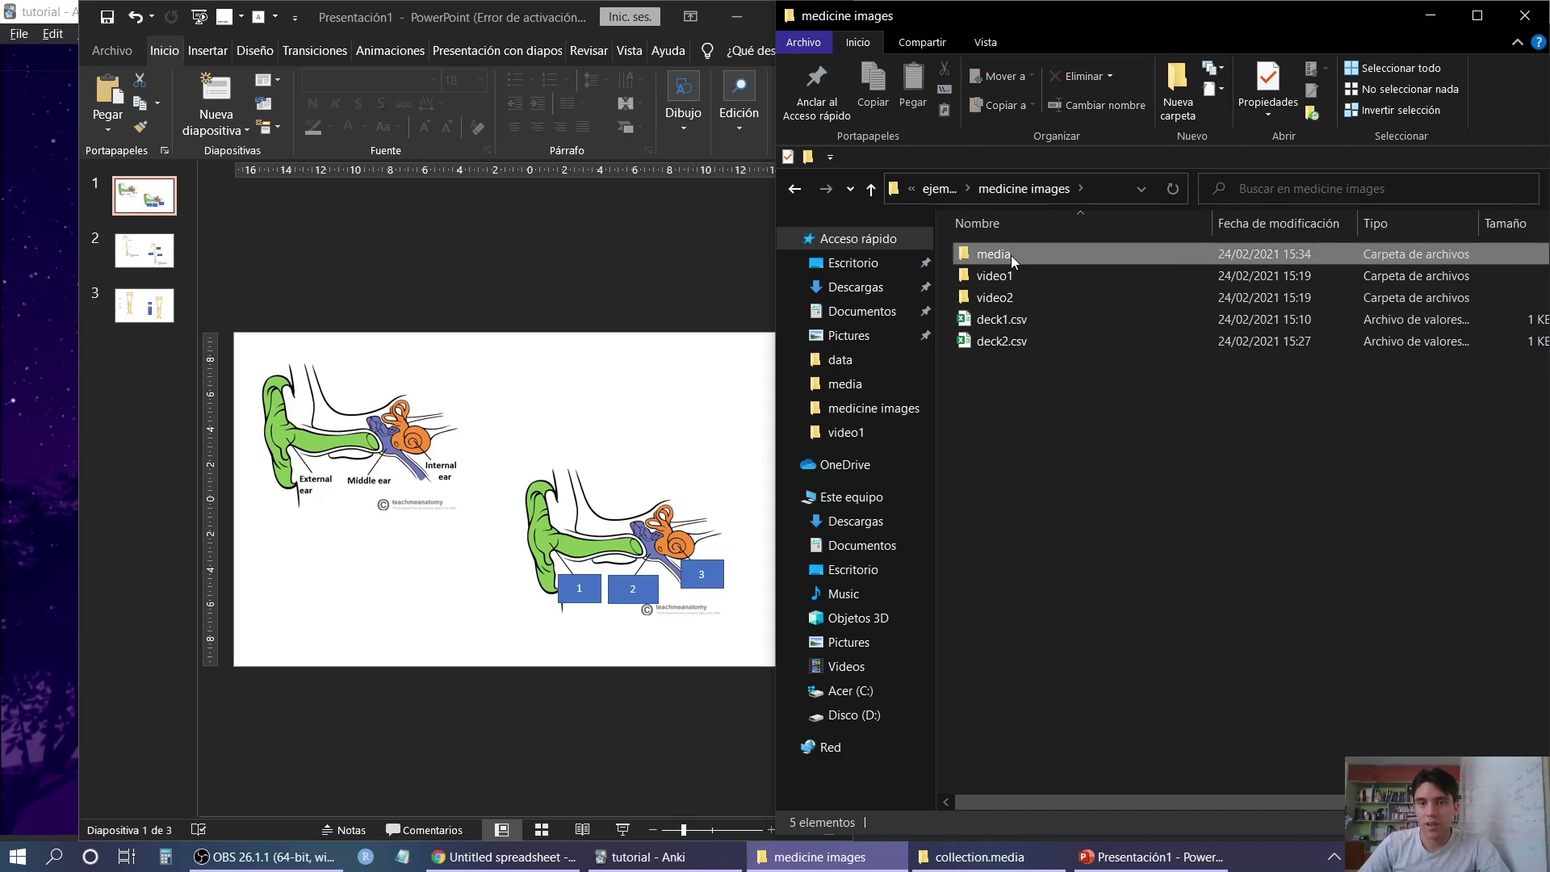
# Select the ear diagram together with its numbered labels 1 to 3 and start saving them as a picture
pyautogui.click(741, 477)
pyautogui.click(594, 545)
pyautogui.moveTo(495, 662); pyautogui.dragTo(828, 379)
pyautogui.rightClick(678, 512)
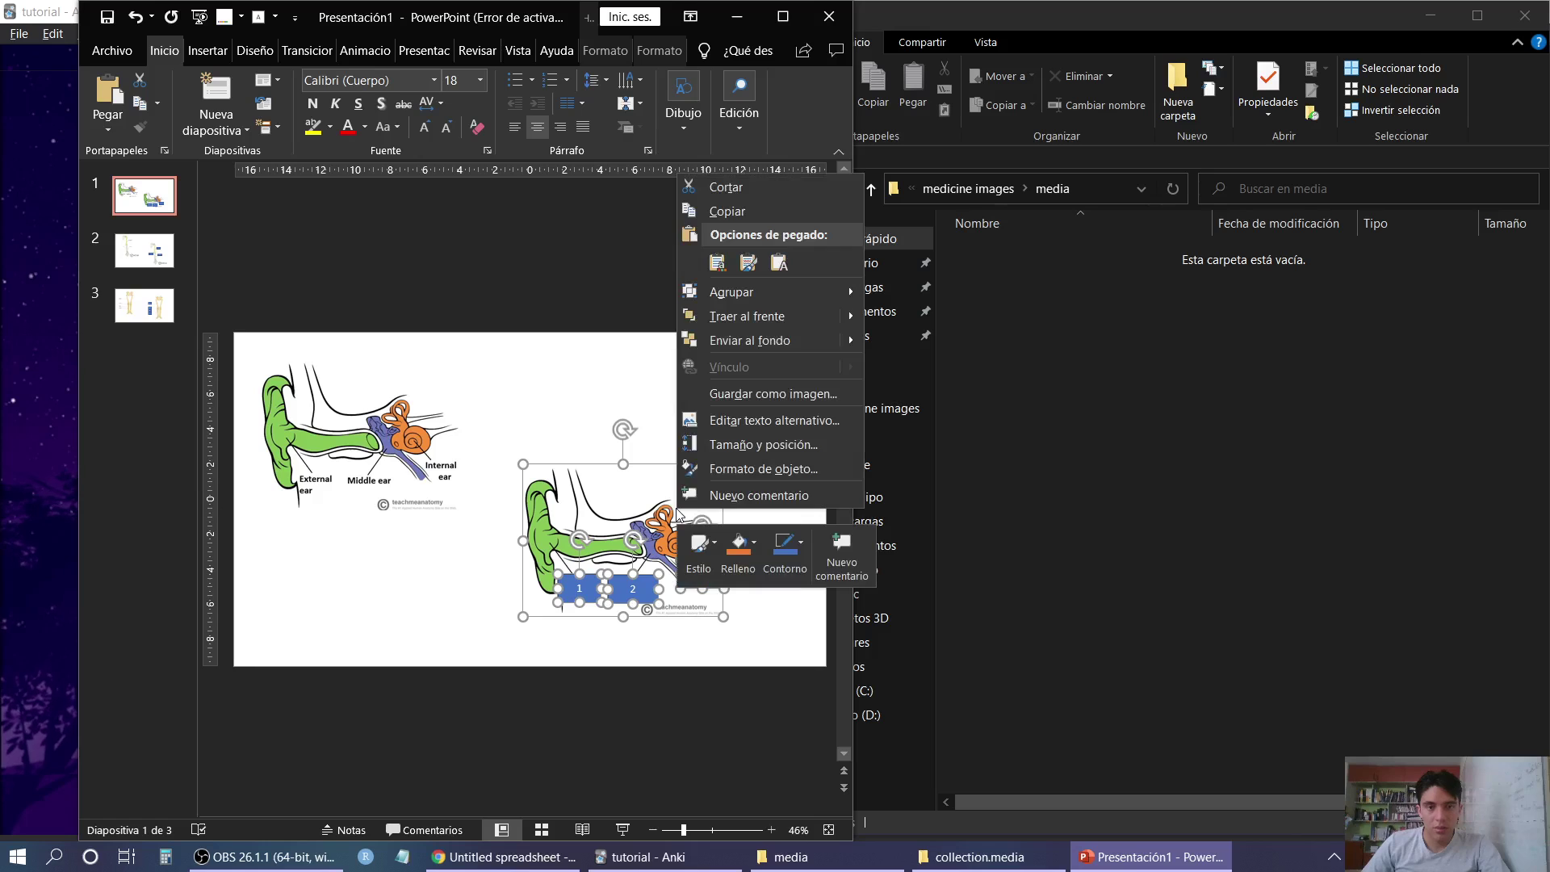
pyautogui.click(763, 394)
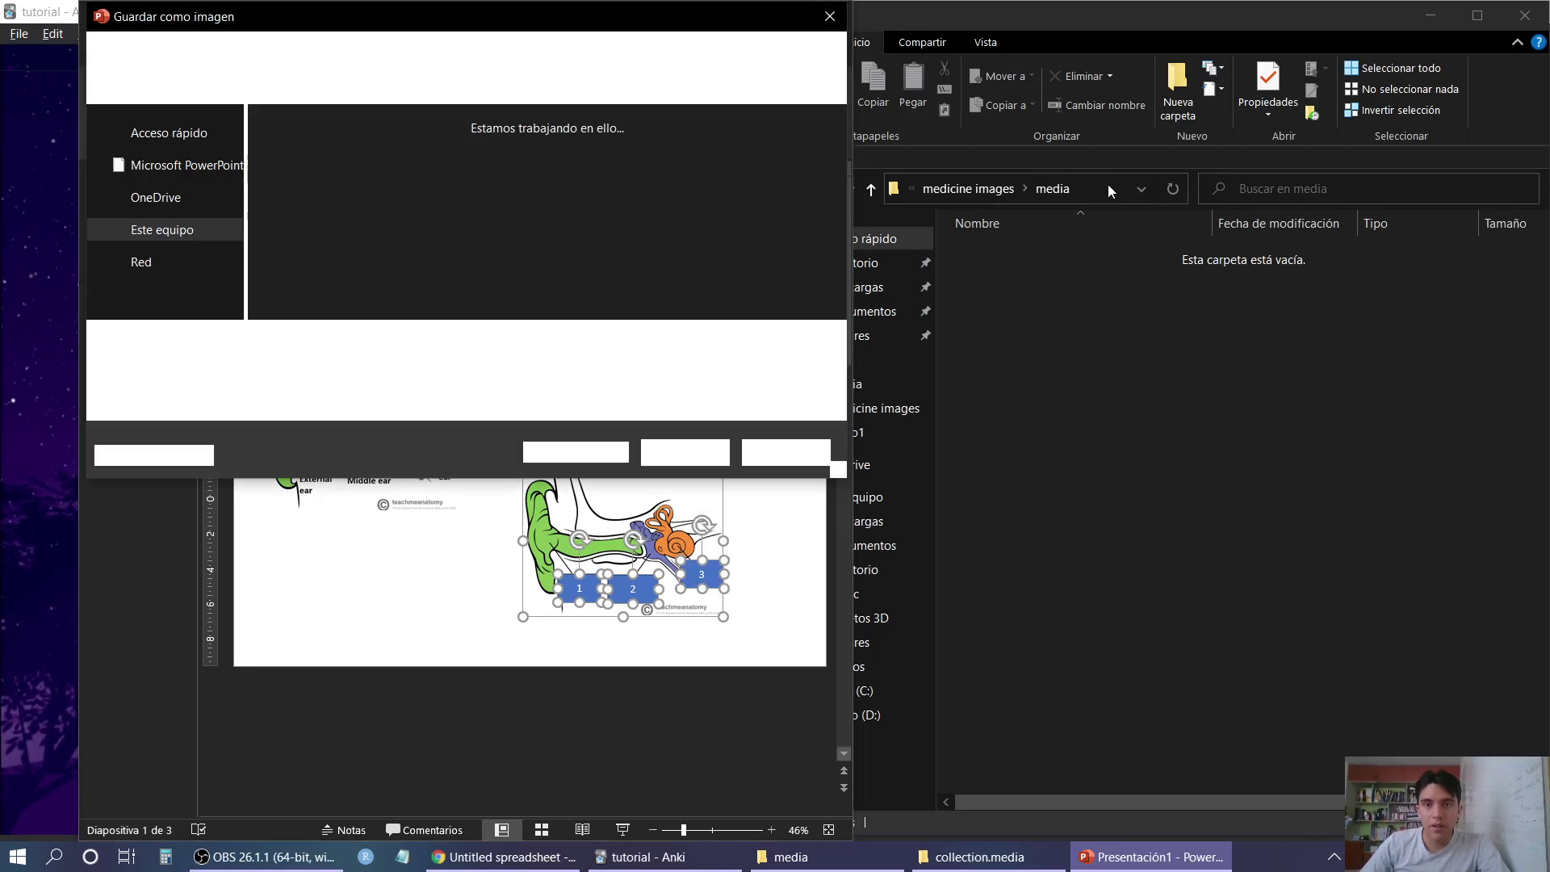
# Set the picture's save location to the new media folder inside medicine images
pyautogui.click(1108, 184)
pyautogui.click(445, 52)
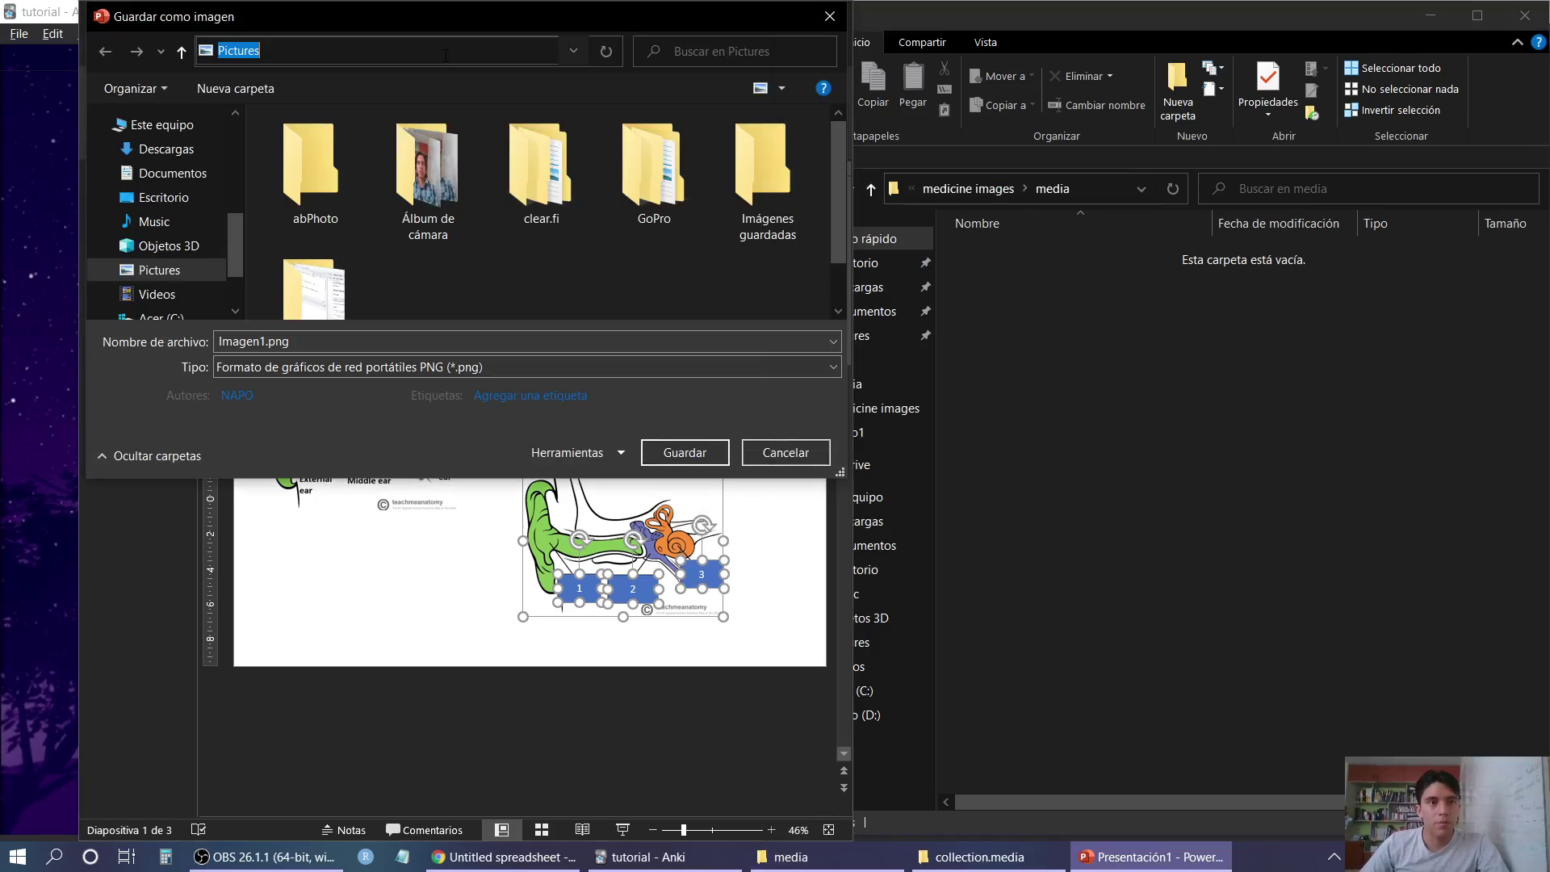
pyautogui.hotkey('ctrl', 'v')
pyautogui.press('Return')
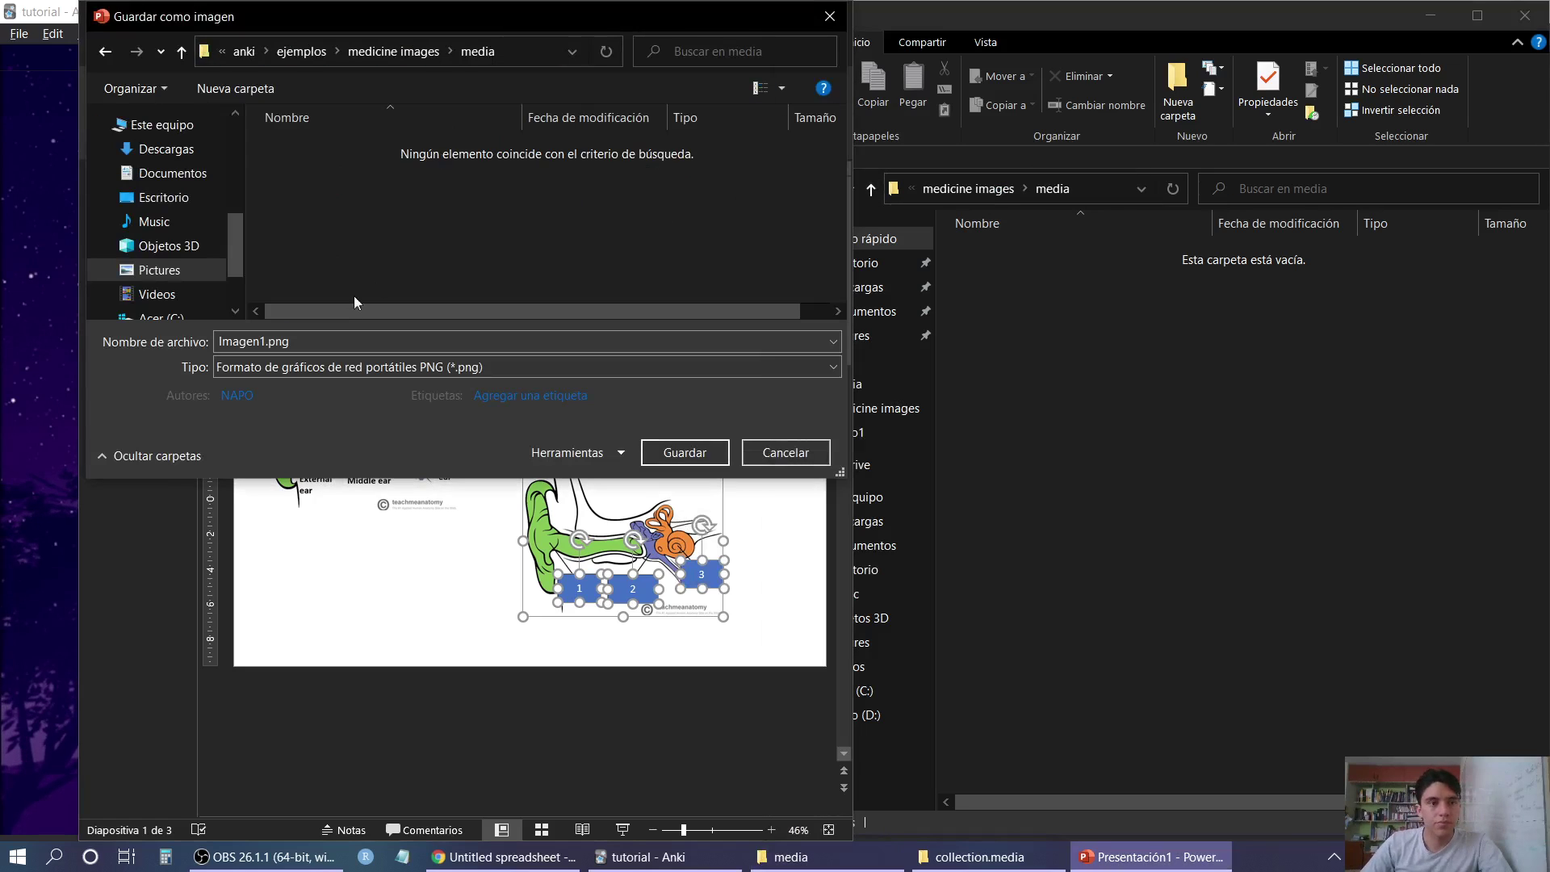
# Copy the name img_001 from the slide 1 image tag in the spreadsheet
pyautogui.click(320, 343)
pyautogui.click(505, 857)
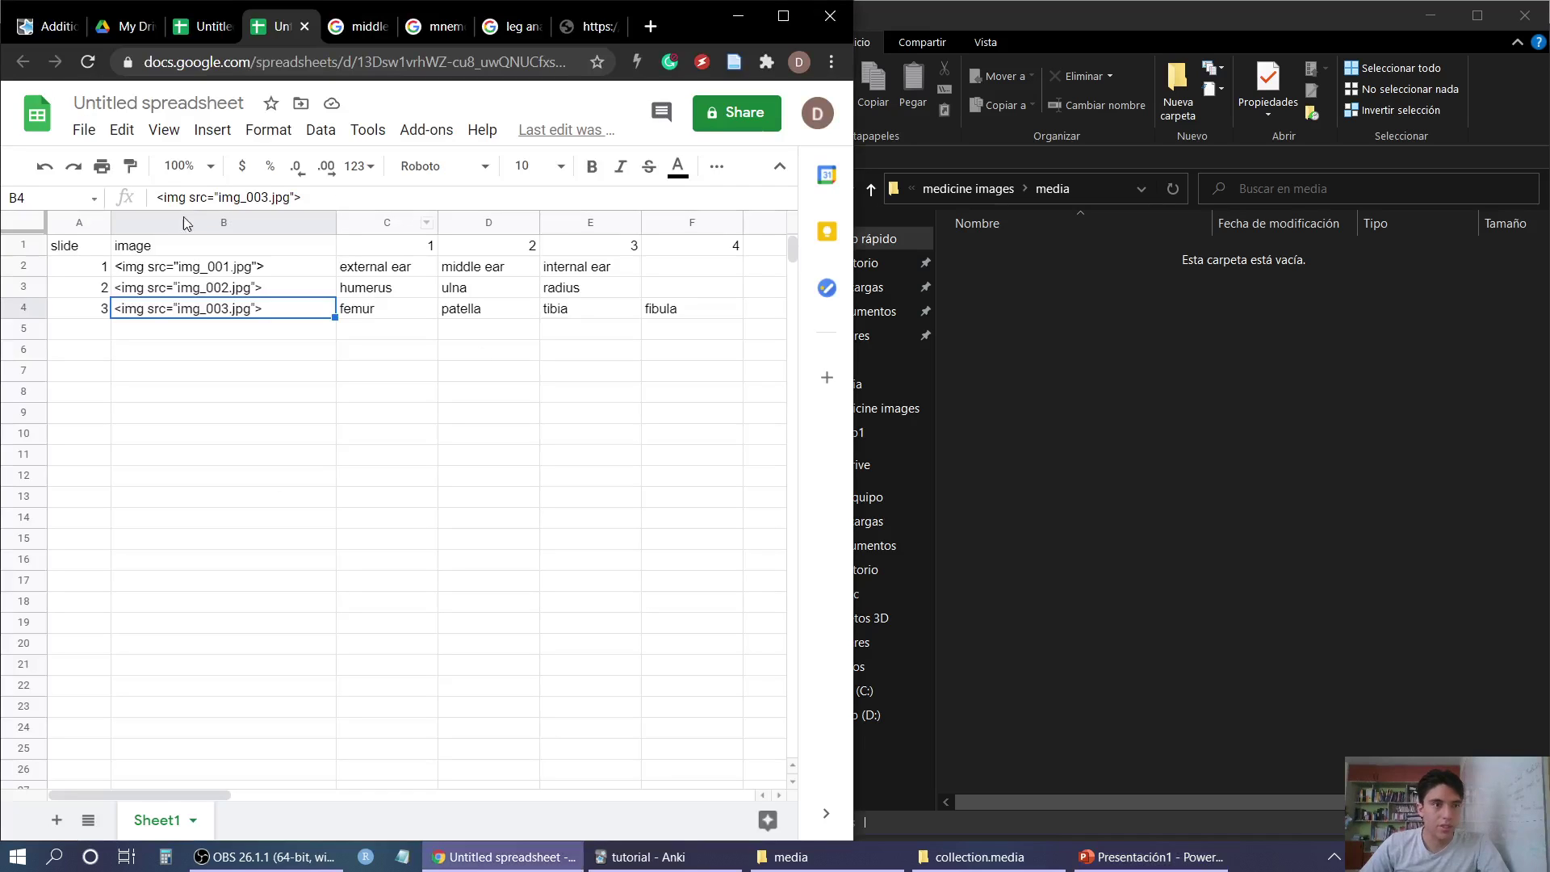
pyautogui.click(234, 269)
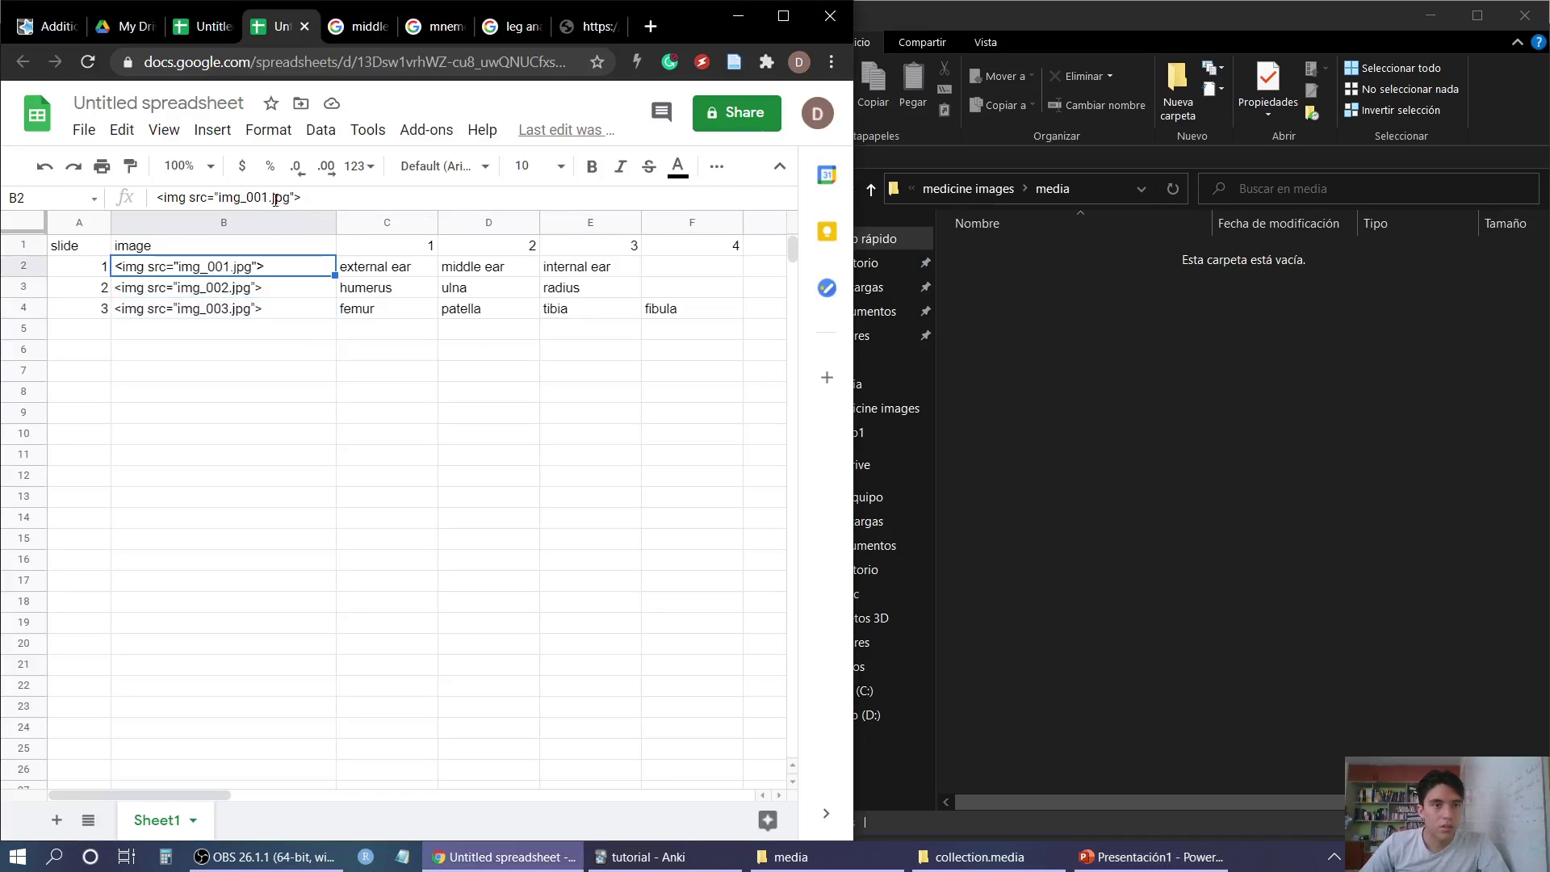
pyautogui.moveTo(270, 197); pyautogui.dragTo(223, 197)
pyautogui.hotkey('ctrl', 'c')
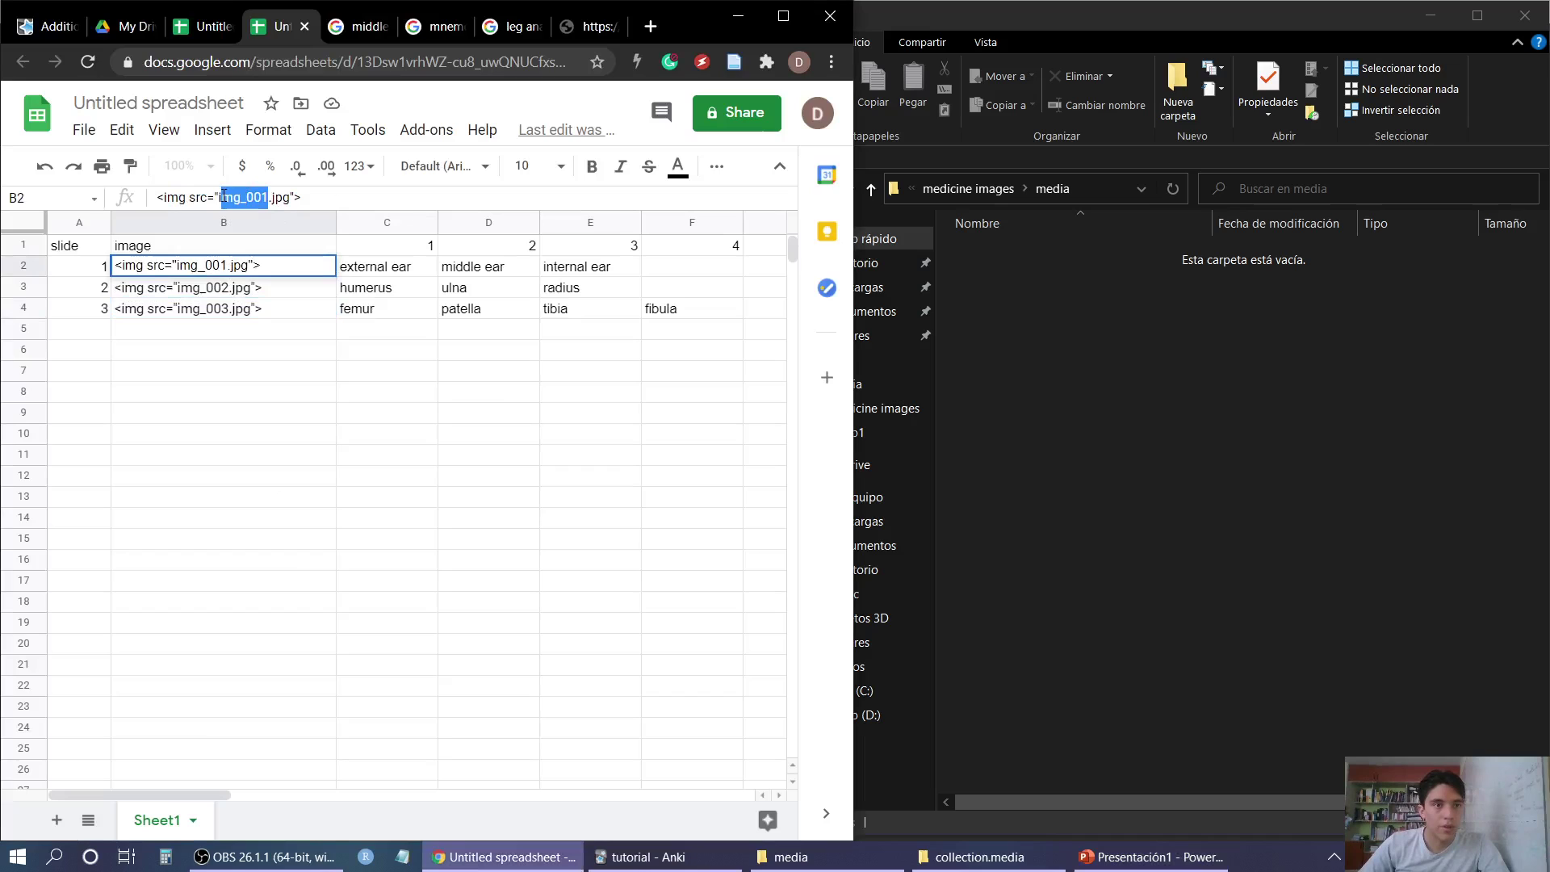
# Save the ear picture in JPEG format under the copied name img_001
pyautogui.click(724, 24)
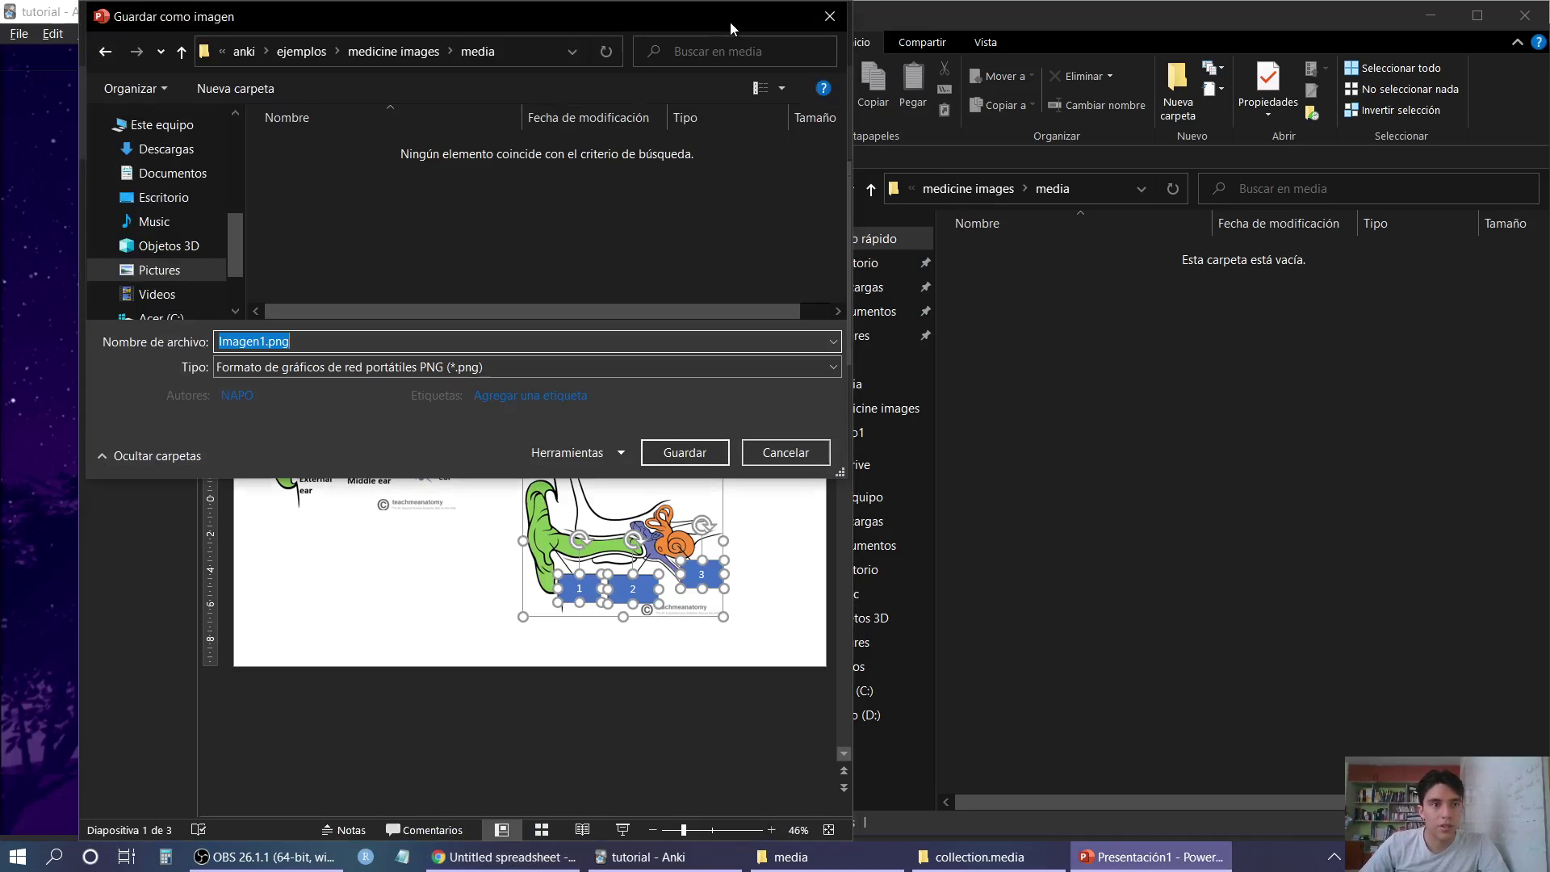
pyautogui.hotkey('ctrl', 'v')
pyautogui.click(410, 370)
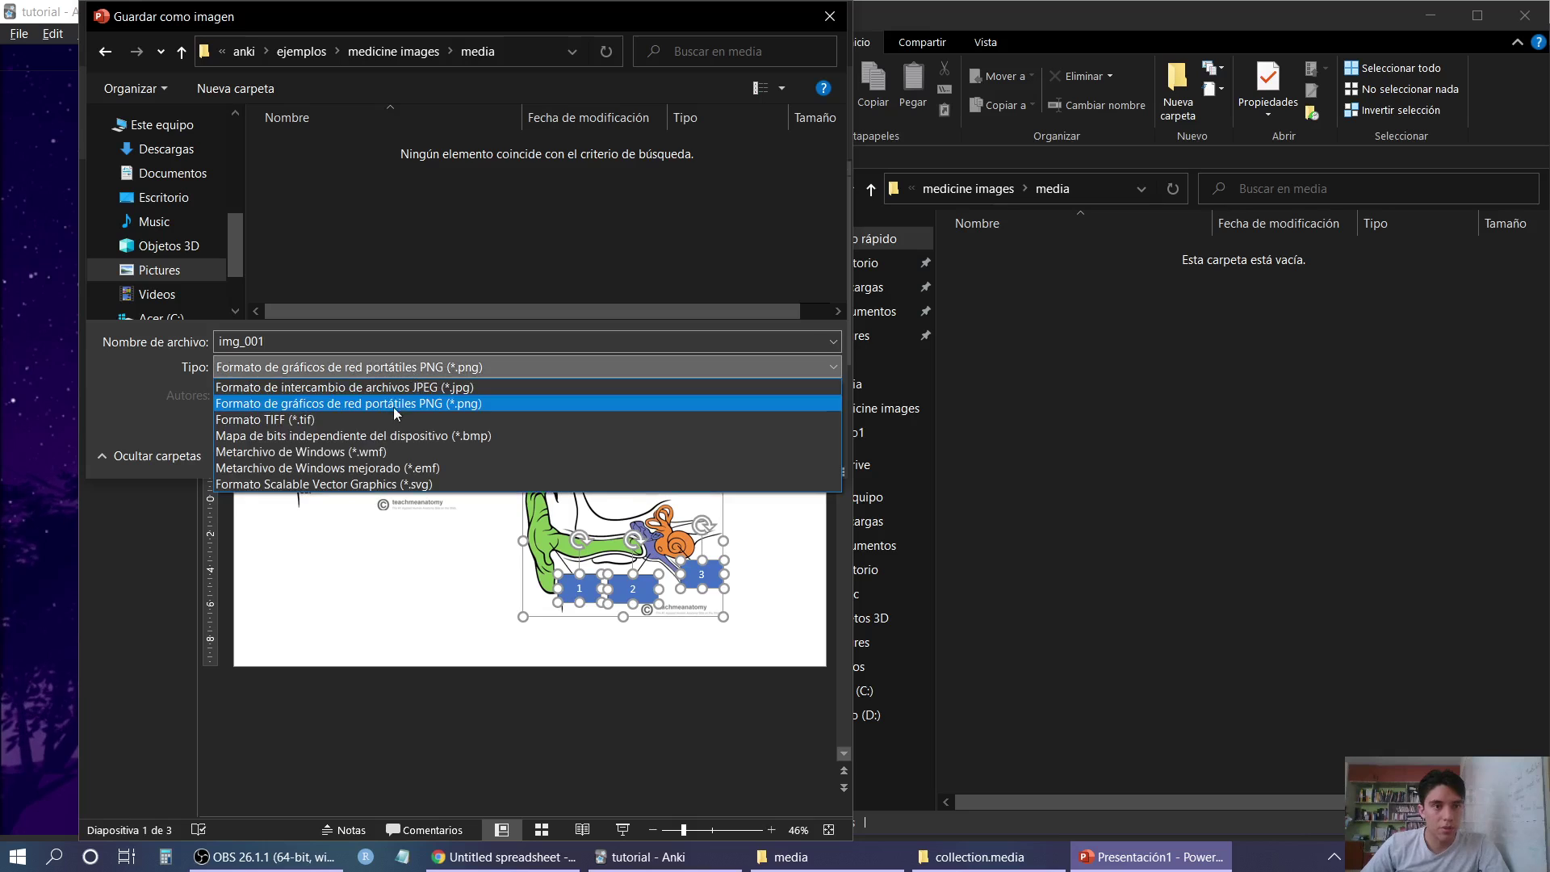
pyautogui.click(421, 392)
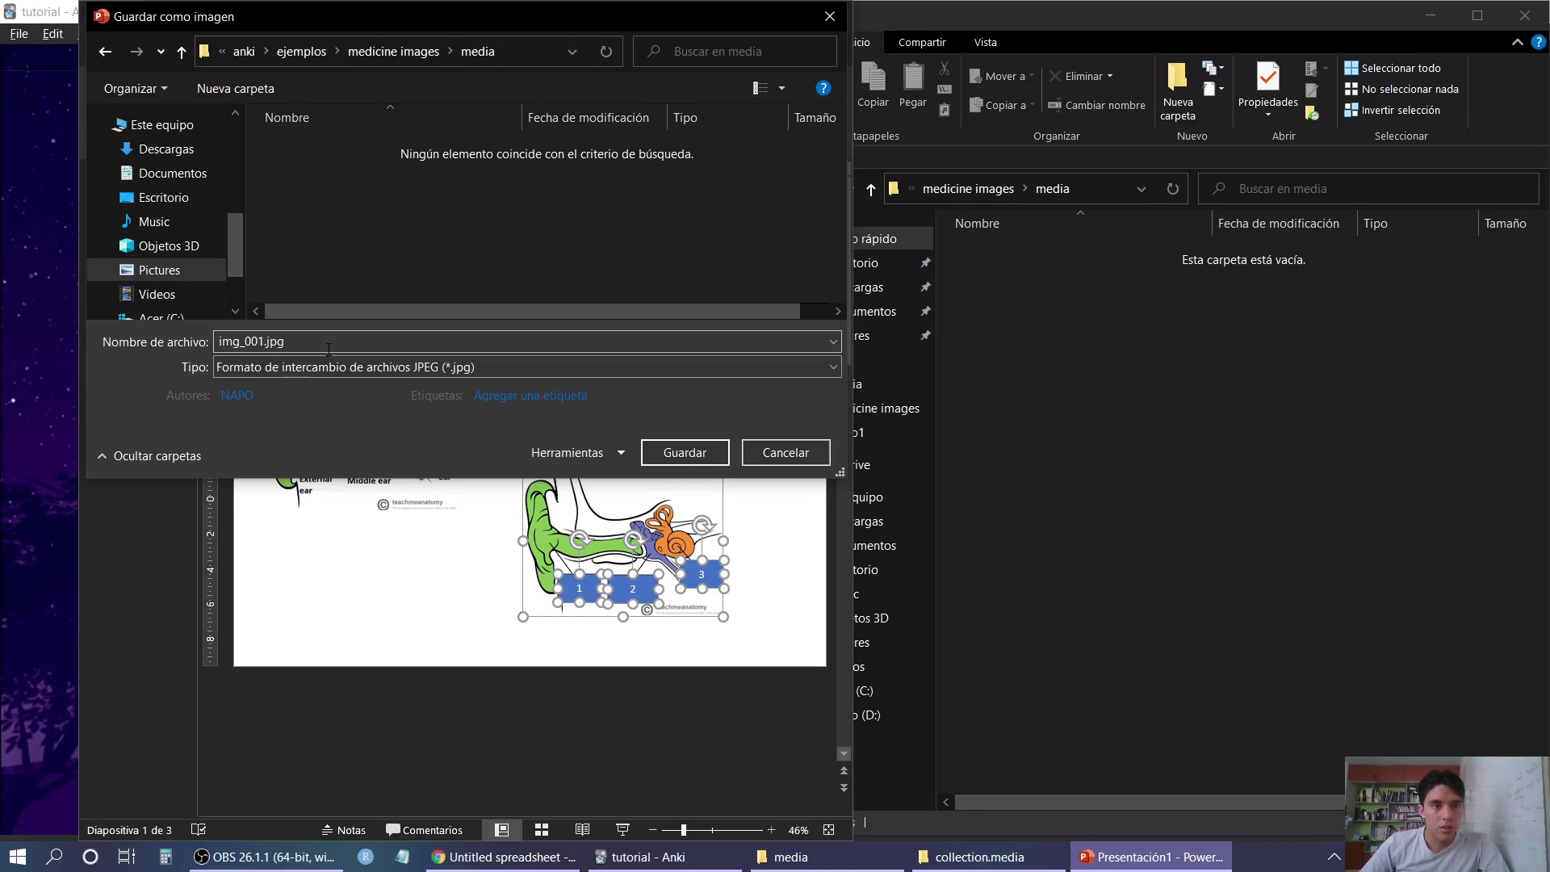
pyautogui.click(659, 458)
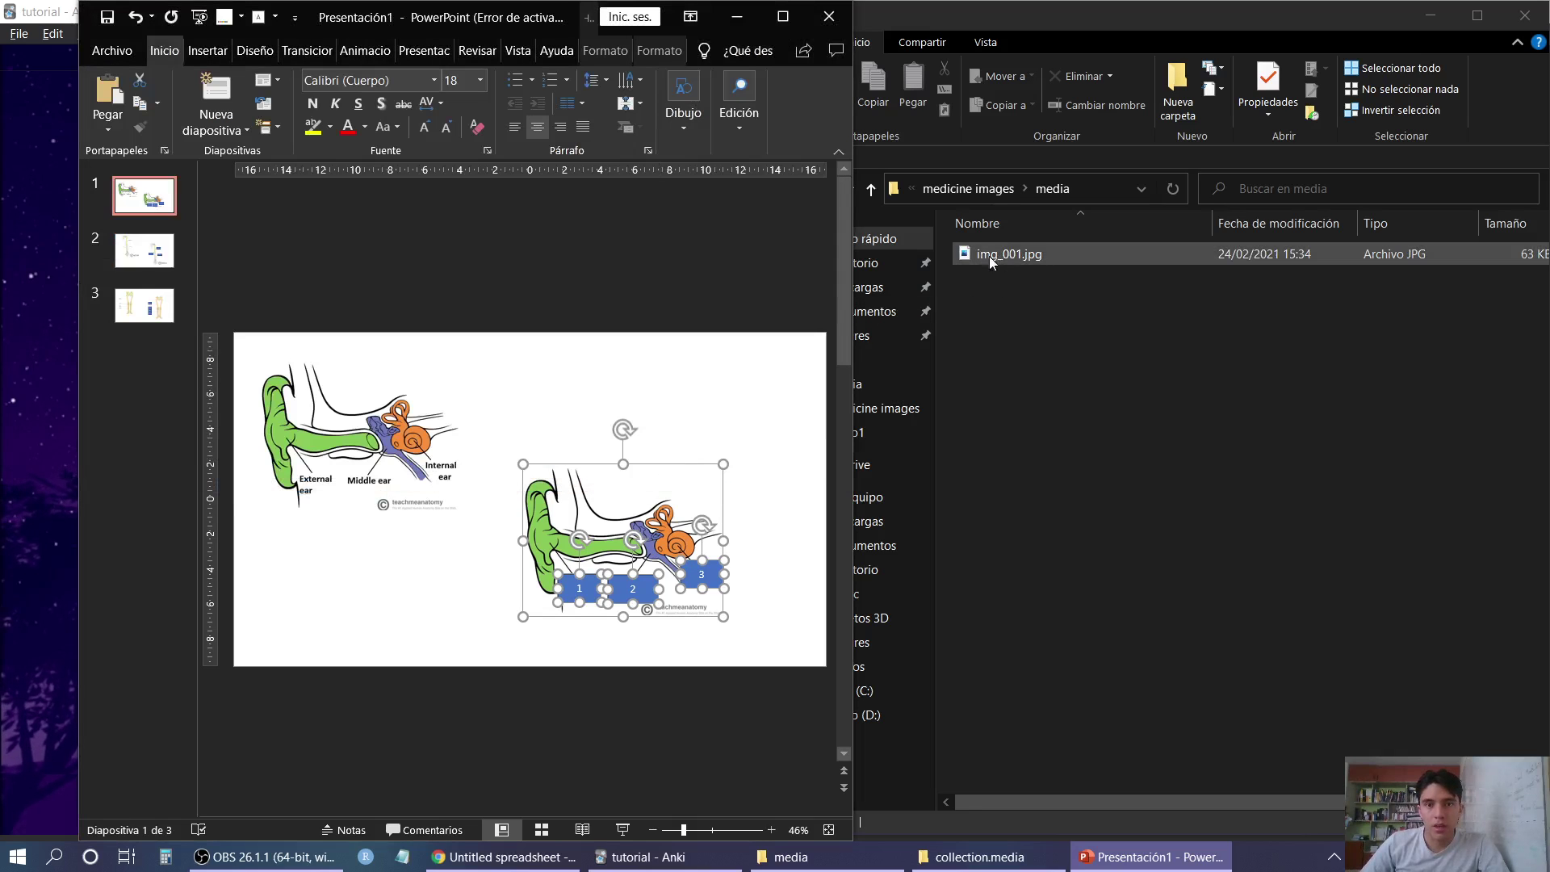
# On slide 2 of the presentation, select the arm diagram with its numbered labels and start saving it as a picture
pyautogui.click(505, 856)
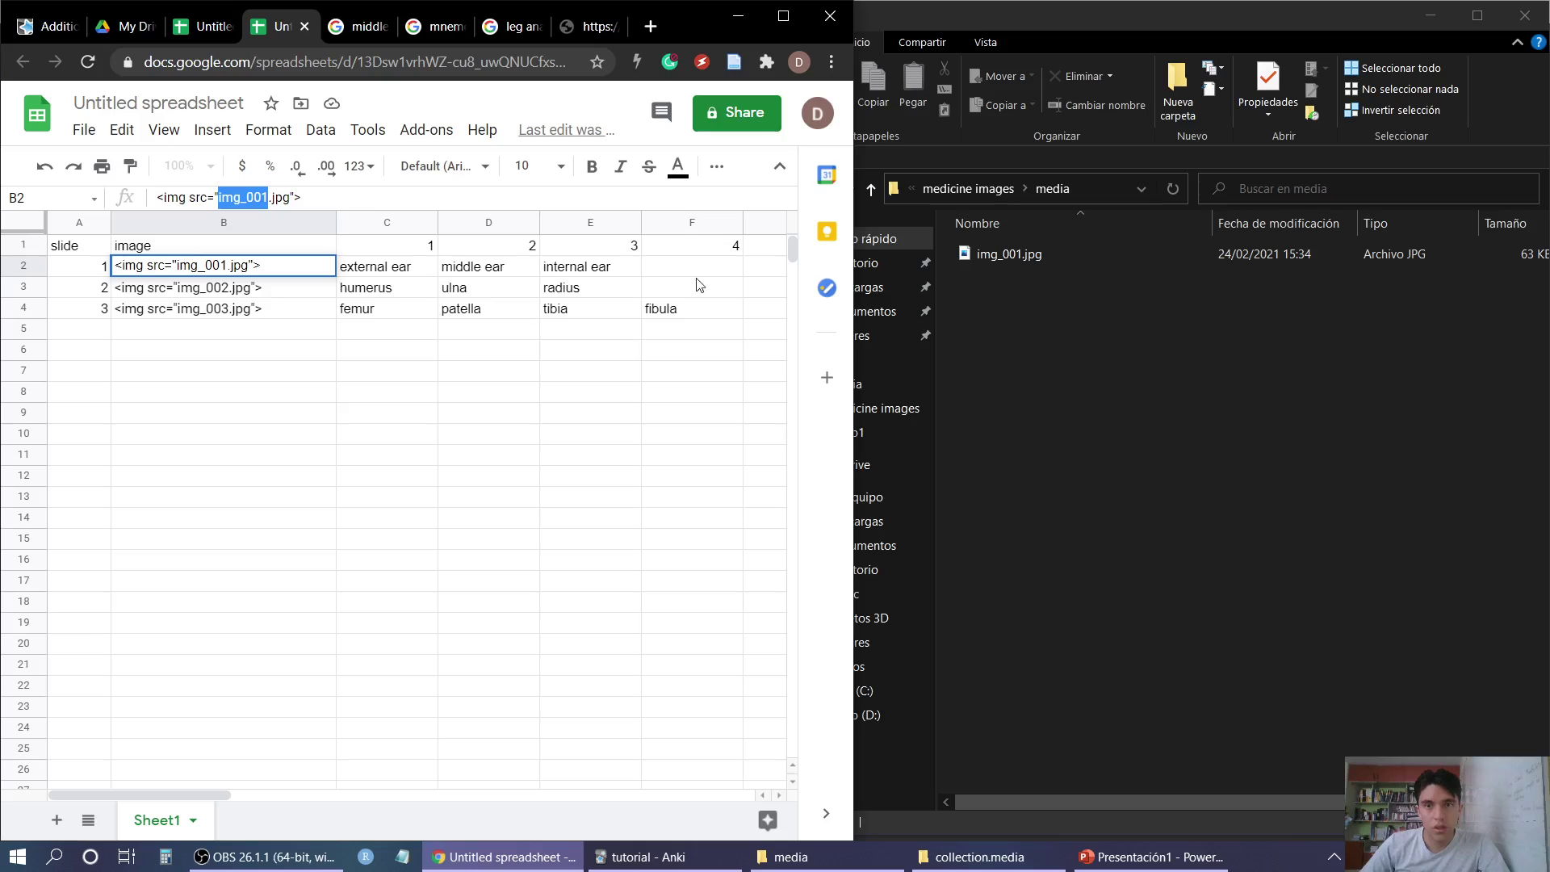
pyautogui.click(1027, 371)
pyautogui.click(1151, 856)
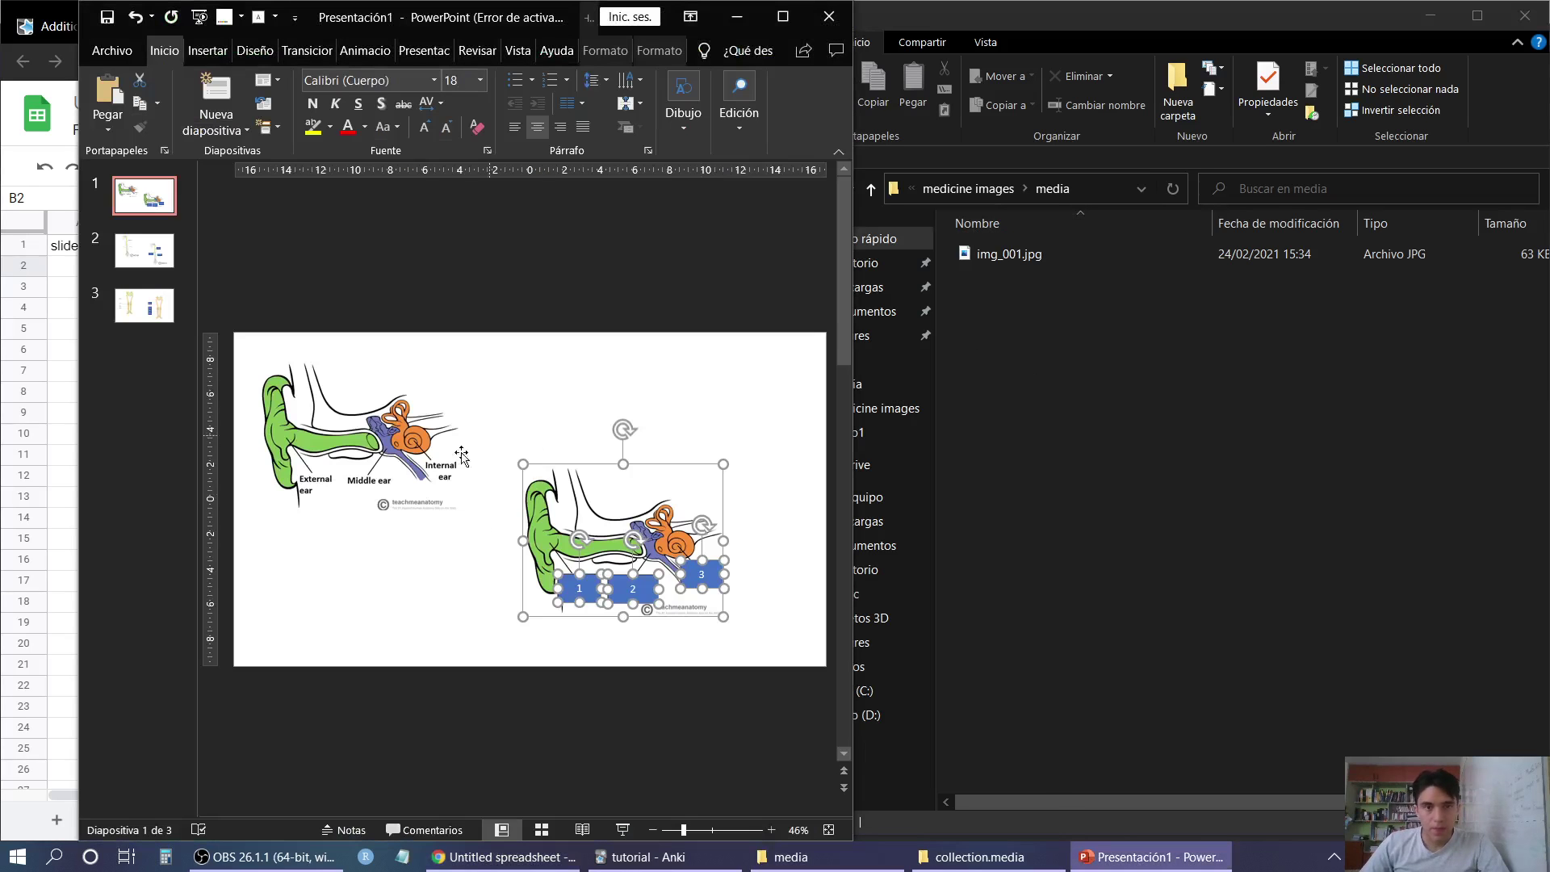
pyautogui.click(144, 250)
pyautogui.moveTo(504, 681); pyautogui.dragTo(732, 402)
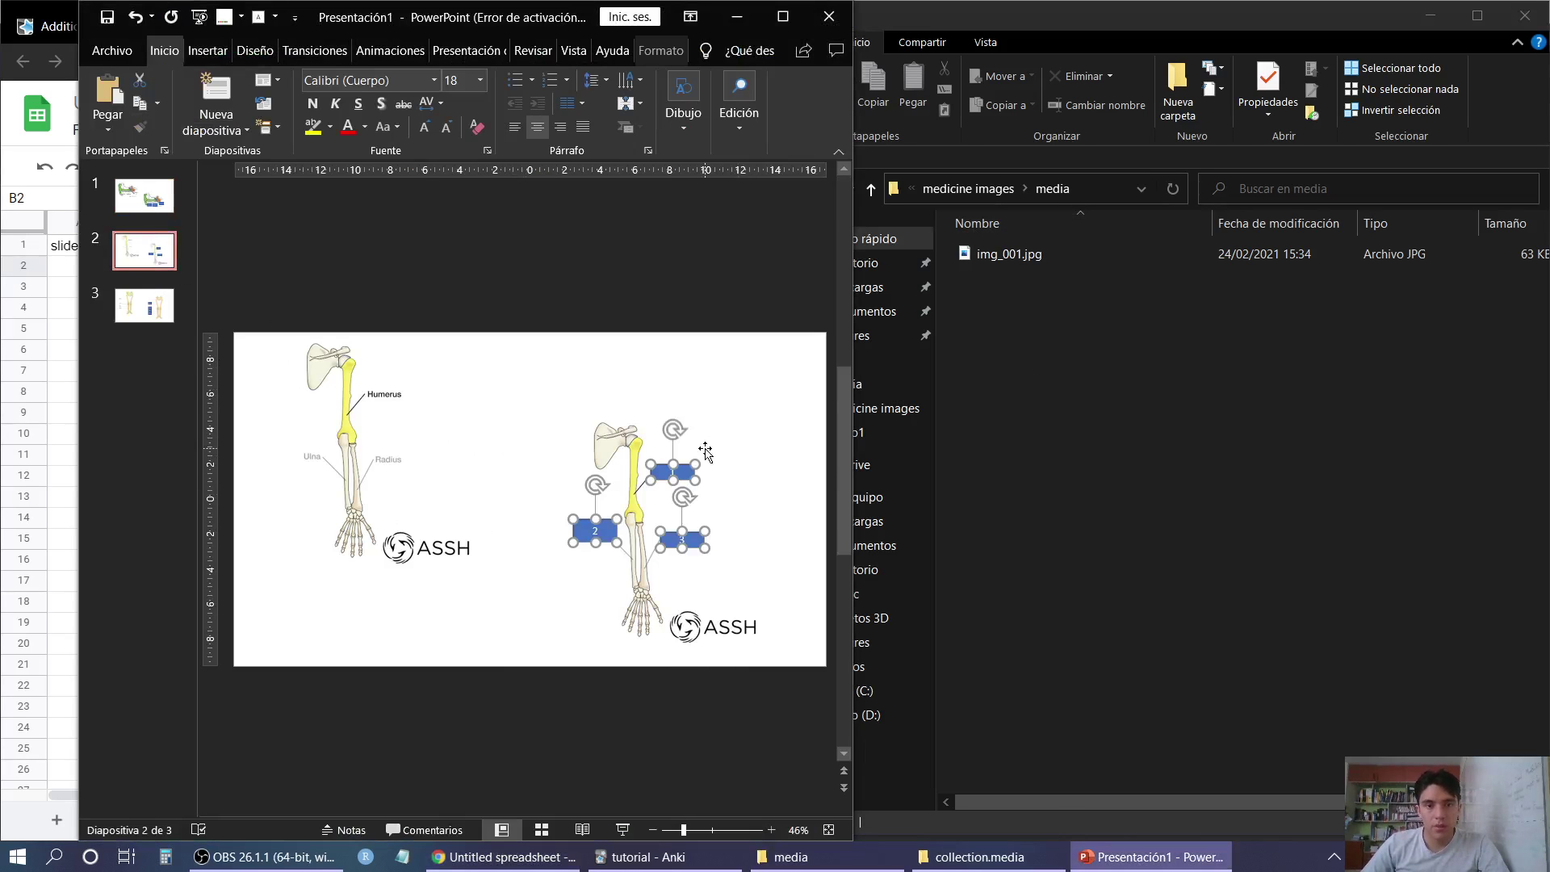
pyautogui.rightClick(619, 466)
pyautogui.click(538, 719)
pyautogui.moveTo(496, 704); pyautogui.dragTo(820, 322)
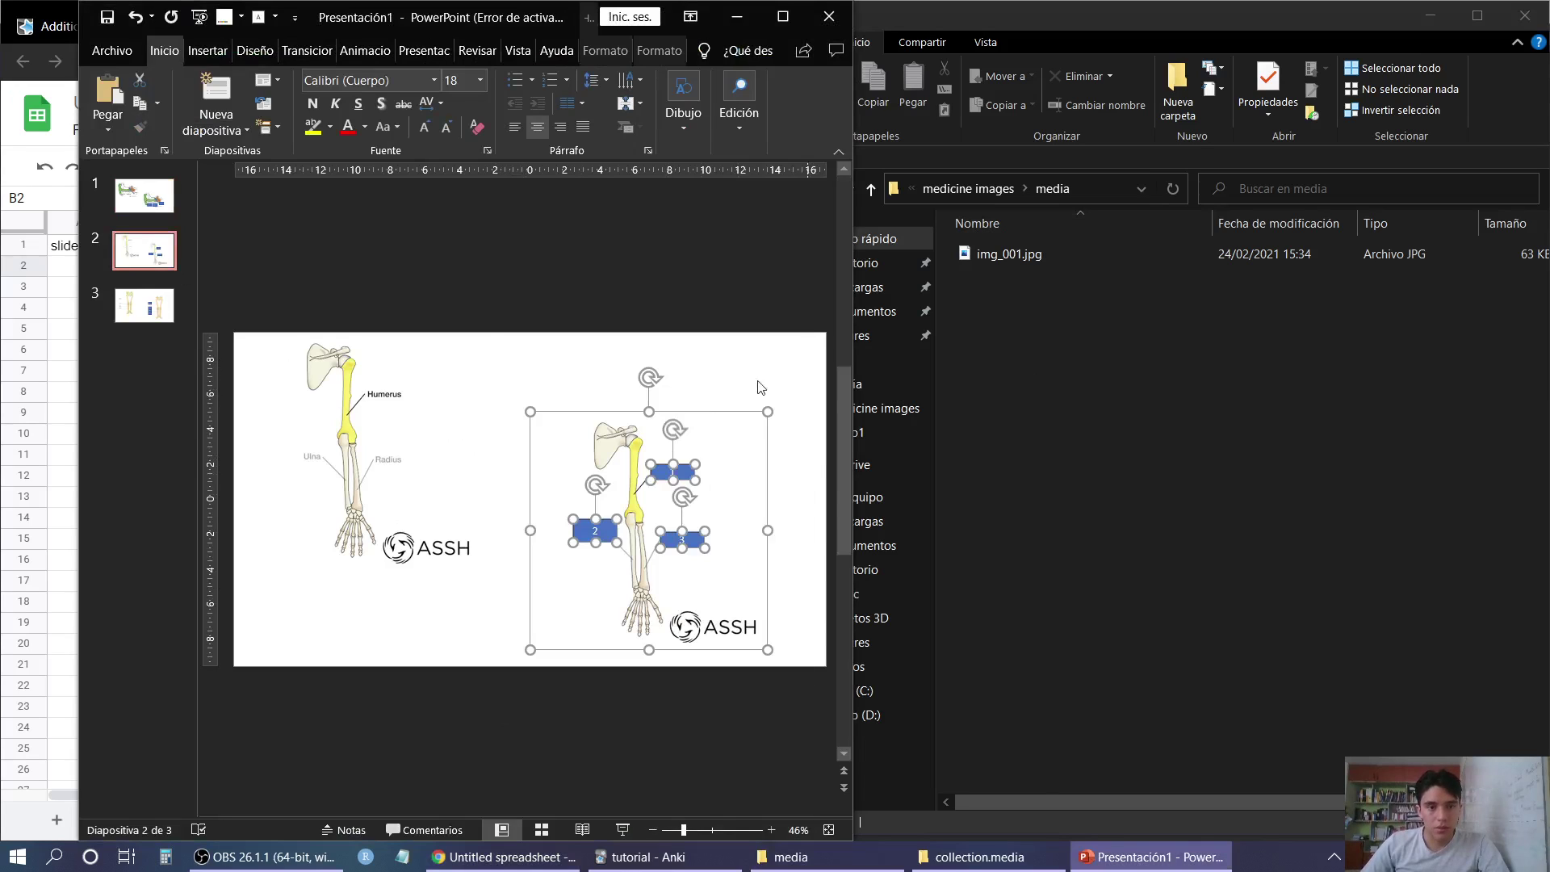
pyautogui.rightClick(650, 476)
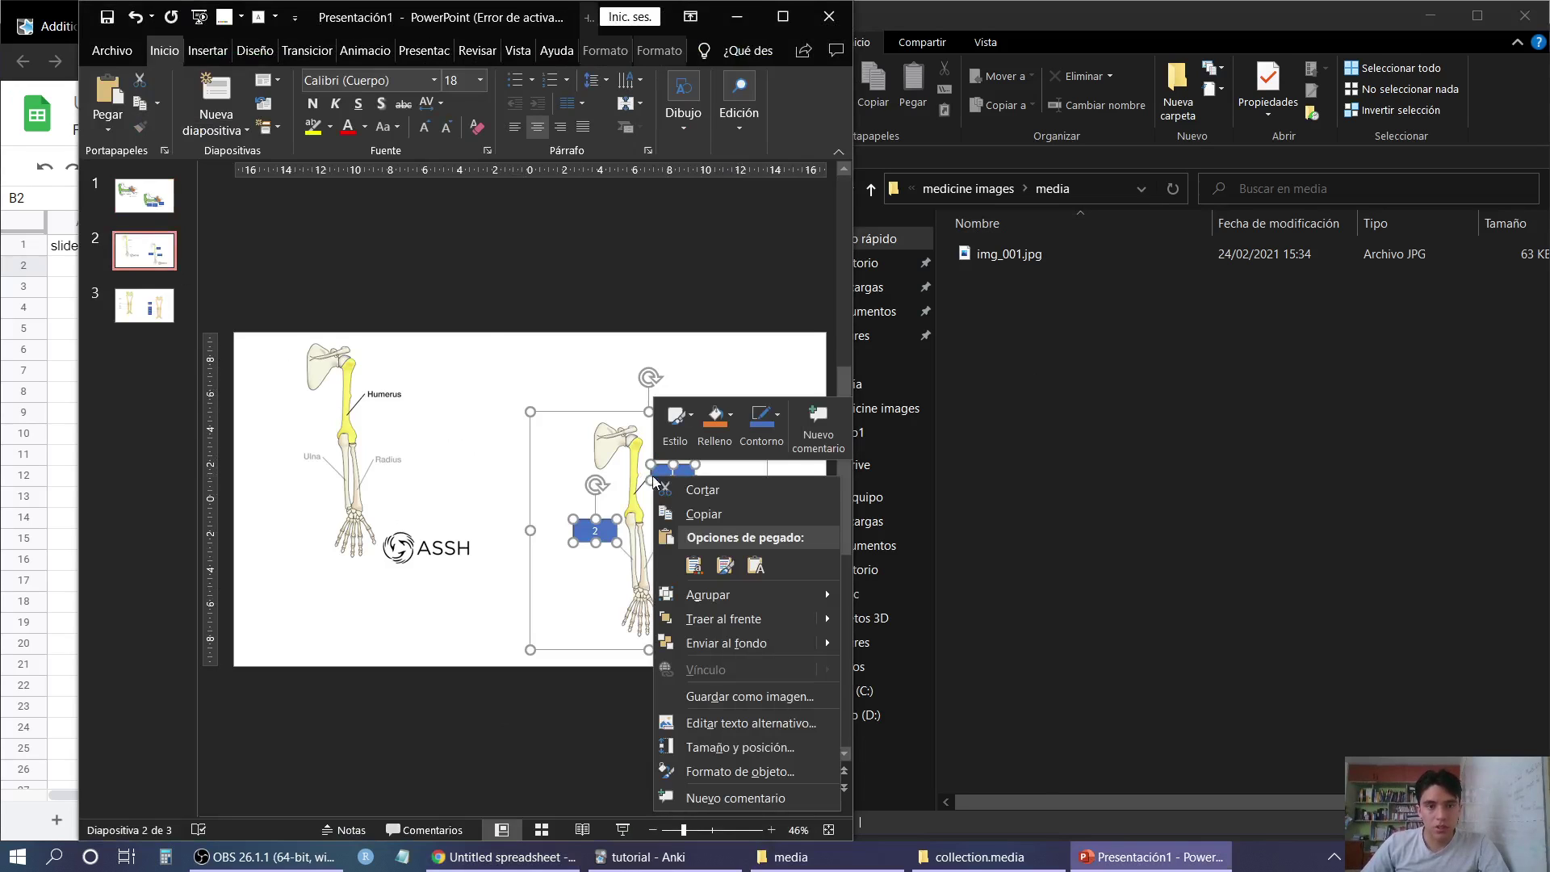
pyautogui.click(750, 696)
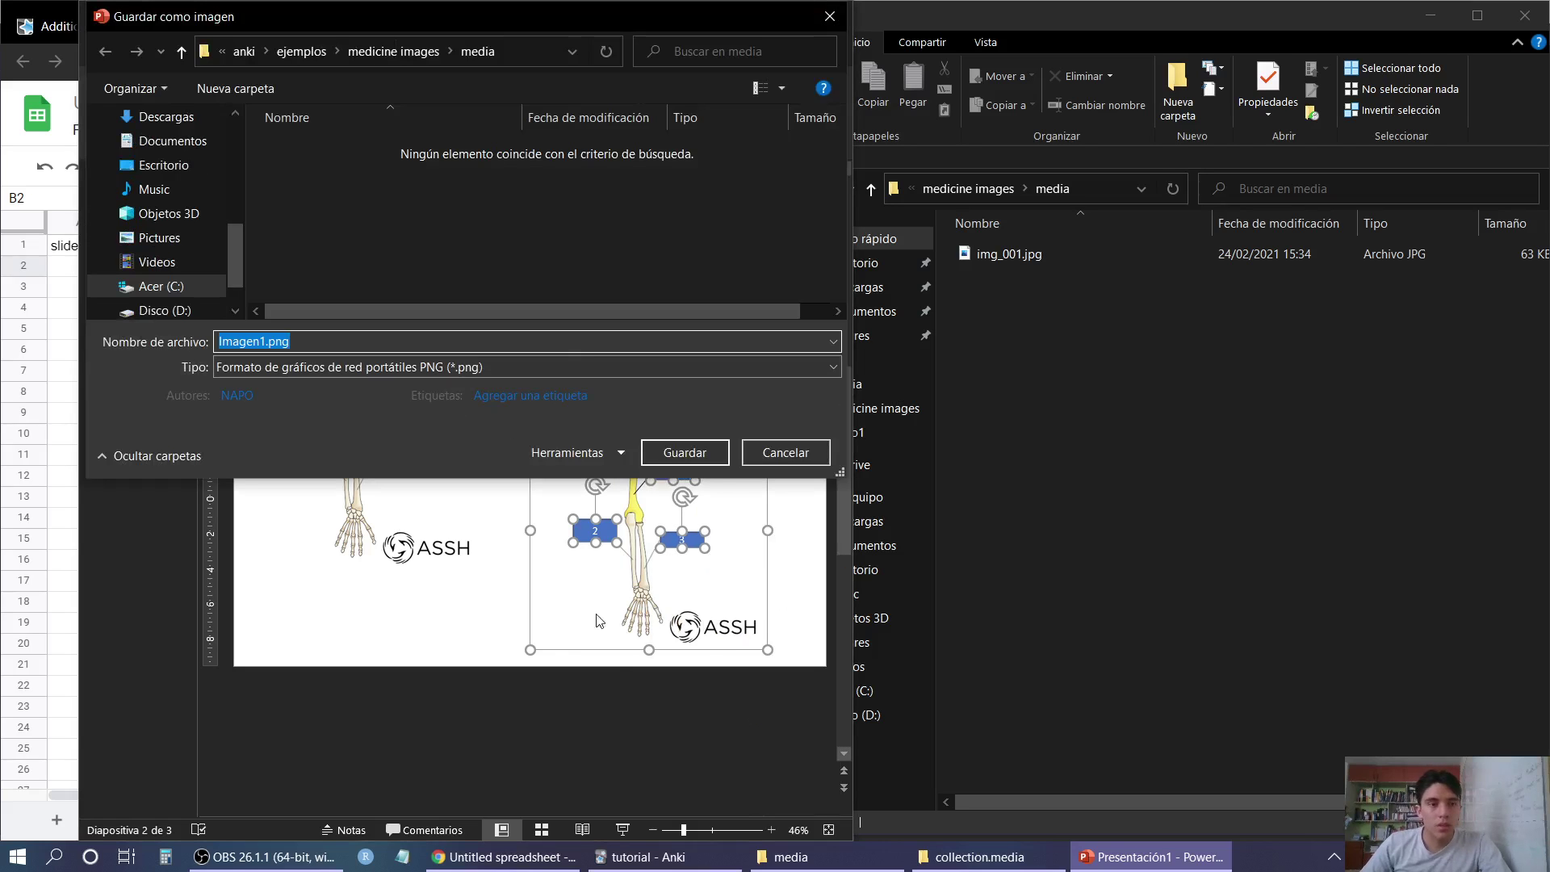
# Copy the name img_002 from the slide 2 image tag in the spreadsheet
pyautogui.click(502, 857)
pyautogui.click(224, 307)
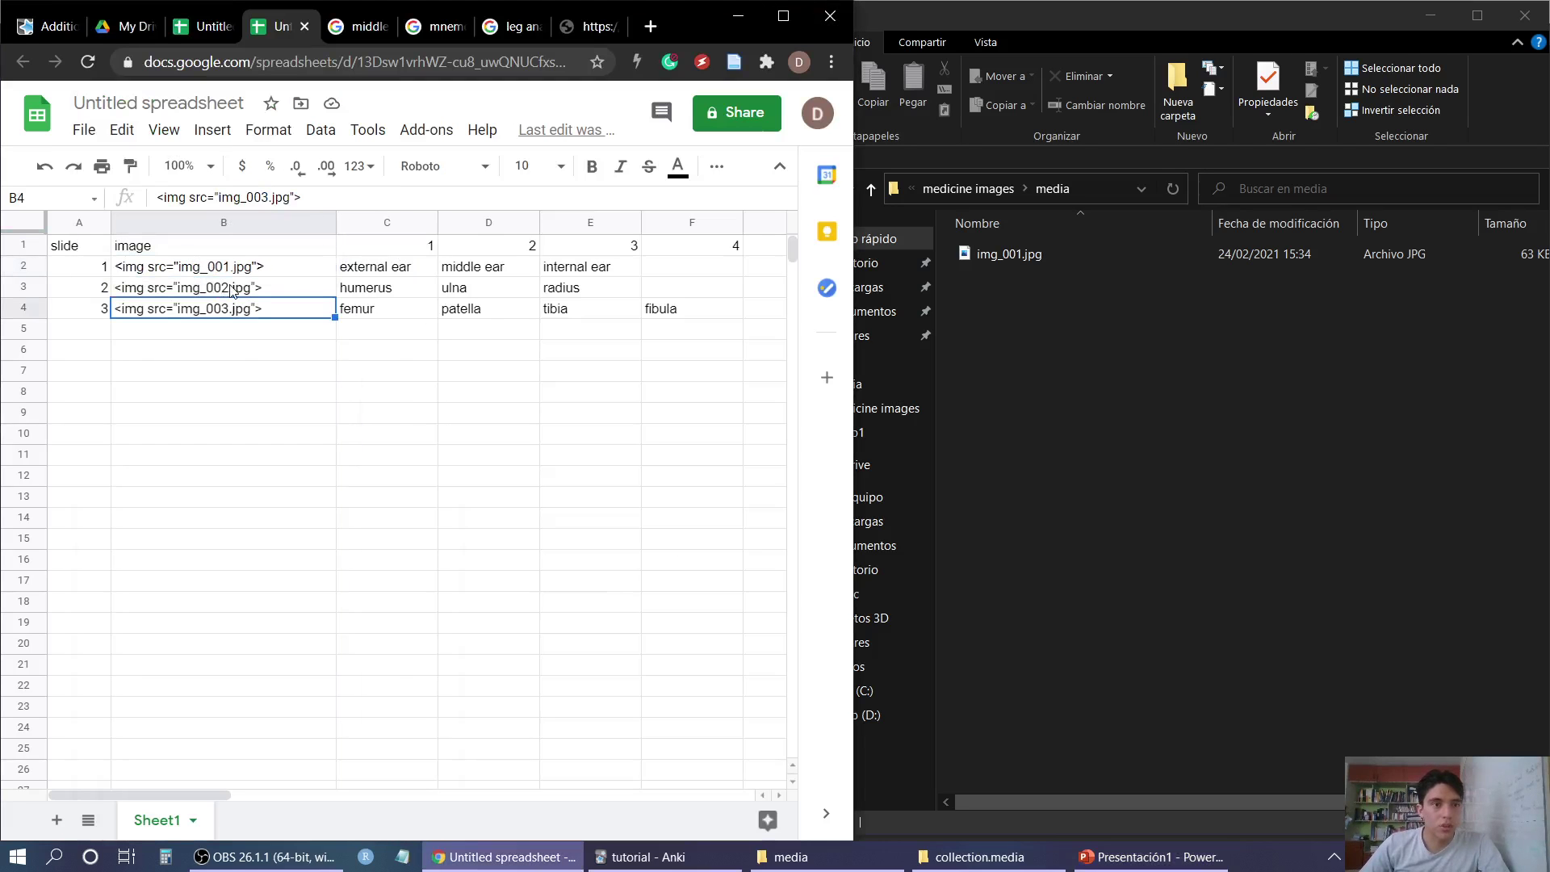
pyautogui.click(232, 288)
pyautogui.moveTo(269, 197); pyautogui.dragTo(233, 197)
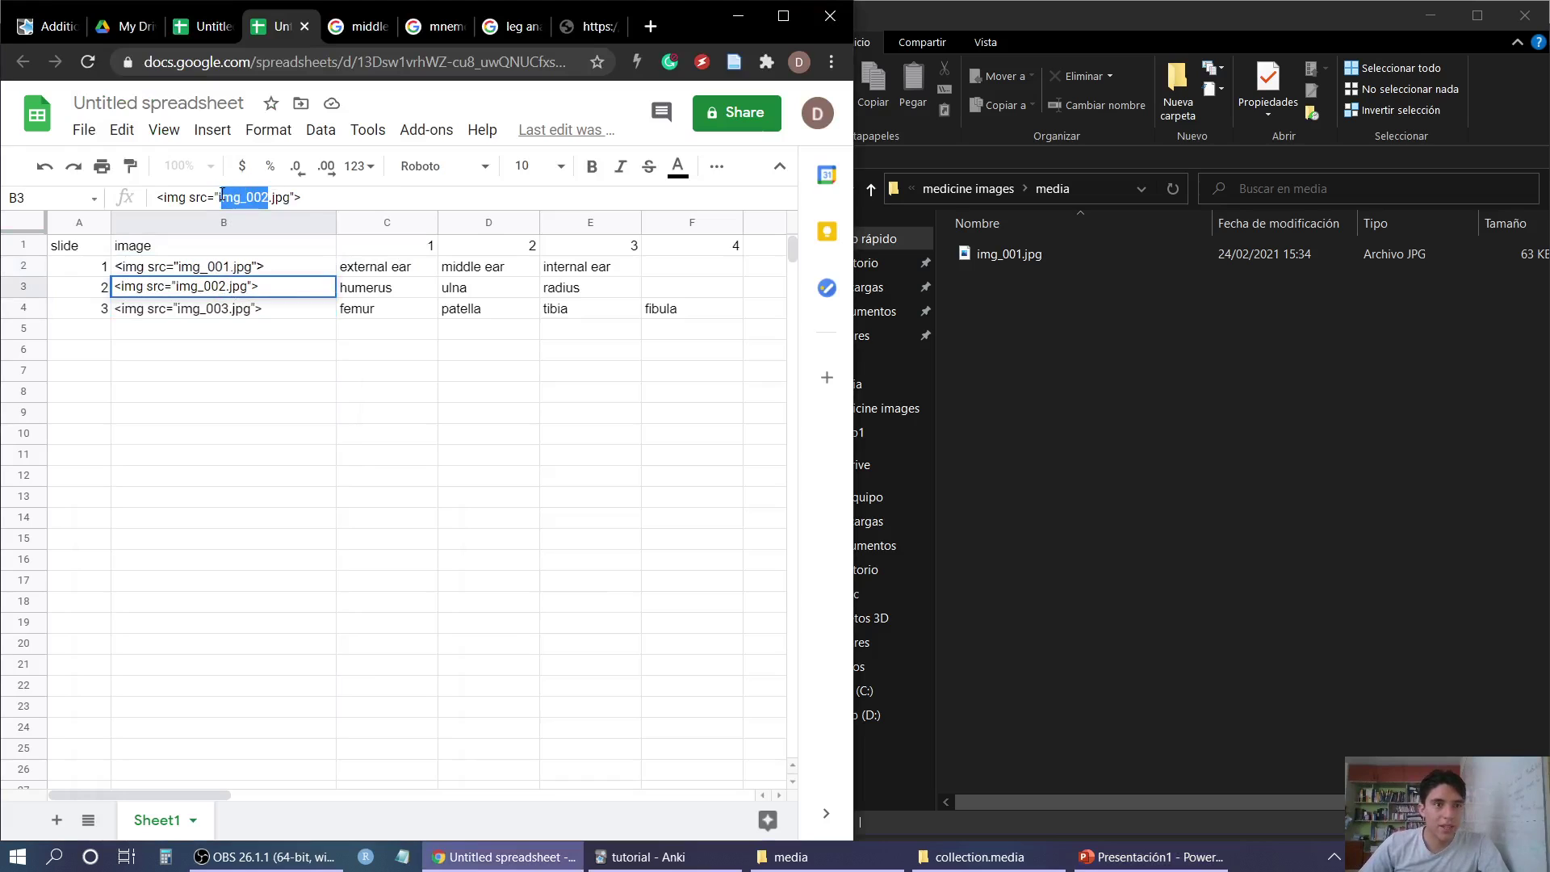
# Save the arm picture in JPEG format as img_002 in the media folder
pyautogui.click(568, 860)
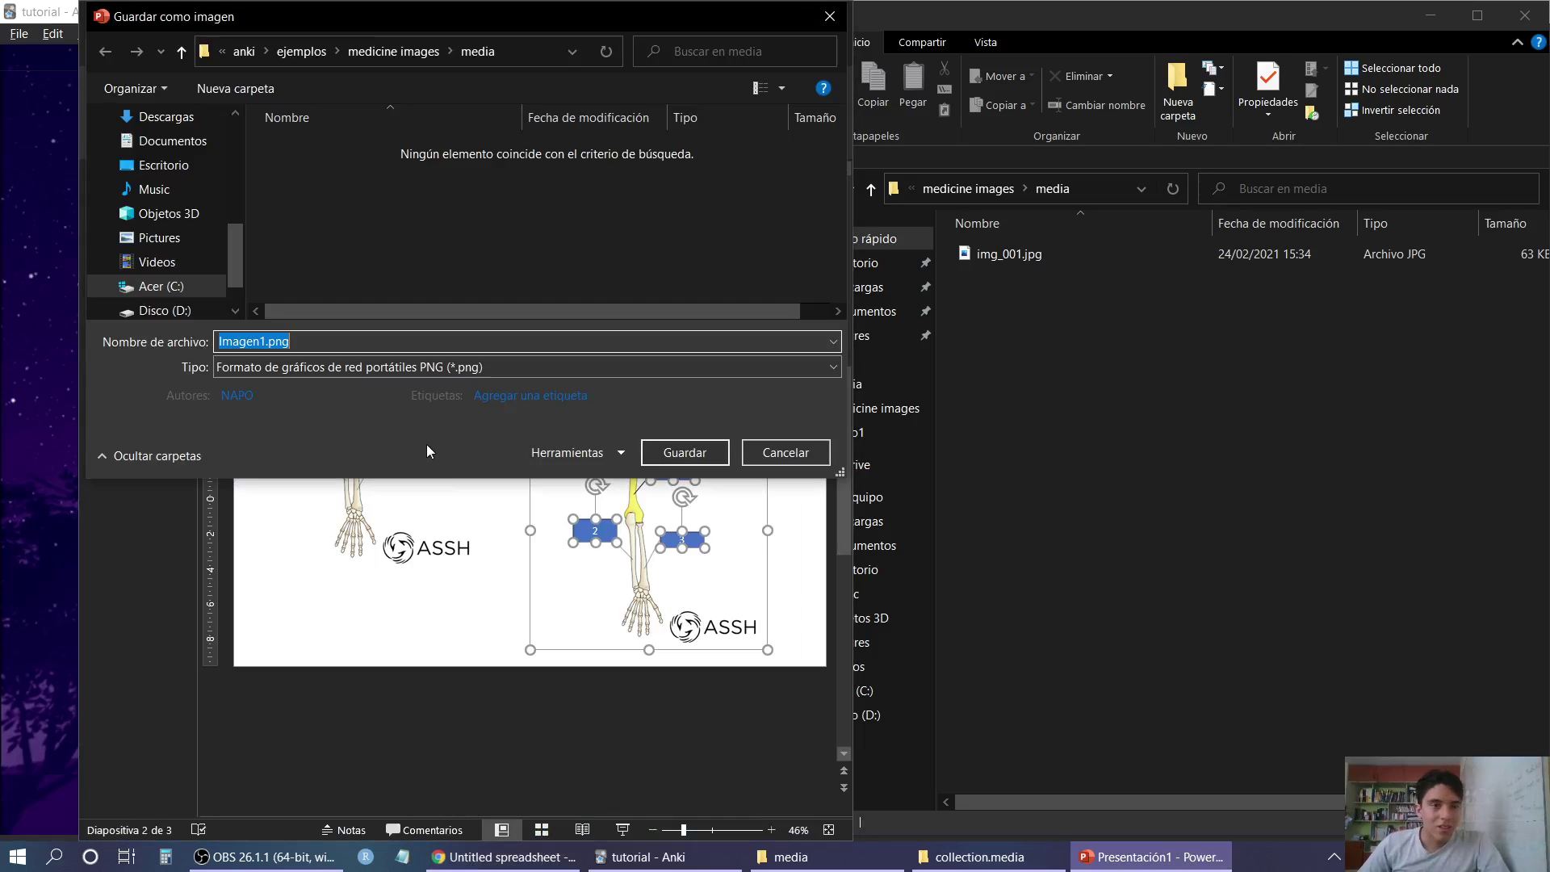
pyautogui.write('img_002')
pyautogui.click(450, 368)
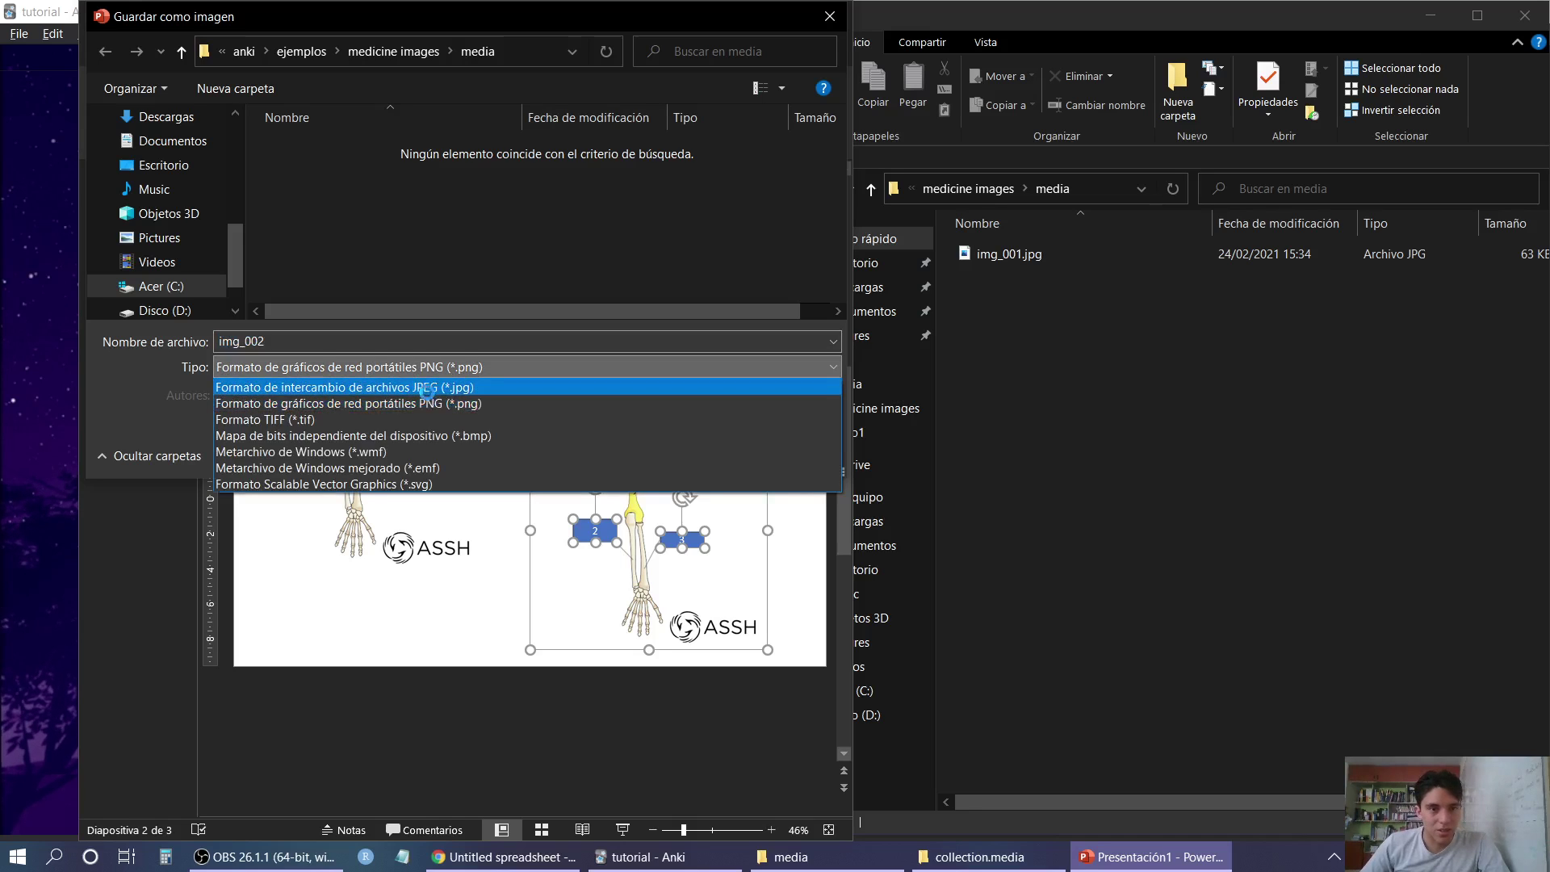
pyautogui.click(427, 388)
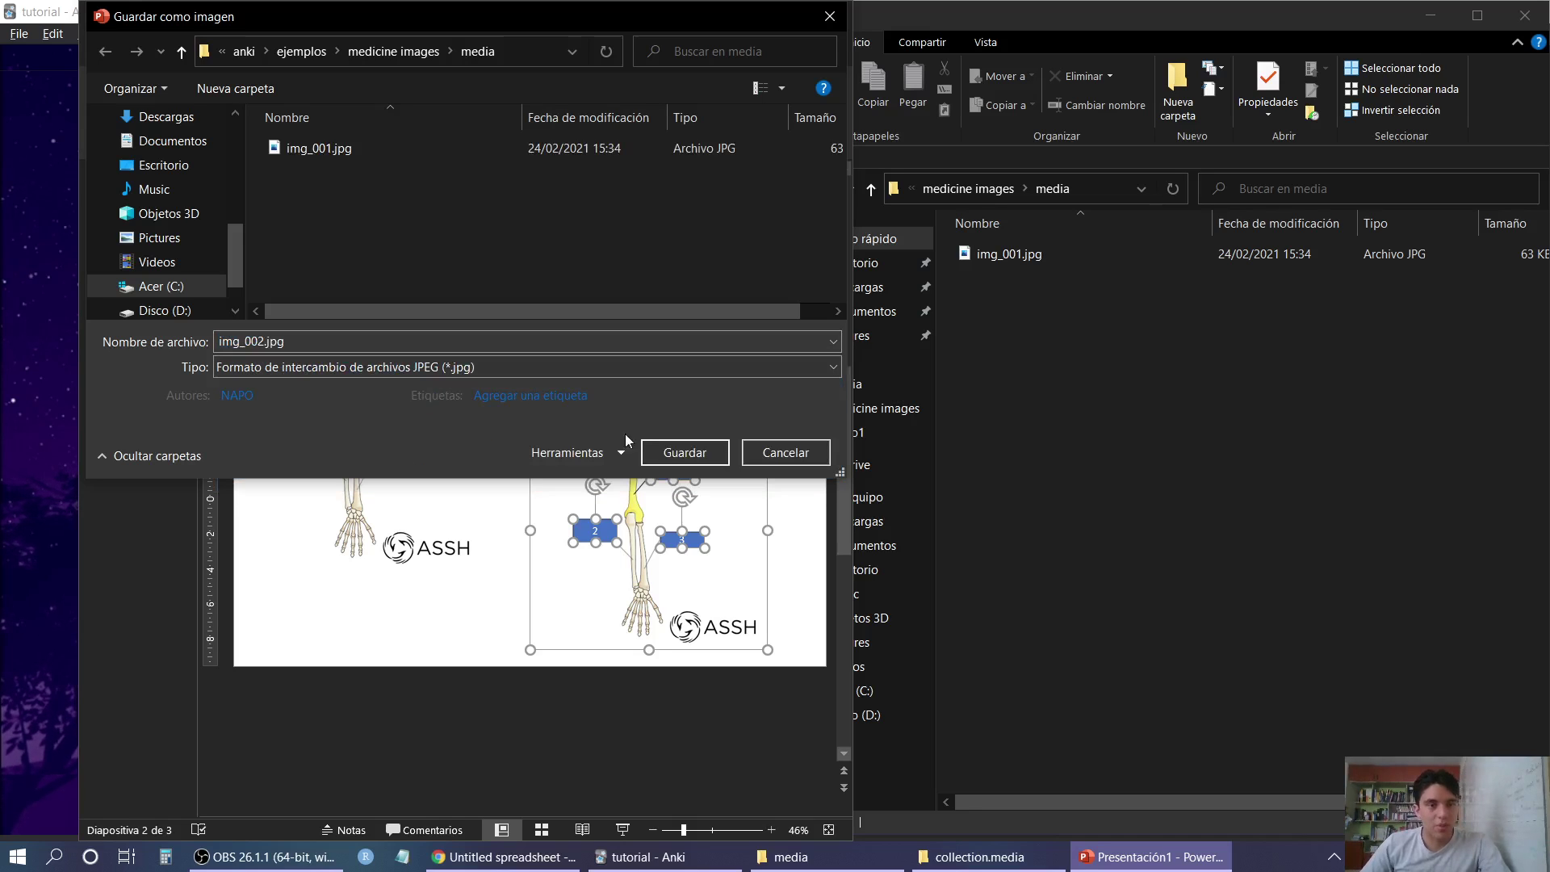
pyautogui.click(671, 454)
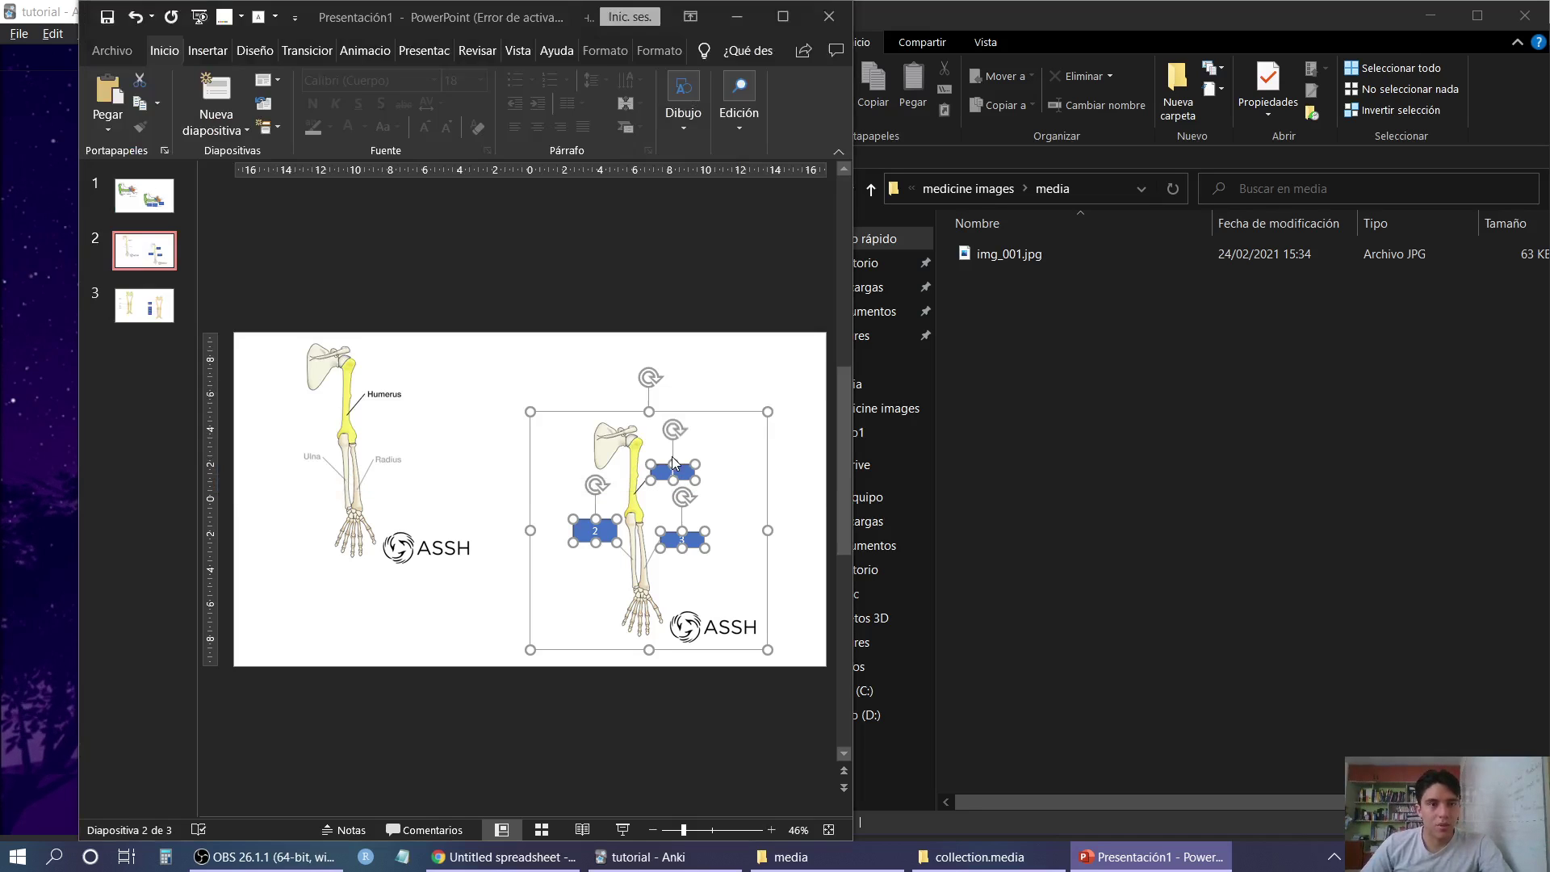
# Open img_003.jpg from the media folder, browse through the other exported images, and close the viewer
pyautogui.click(1240, 855)
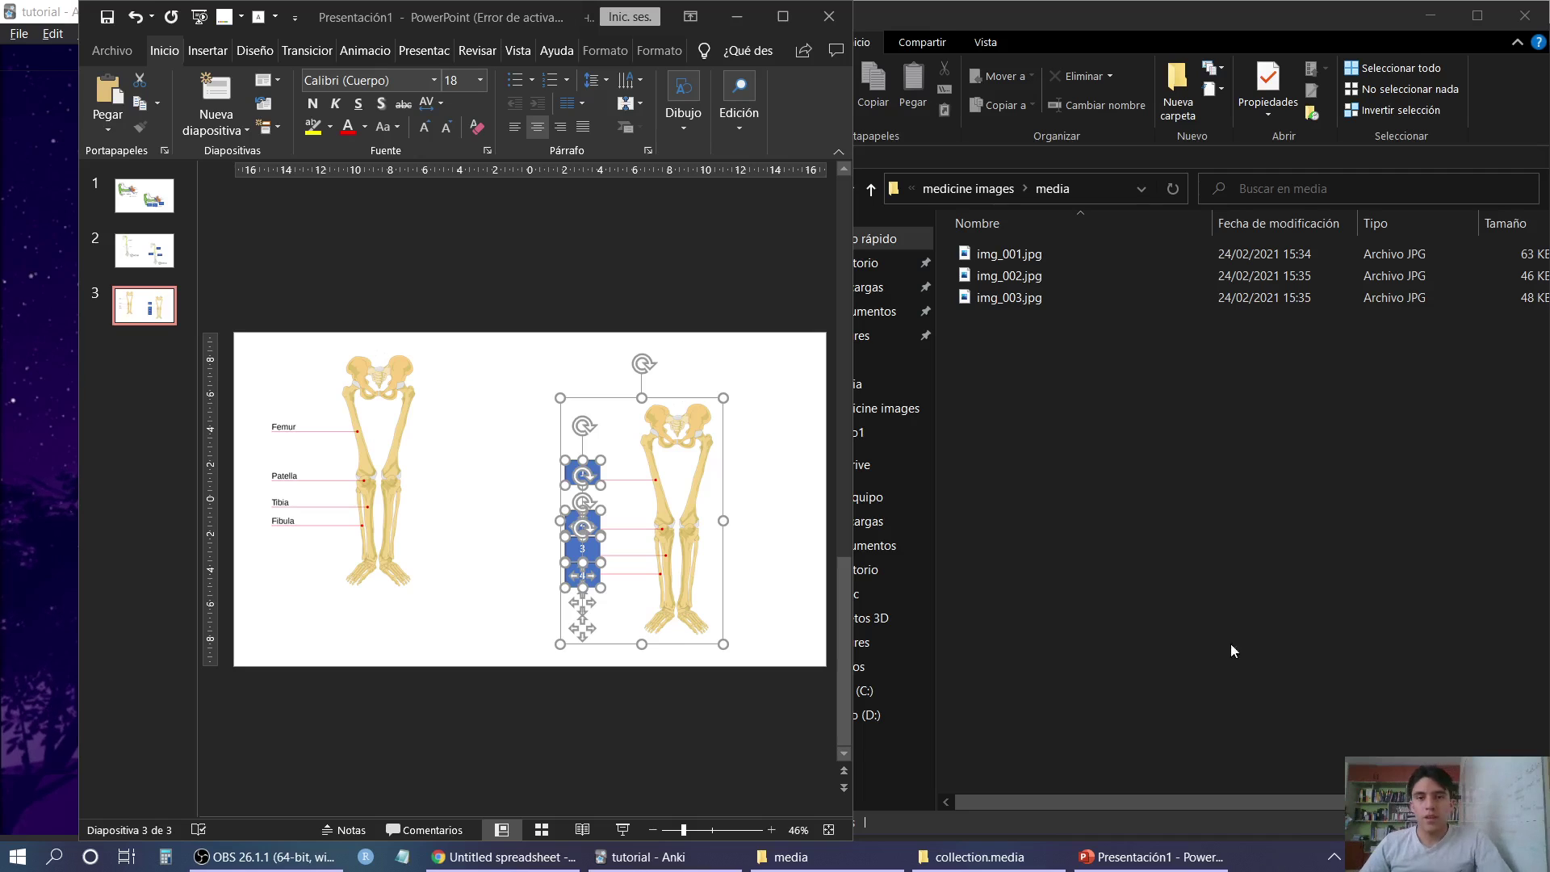
pyautogui.click(1146, 389)
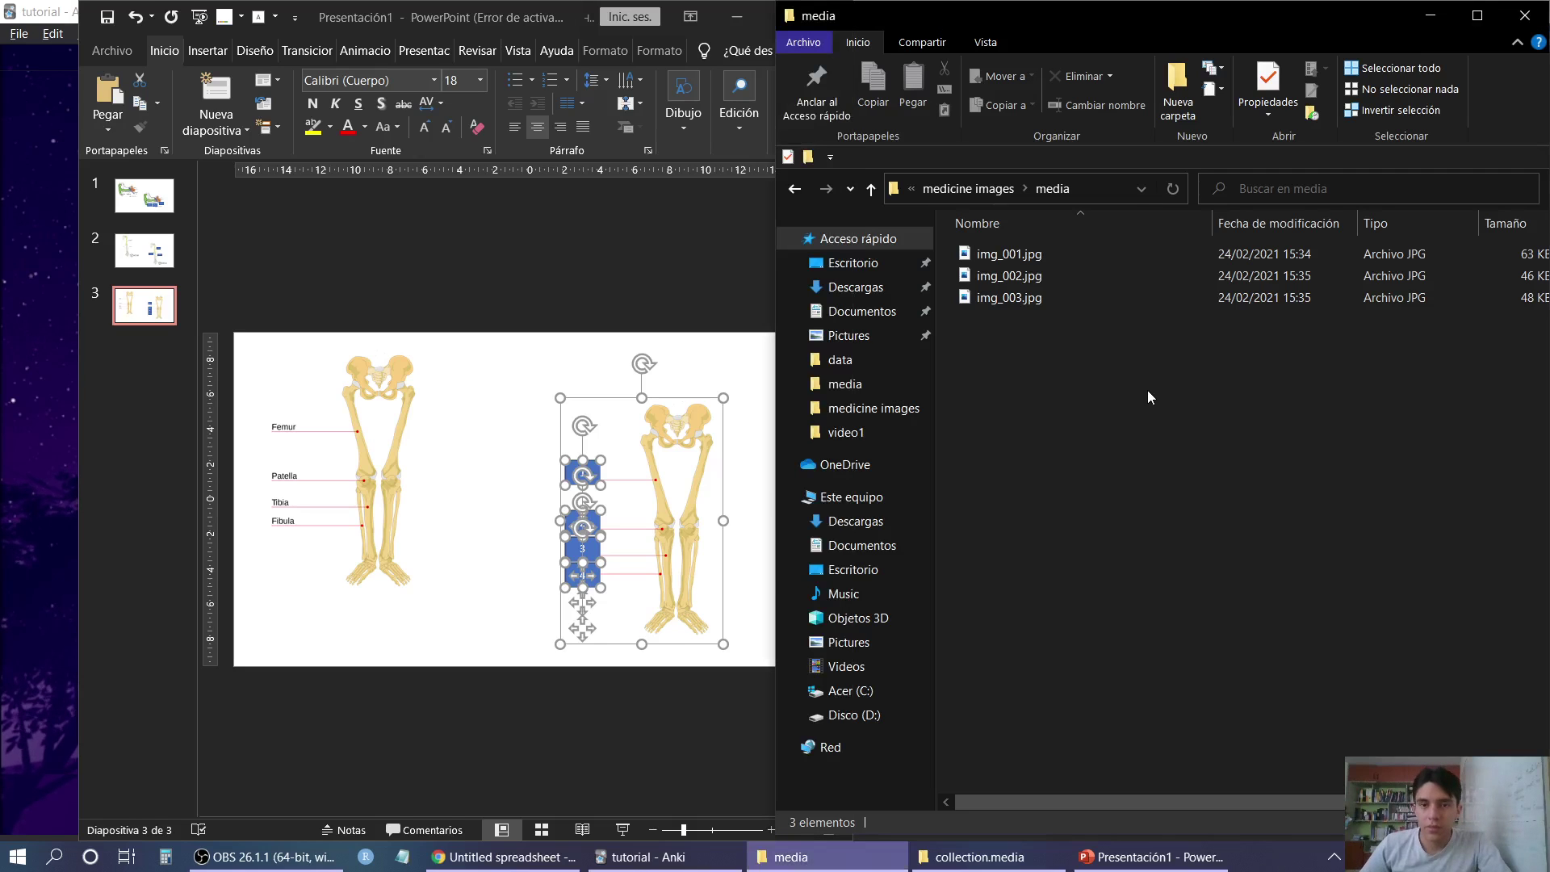
pyautogui.moveTo(1000, 360); pyautogui.dragTo(1111, 240)
pyautogui.click(1039, 357)
pyautogui.click(1025, 305)
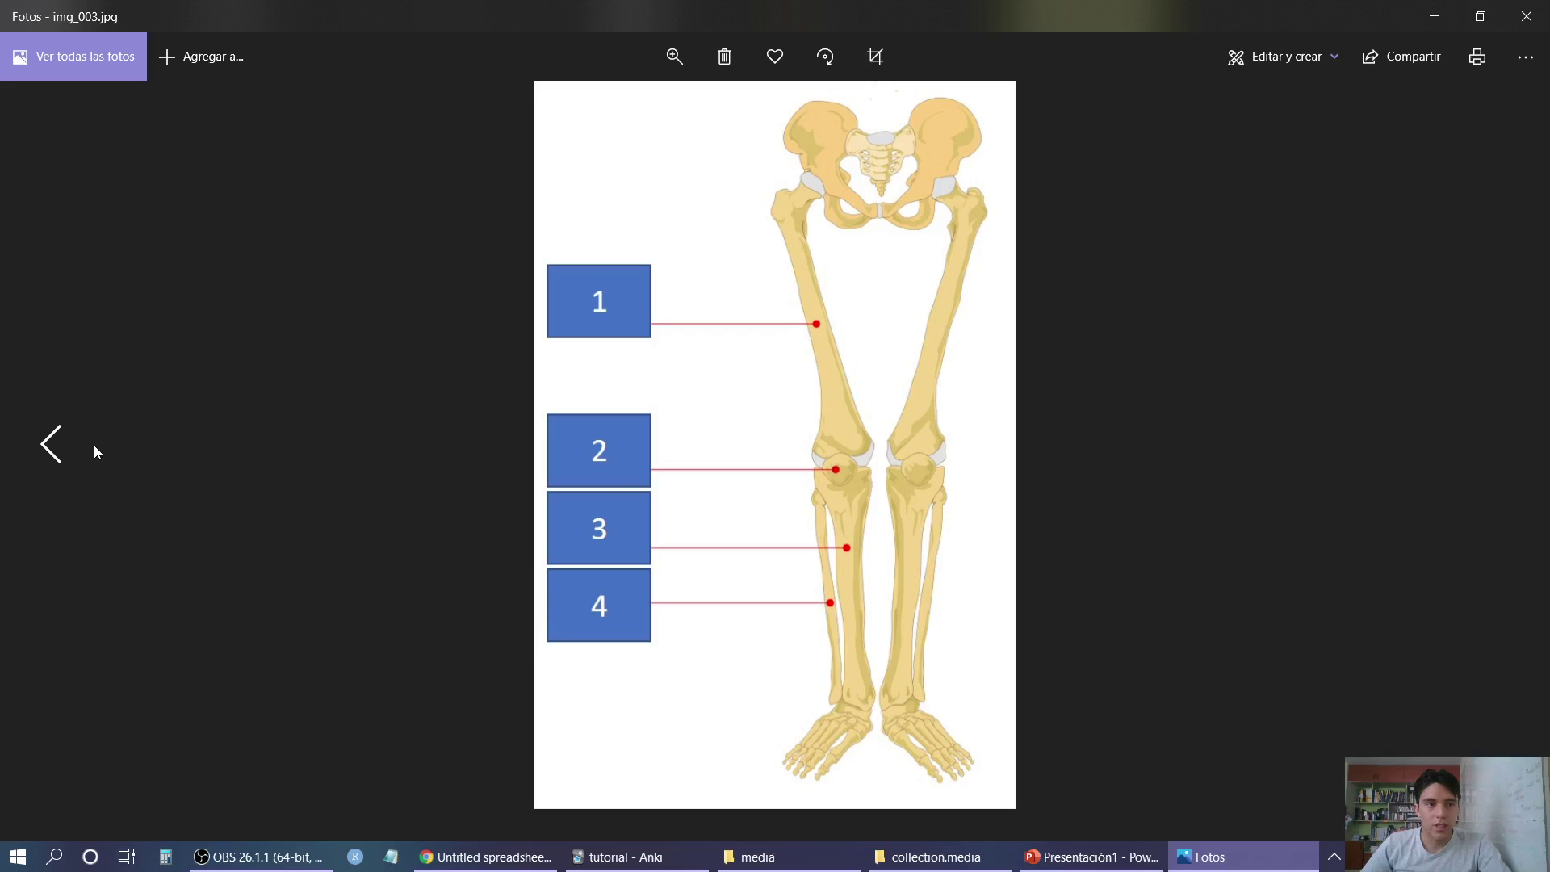
pyautogui.click(62, 460)
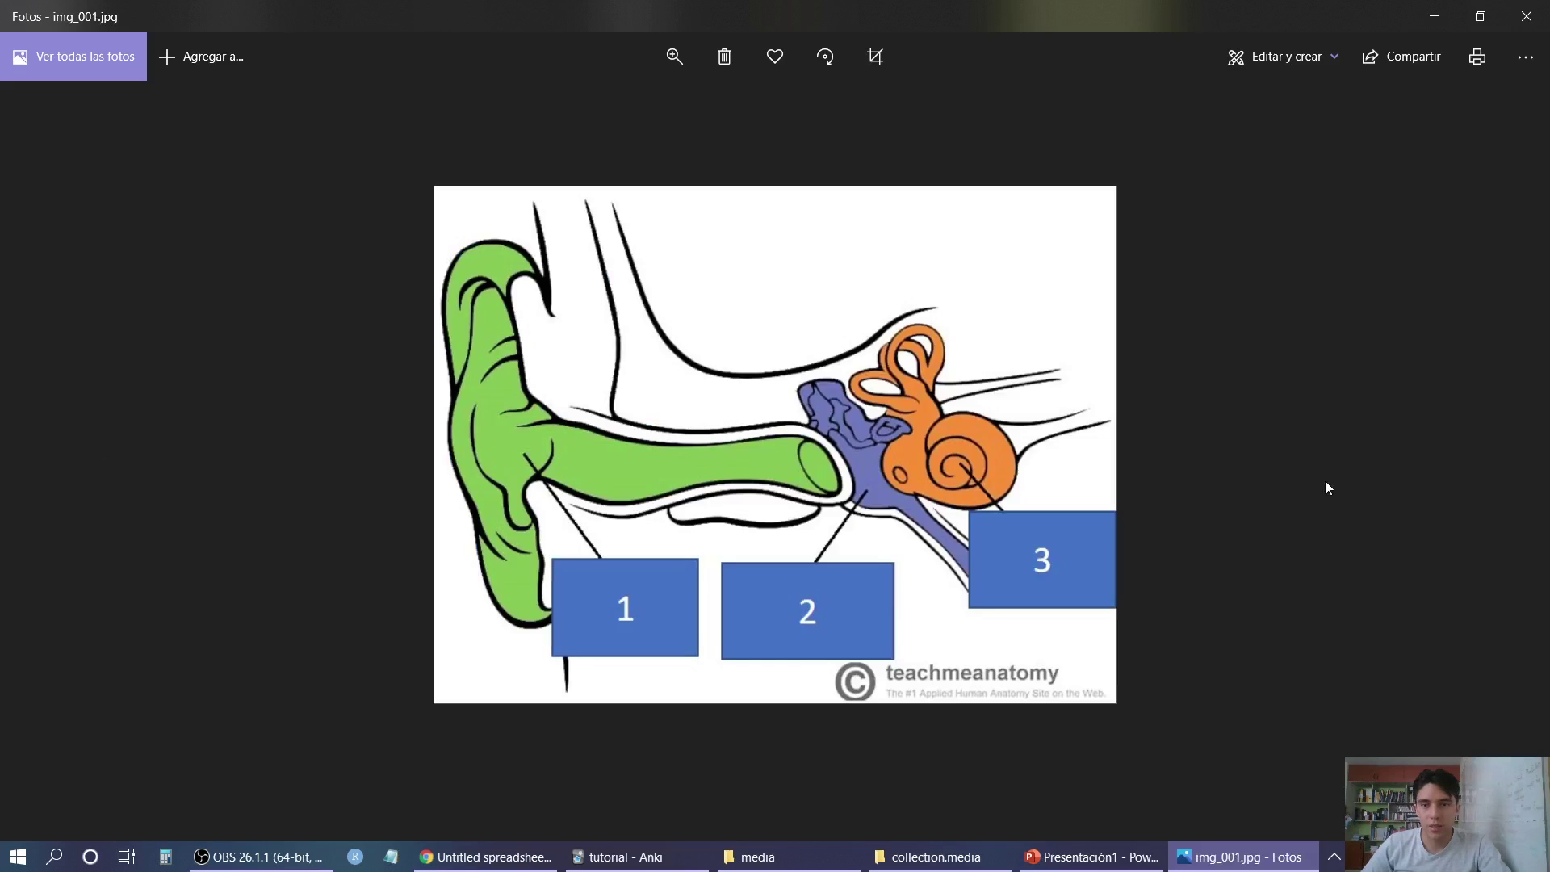
pyautogui.click(1505, 453)
pyautogui.click(1504, 452)
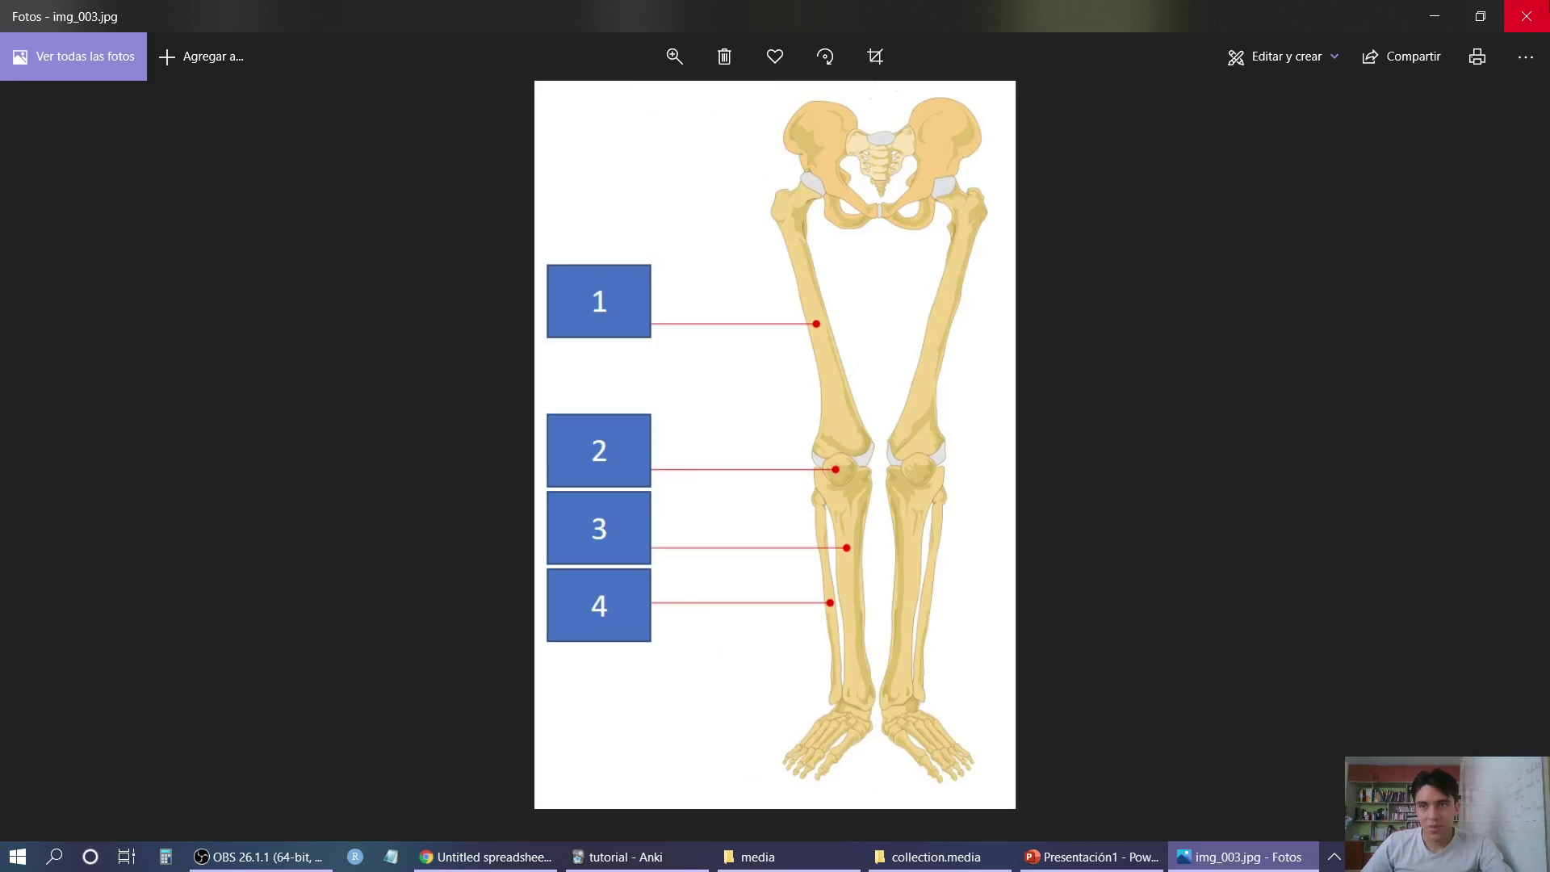
pyautogui.click(1526, 16)
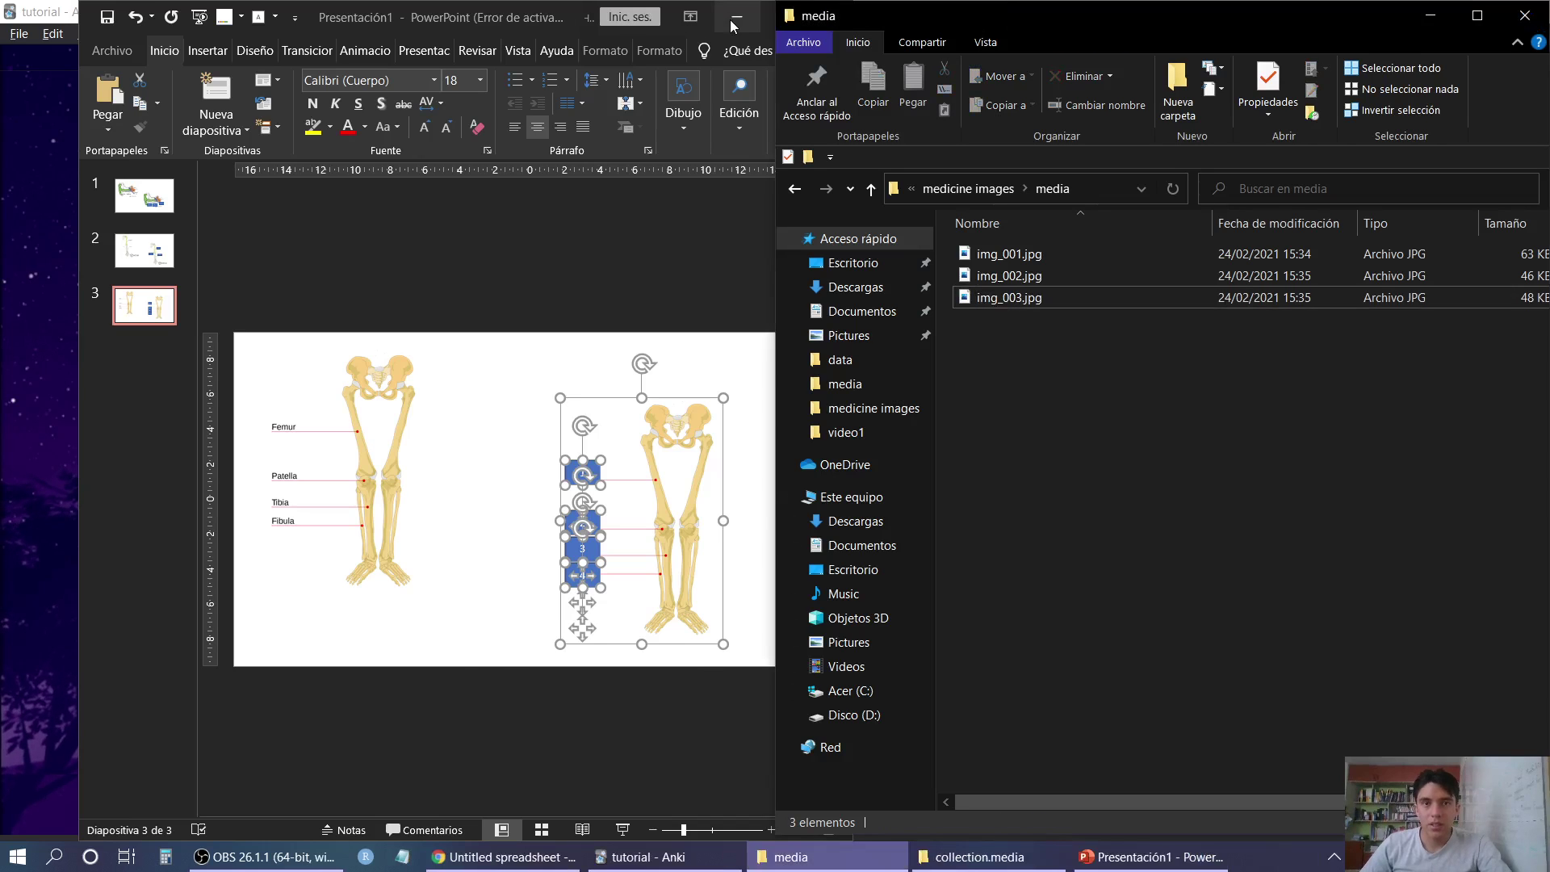
# Minimize PowerPoint and arrange Anki's collection.media folder side by side with the media folder
pyautogui.click(731, 19)
pyautogui.moveTo(976, 369); pyautogui.dragTo(1087, 214)
pyautogui.click(979, 856)
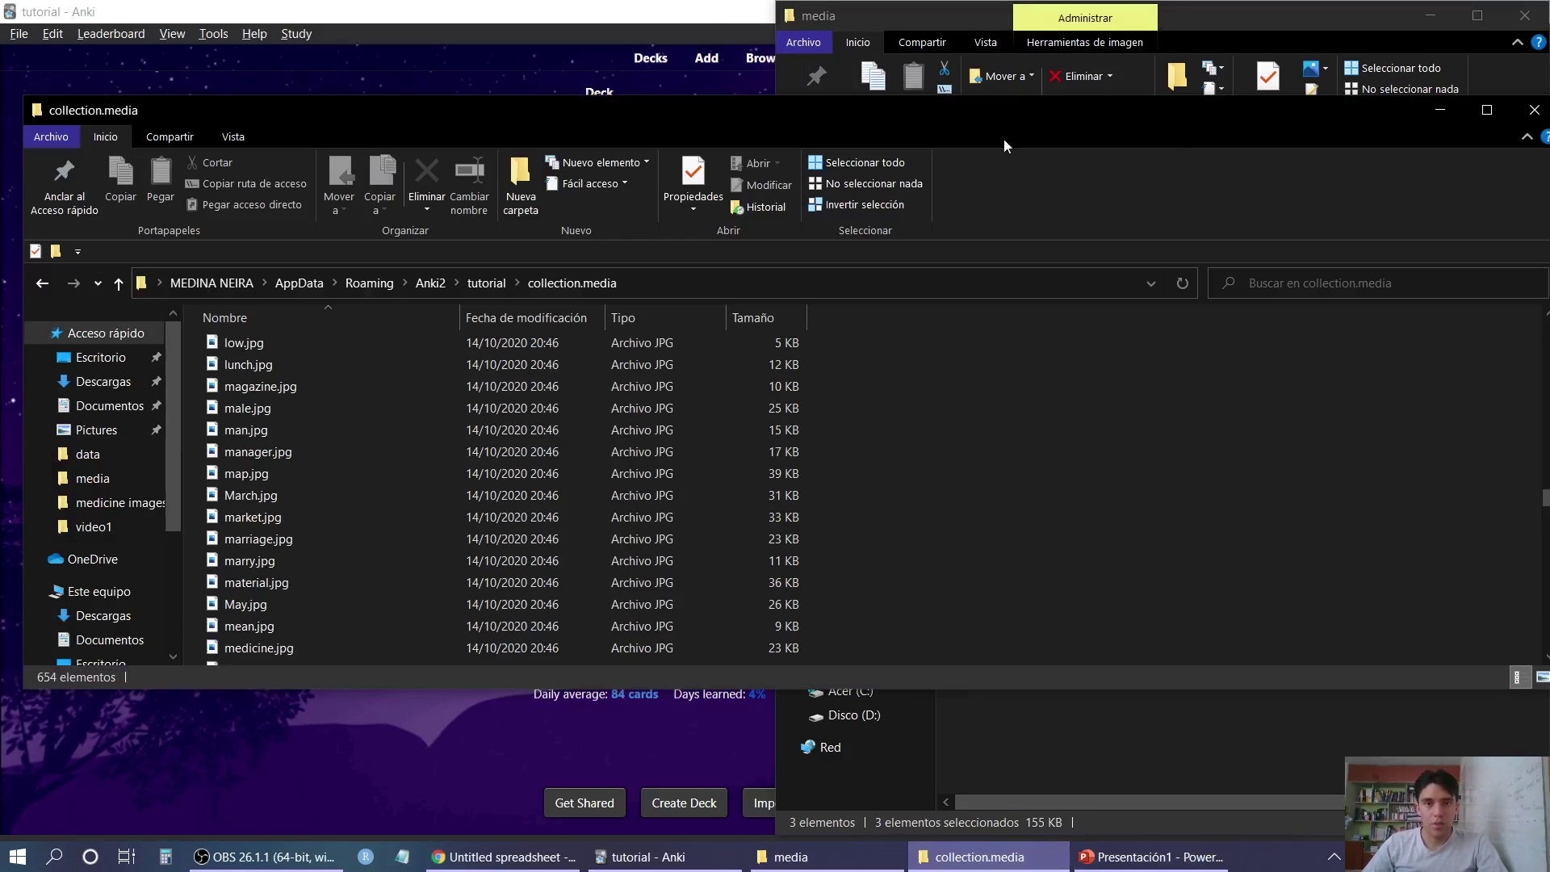
pyautogui.press('super+Left')
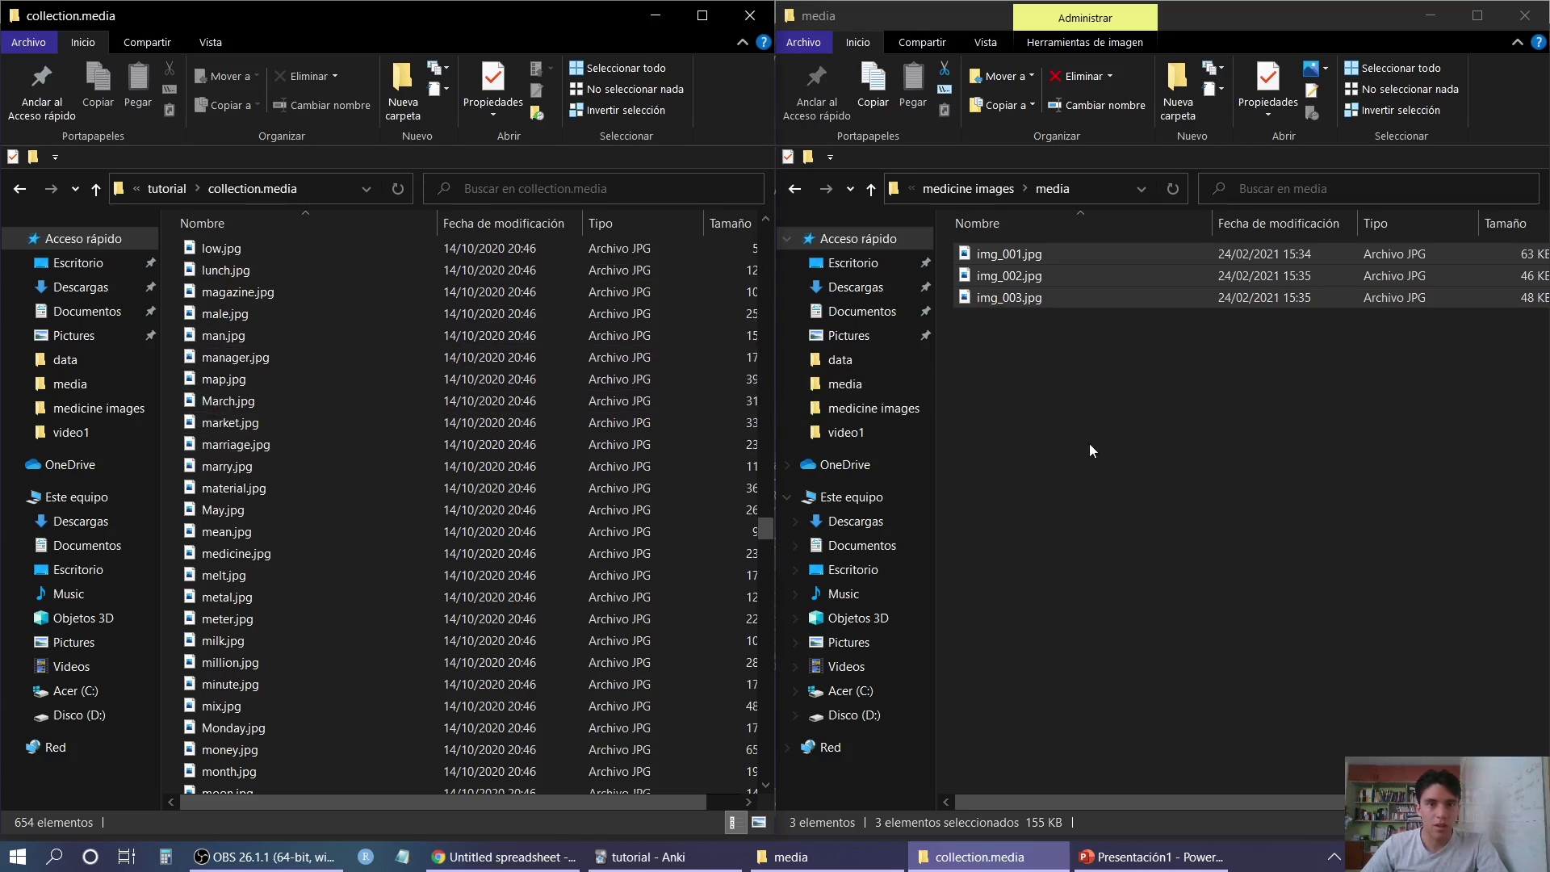
# Move img_001.jpg, img_002.jpg and img_003.jpg from the media folder into collection.media
pyautogui.click(1030, 352)
pyautogui.moveTo(1030, 339); pyautogui.dragTo(309, 467)
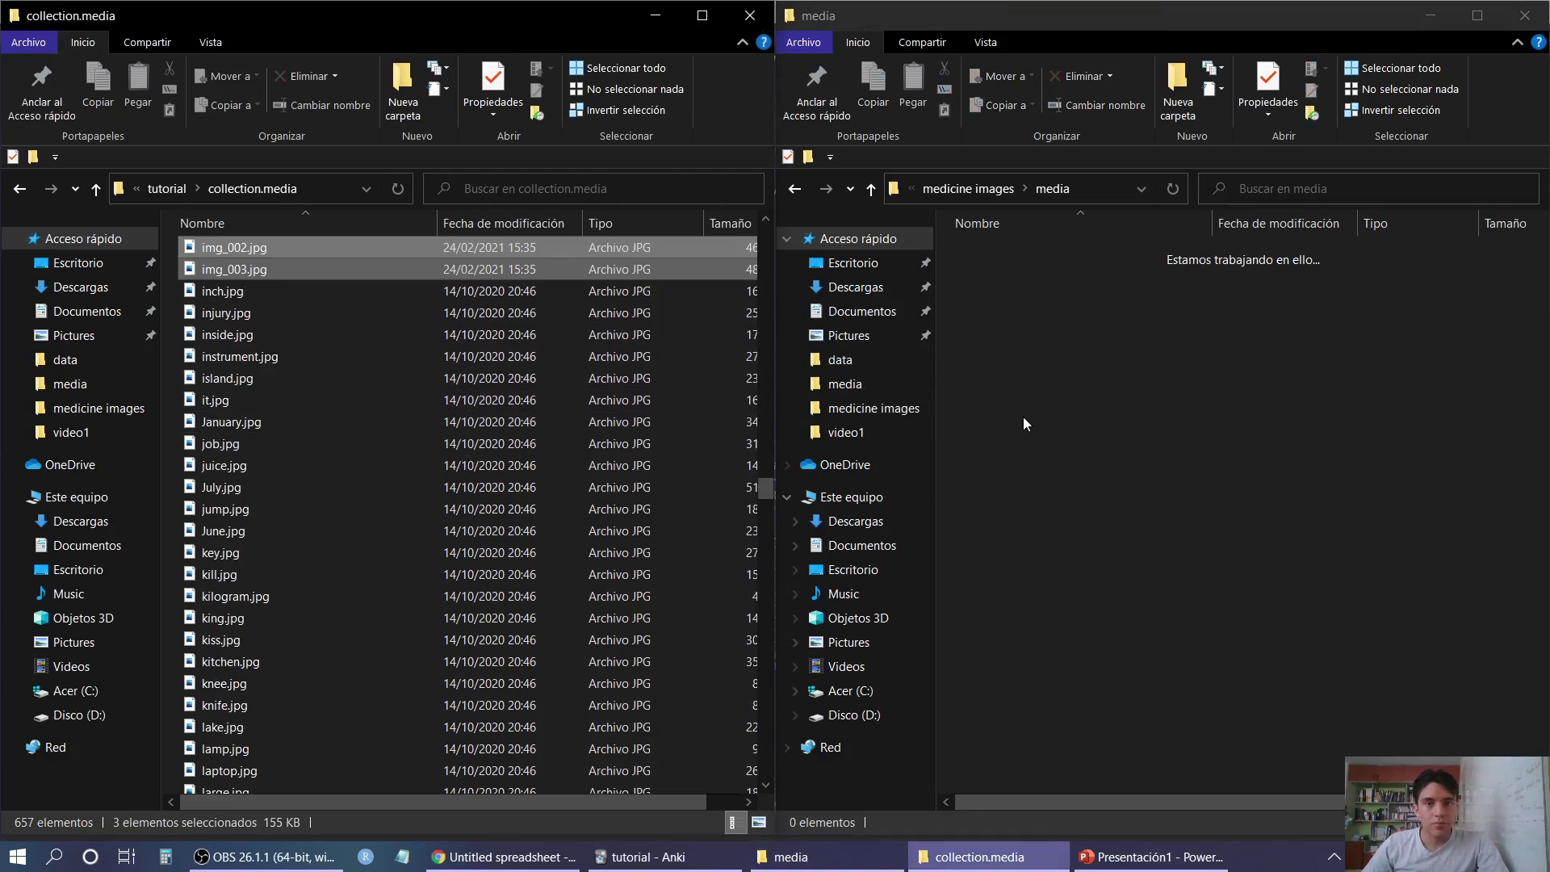
pyautogui.scroll(3, 373, 464)
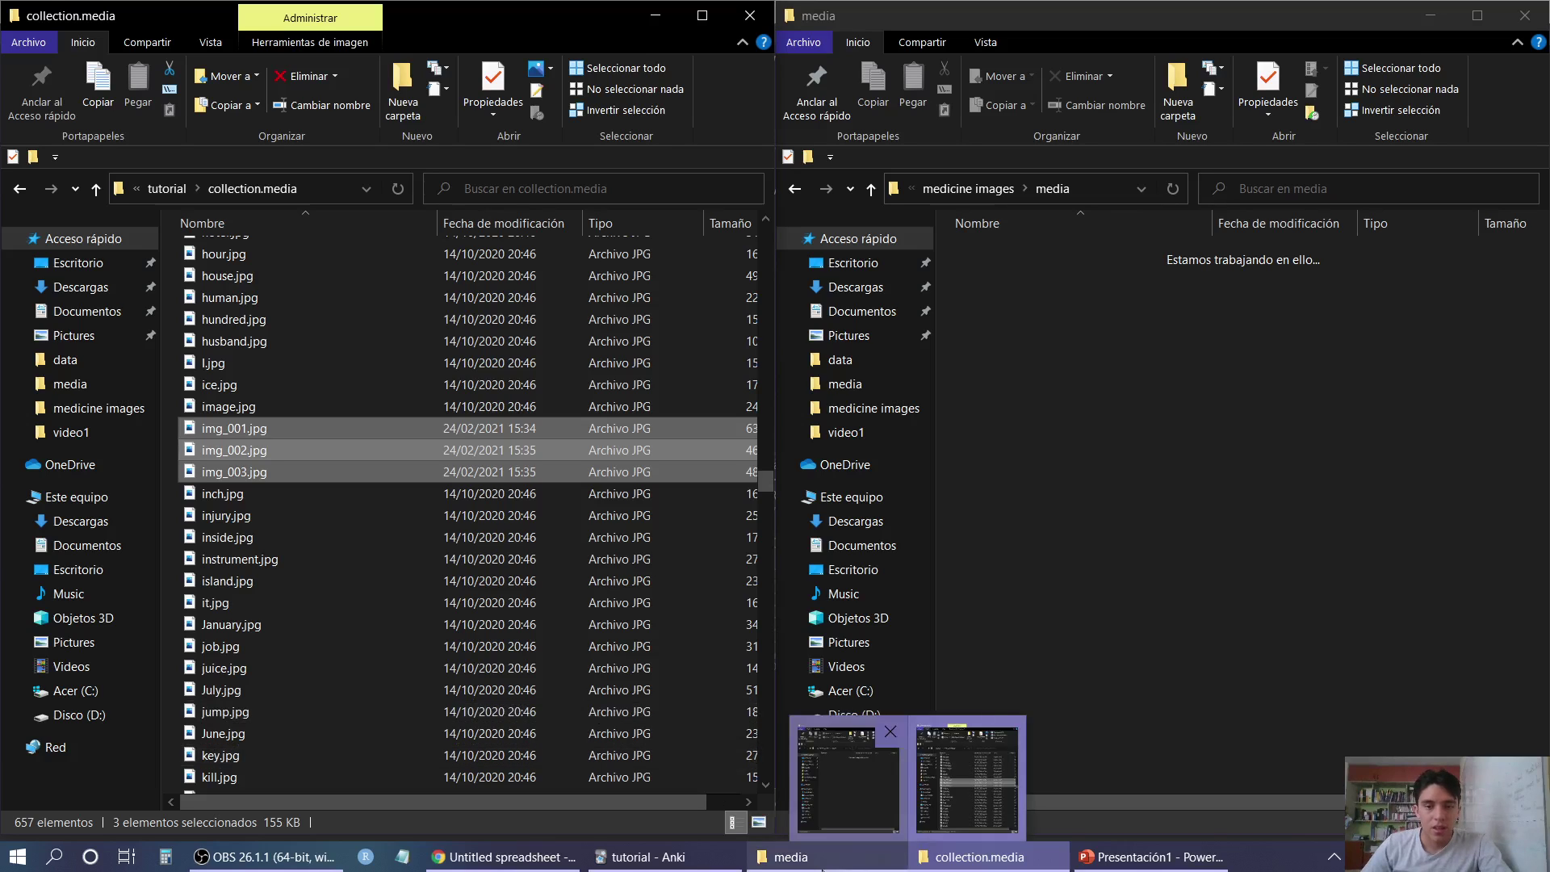
# Switch to Anki and start studying the Anatomy deck
pyautogui.moveTo(1150, 864)
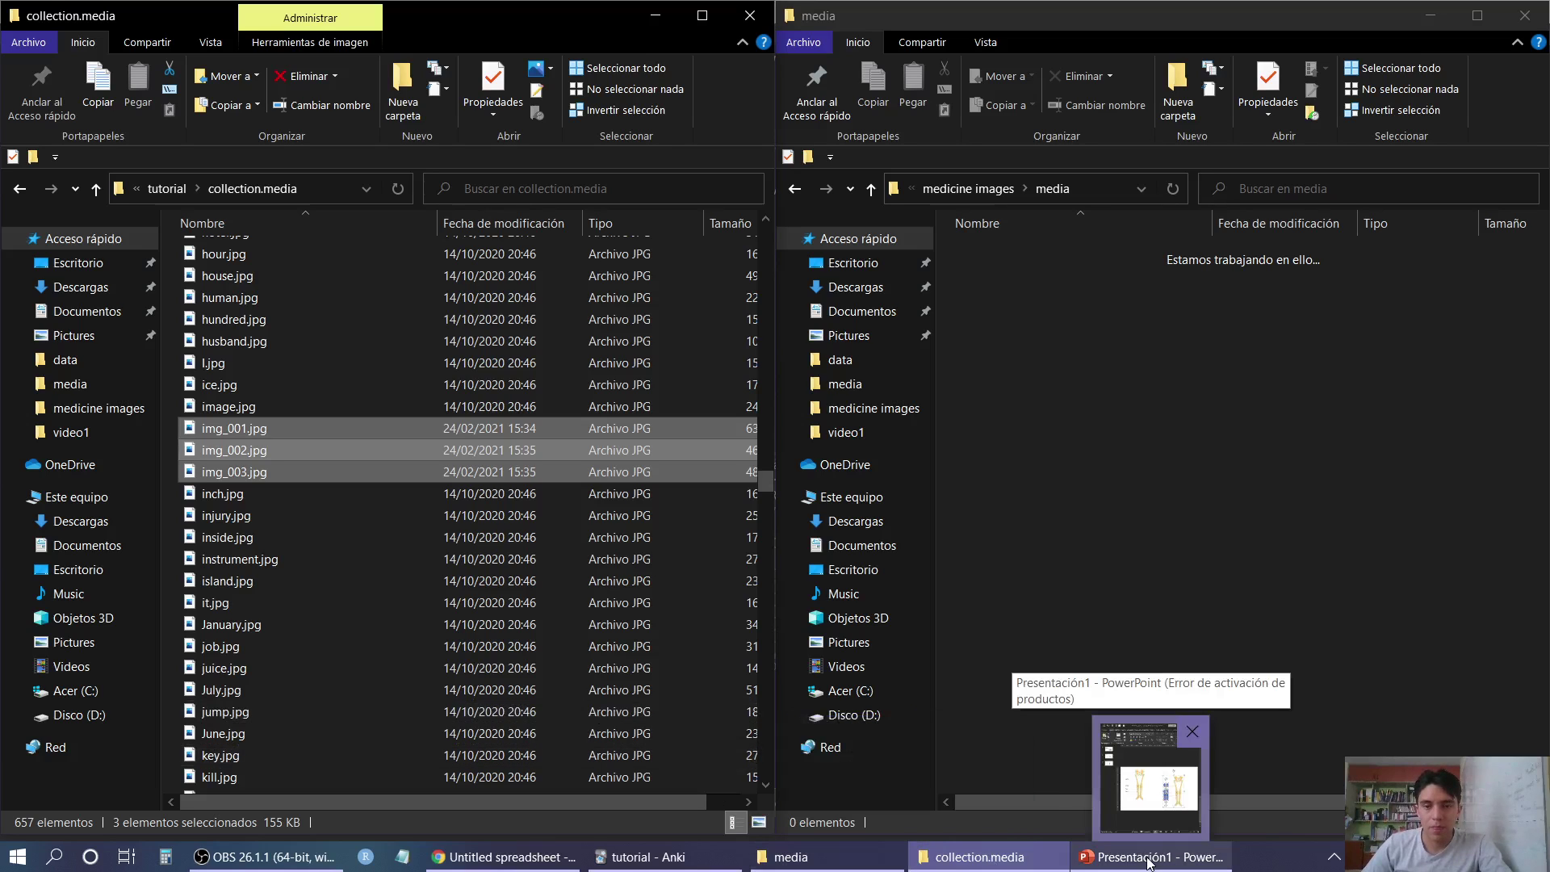
pyautogui.click(670, 861)
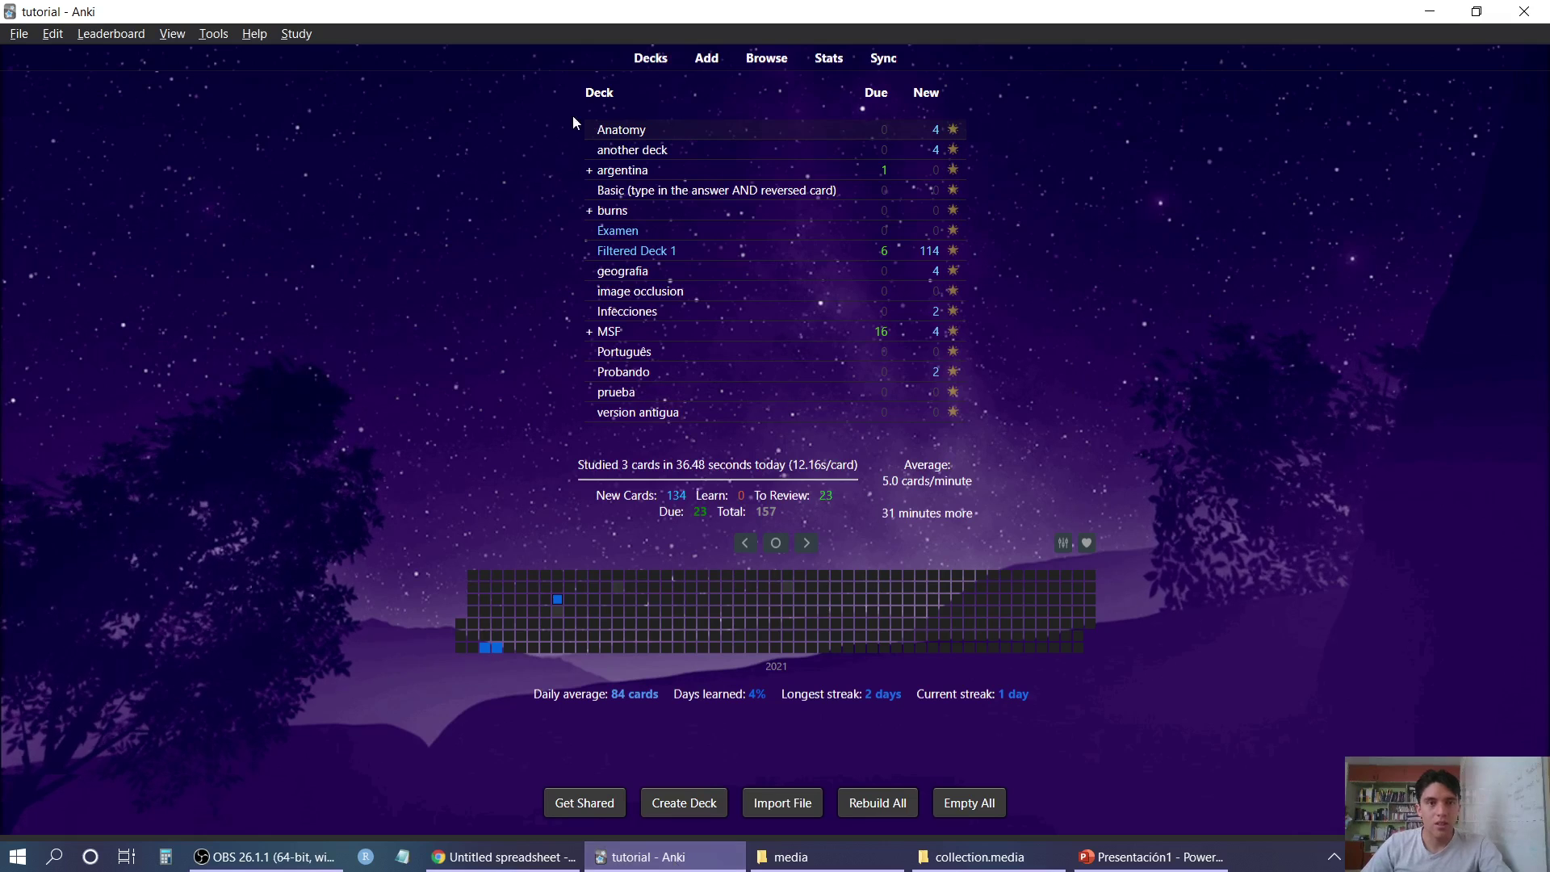
pyautogui.click(629, 129)
pyautogui.press('s')
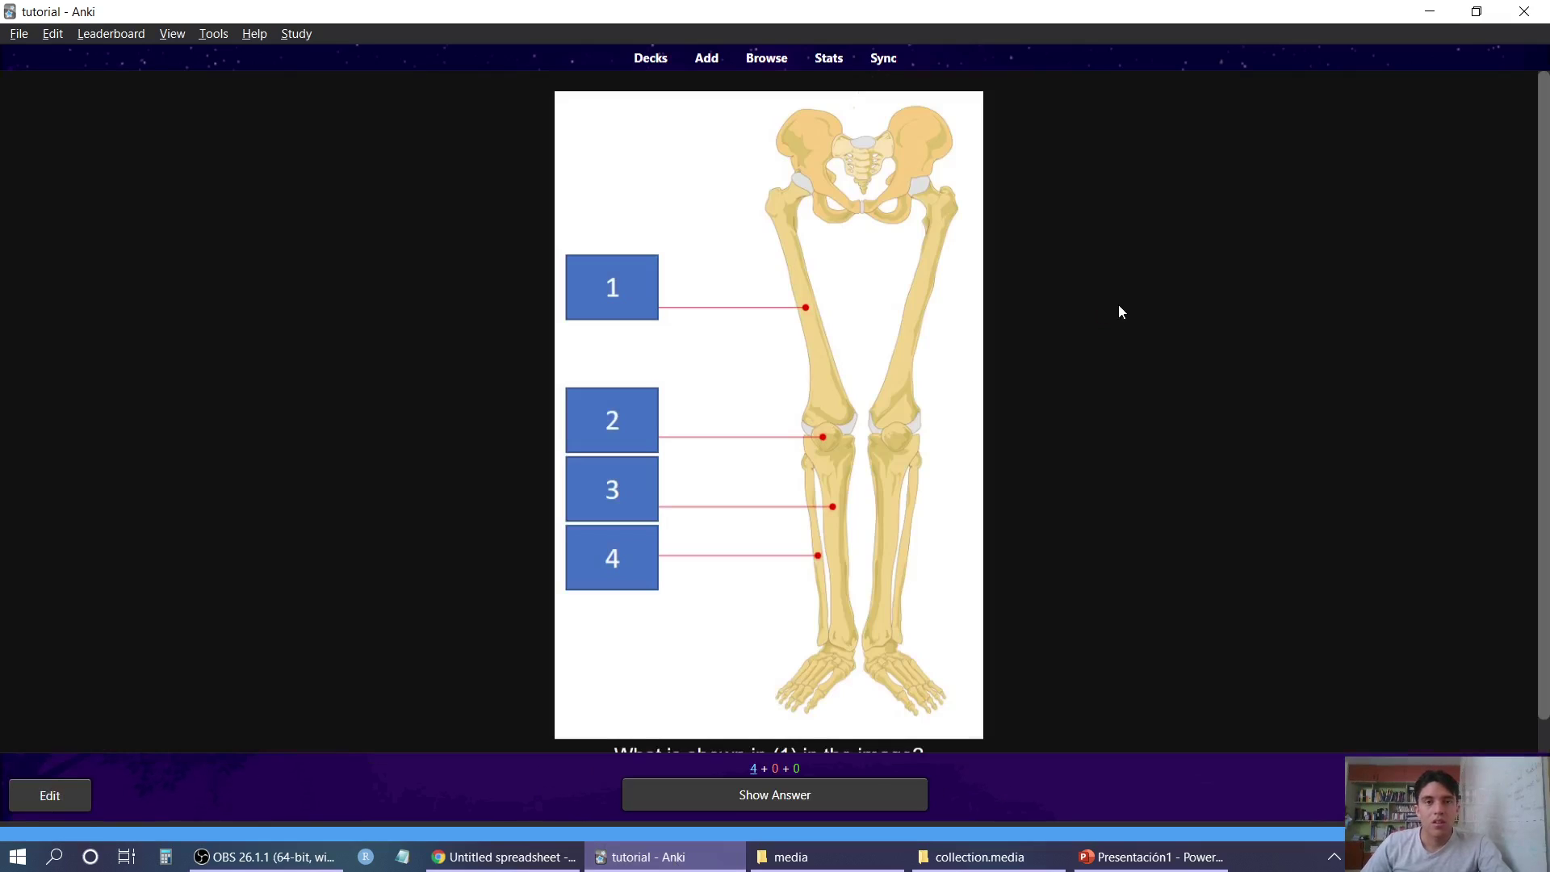
# Read the leg bones card's question about label 1, reveal its answer and rate it Good
pyautogui.scroll(-1, 1333, 350)
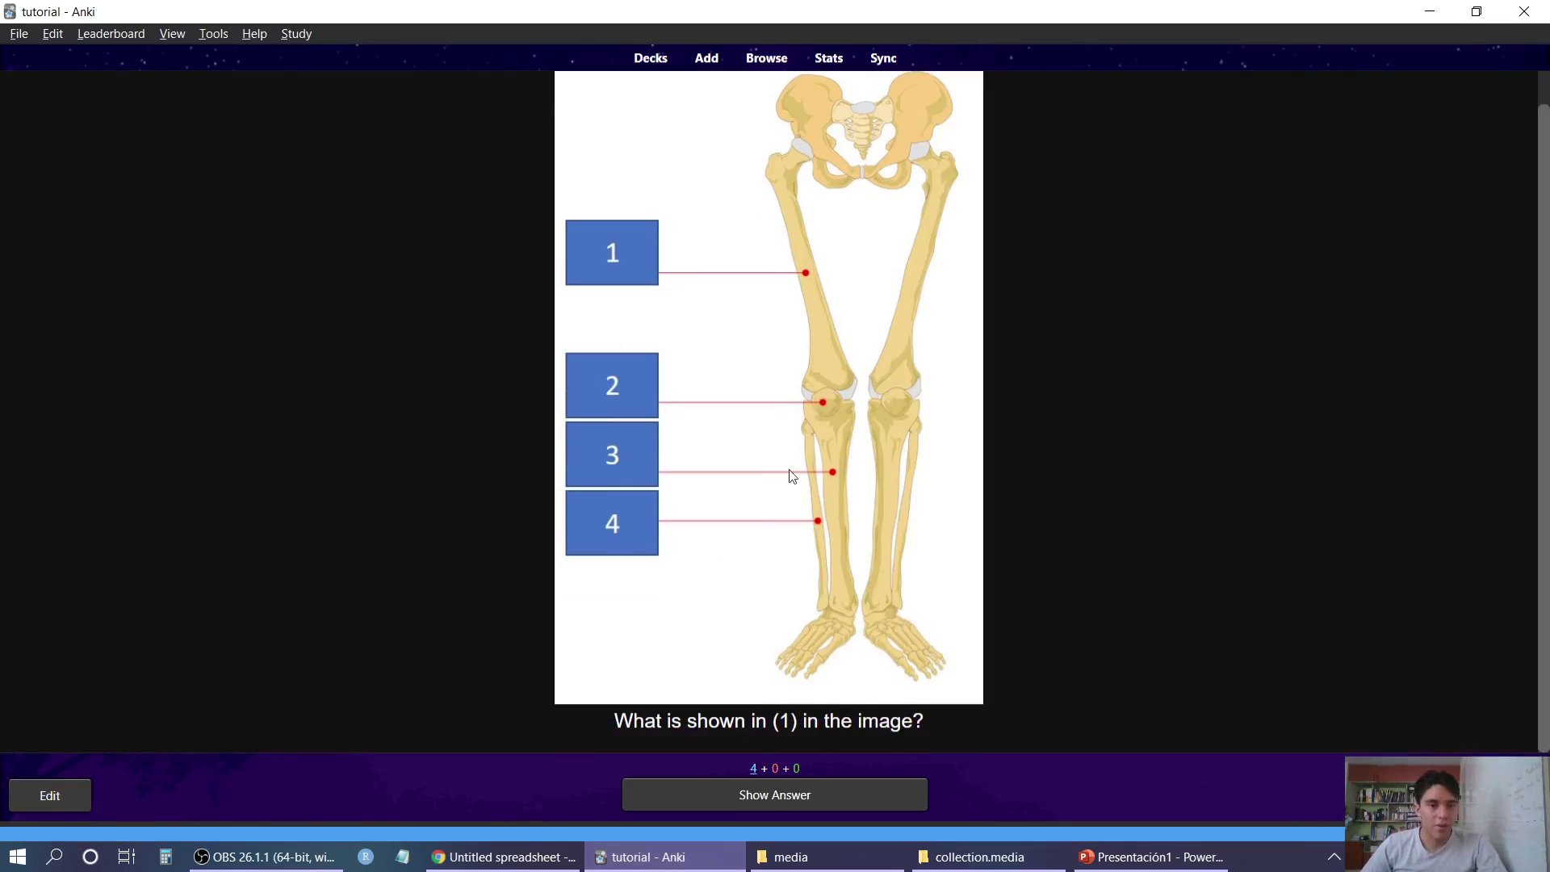
pyautogui.moveTo(655, 721); pyautogui.dragTo(943, 726)
pyautogui.click(976, 546)
pyautogui.press('space')
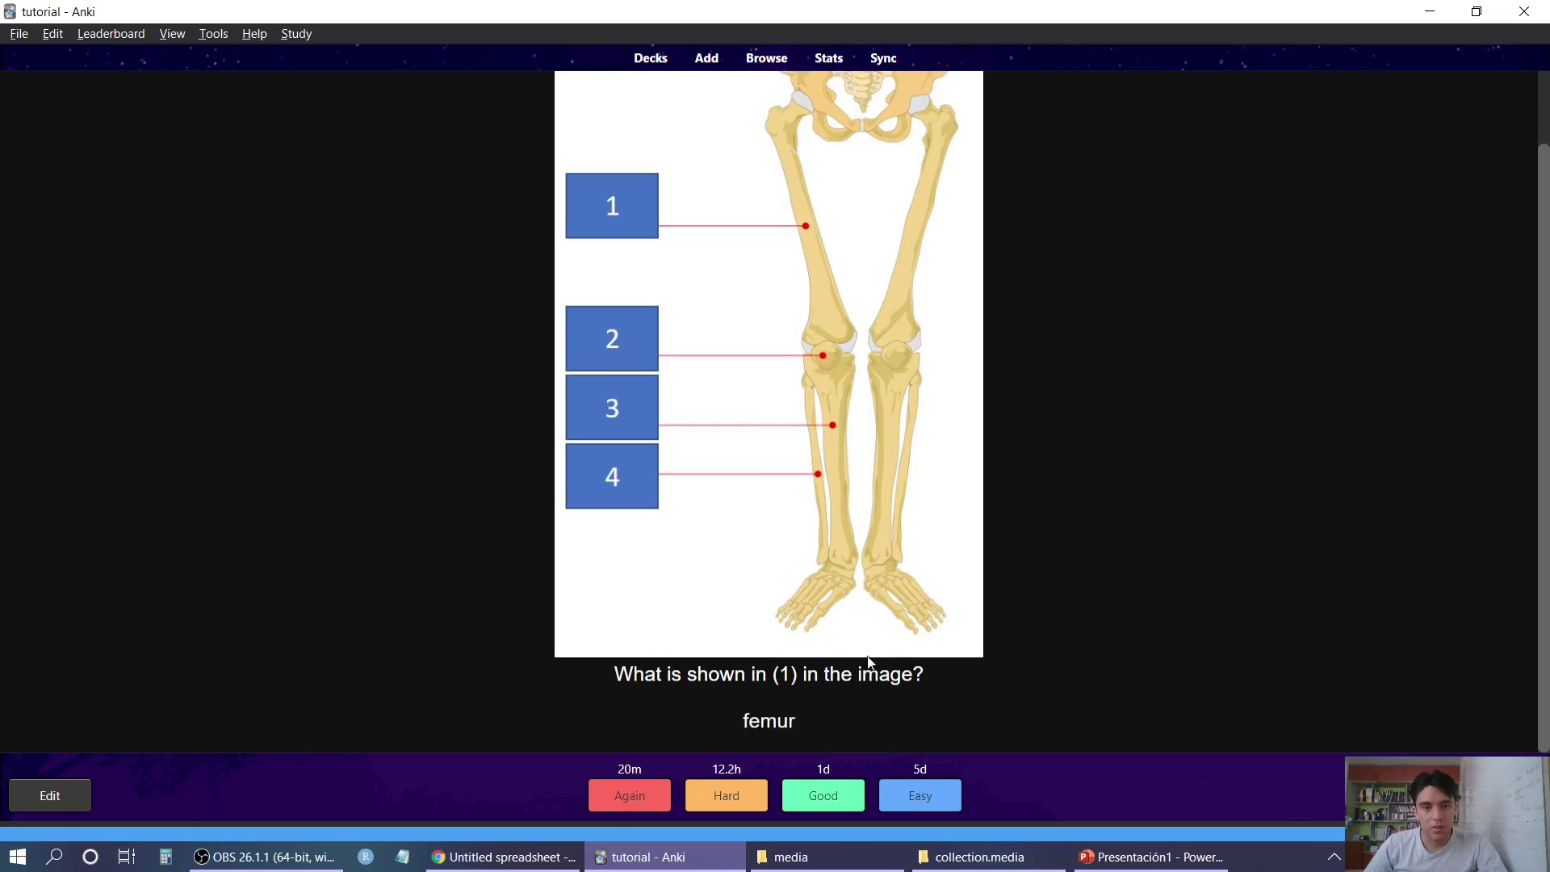
pyautogui.press('space')
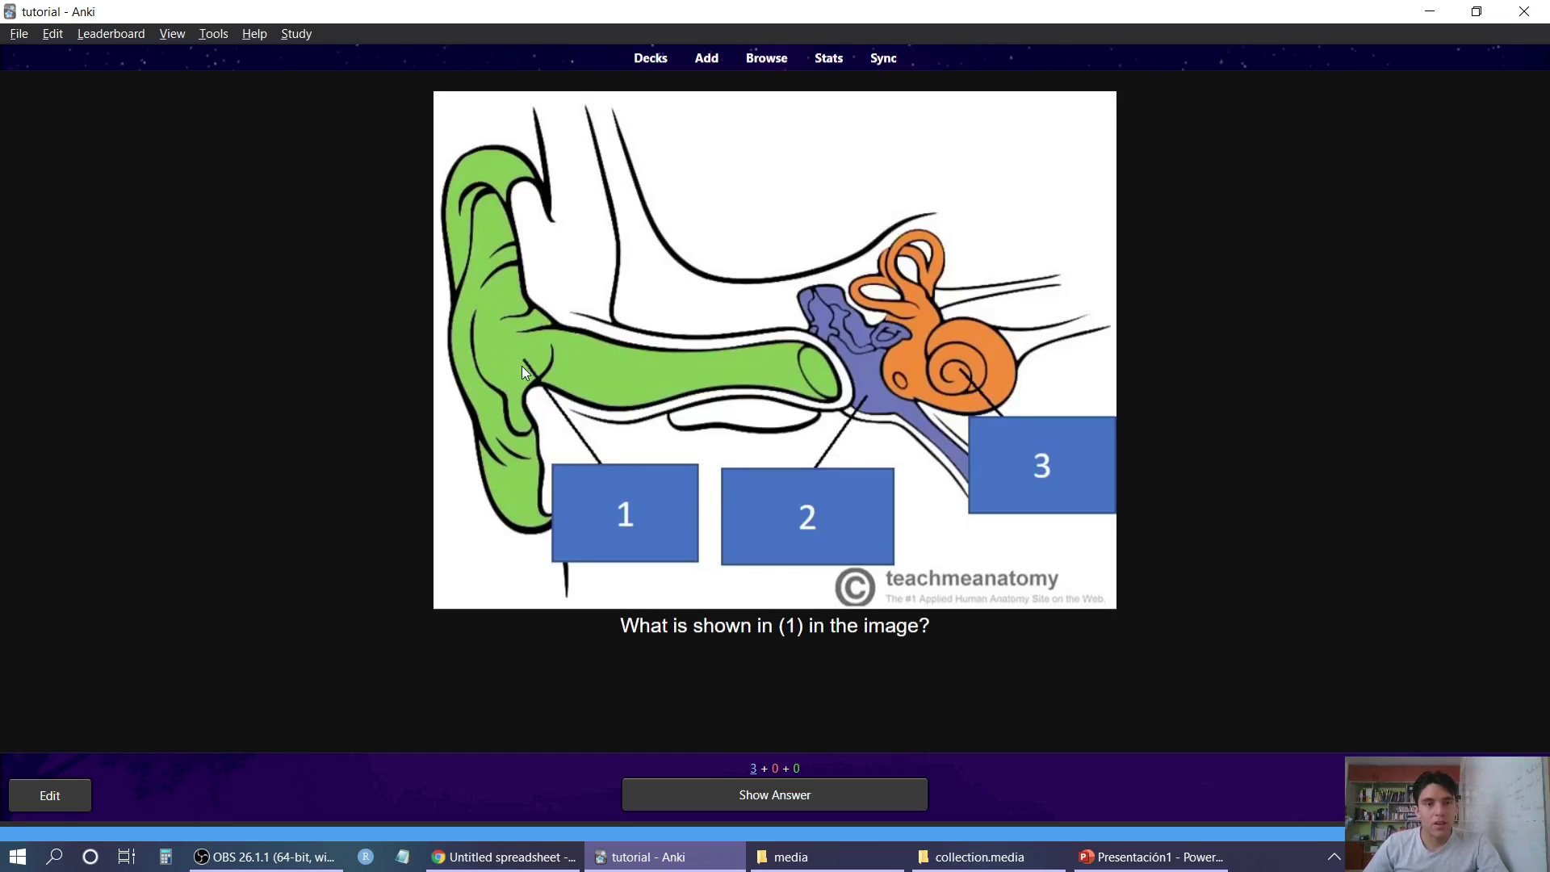
# Reveal the answer to the ear card's label 1 question, rate it Good and return to the deck list
pyautogui.press('space')
pyautogui.press('space')
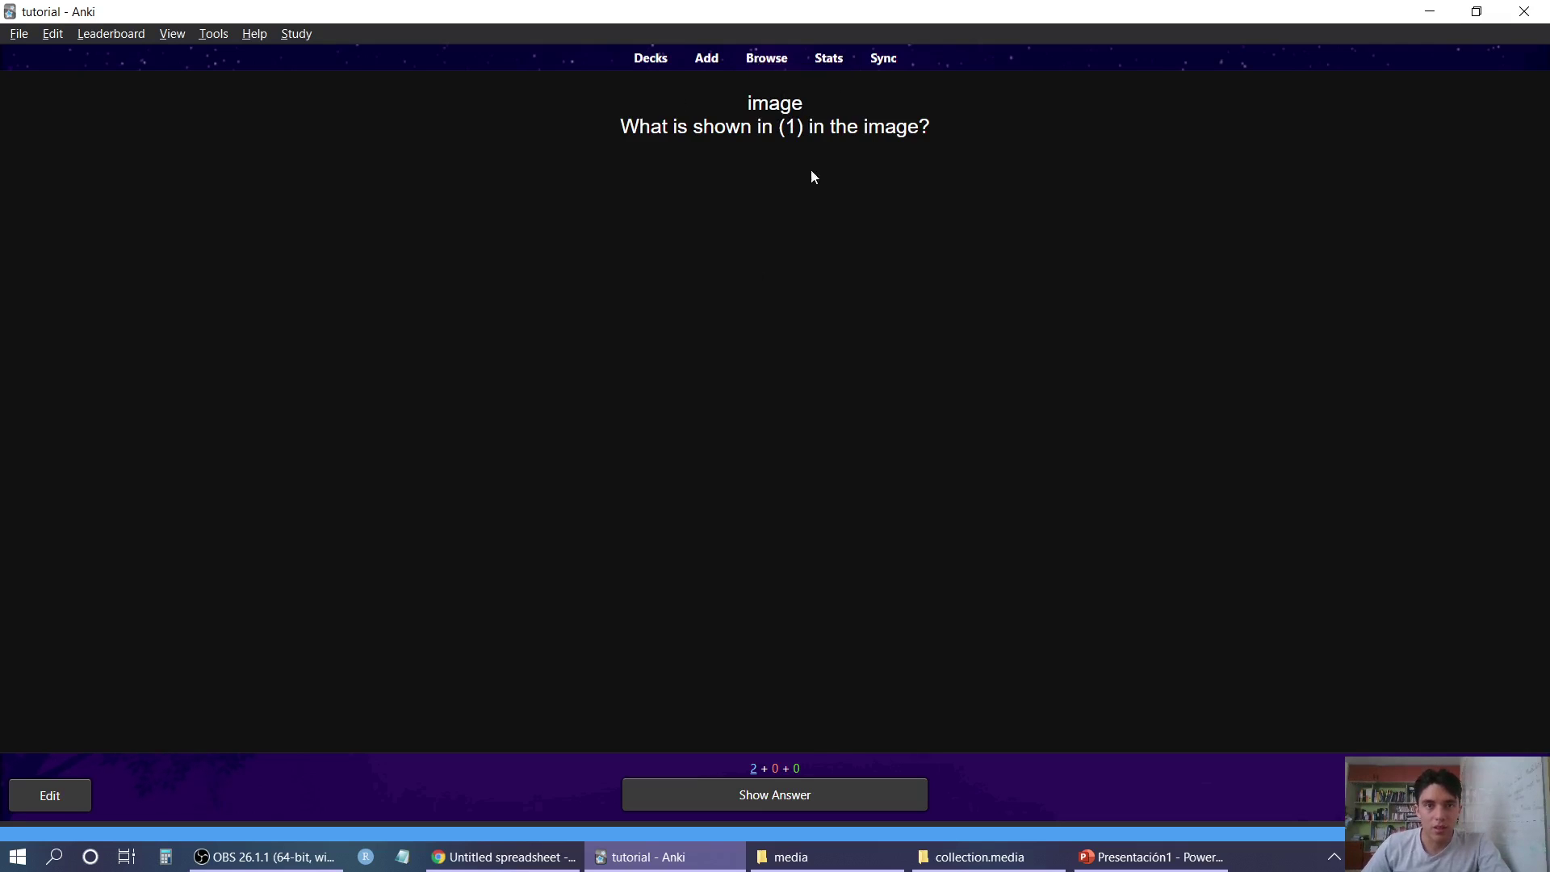
pyautogui.press('d')
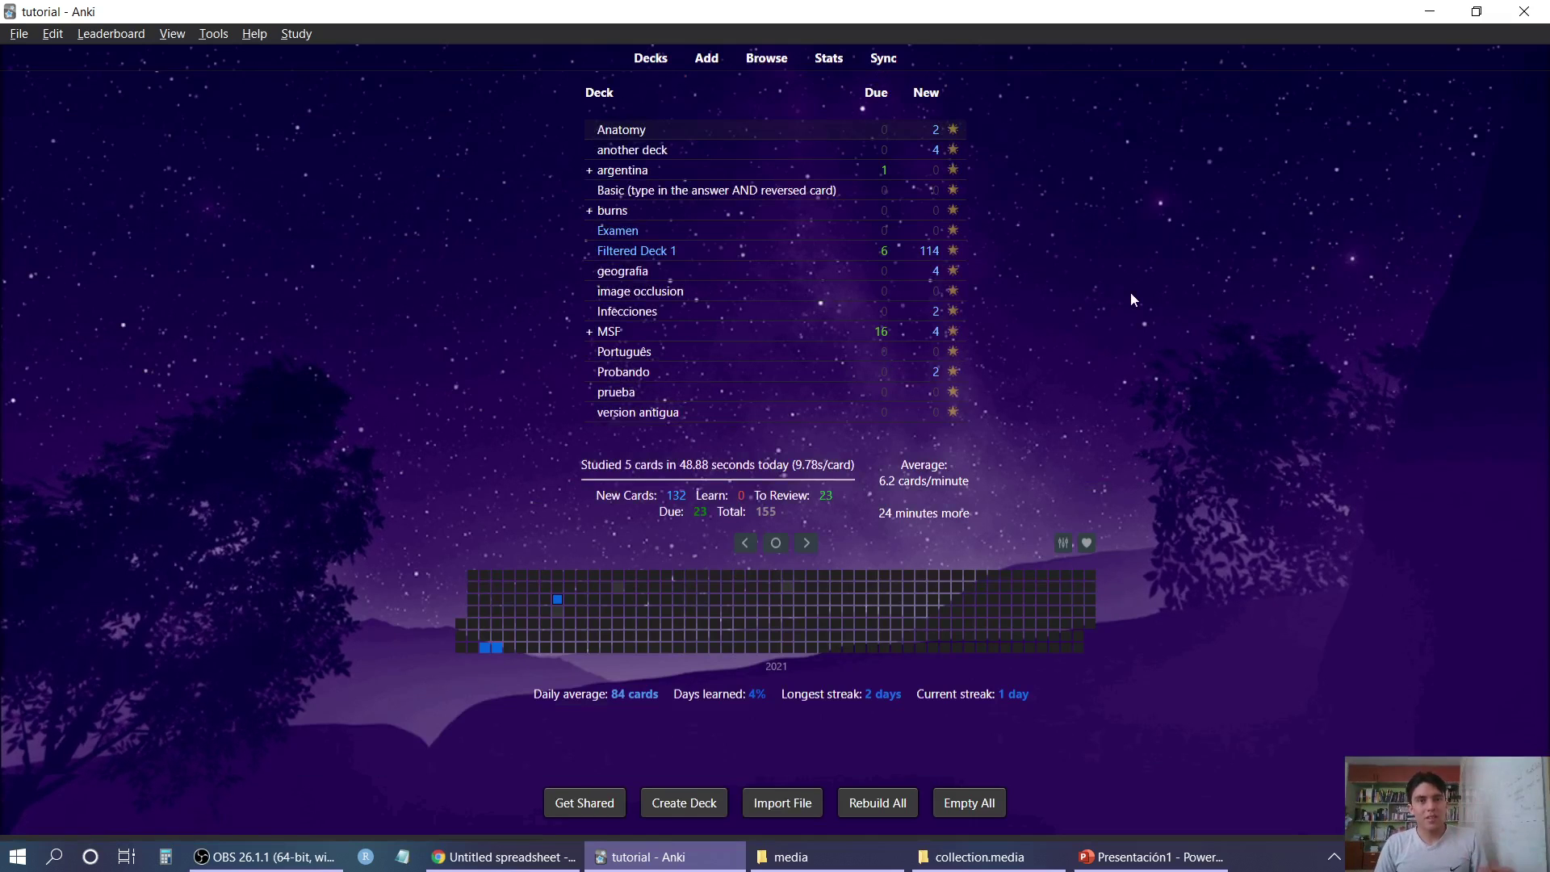
# Review the header row of the anatomy spreadsheet in Chrome and return to Anki
pyautogui.click(504, 857)
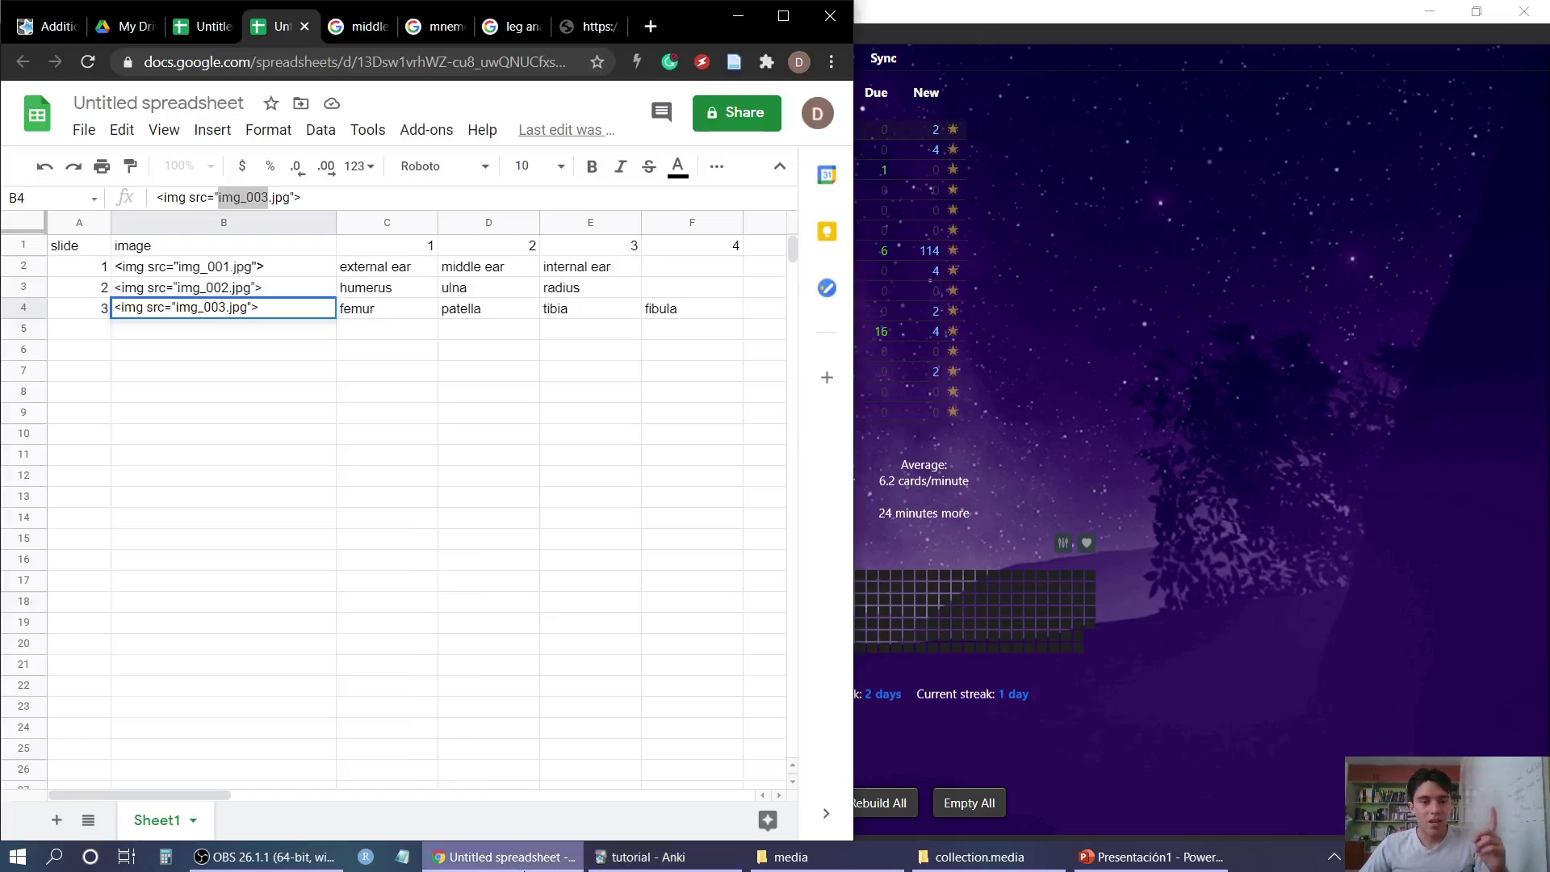
pyautogui.click(25, 244)
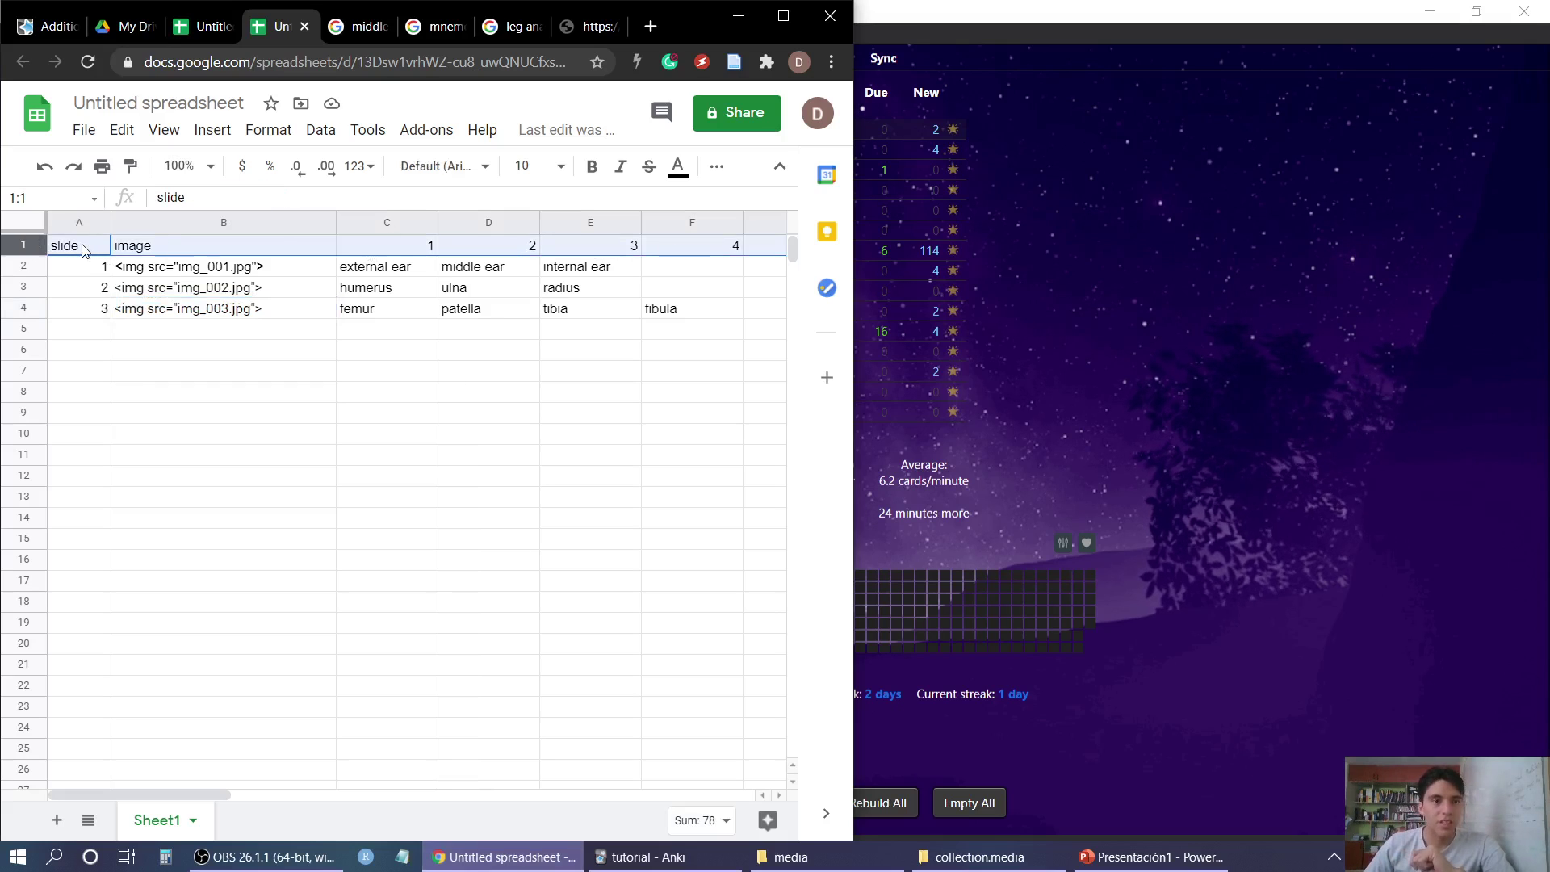
pyautogui.click(1074, 297)
# Browse the Anatomy deck's cards and examine the fields of the image notes and the header-row note
pyautogui.press('b')
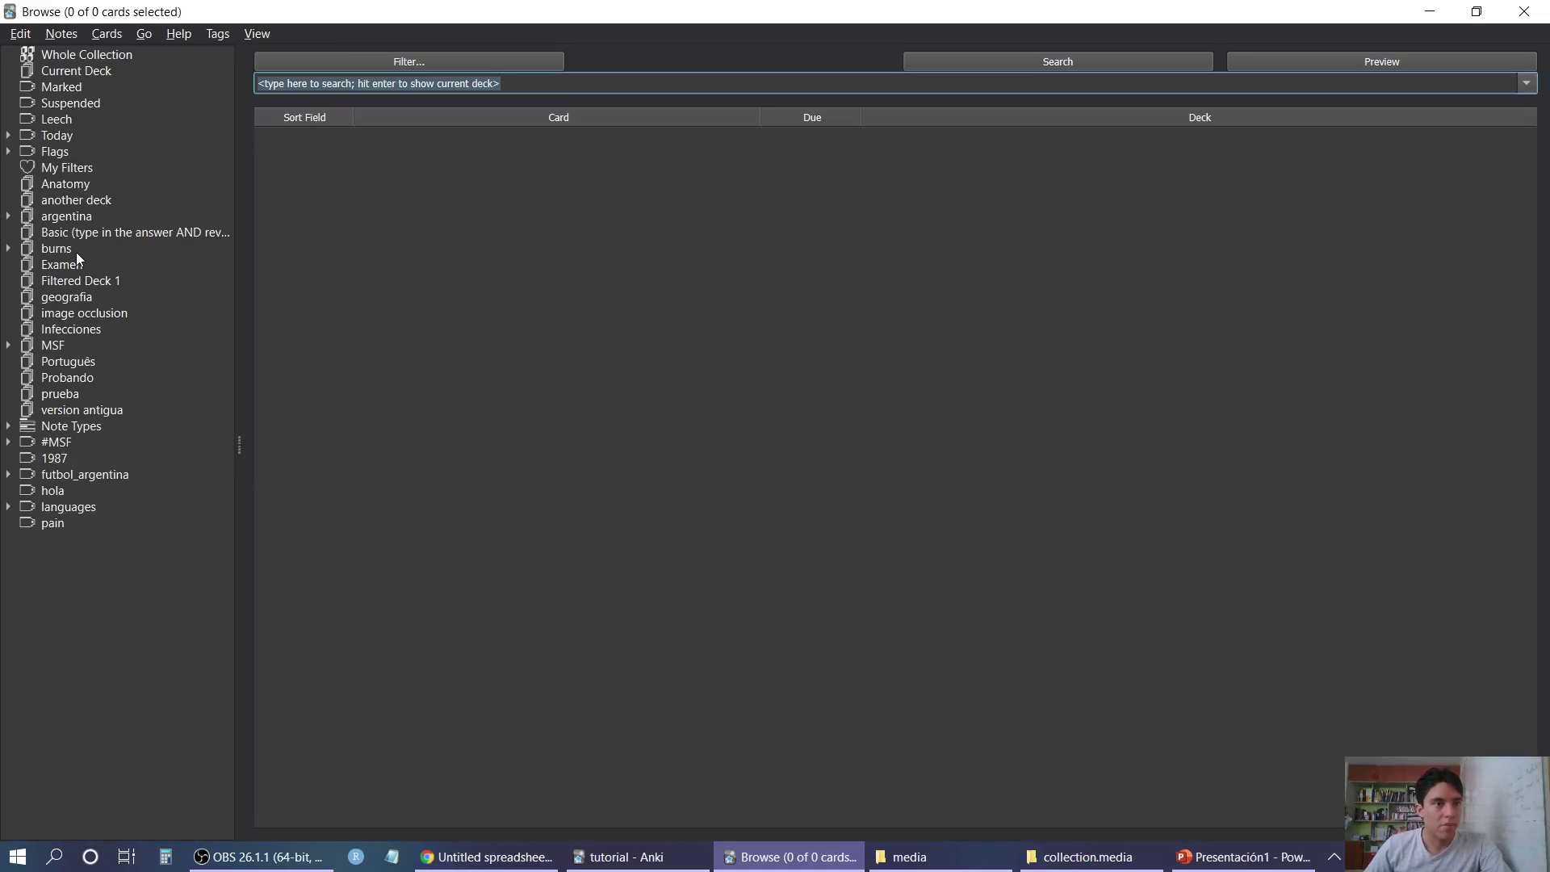
pyautogui.click(71, 184)
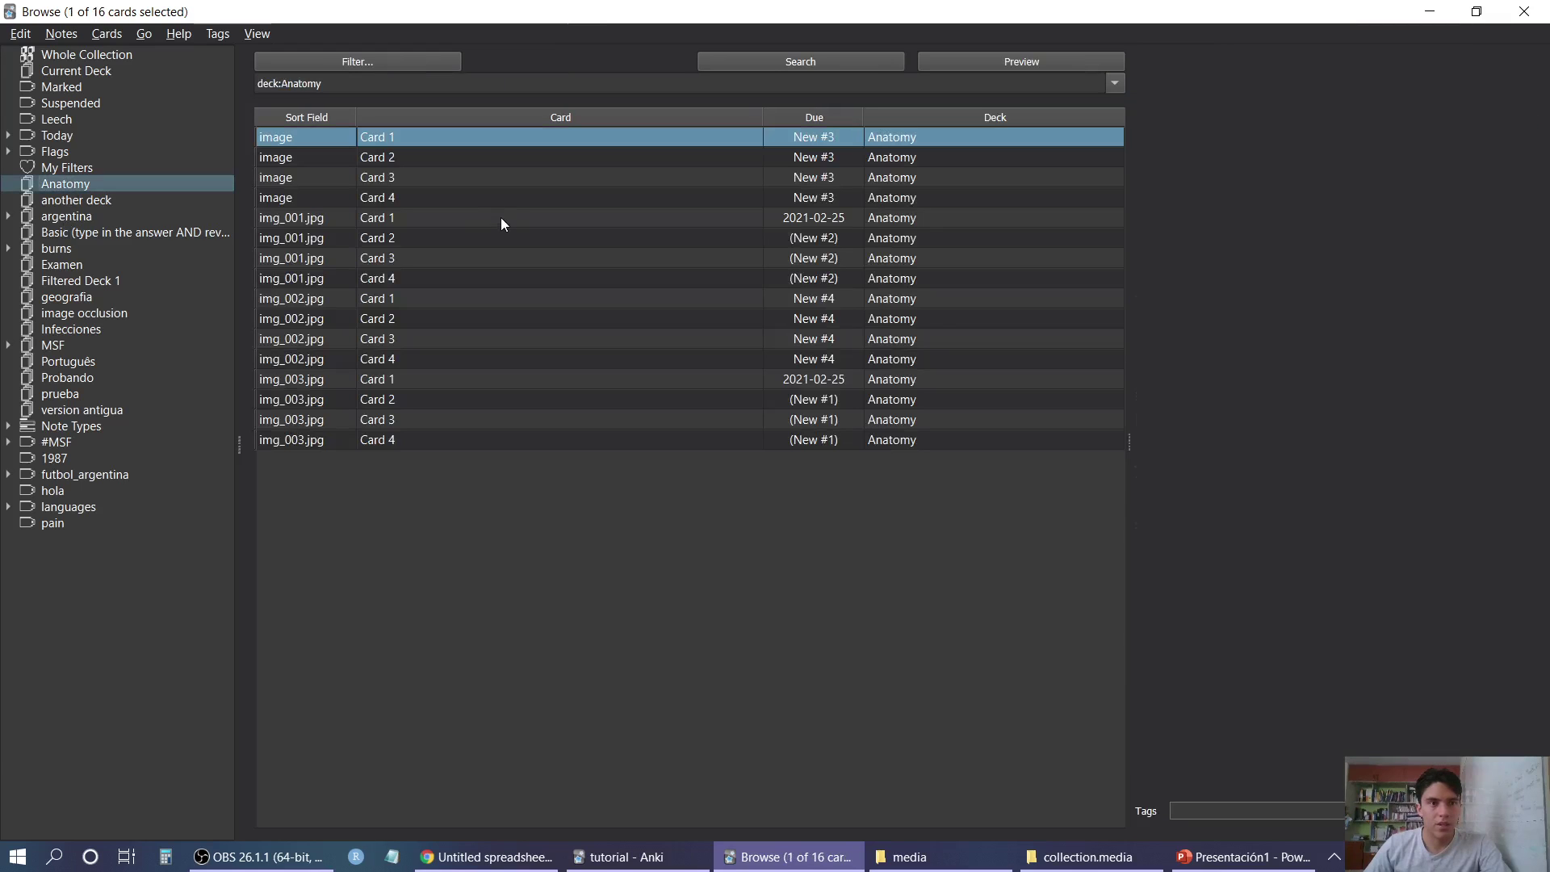
pyautogui.click(321, 217)
pyautogui.press('Down')
pyautogui.press('Down')
pyautogui.press('Down')
pyautogui.press('Down')
pyautogui.press('Down')
pyautogui.press('Down')
pyautogui.press('Down')
pyautogui.press('Down')
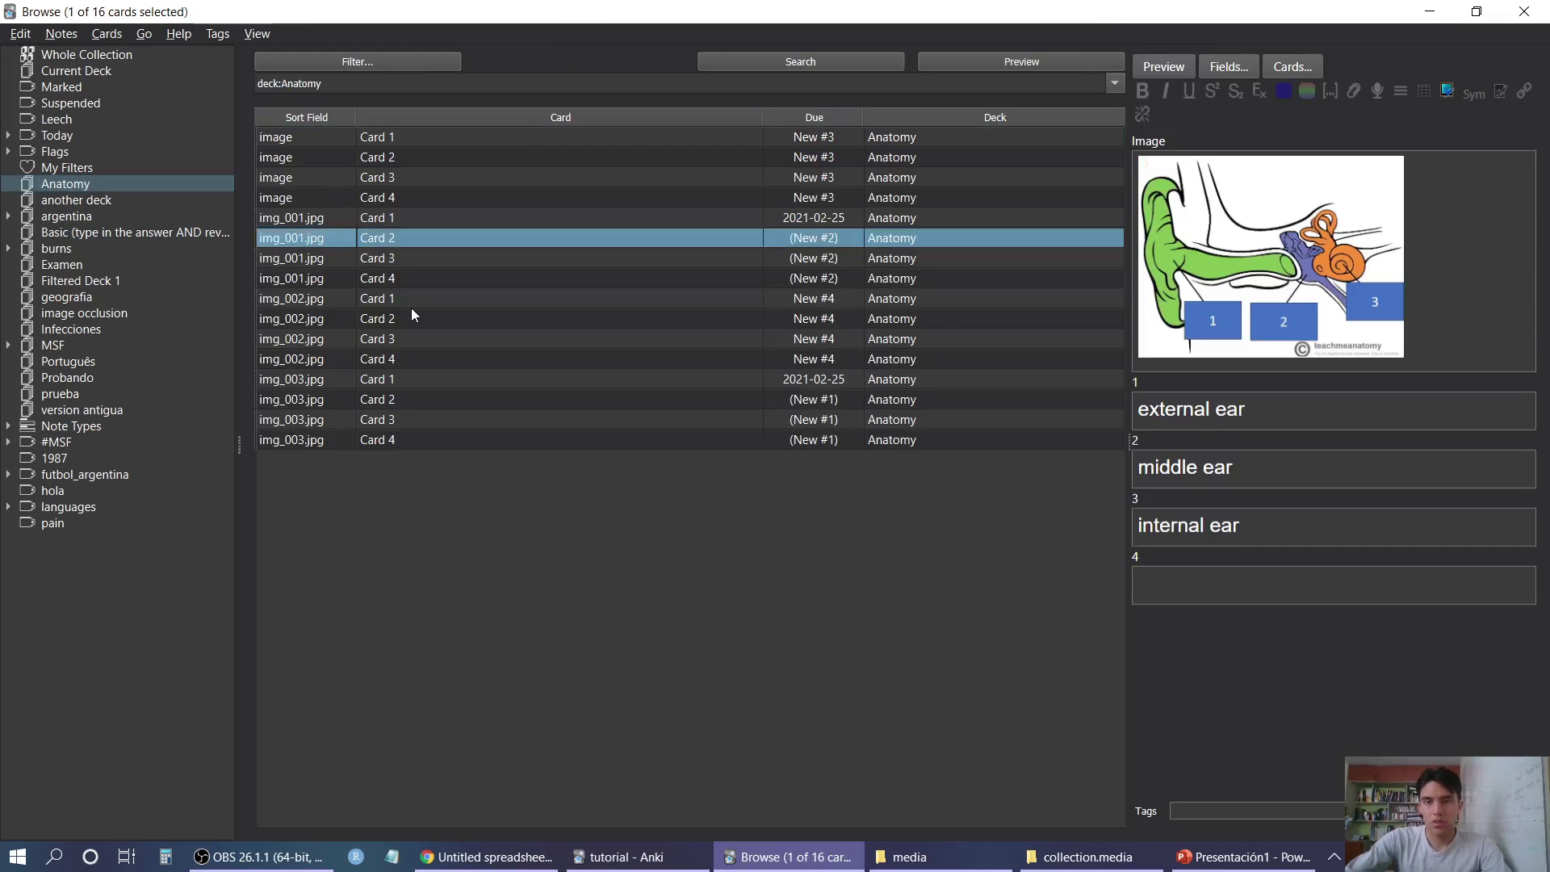
pyautogui.press('Down')
pyautogui.press('Down')
pyautogui.press('Down')
pyautogui.press('Up')
pyautogui.press('Up')
pyautogui.press('Up')
pyautogui.press('Up')
pyautogui.press('Up')
pyautogui.press('Up')
pyautogui.press('Up')
pyautogui.press('Up')
pyautogui.press('Up')
pyautogui.press('Up')
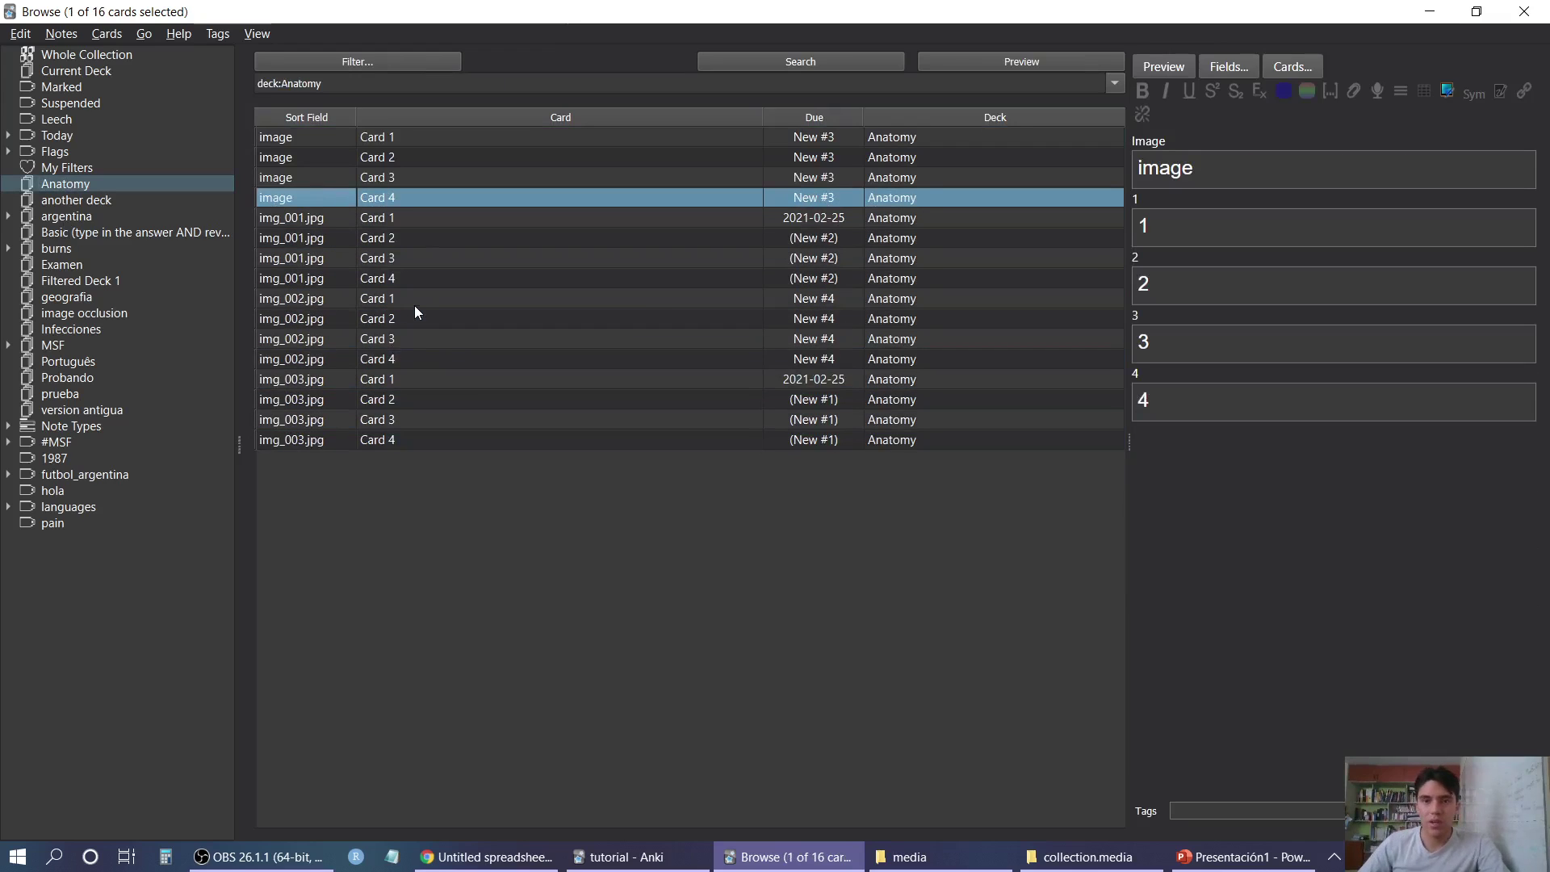
# Compare the "image" header note with the spreadsheet and delete its four cards from the Anatomy deck
pyautogui.click(347, 178)
pyautogui.click(349, 158)
pyautogui.click(485, 856)
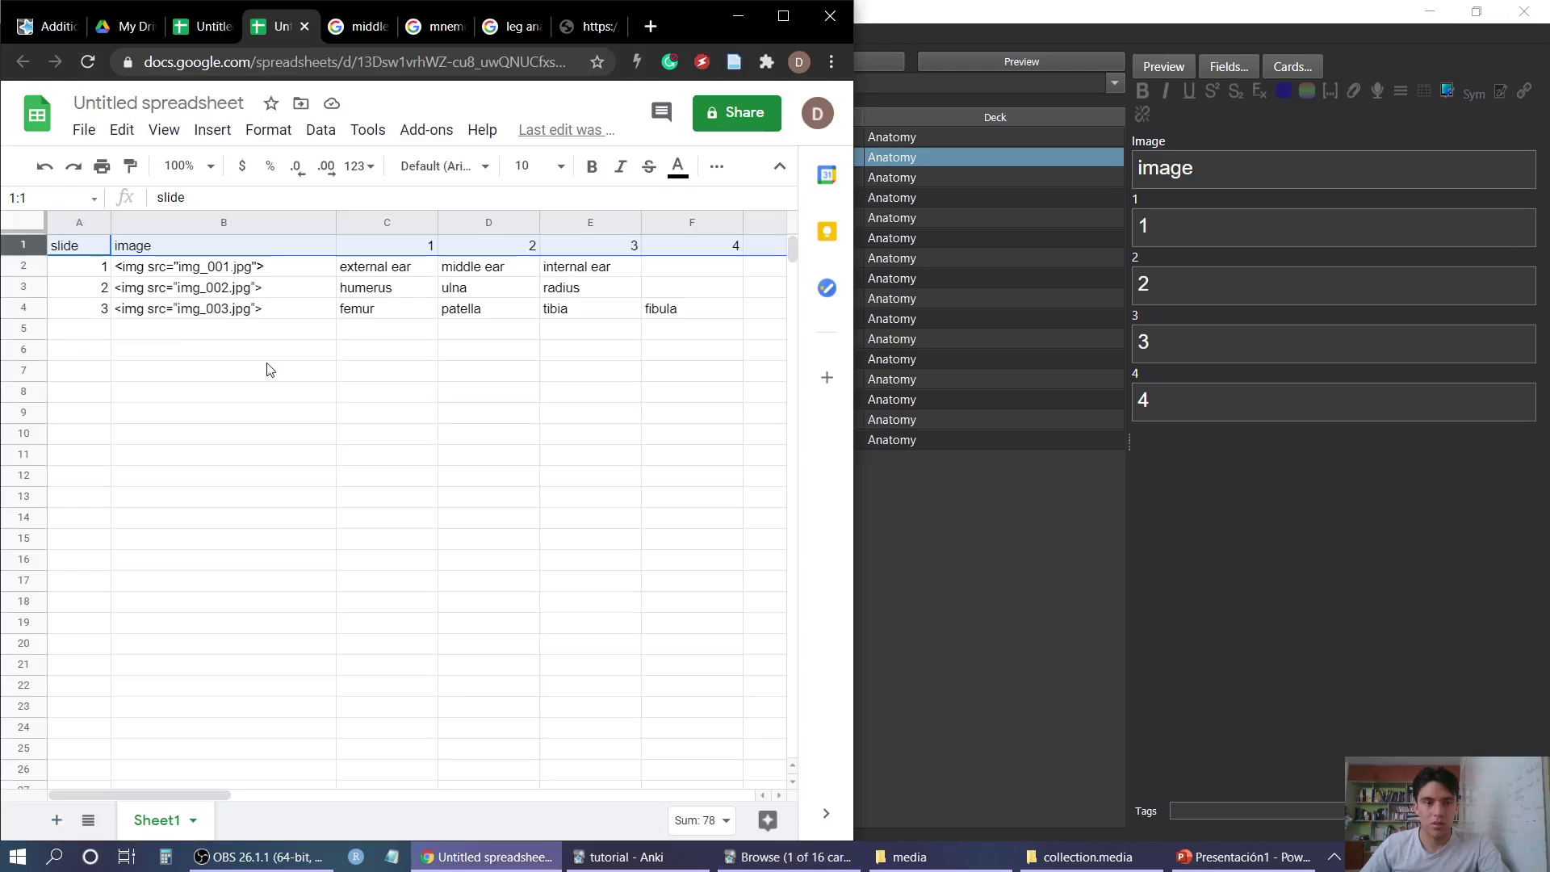
pyautogui.click(860, 299)
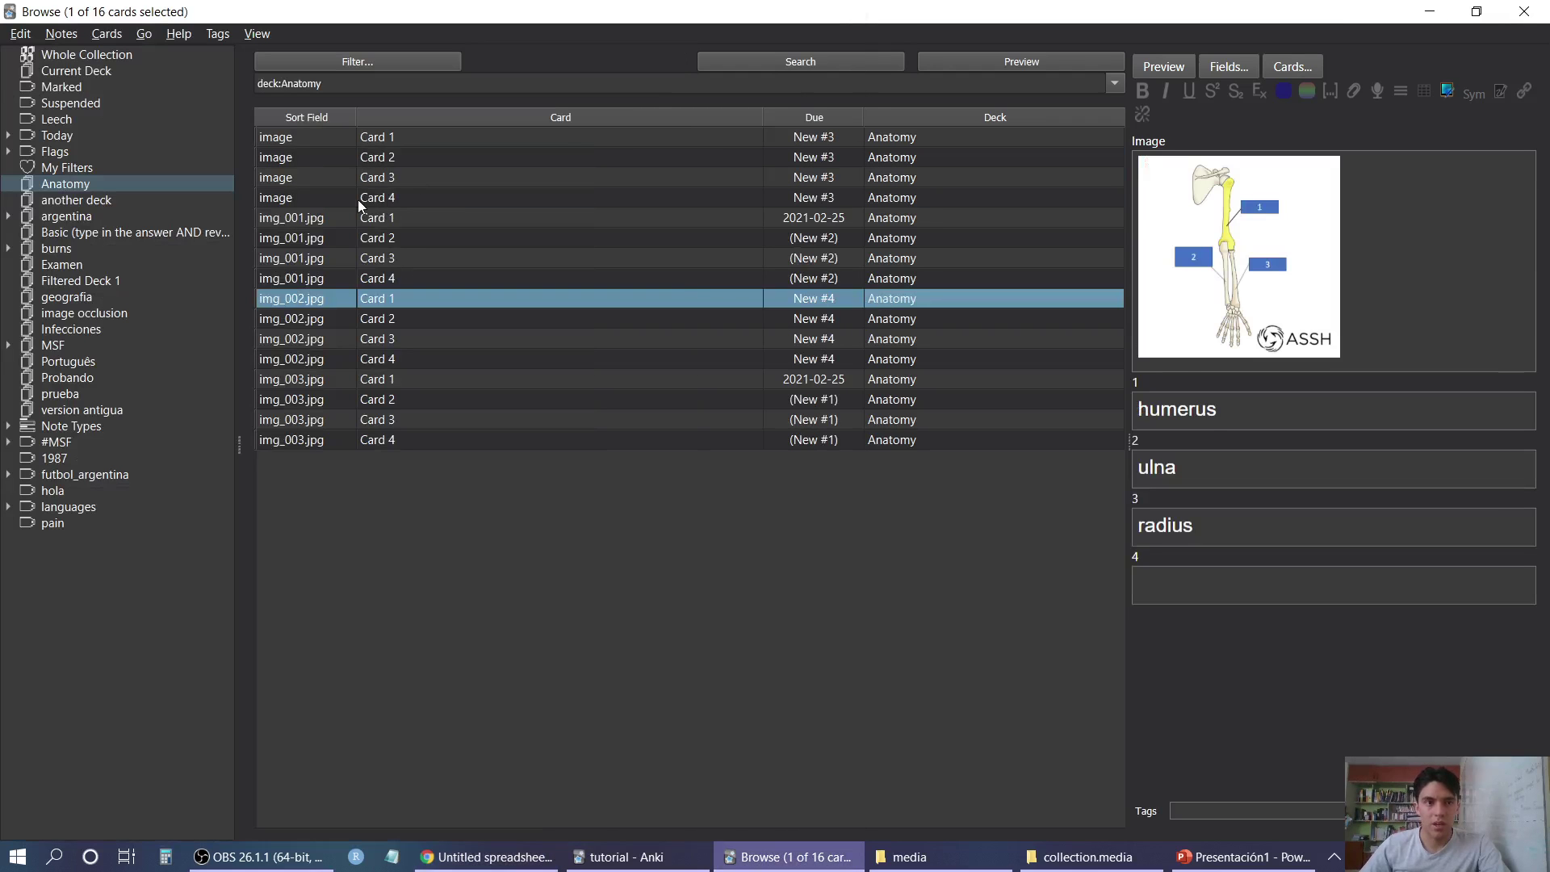
pyautogui.moveTo(358, 205); pyautogui.dragTo(385, 142)
pyautogui.rightClick(420, 175)
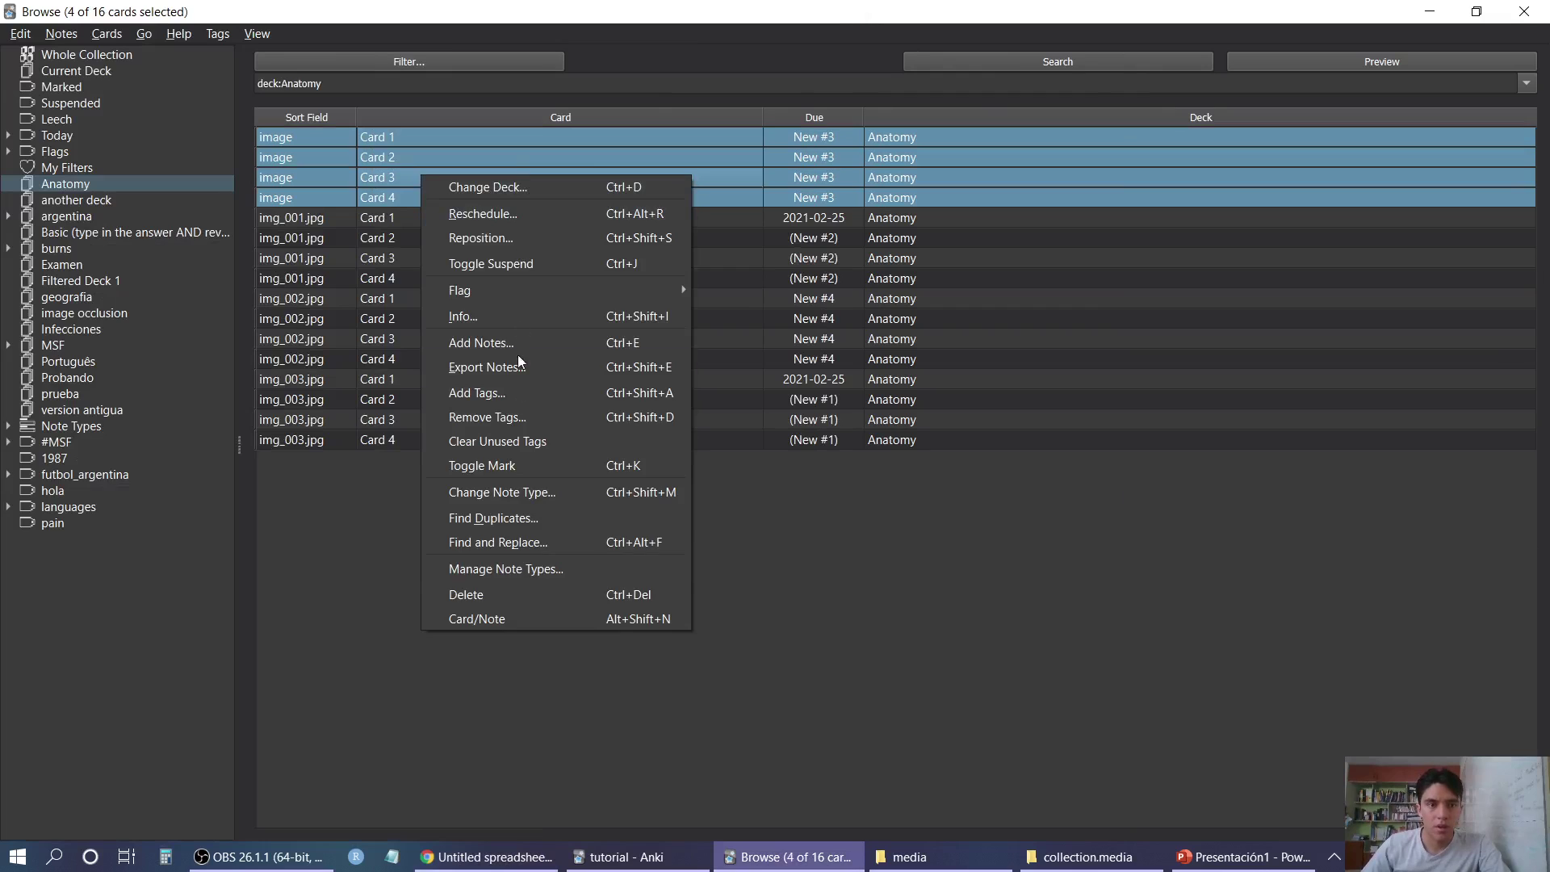
pyautogui.click(515, 595)
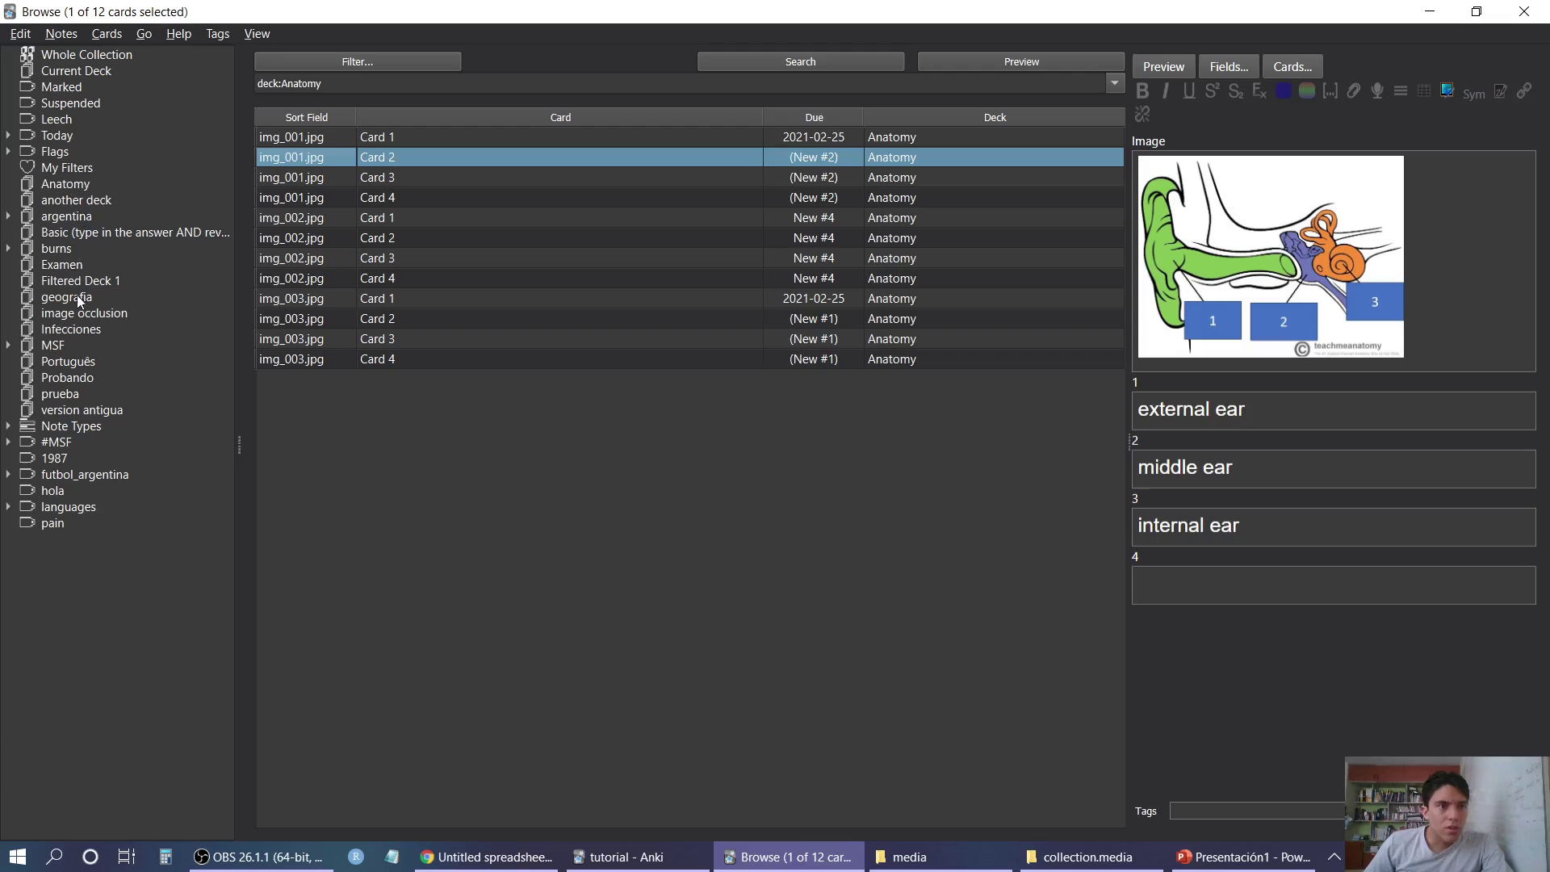
# Delete the "enfermedad" header note's three cards from the Infecciones deck and check some of the remaining notes
pyautogui.click(71, 329)
pyautogui.click(431, 275)
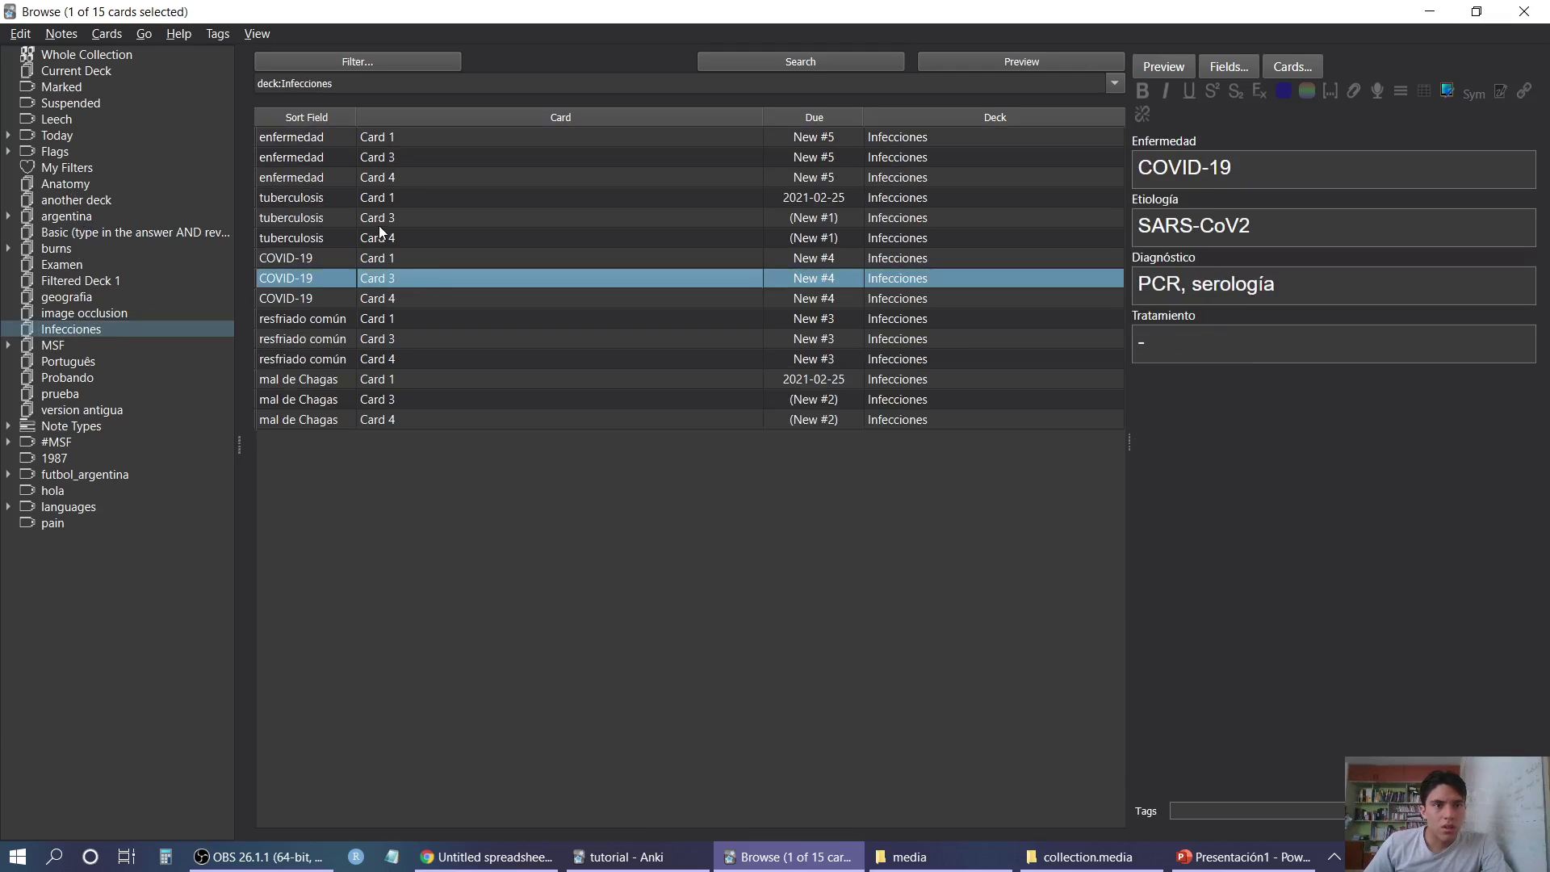
pyautogui.click(346, 137)
pyautogui.click(352, 153)
pyautogui.click(354, 177)
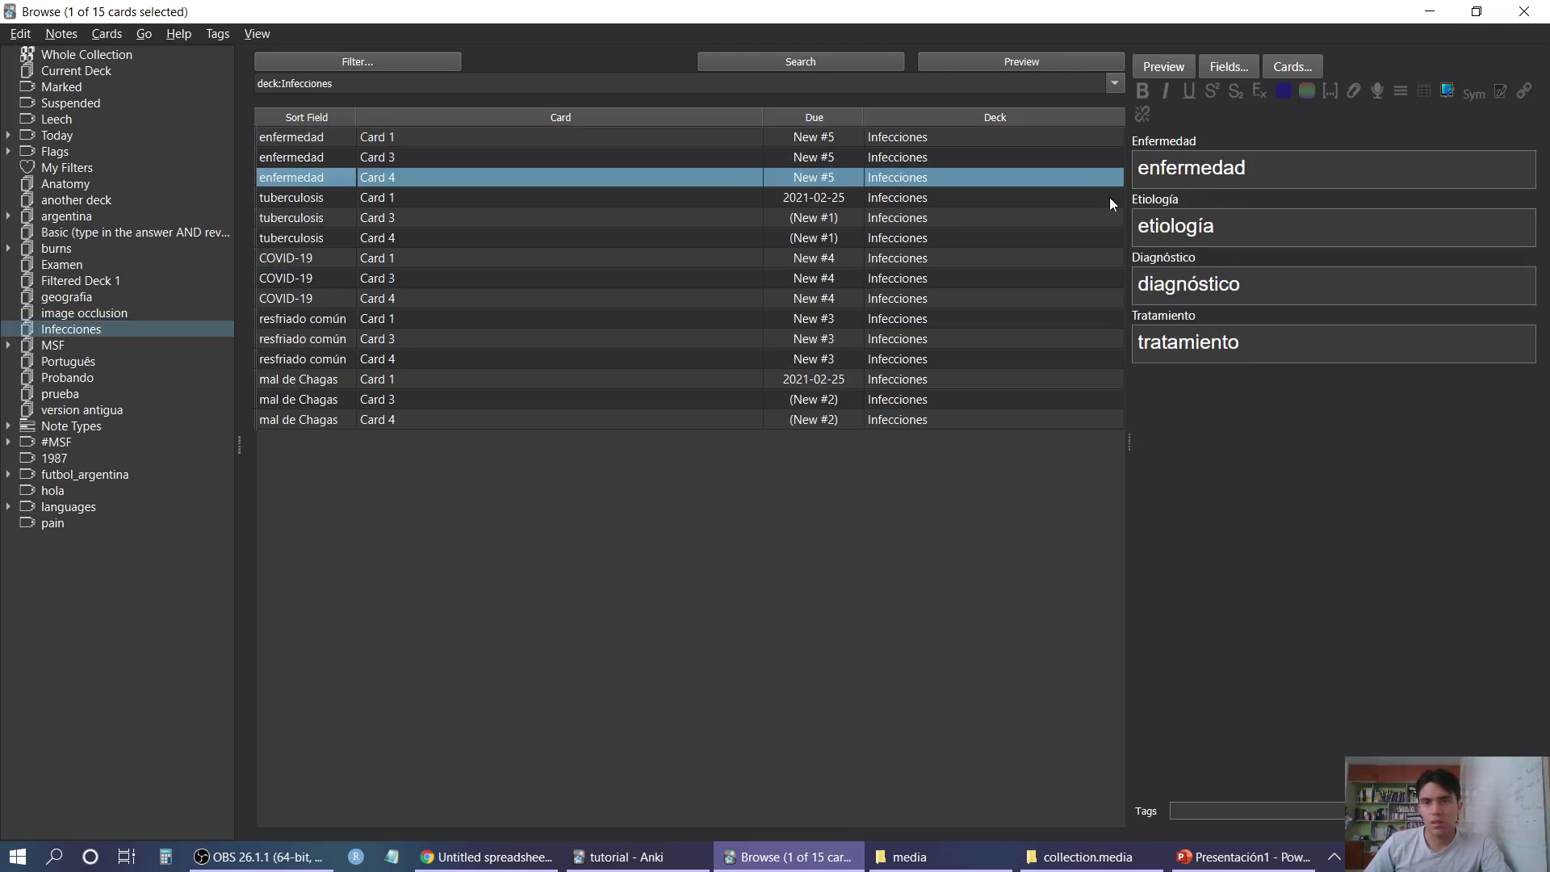
pyautogui.press('Down')
pyautogui.press('Up')
pyautogui.press('Up')
pyautogui.press('Up')
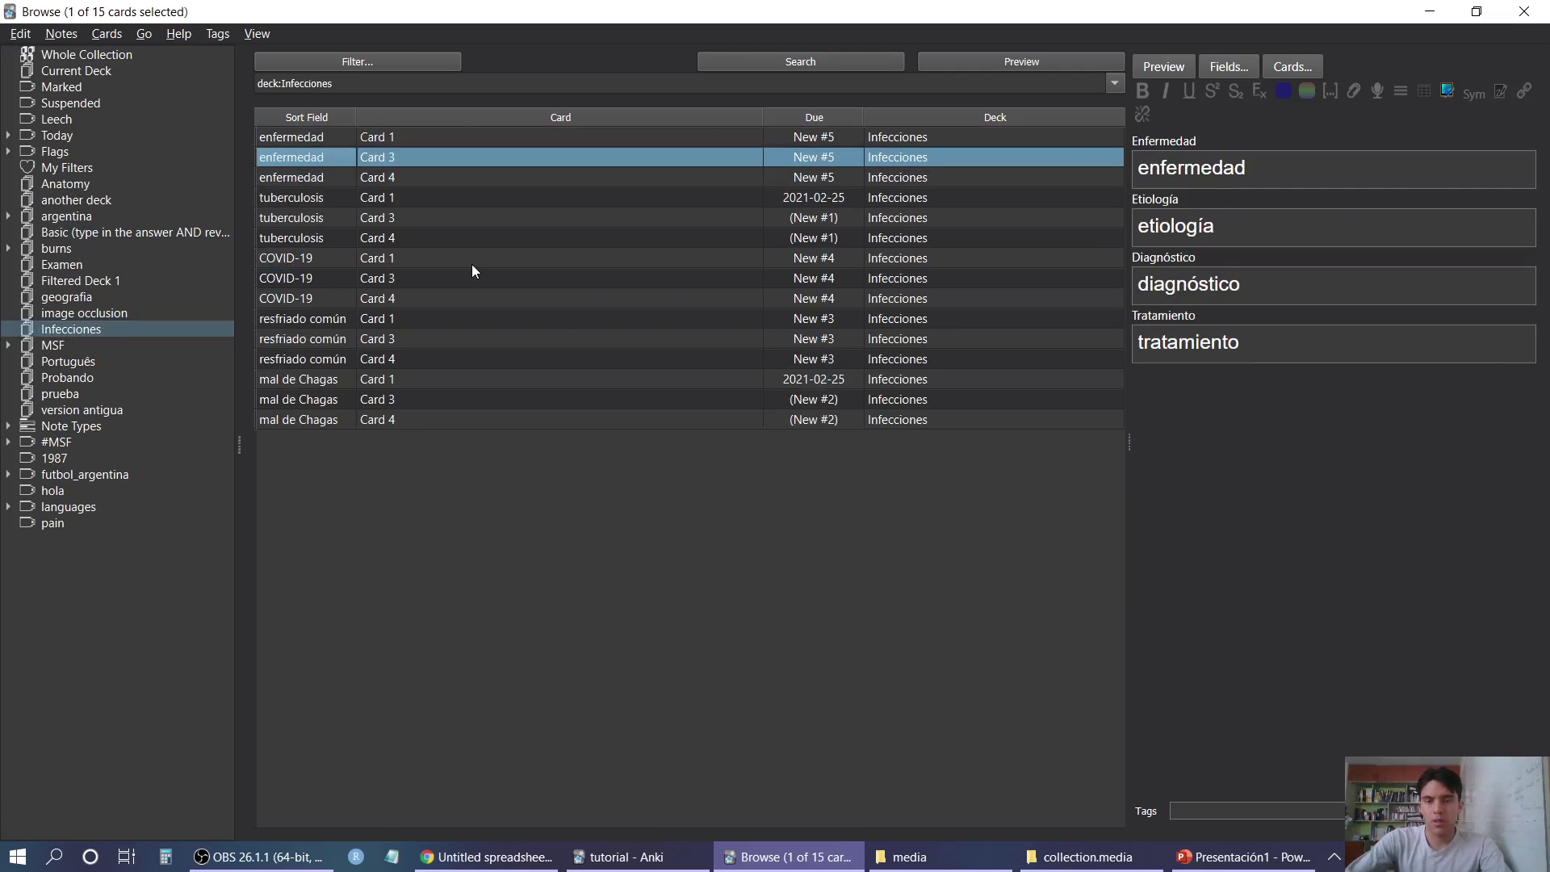
pyautogui.hotkey('shift', 'Down')
pyautogui.hotkey('shift', 'Down')
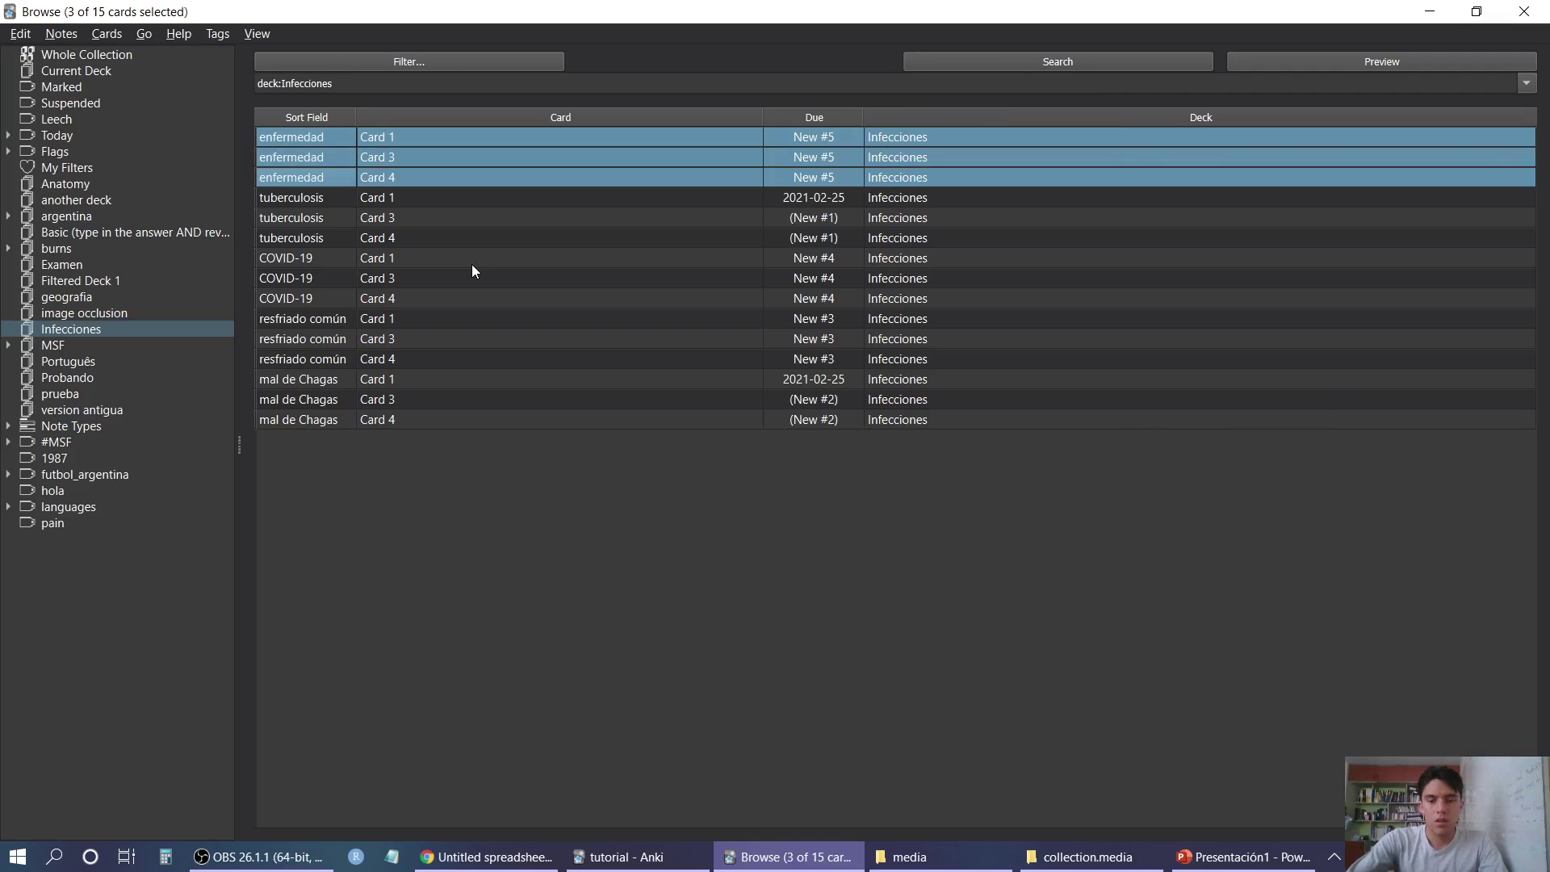
pyautogui.hotkey('ctrl', 'Delete')
pyautogui.click(595, 242)
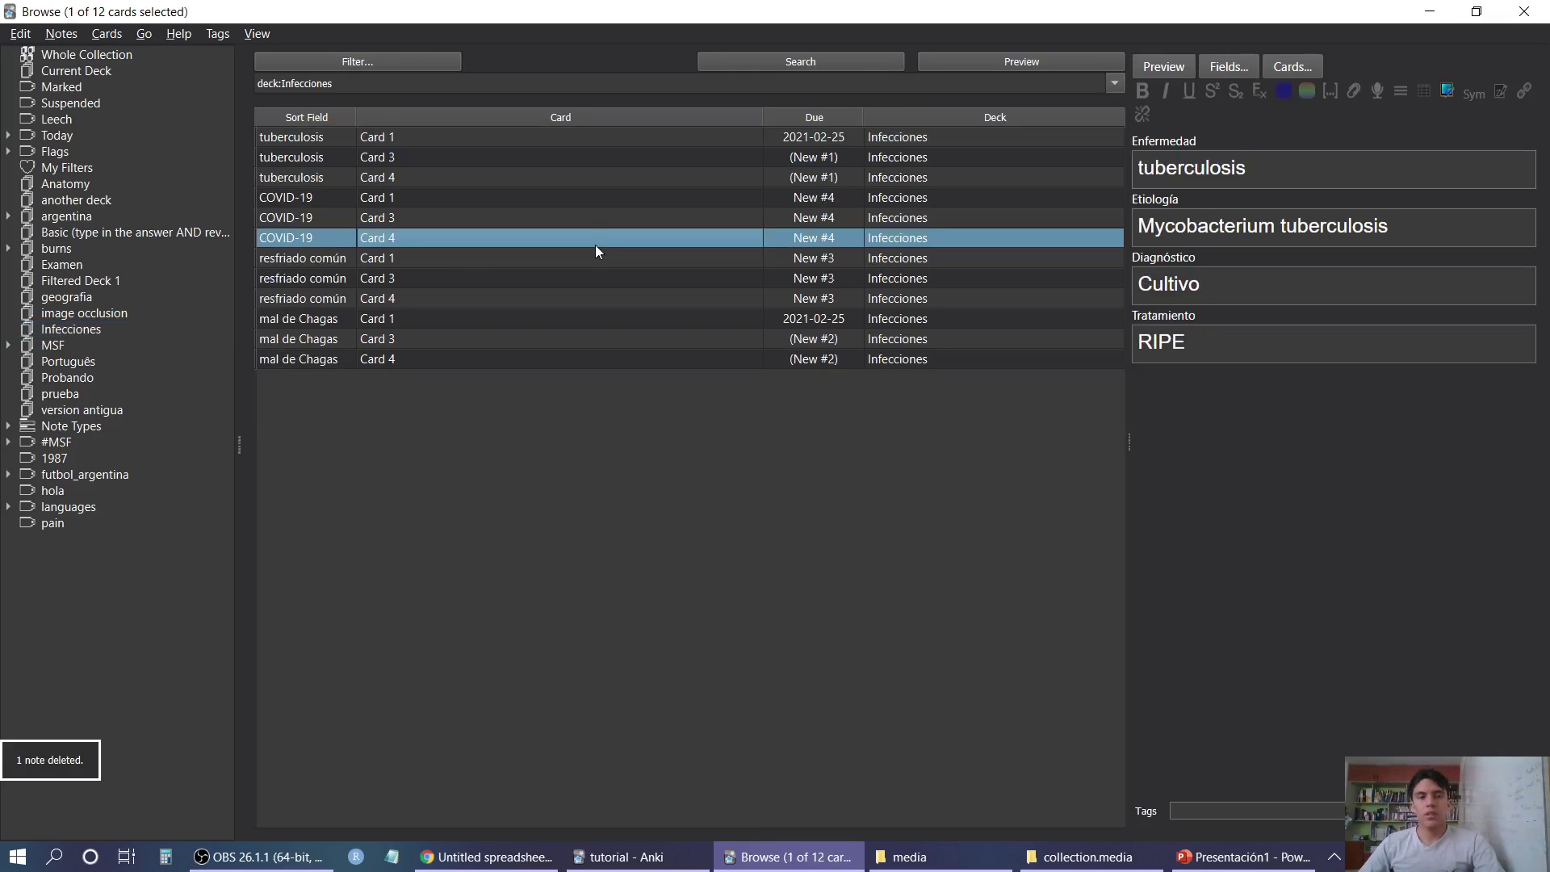
pyautogui.click(826, 202)
pyautogui.click(806, 279)
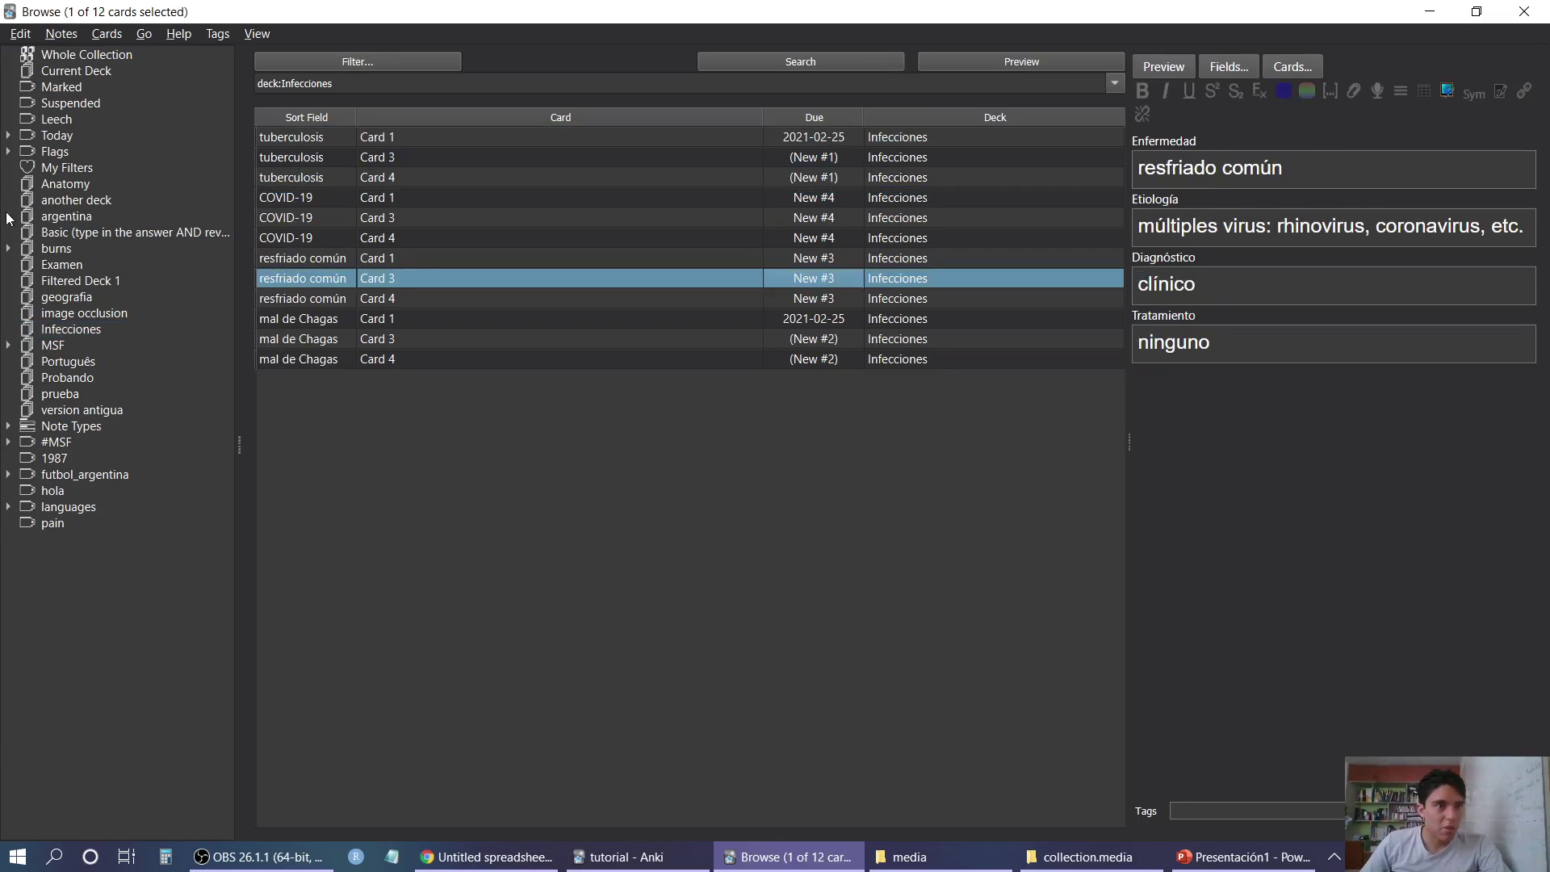
# Inspect the HTML source of the Image field on the Anatomy deck's img_002.jpg note and select its img tag
pyautogui.click(57, 188)
pyautogui.click(557, 217)
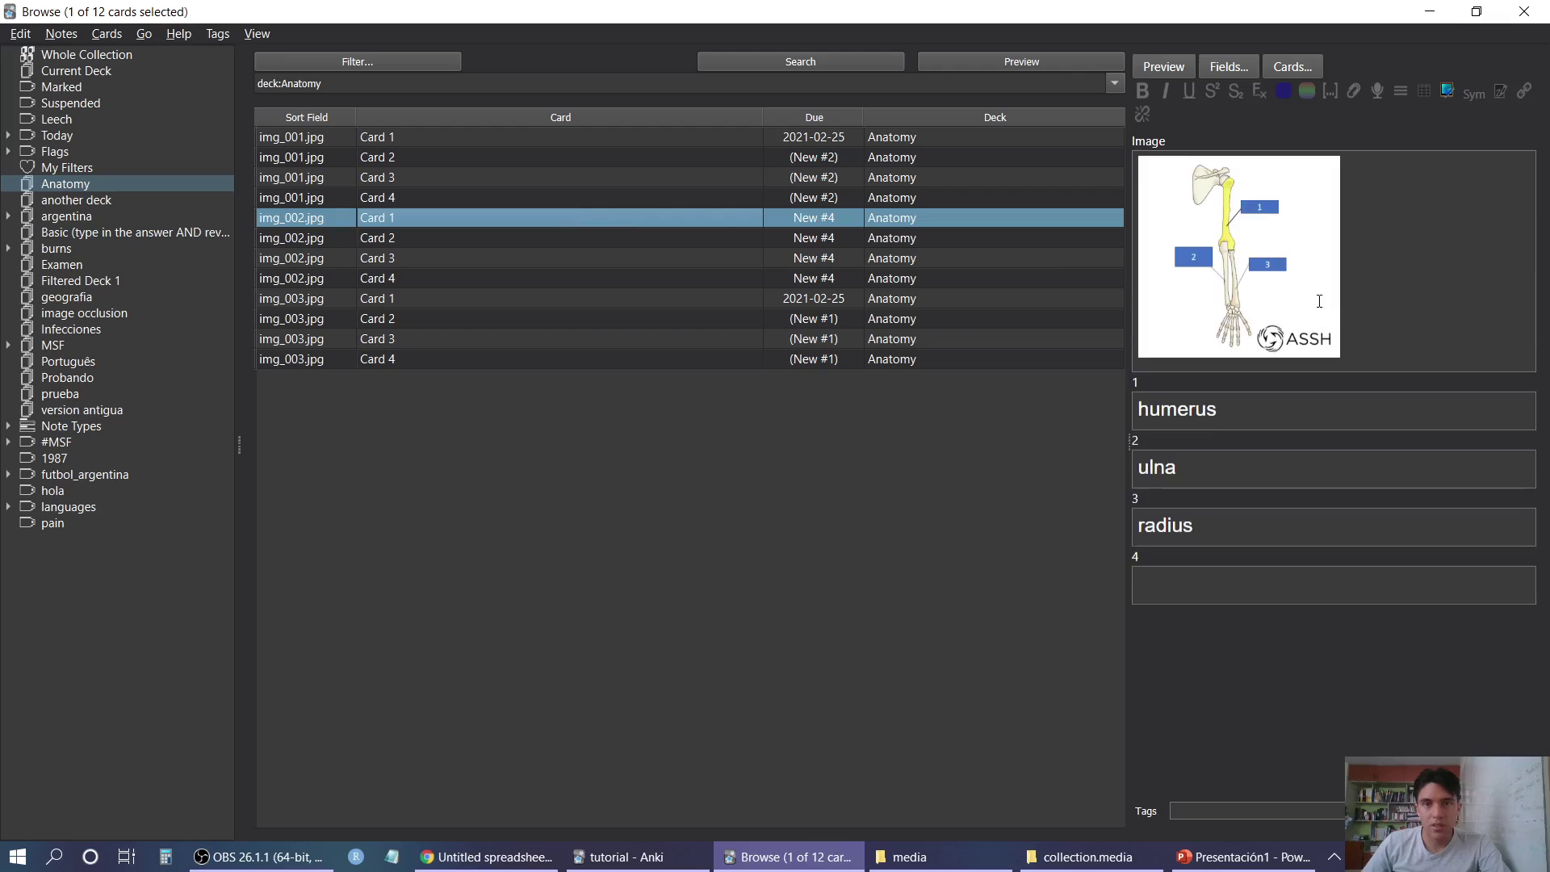
pyautogui.click(1336, 302)
pyautogui.click(1401, 90)
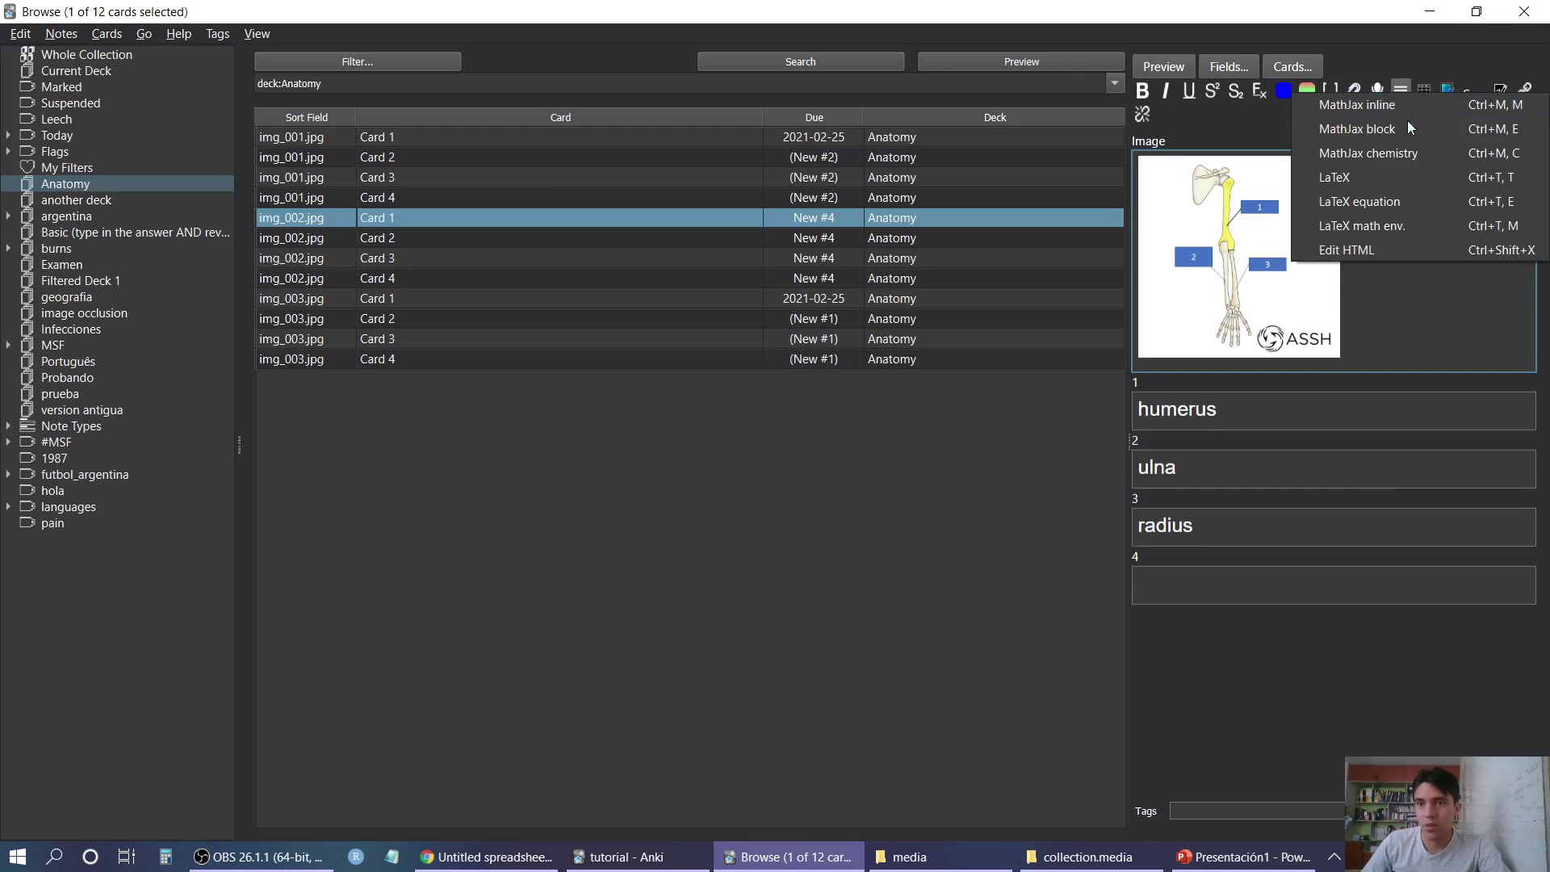
pyautogui.click(1363, 249)
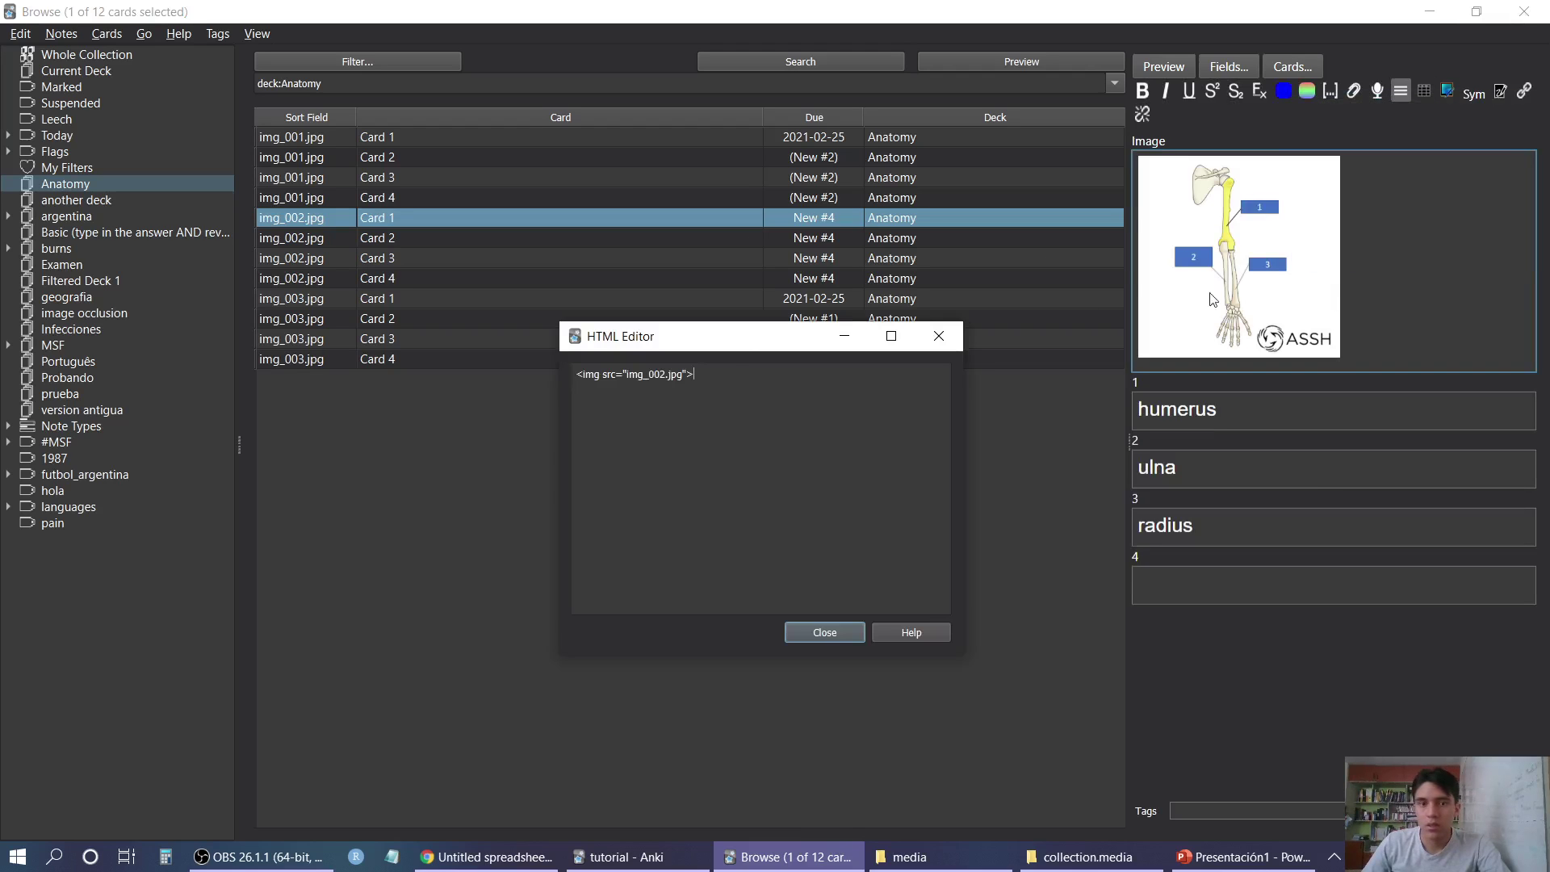
pyautogui.moveTo(695, 373); pyautogui.dragTo(577, 373)
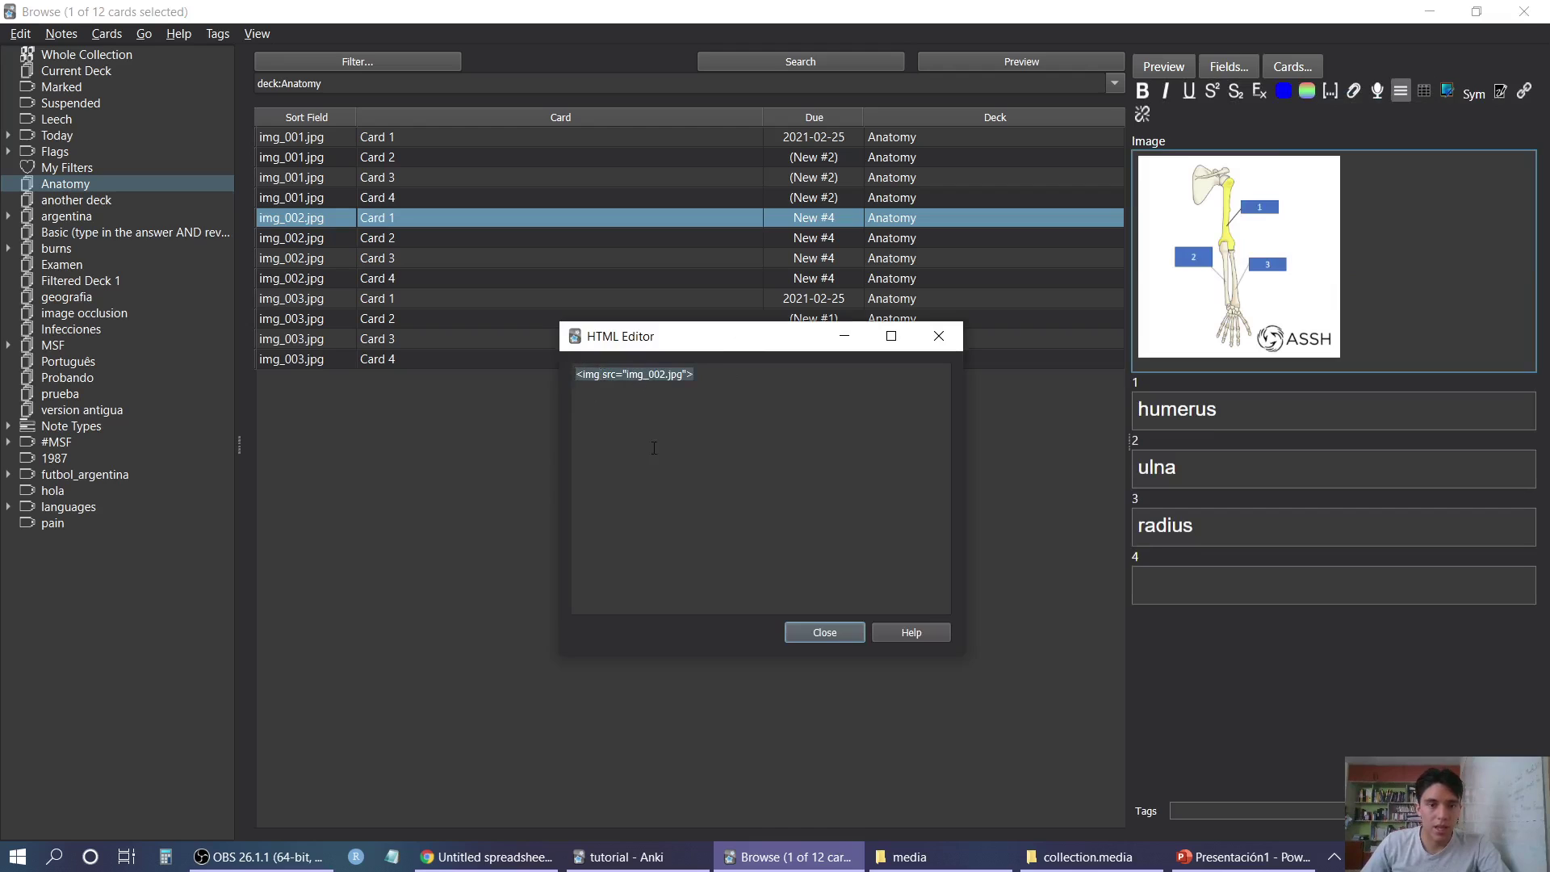
# Compare the tag with the spreadsheet's image column in Chrome, and close Anki's HTML editor and card browser
pyautogui.click(494, 857)
pyautogui.click(157, 268)
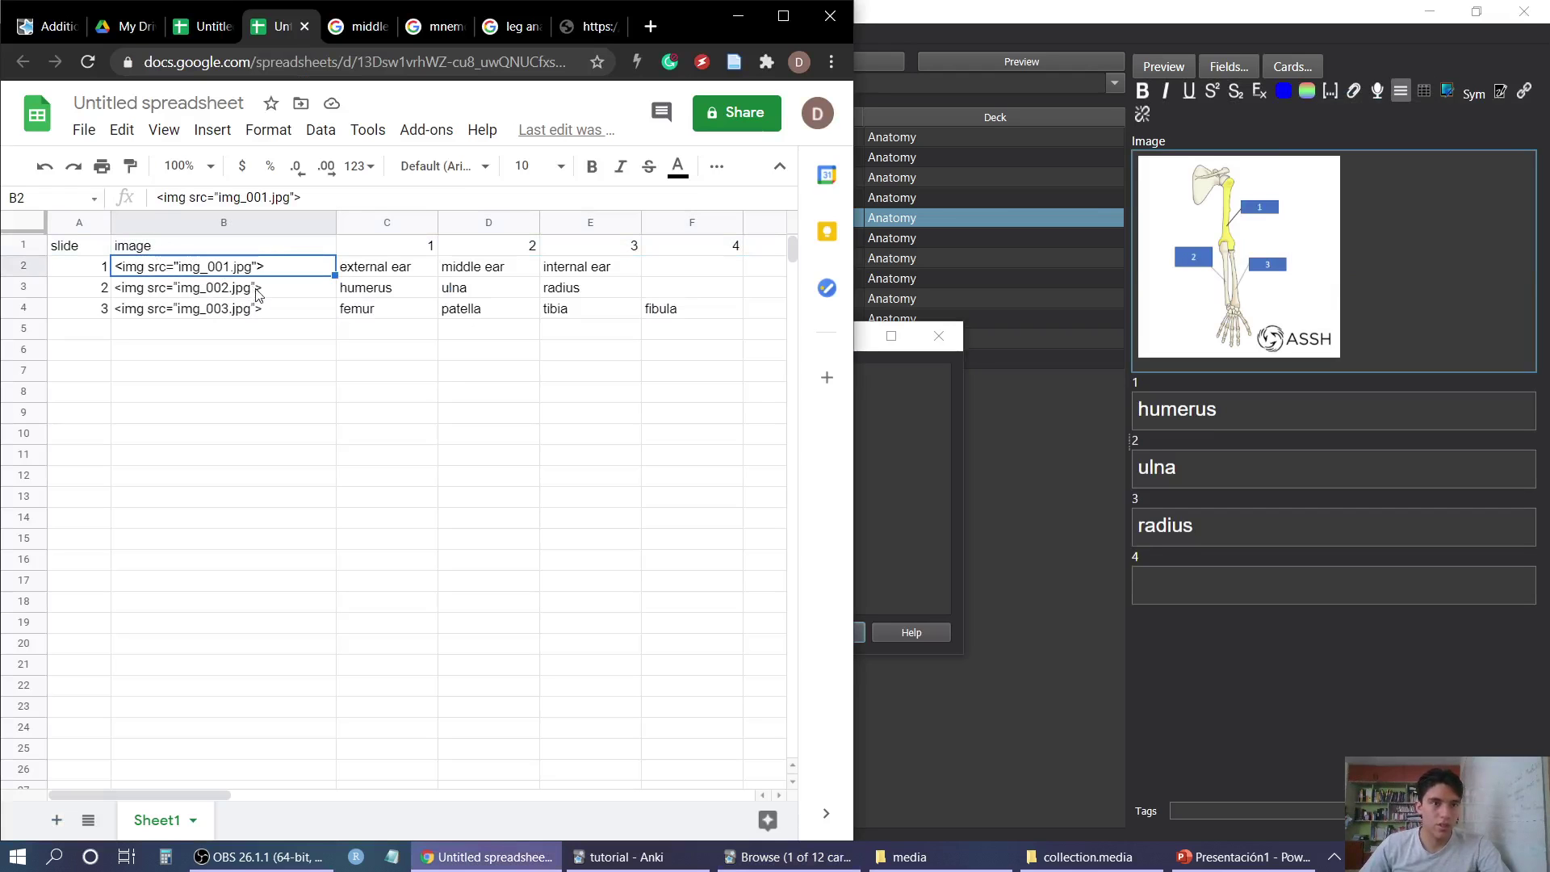
pyautogui.click(953, 555)
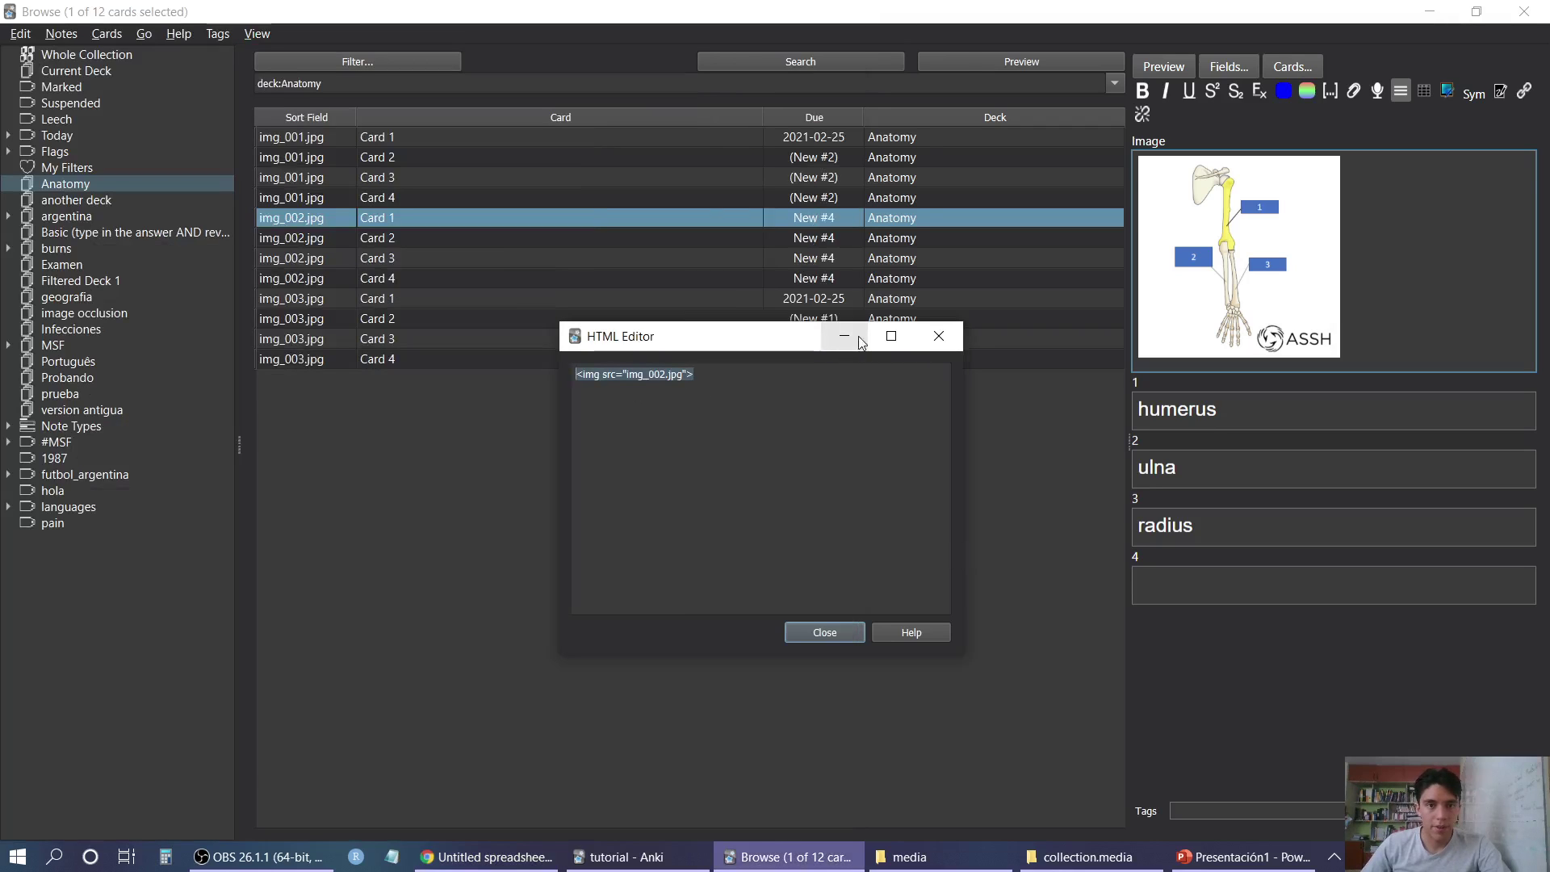
pyautogui.click(937, 336)
pyautogui.click(789, 263)
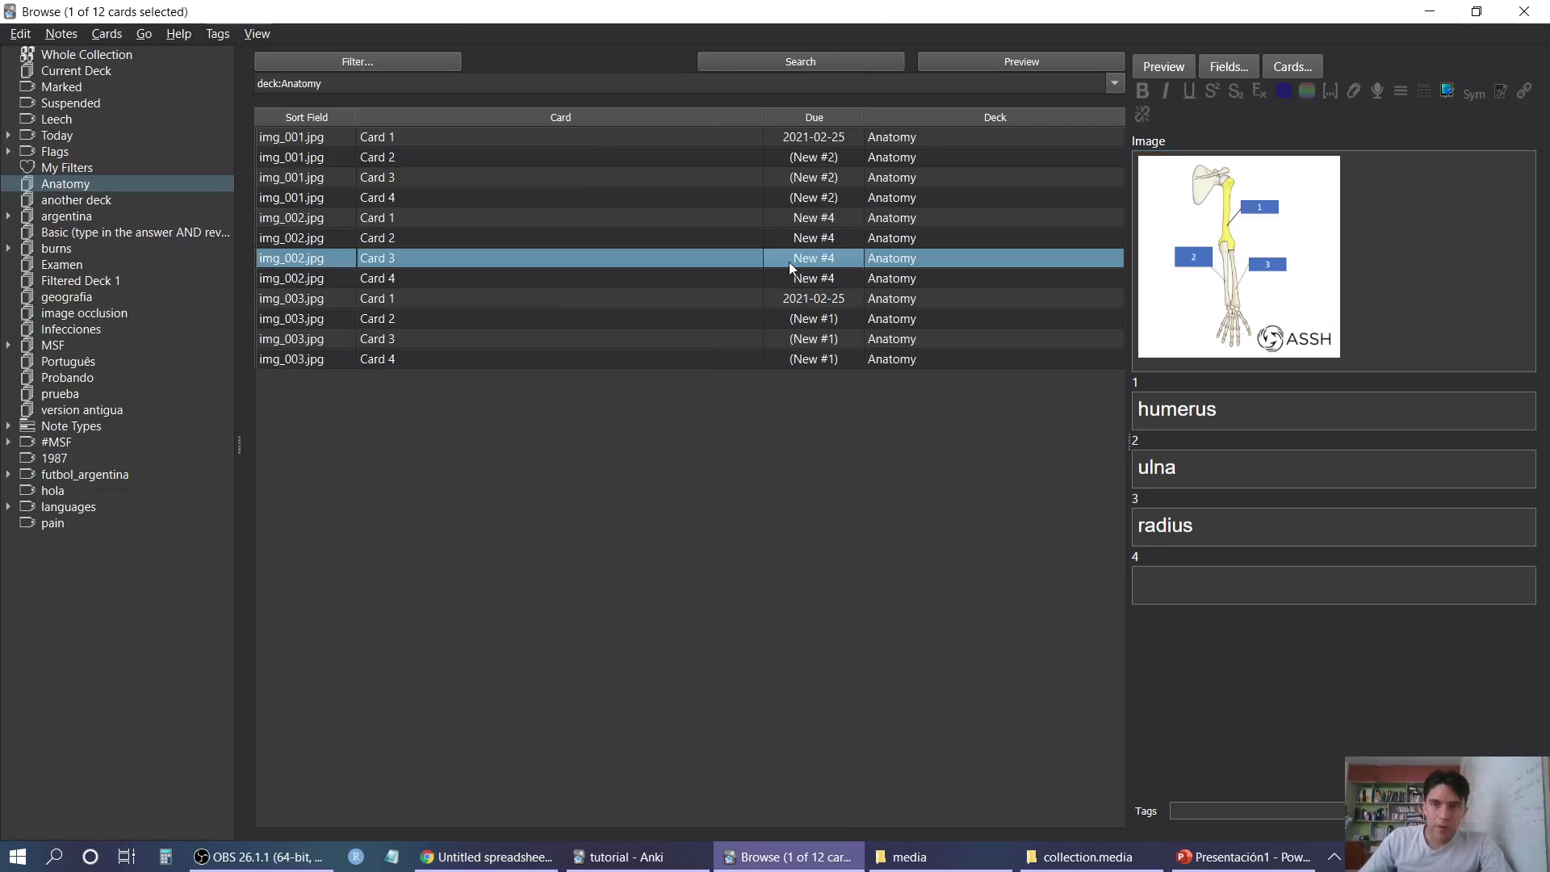
pyautogui.click(1524, 11)
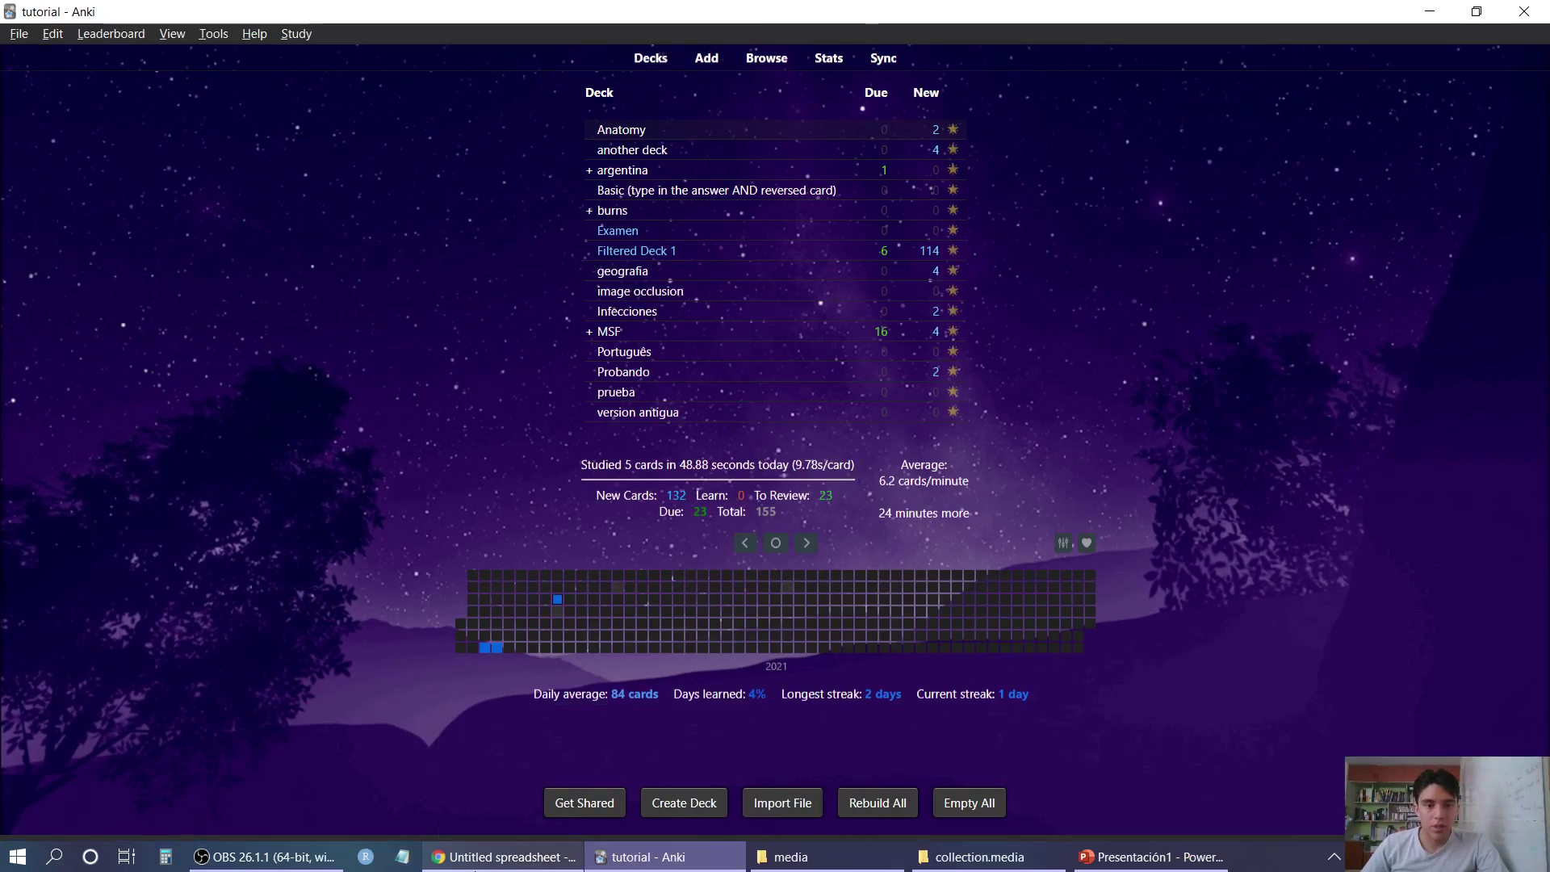
# Download house.mp3 from the Cambridge Dictionary audio page in Chrome into Descargas, replacing the existing file, and play the audio
pyautogui.click(501, 856)
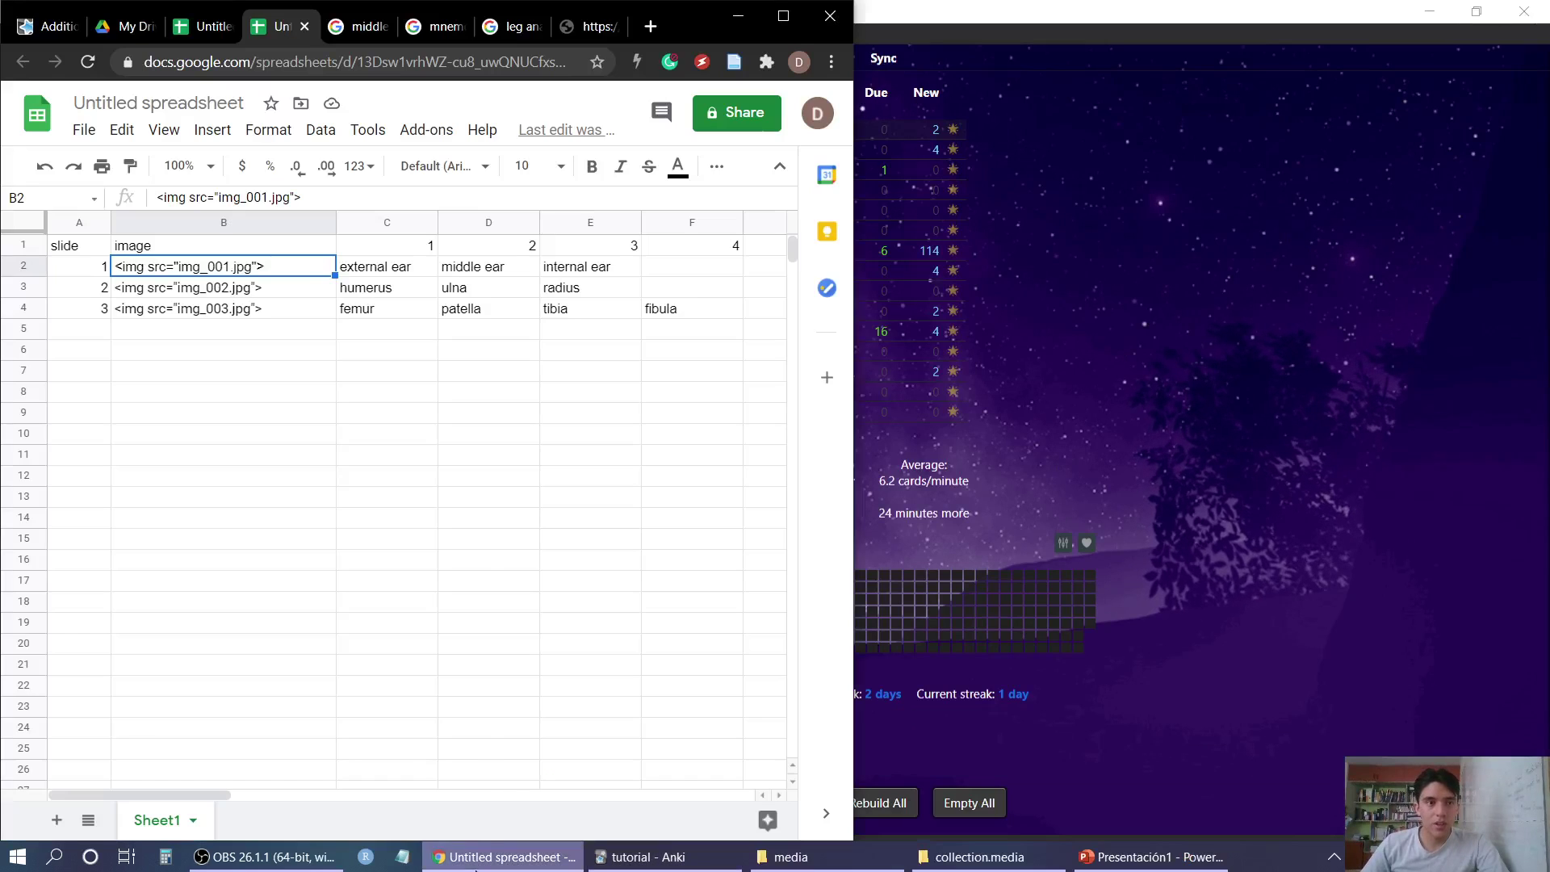
pyautogui.click(587, 27)
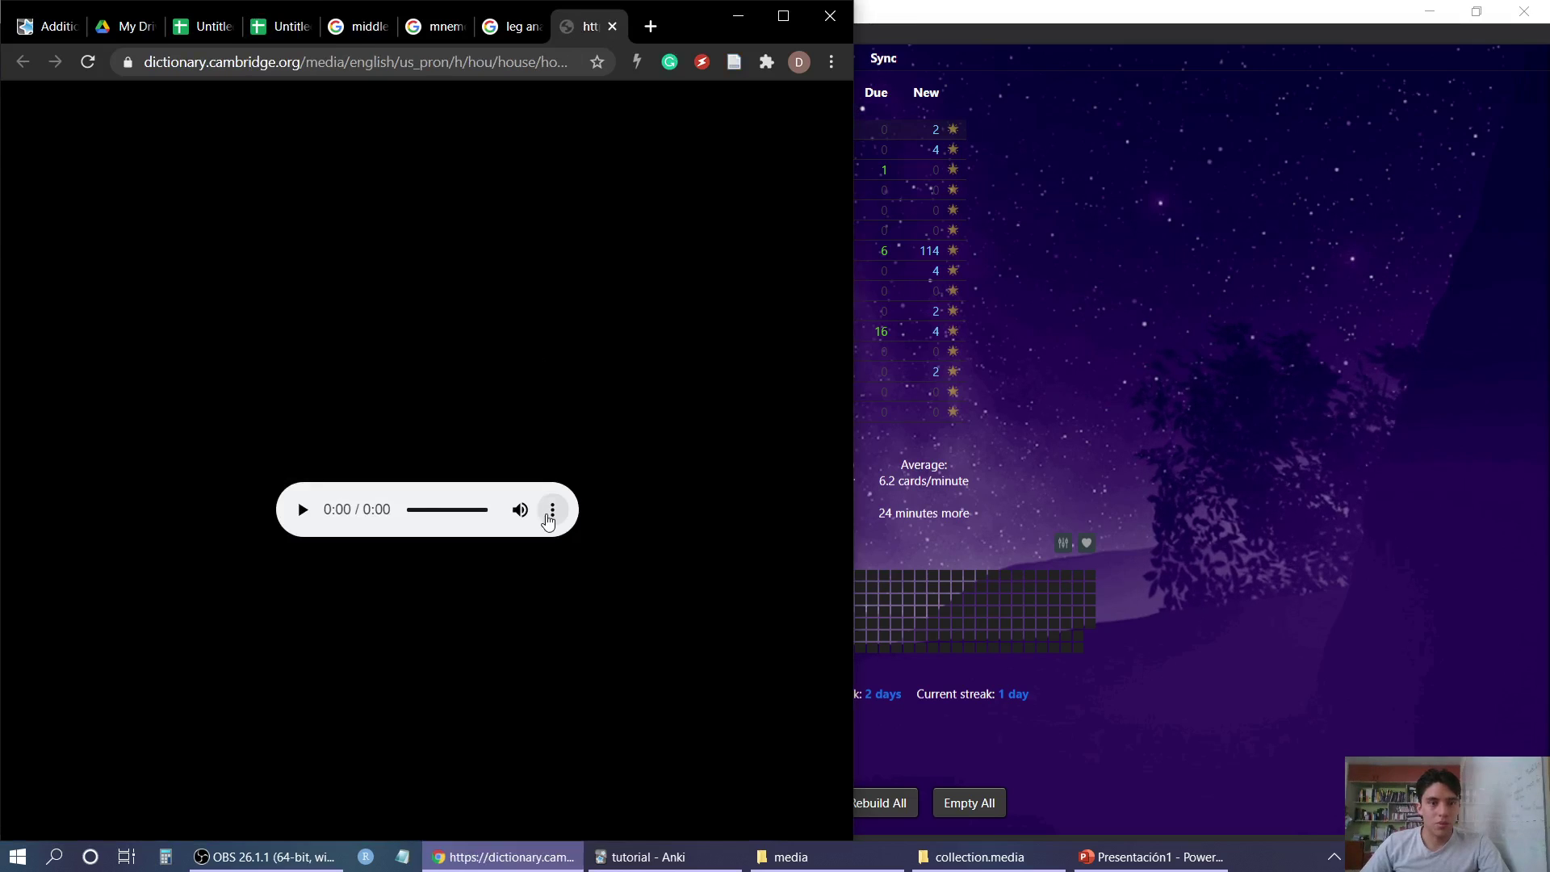
pyautogui.click(552, 510)
pyautogui.click(403, 499)
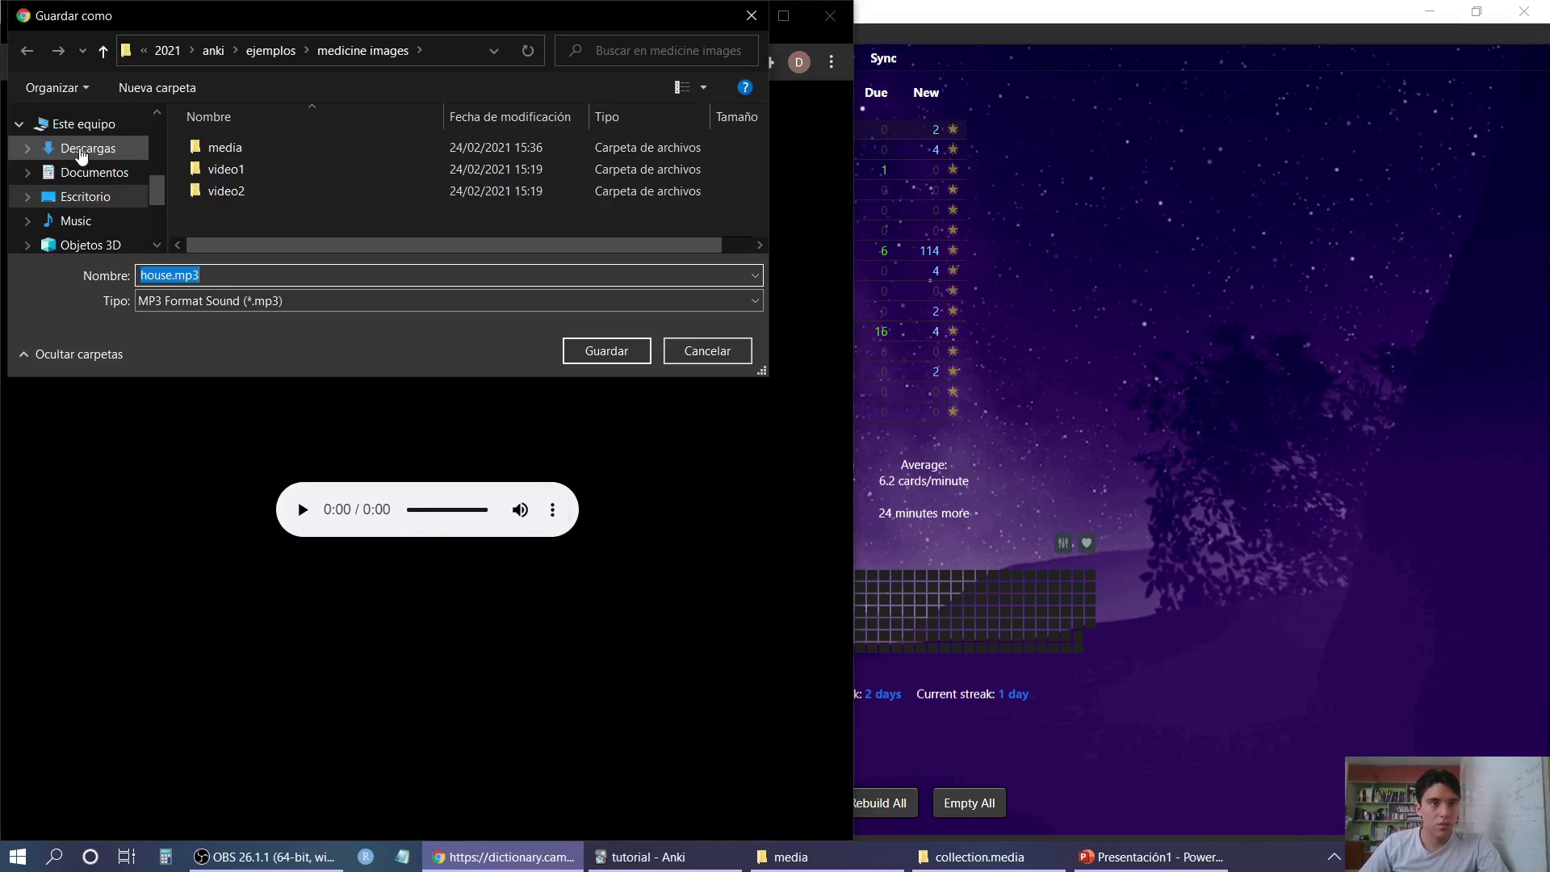
pyautogui.click(82, 150)
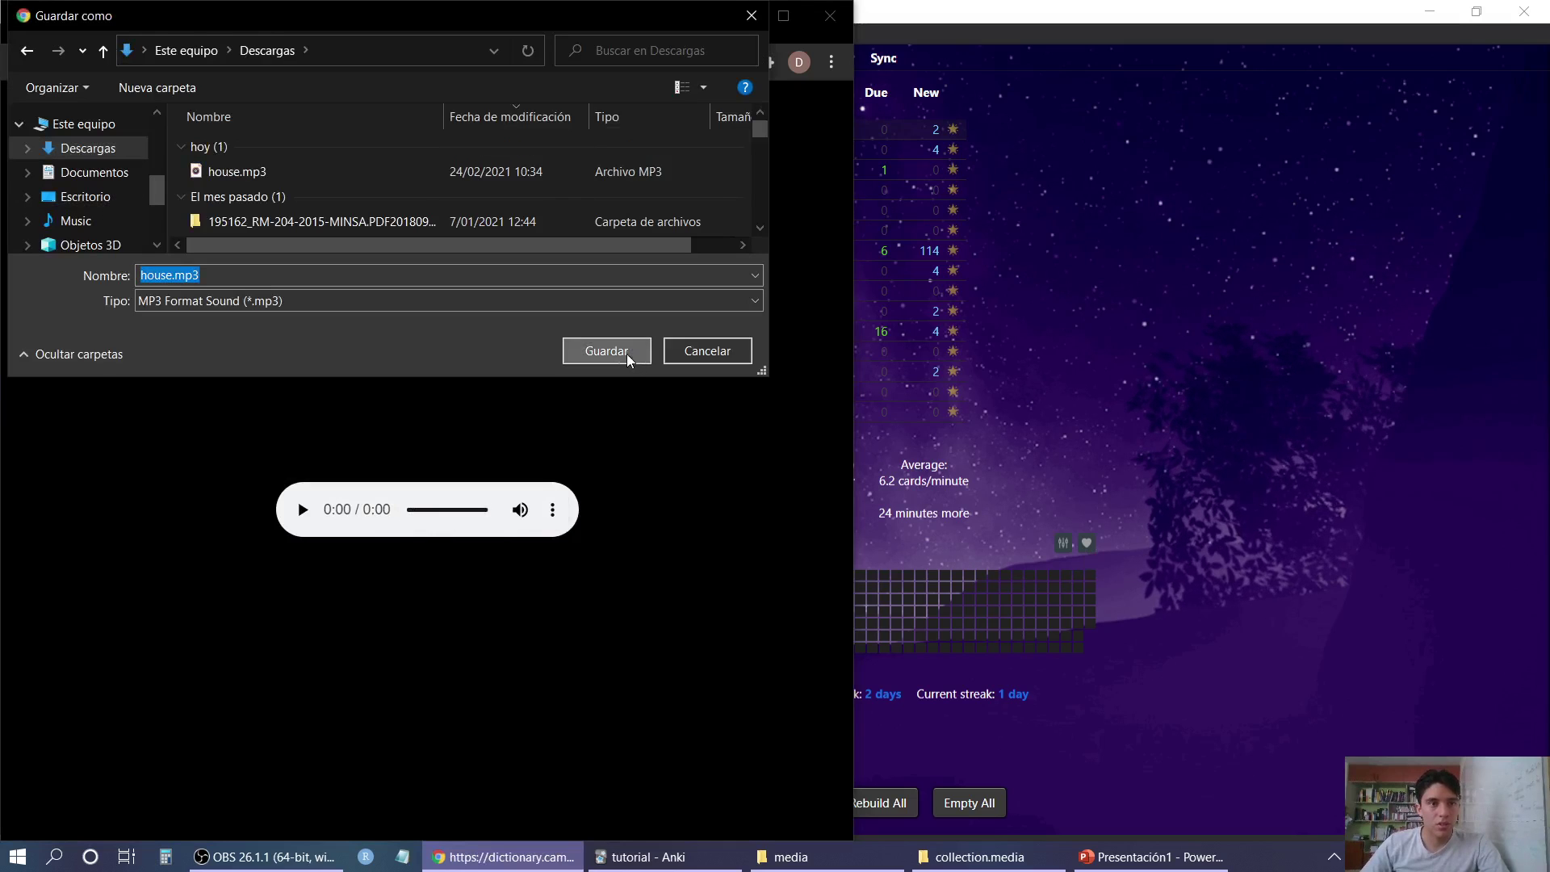
pyautogui.click(607, 352)
pyautogui.click(833, 438)
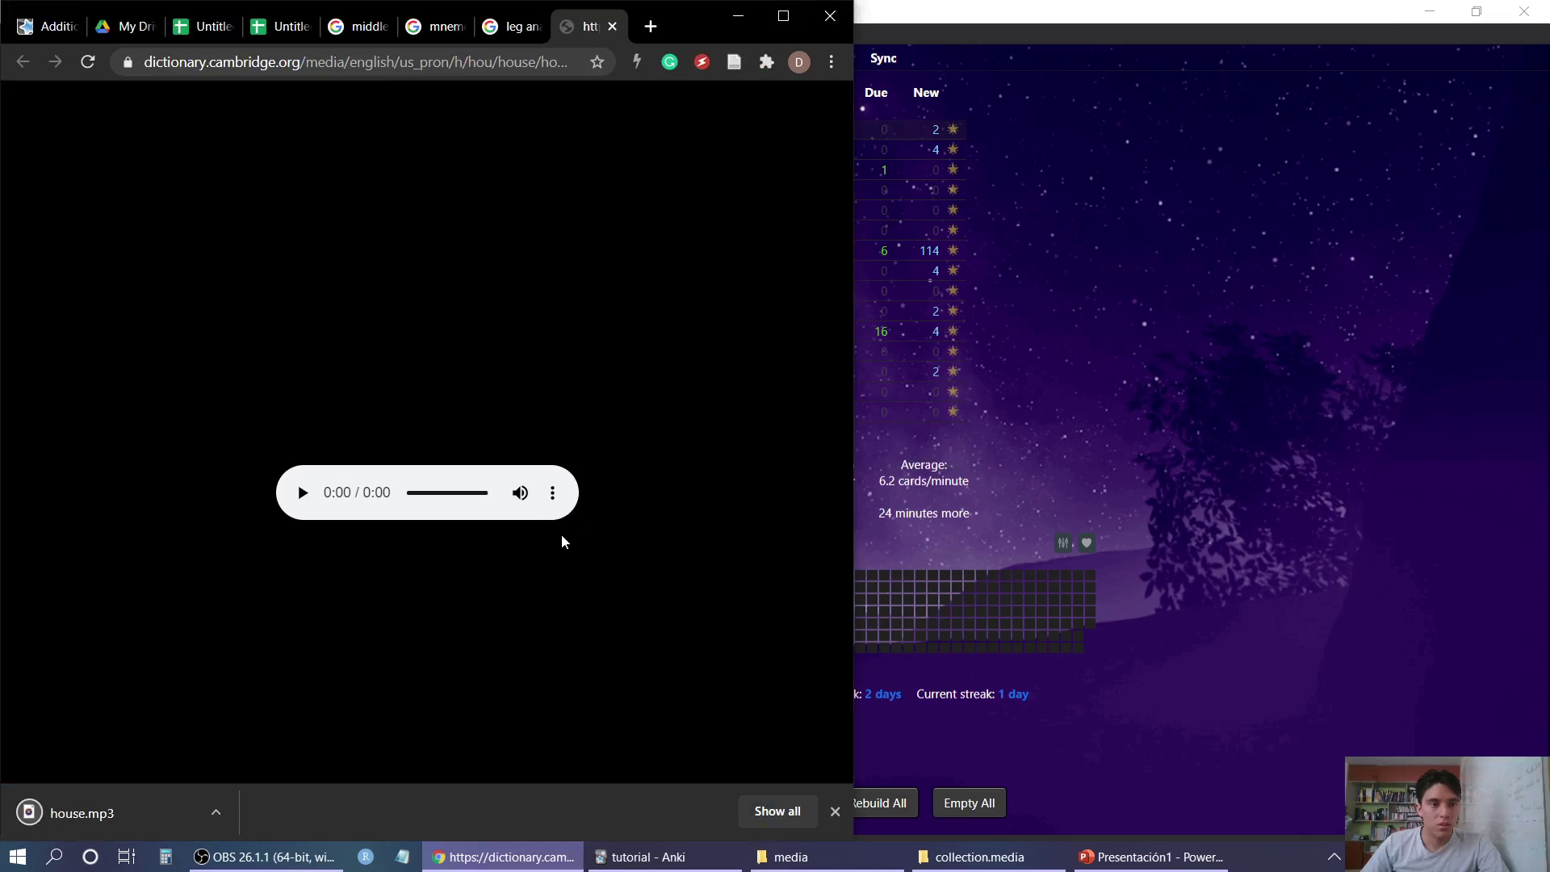
pyautogui.click(304, 501)
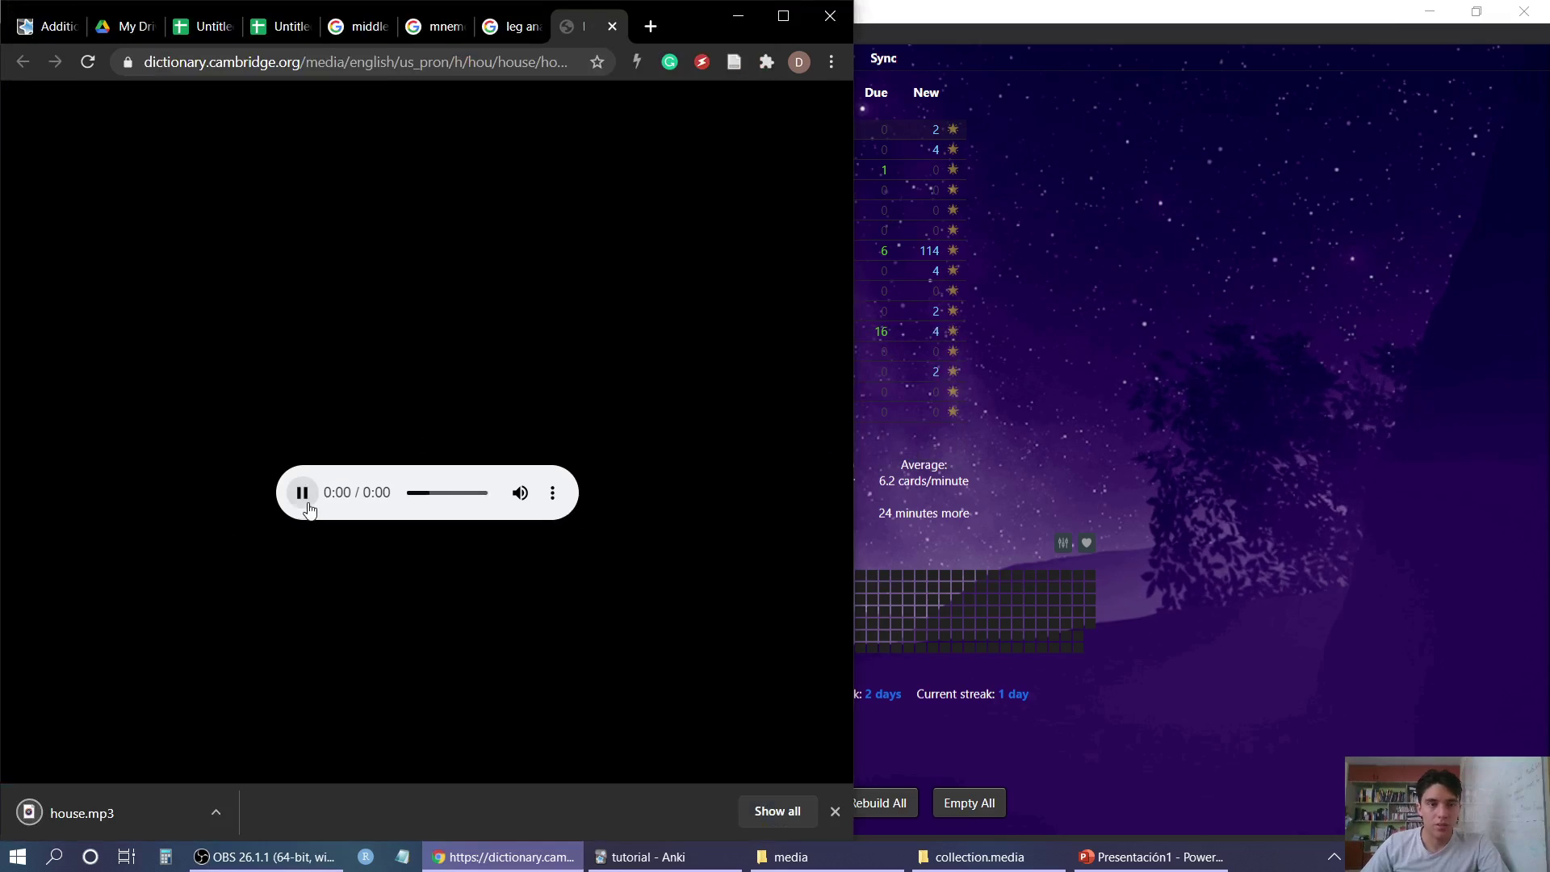
# Switch to Anki, open the window for adding a new note and reposition it
pyautogui.click(1267, 432)
pyautogui.press('a')
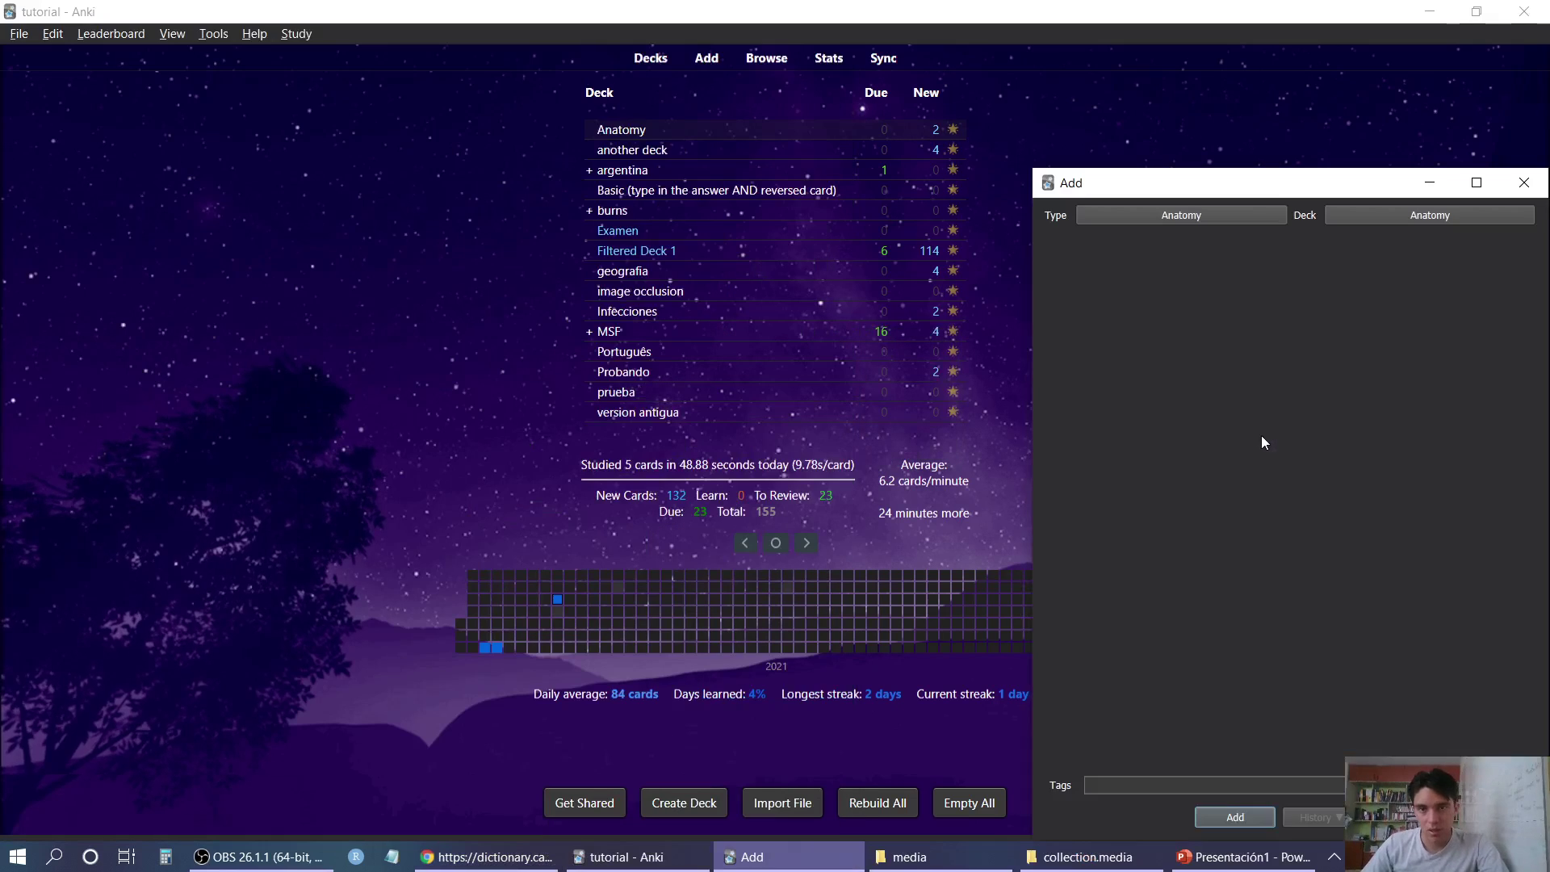
pyautogui.moveTo(1218, 190); pyautogui.dragTo(1182, 191)
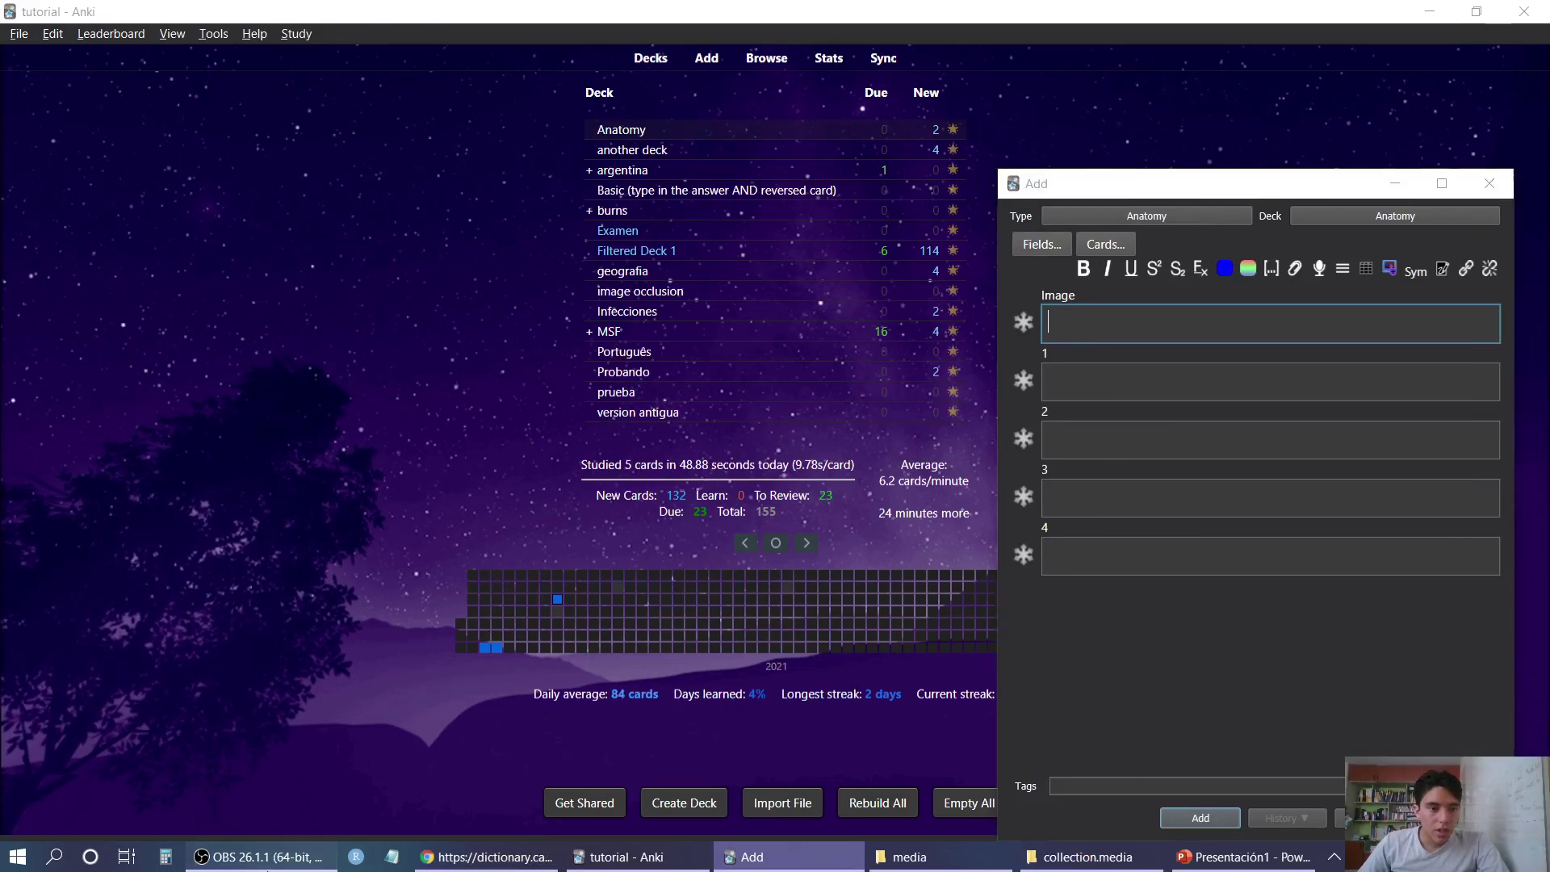
pyautogui.click(280, 854)
pyautogui.click(281, 854)
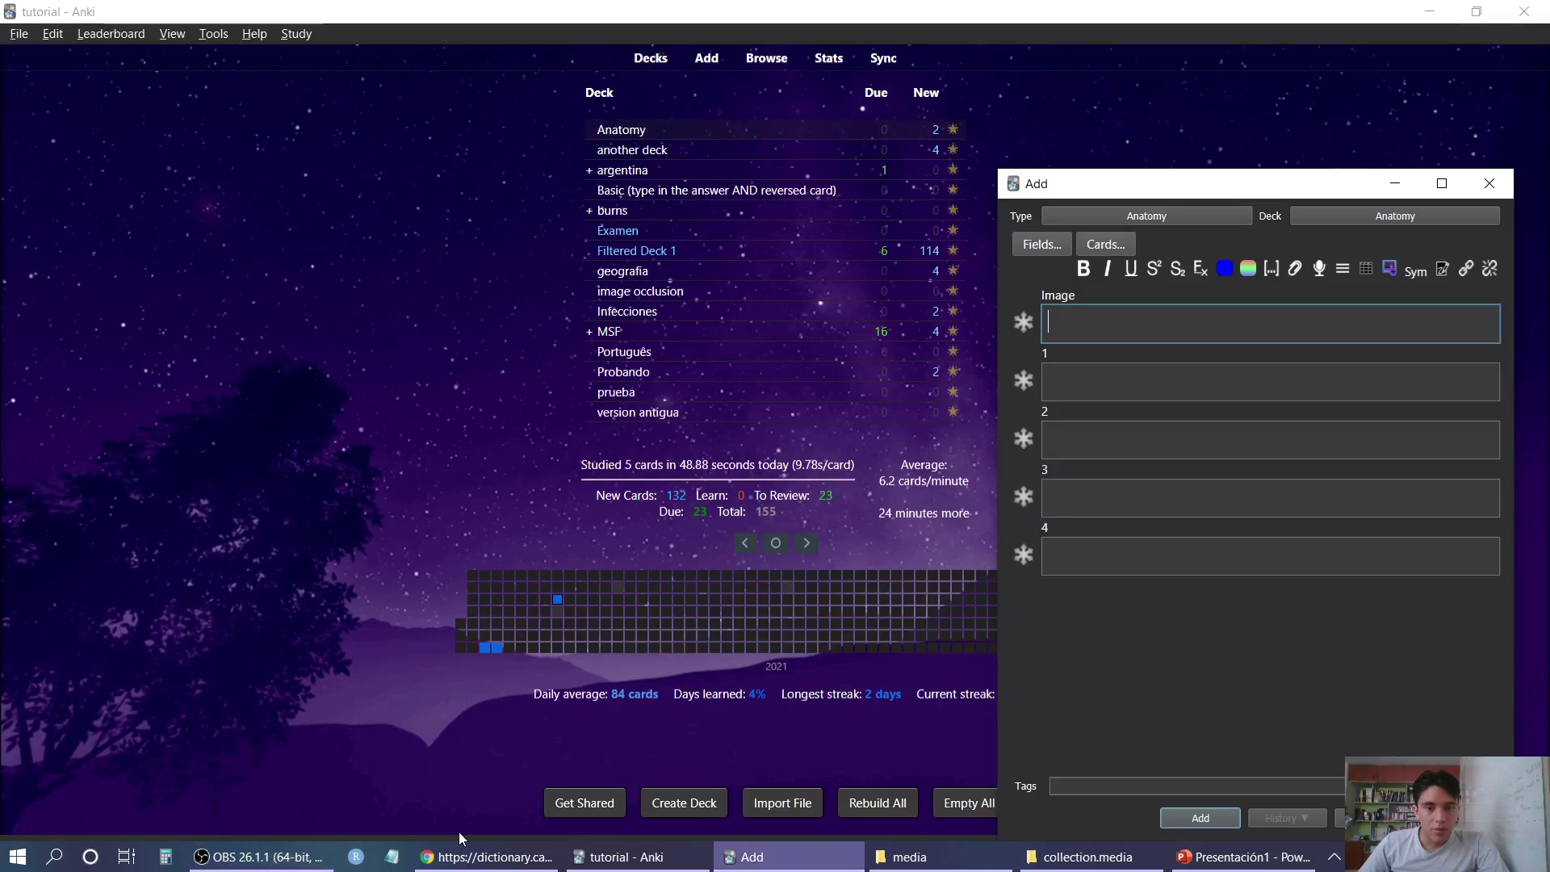
# Insert the downloaded house.mp3 from Chrome into the Image field of the new Anatomy note in Anki
pyautogui.click(496, 854)
pyautogui.moveTo(123, 817); pyautogui.dragTo(1141, 323)
pyautogui.click(1286, 323)
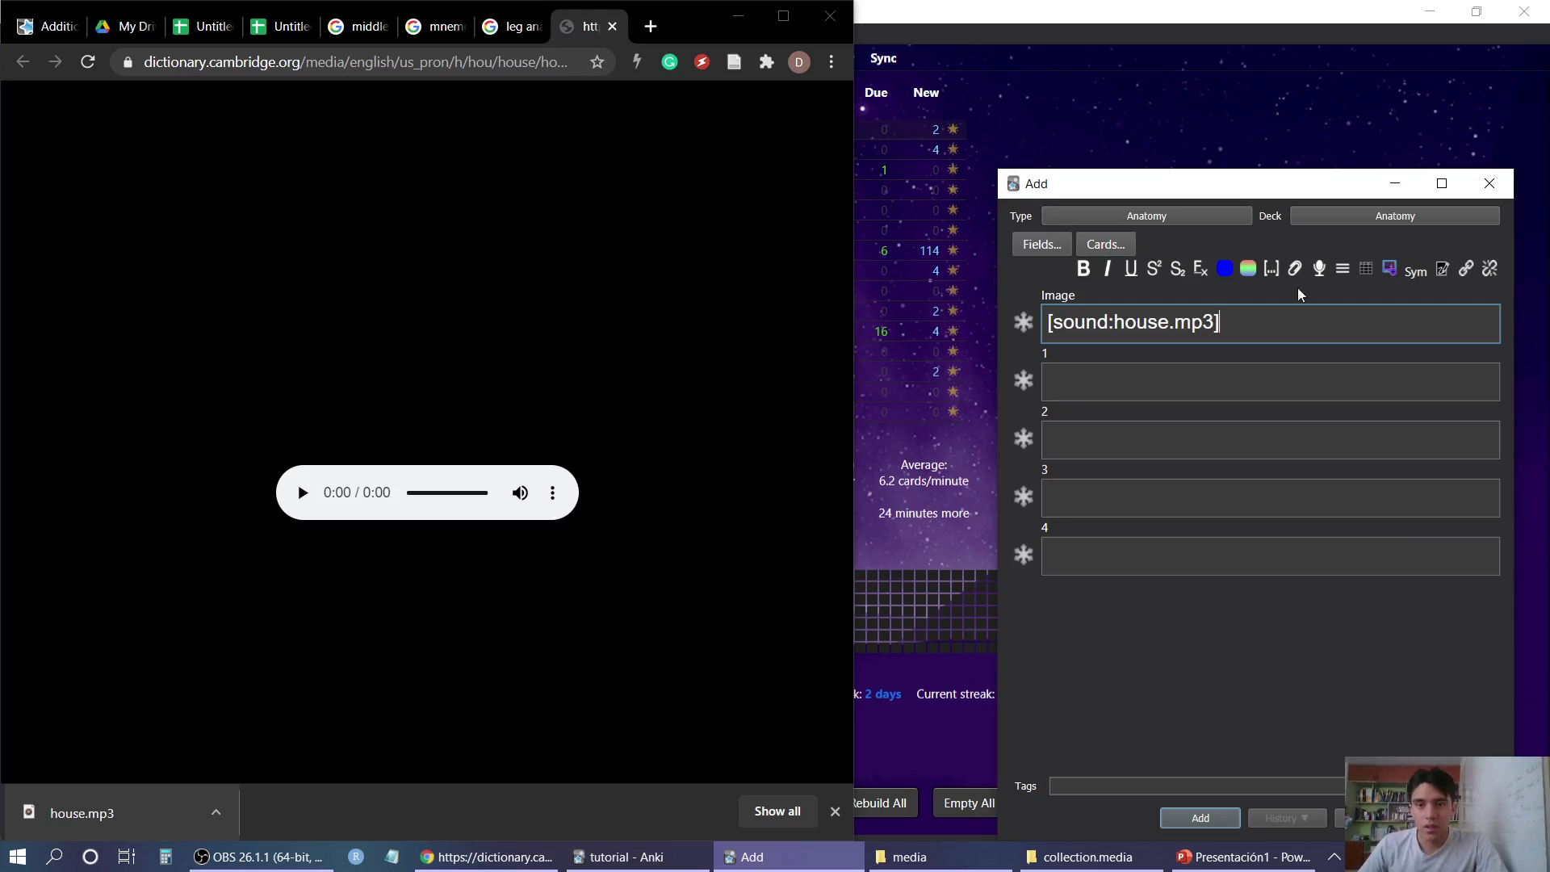
# View the HTML source of the Image field, copy its [sound:house.mp3] tag and close the HTML editor
pyautogui.click(1343, 268)
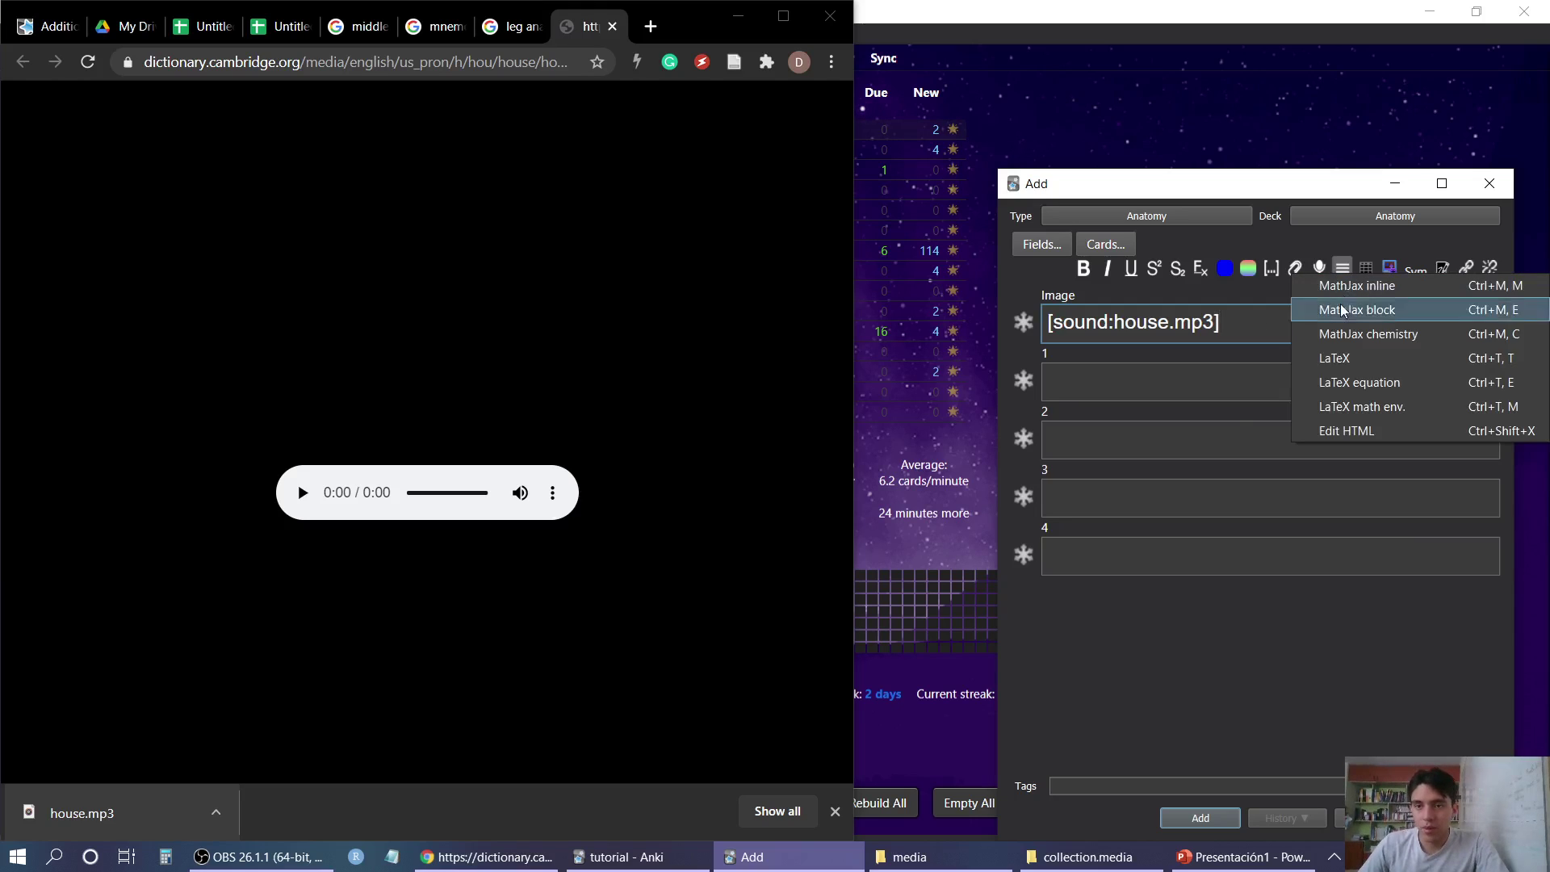
pyautogui.click(1370, 434)
pyautogui.hotkey('ctrl', 'a')
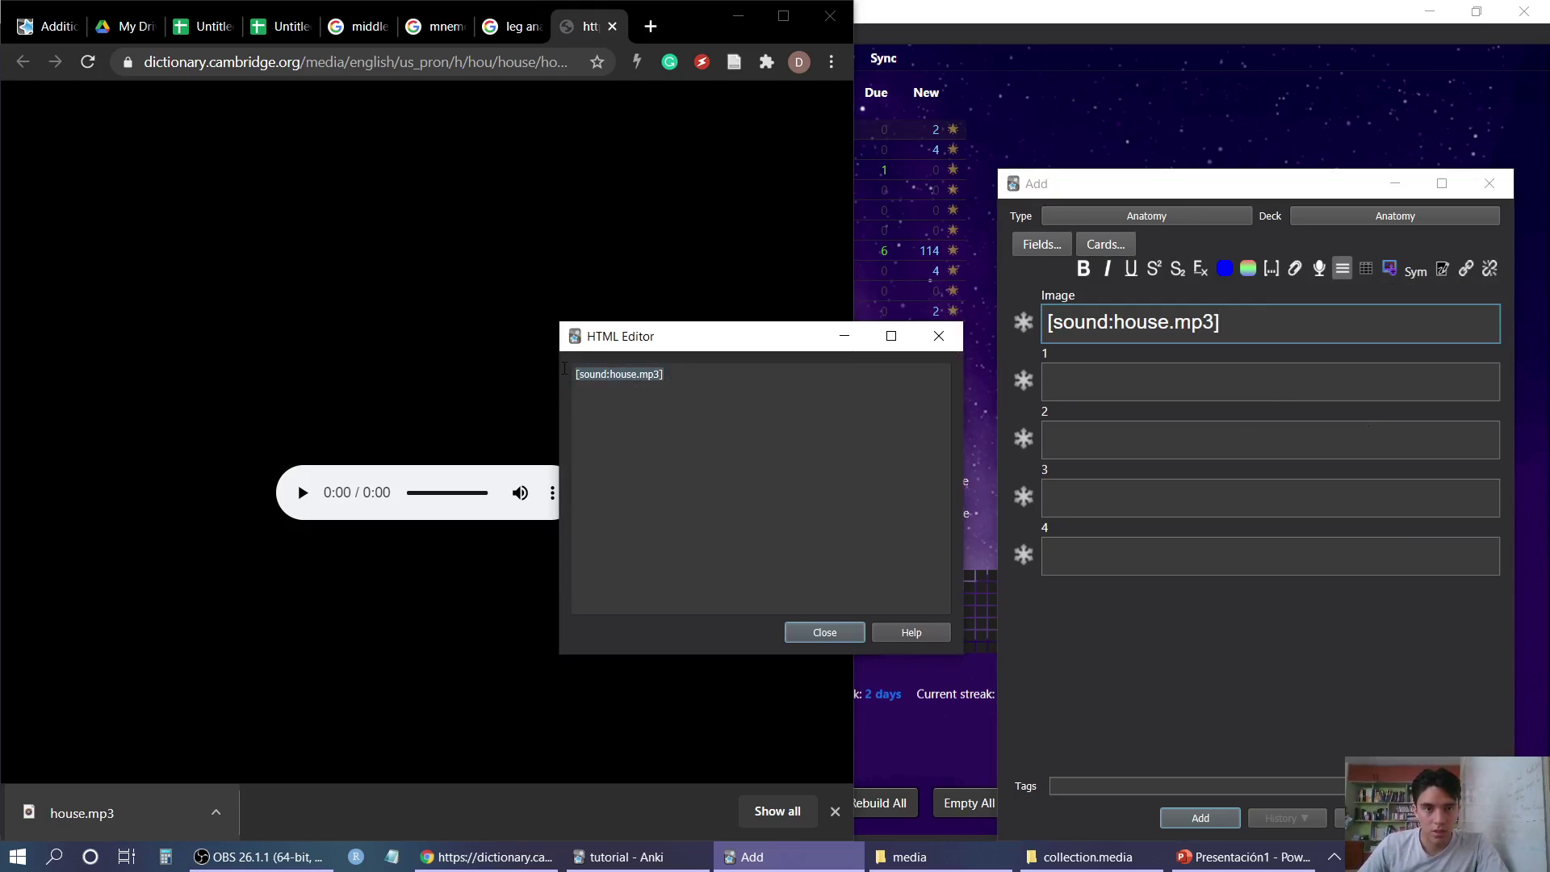
pyautogui.moveTo(695, 376); pyautogui.dragTo(577, 374)
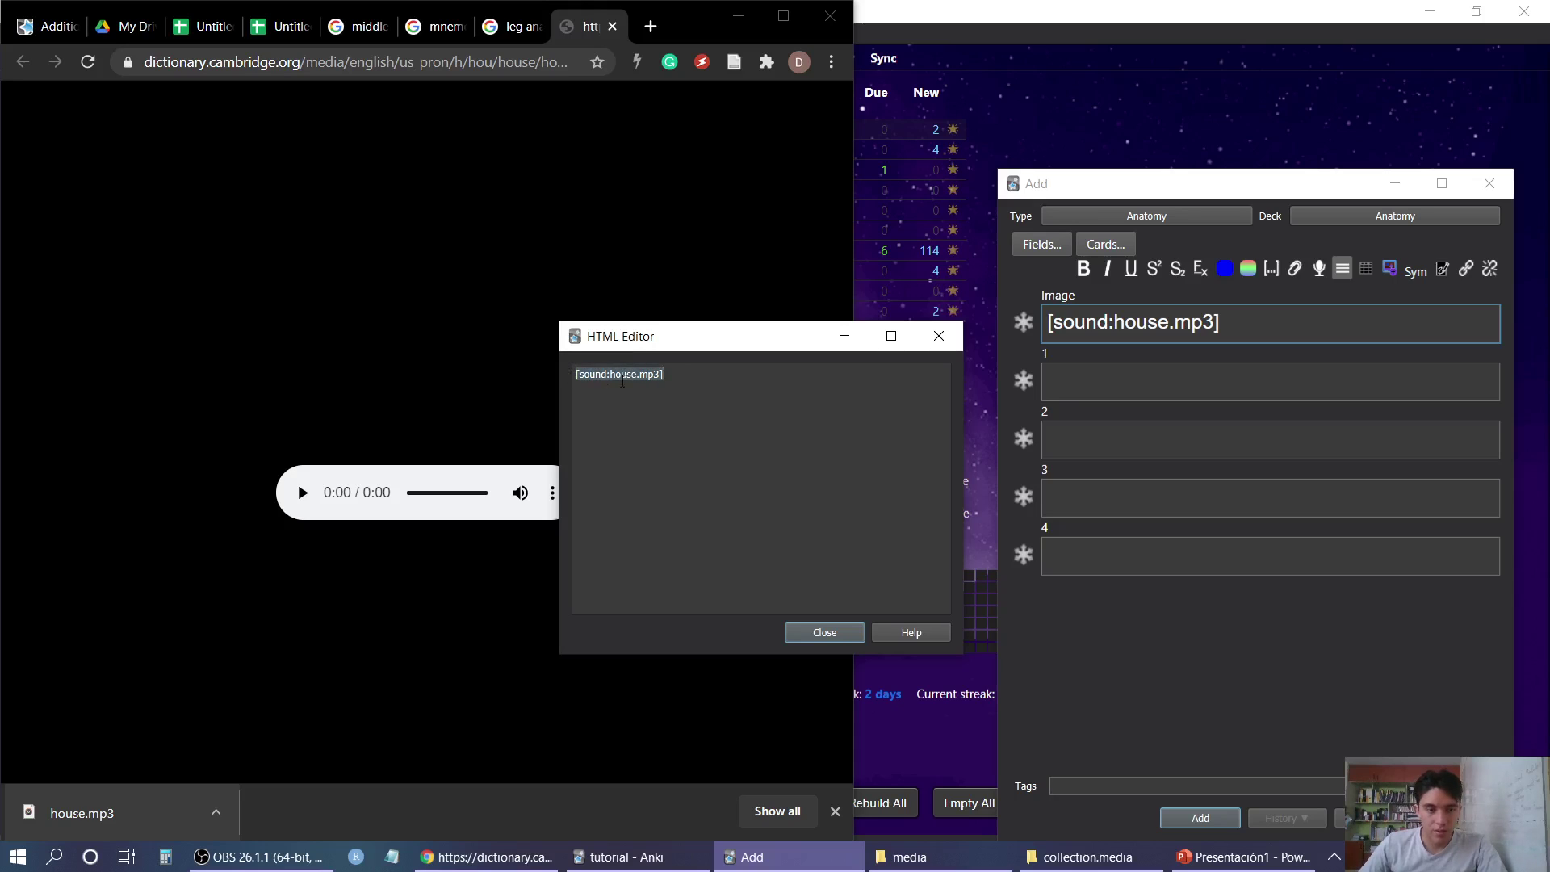
pyautogui.click(939, 336)
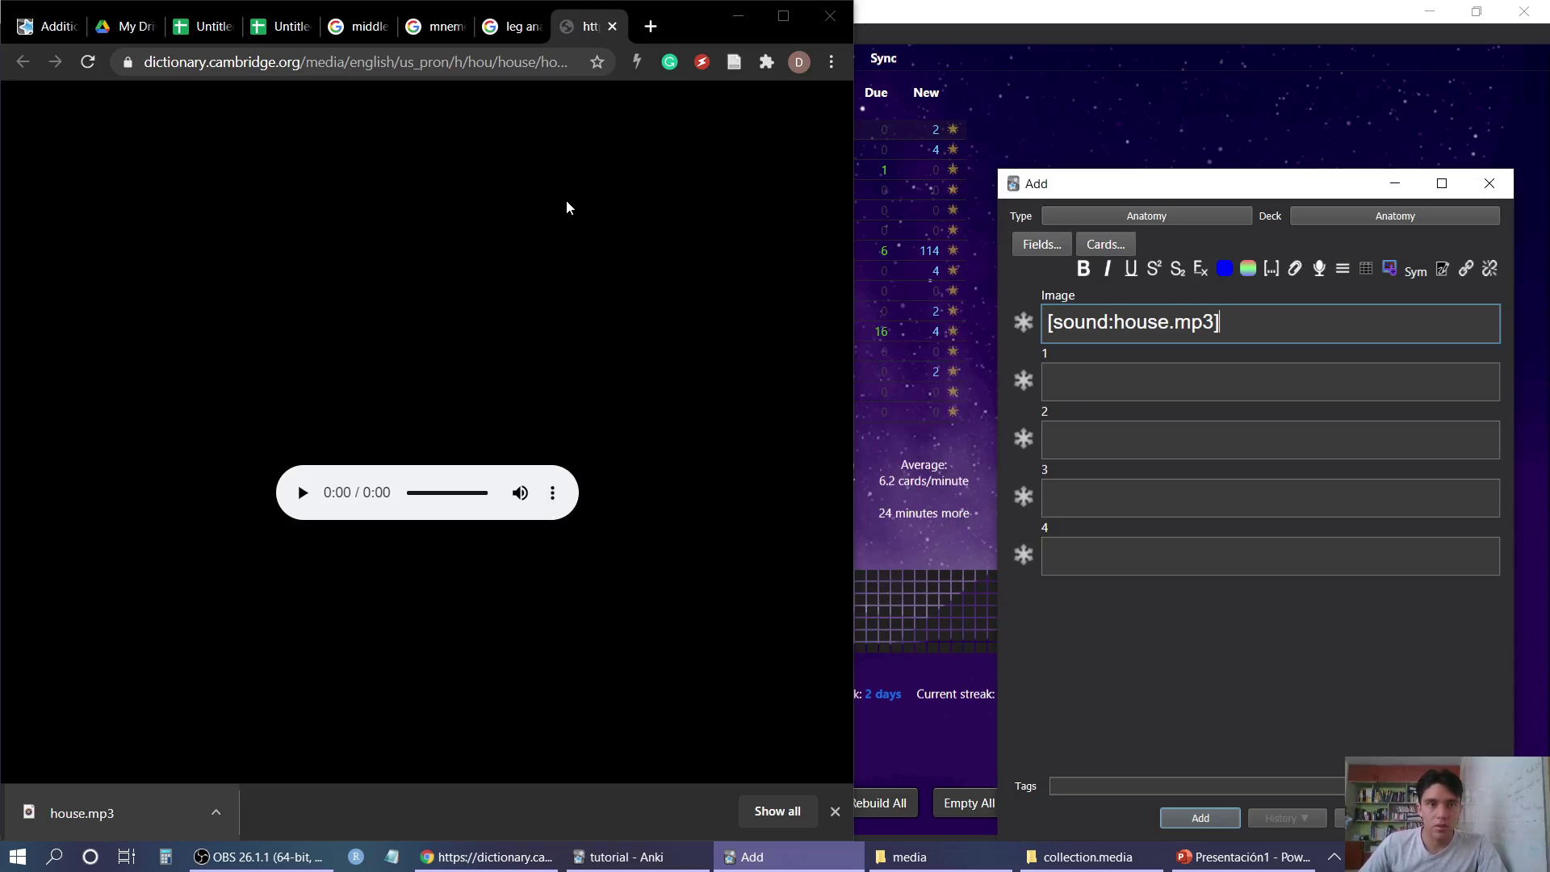
# Switch to the anatomy spreadsheet in Chrome and set the header in cell G1 to "audio"
pyautogui.click(194, 27)
pyautogui.click(260, 28)
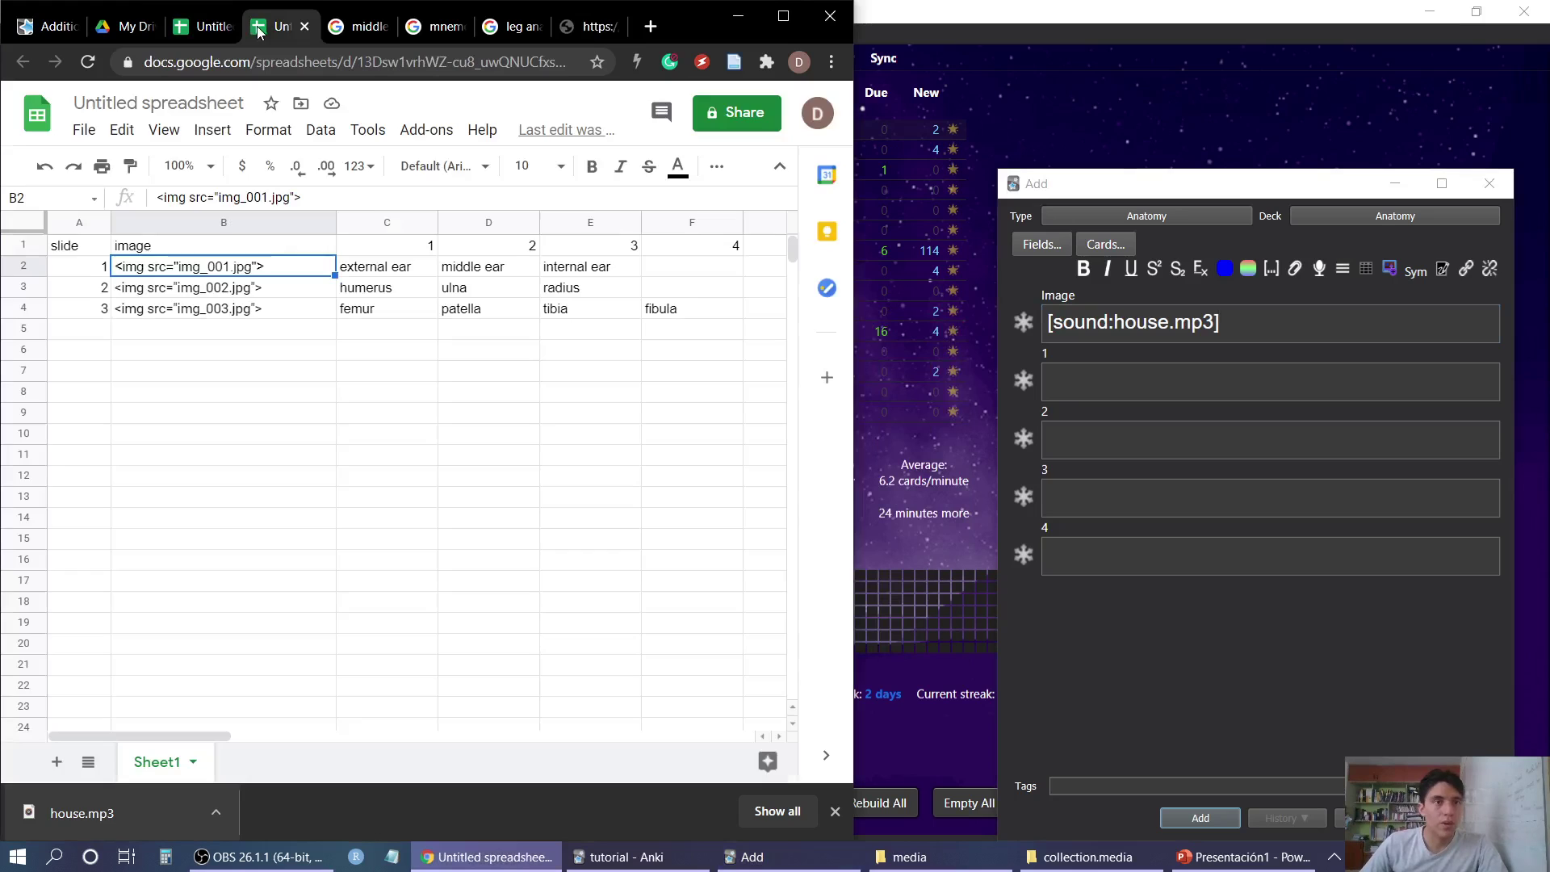
pyautogui.click(194, 328)
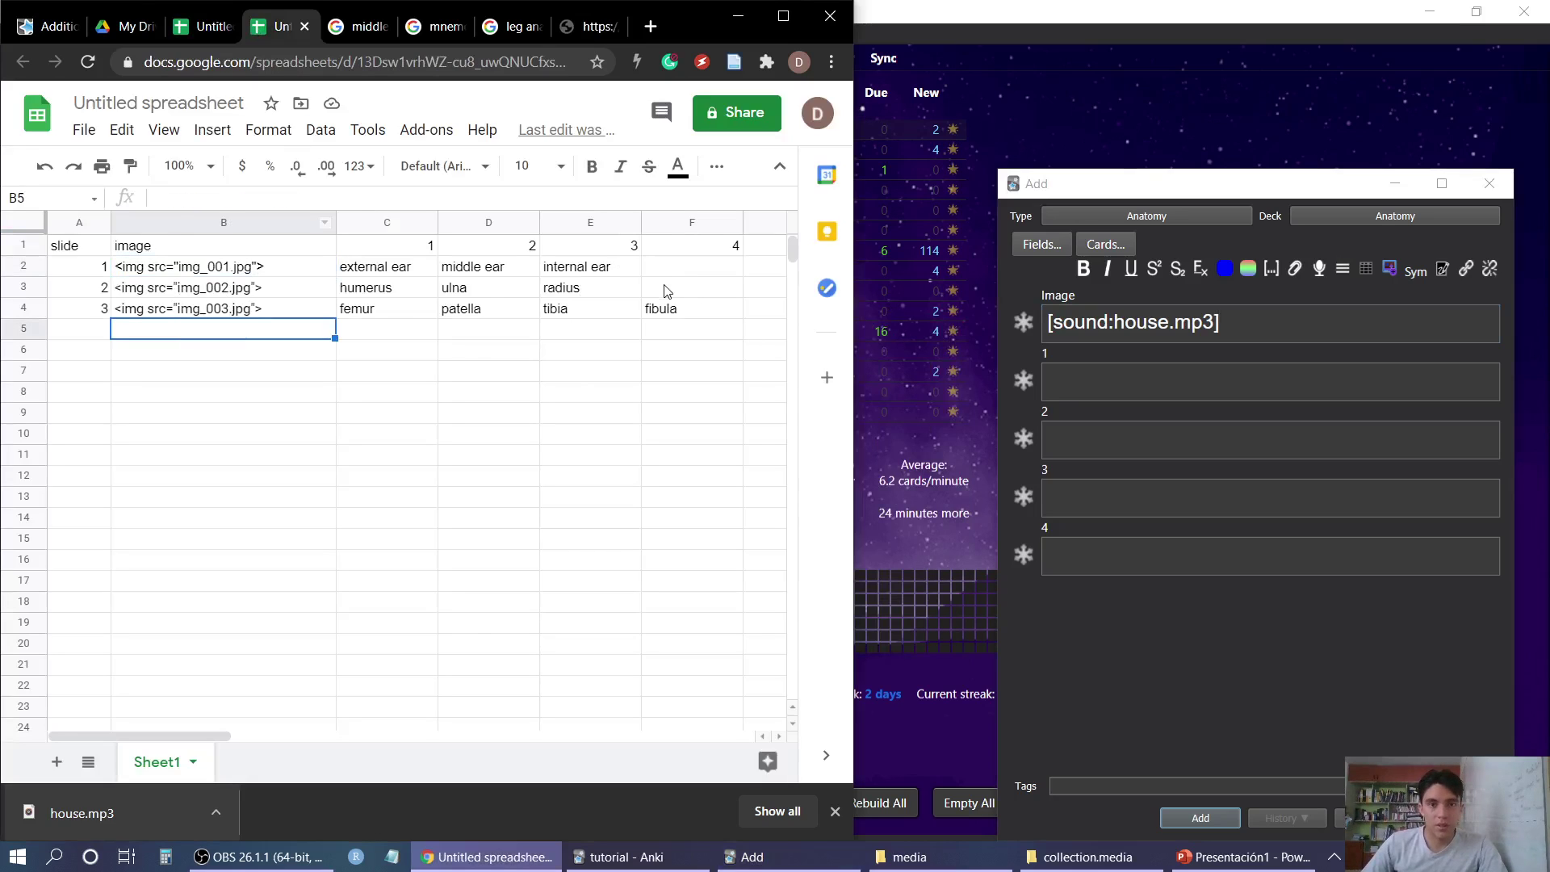
pyautogui.hscroll(1, 660, 291)
pyautogui.hscroll(-1, 661, 291)
pyautogui.hscroll(2, 605, 289)
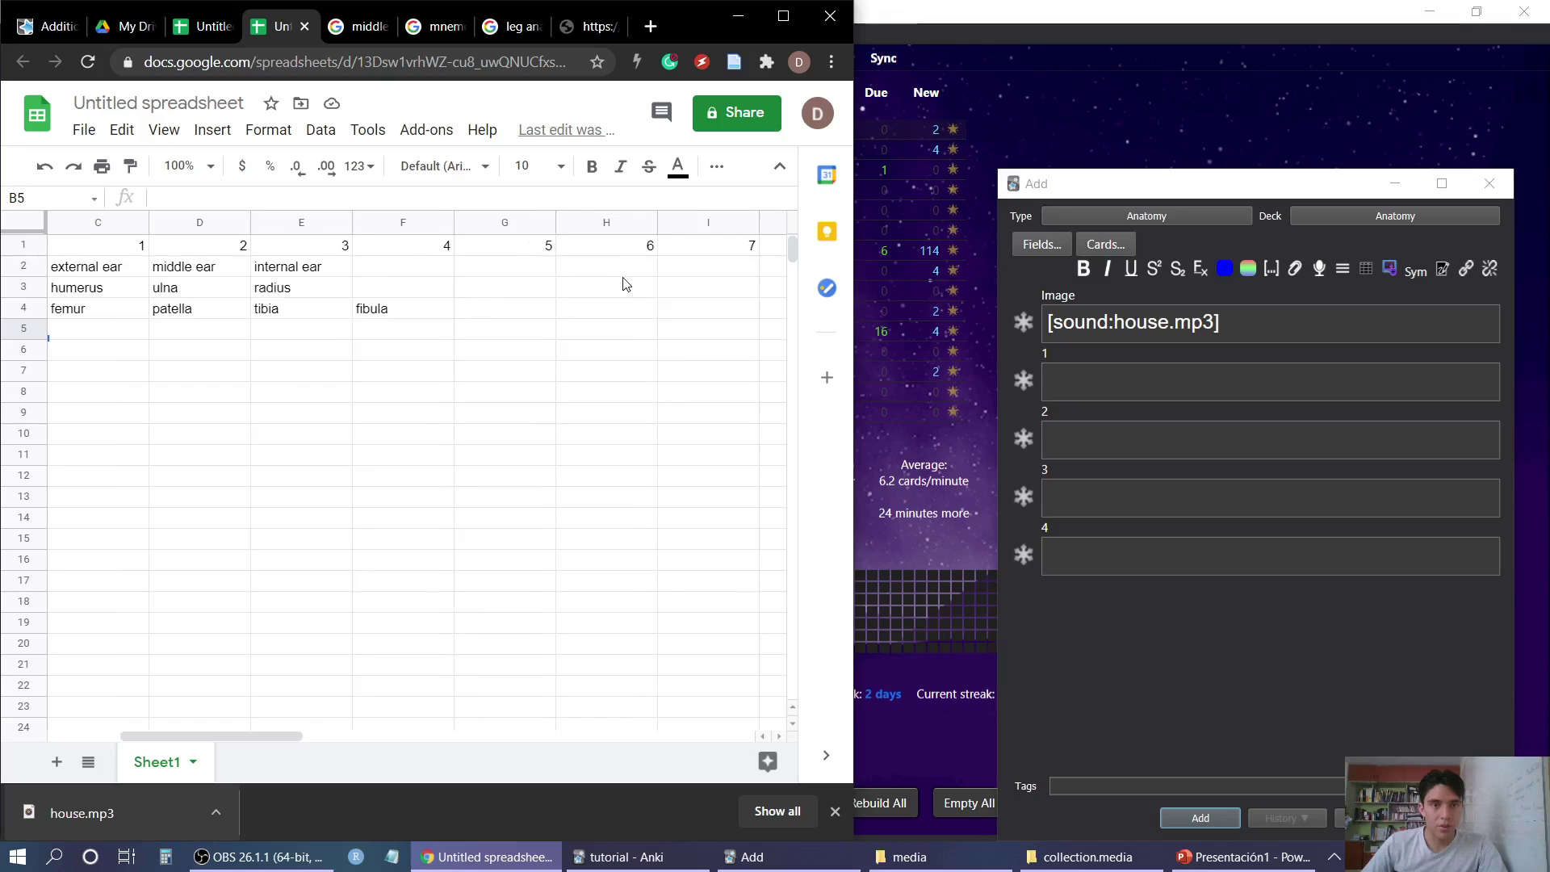
pyautogui.click(484, 247)
pyautogui.write('audio')
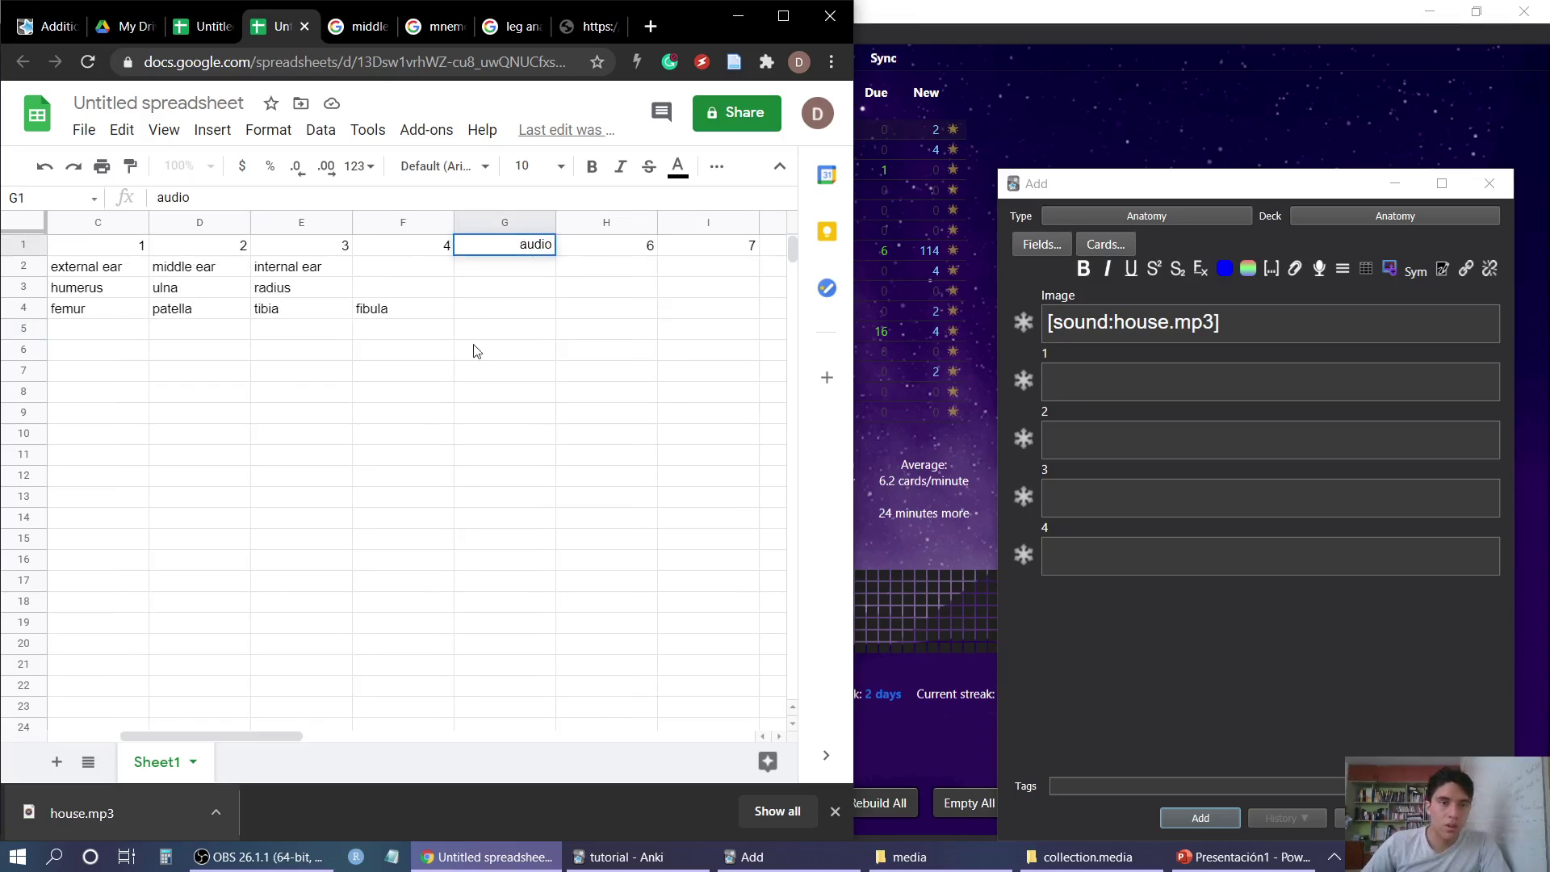
# Enter [sound:house.mp3] in cell G2 and widen column G to fit the tag
pyautogui.click(521, 268)
pyautogui.write('[sound:house.mp3]')
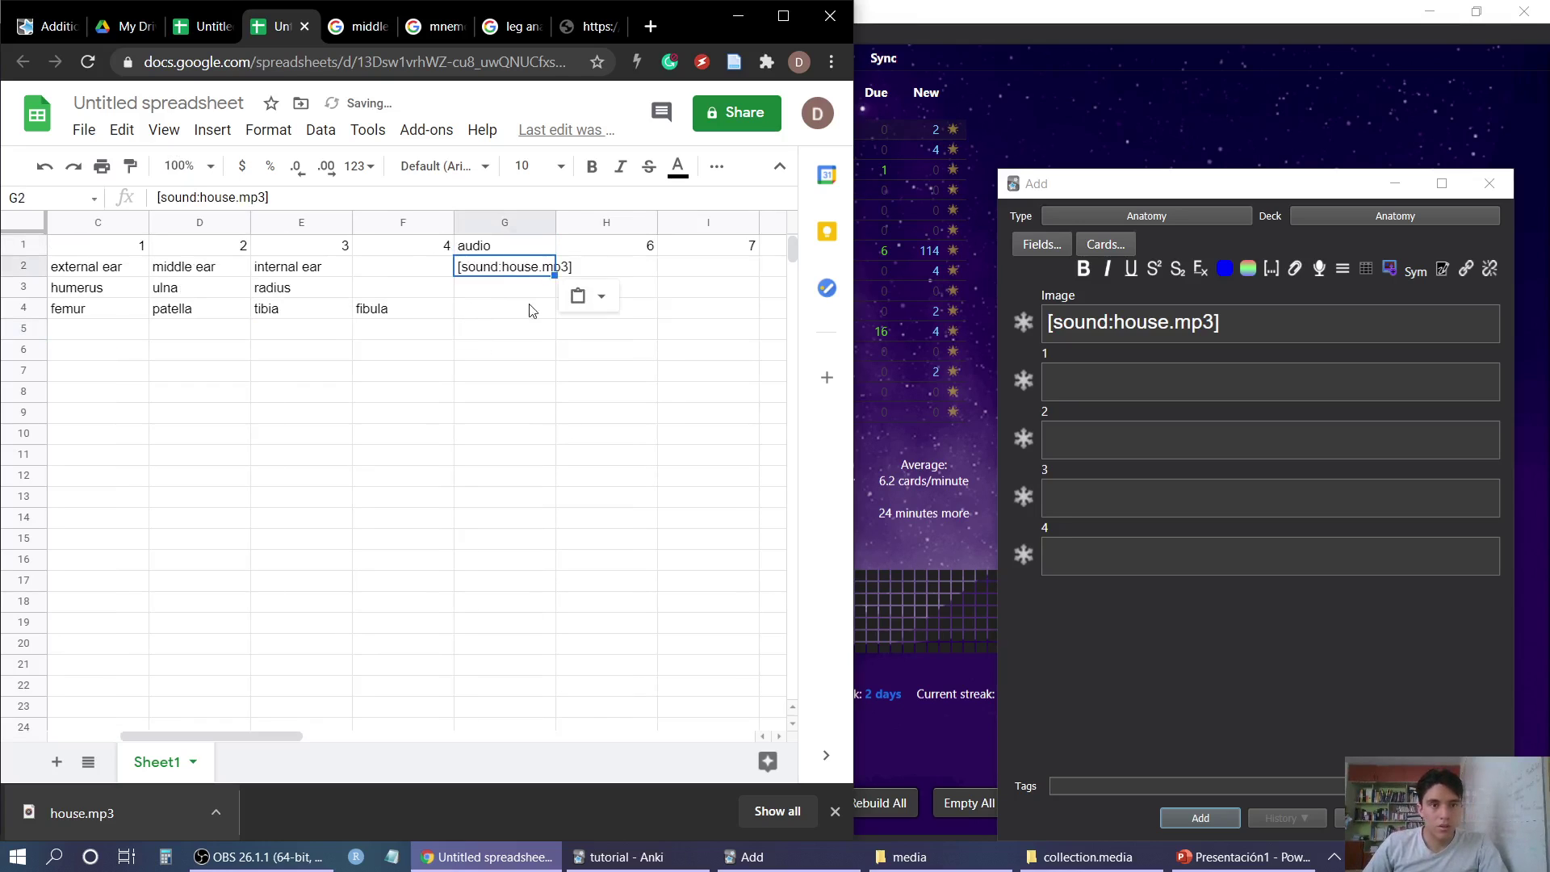
pyautogui.press('Return')
pyautogui.moveTo(554, 220); pyautogui.dragTo(605, 219)
pyautogui.click(530, 273)
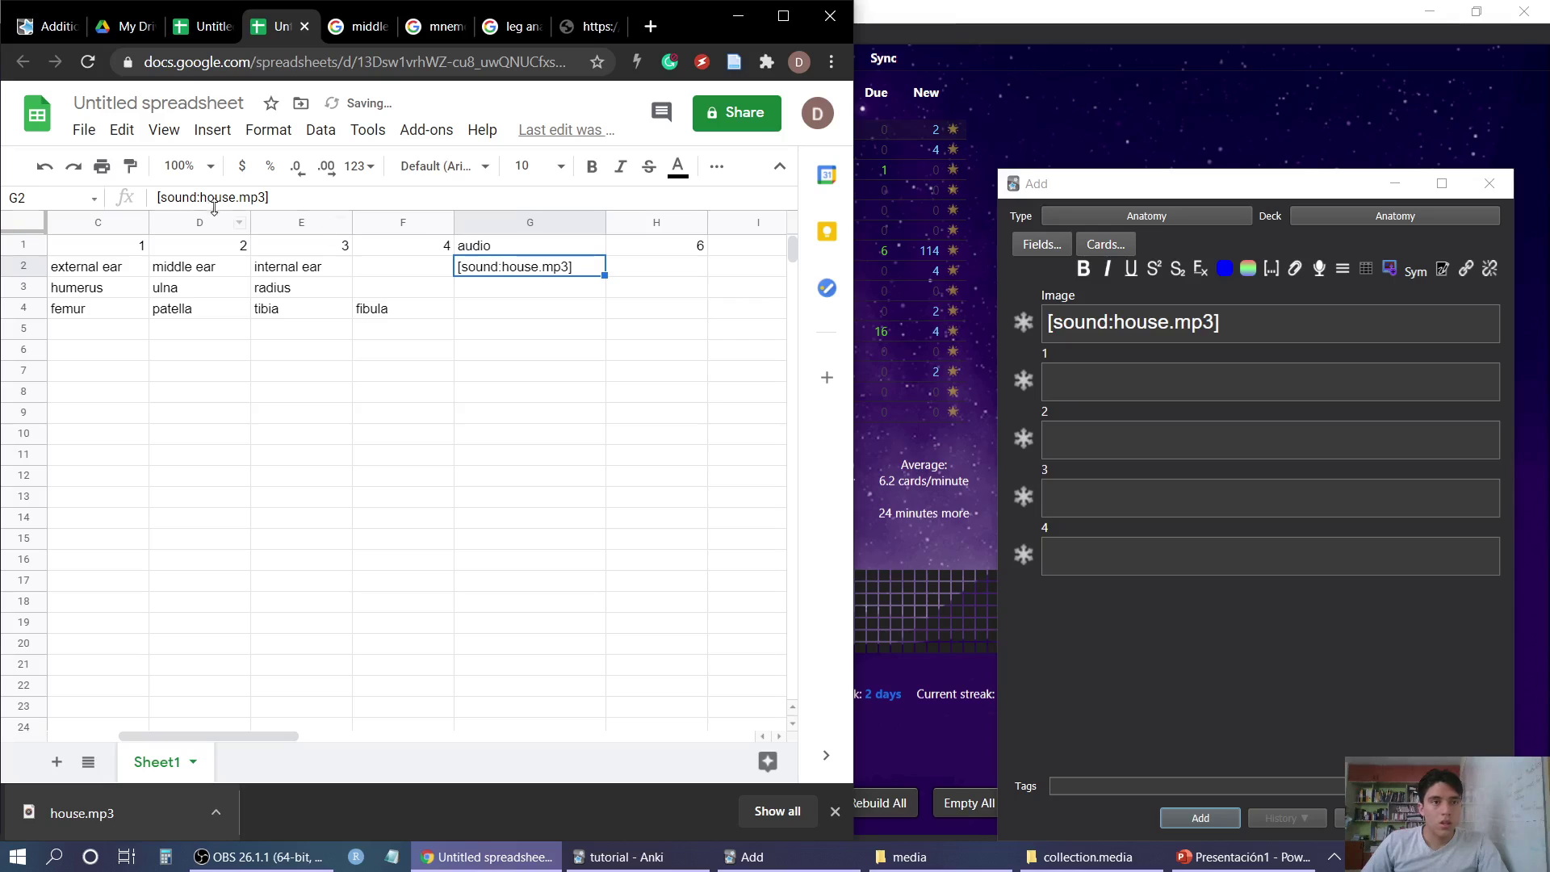
# Highlight the file name house.mp3 inside the G2 sound tag and bring up the media folder in File Explorer
pyautogui.moveTo(201, 198); pyautogui.dragTo(267, 198)
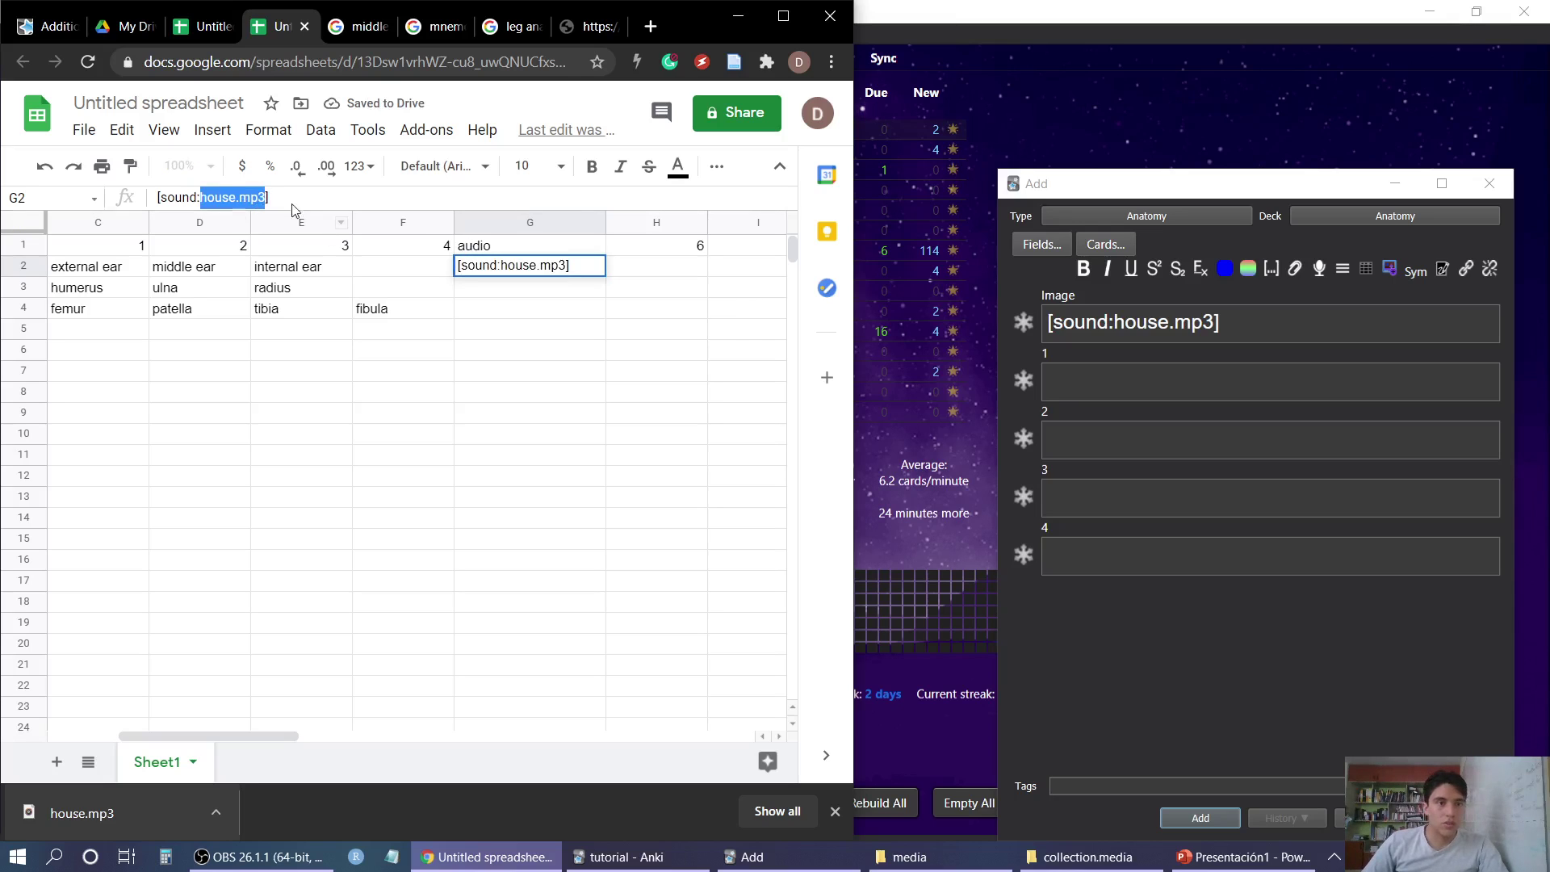
pyautogui.click(910, 856)
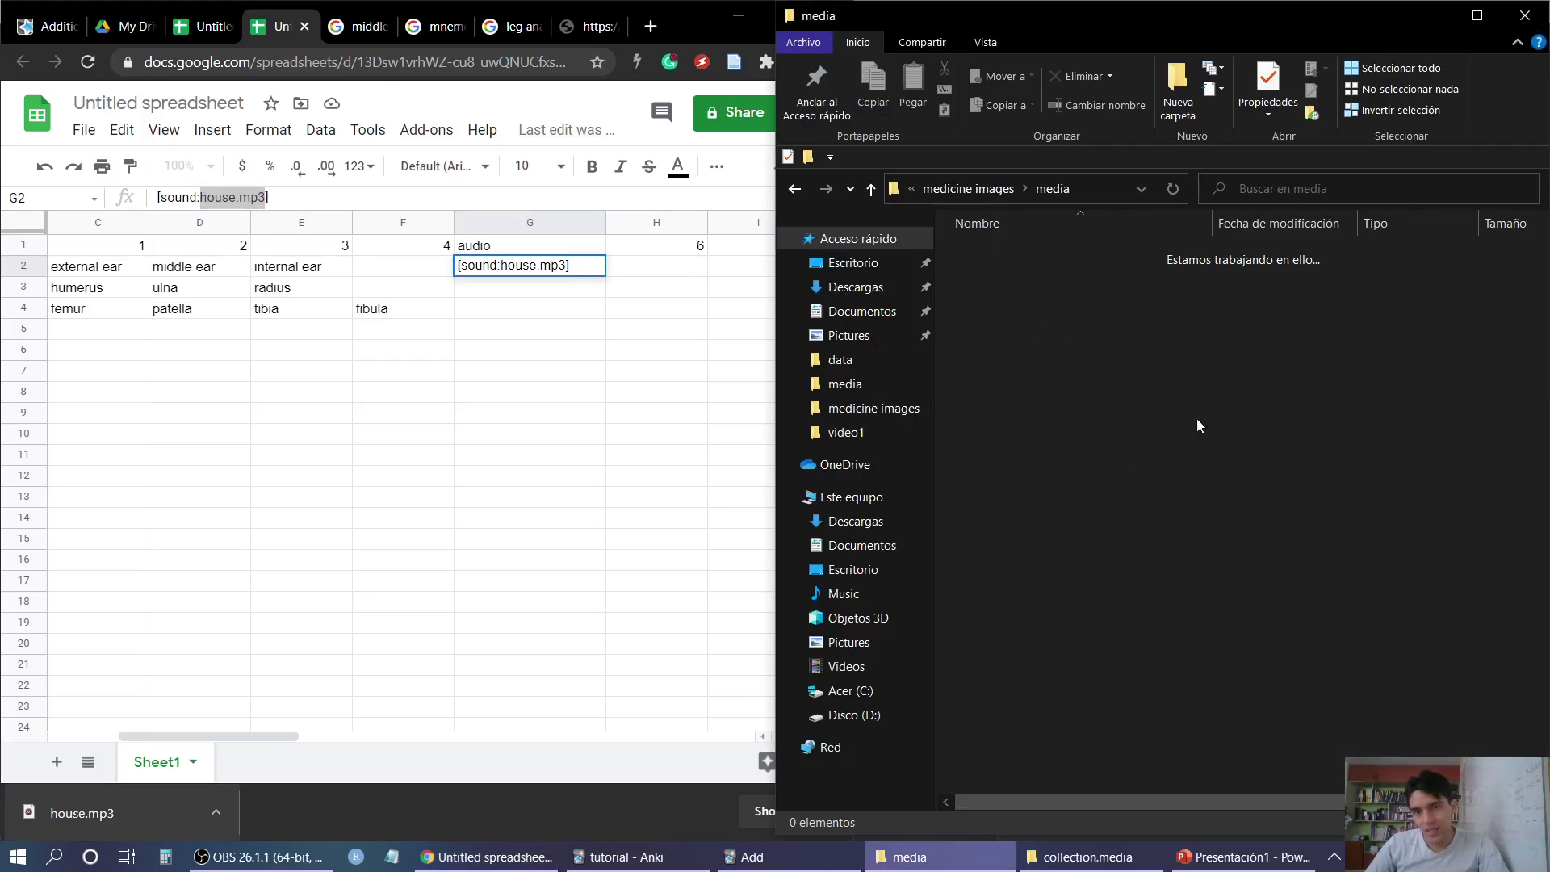
pyautogui.moveTo(976, 693); pyautogui.dragTo(1066, 581)
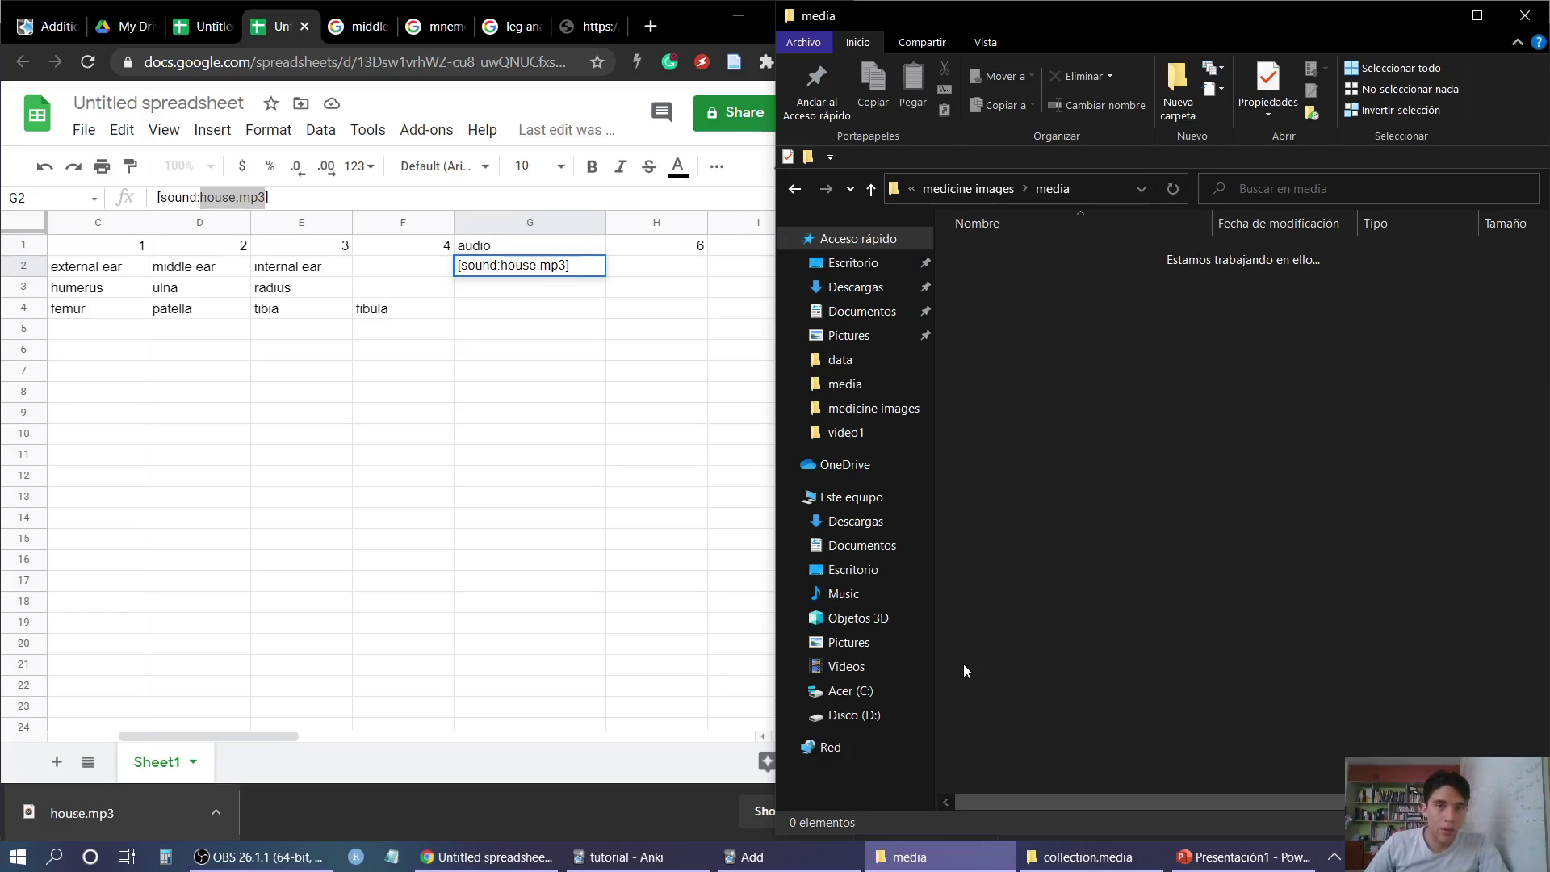
pyautogui.moveTo(958, 682); pyautogui.dragTo(1364, 259)
pyautogui.moveTo(1298, 528); pyautogui.dragTo(944, 339)
# Locate house.mp3 in the collection.media folder and compare it with the file name in the Anki note's sound tag
pyautogui.click(1082, 857)
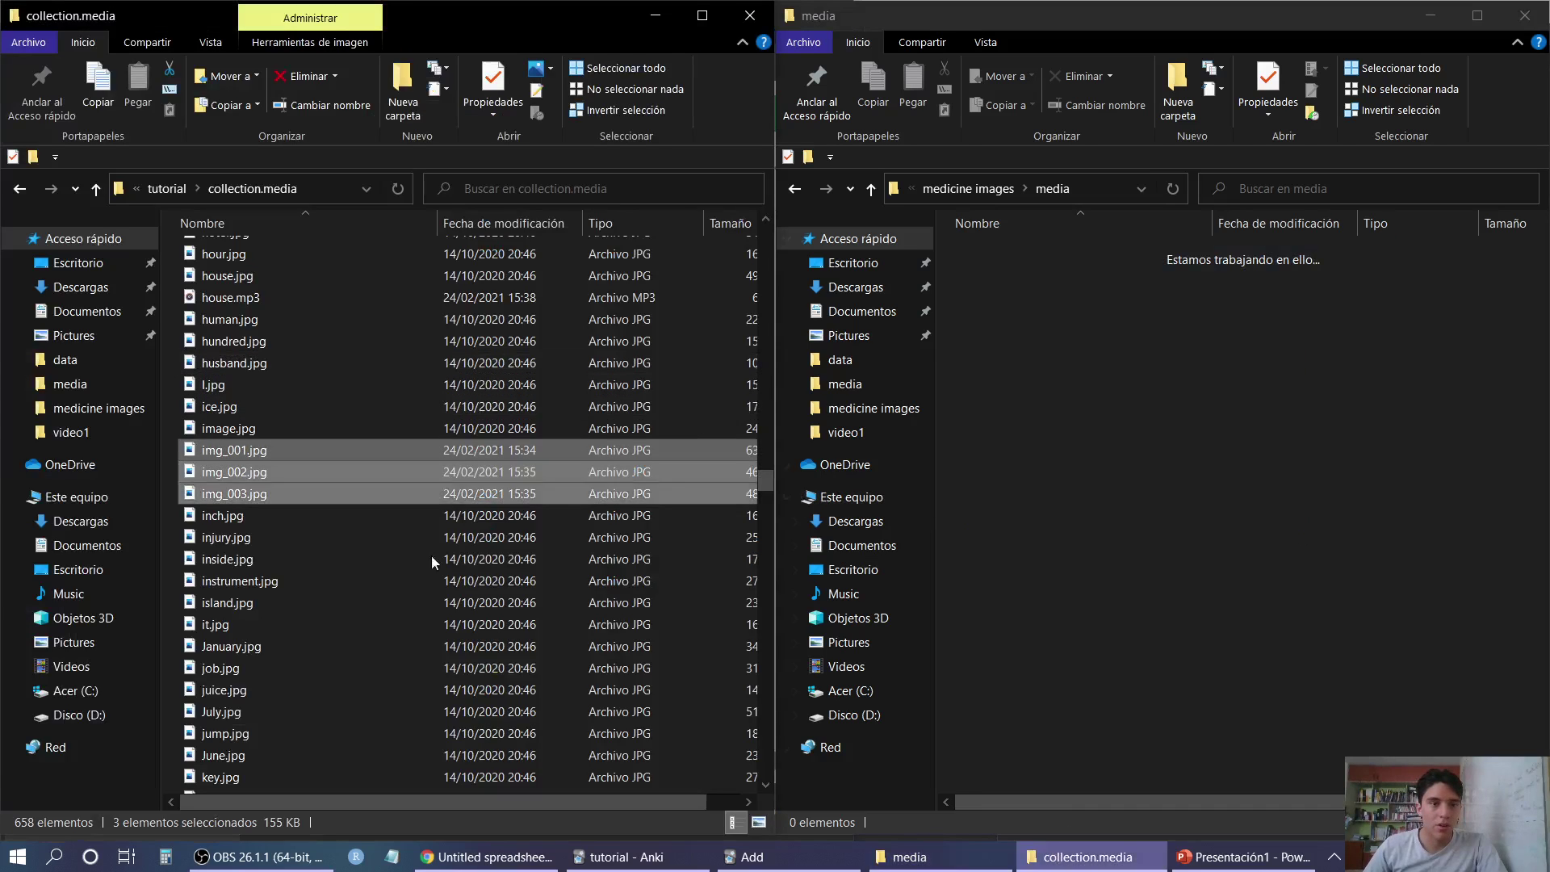
pyautogui.scroll(-4, 401, 485)
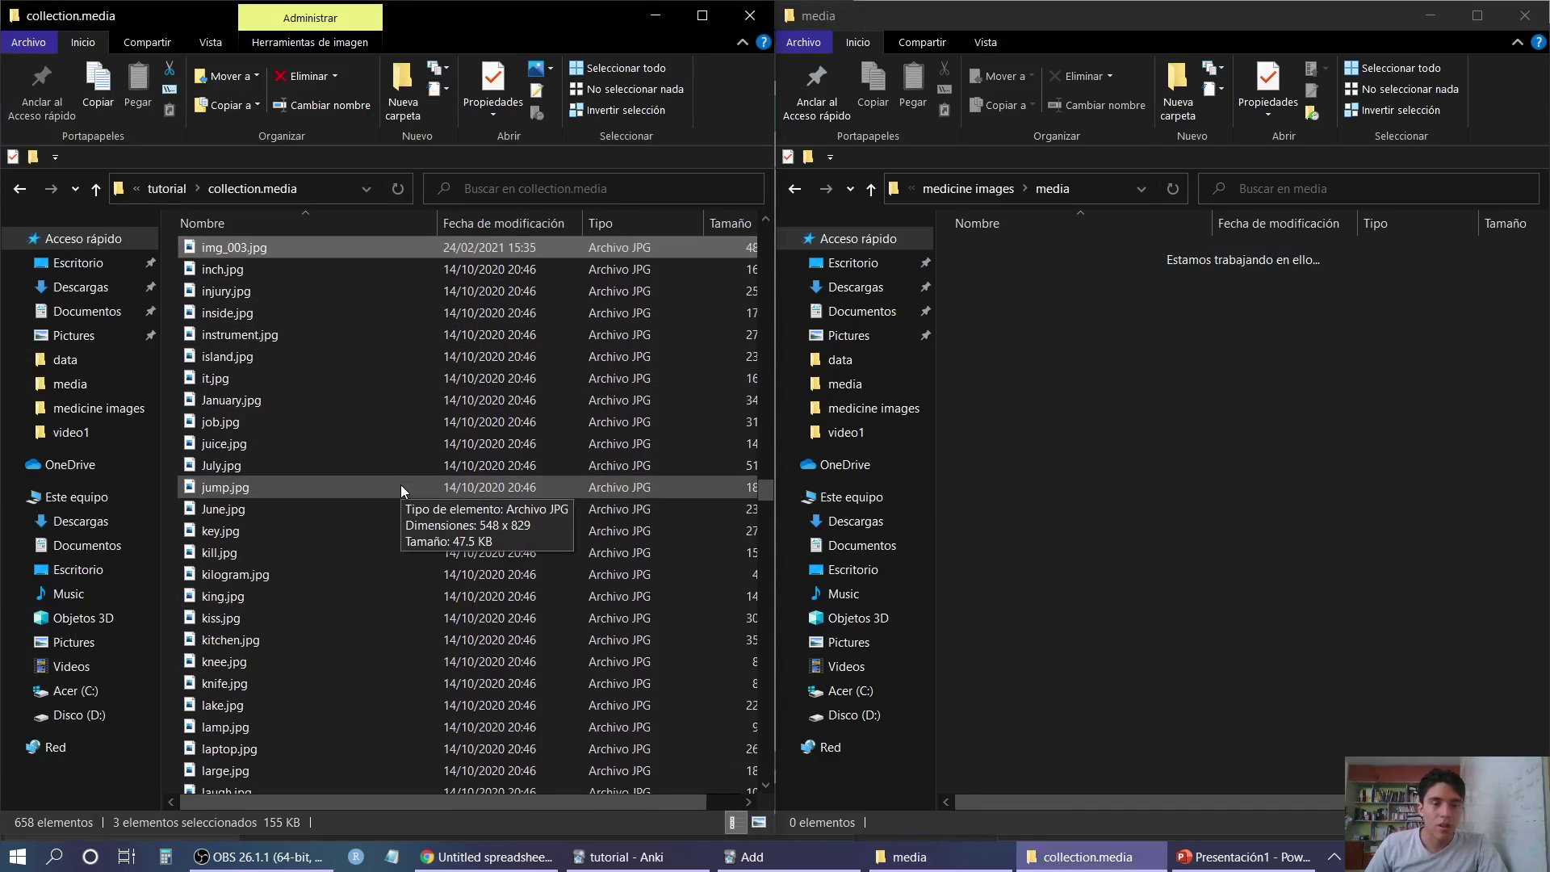
pyautogui.scroll(4, 401, 484)
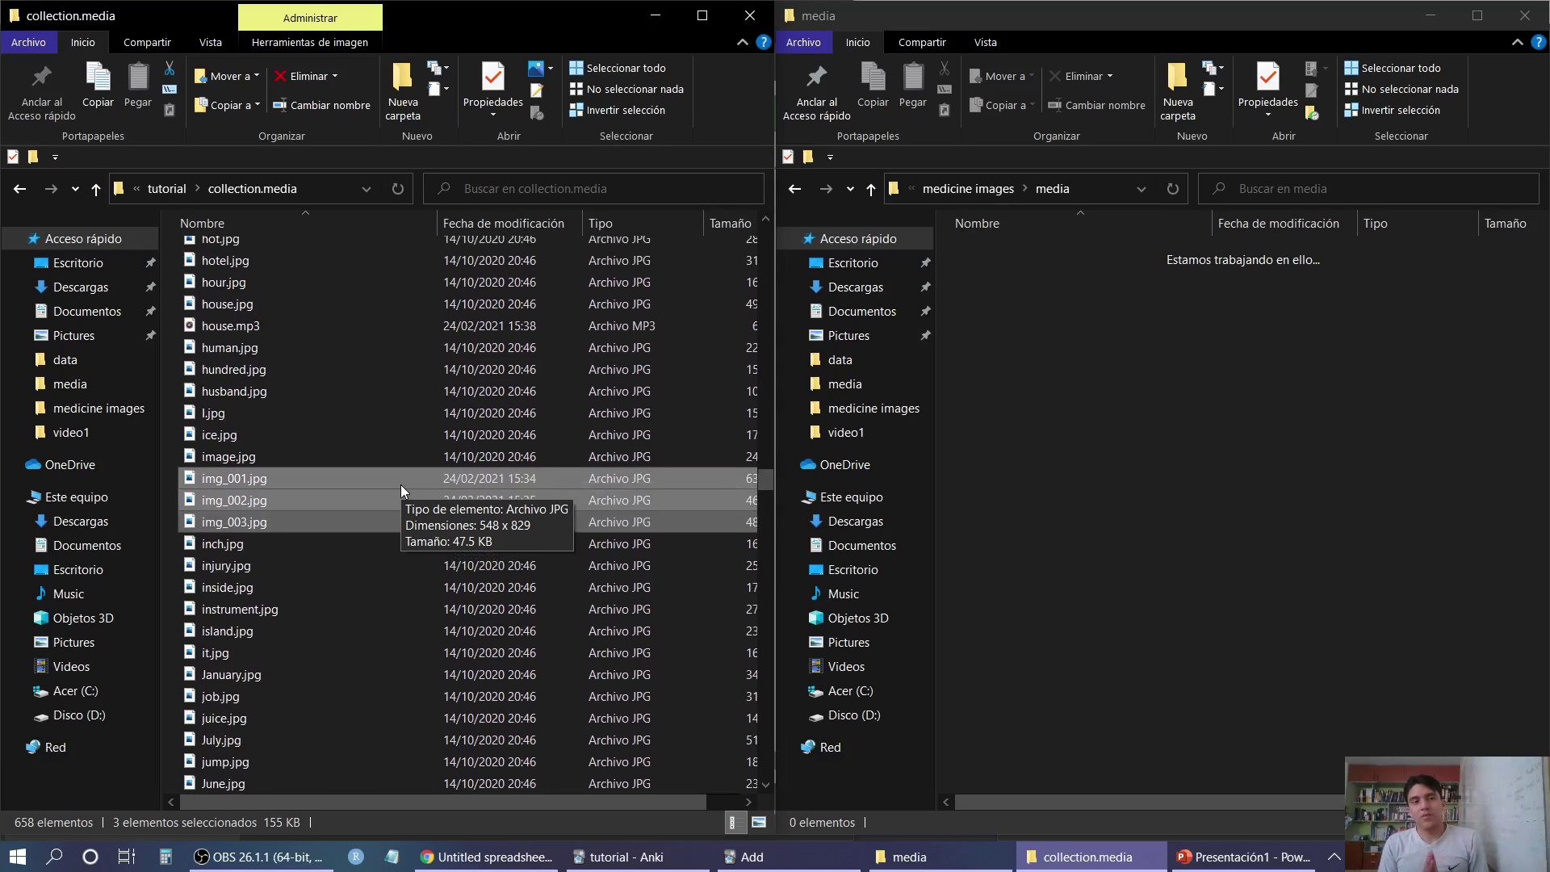
pyautogui.click(236, 327)
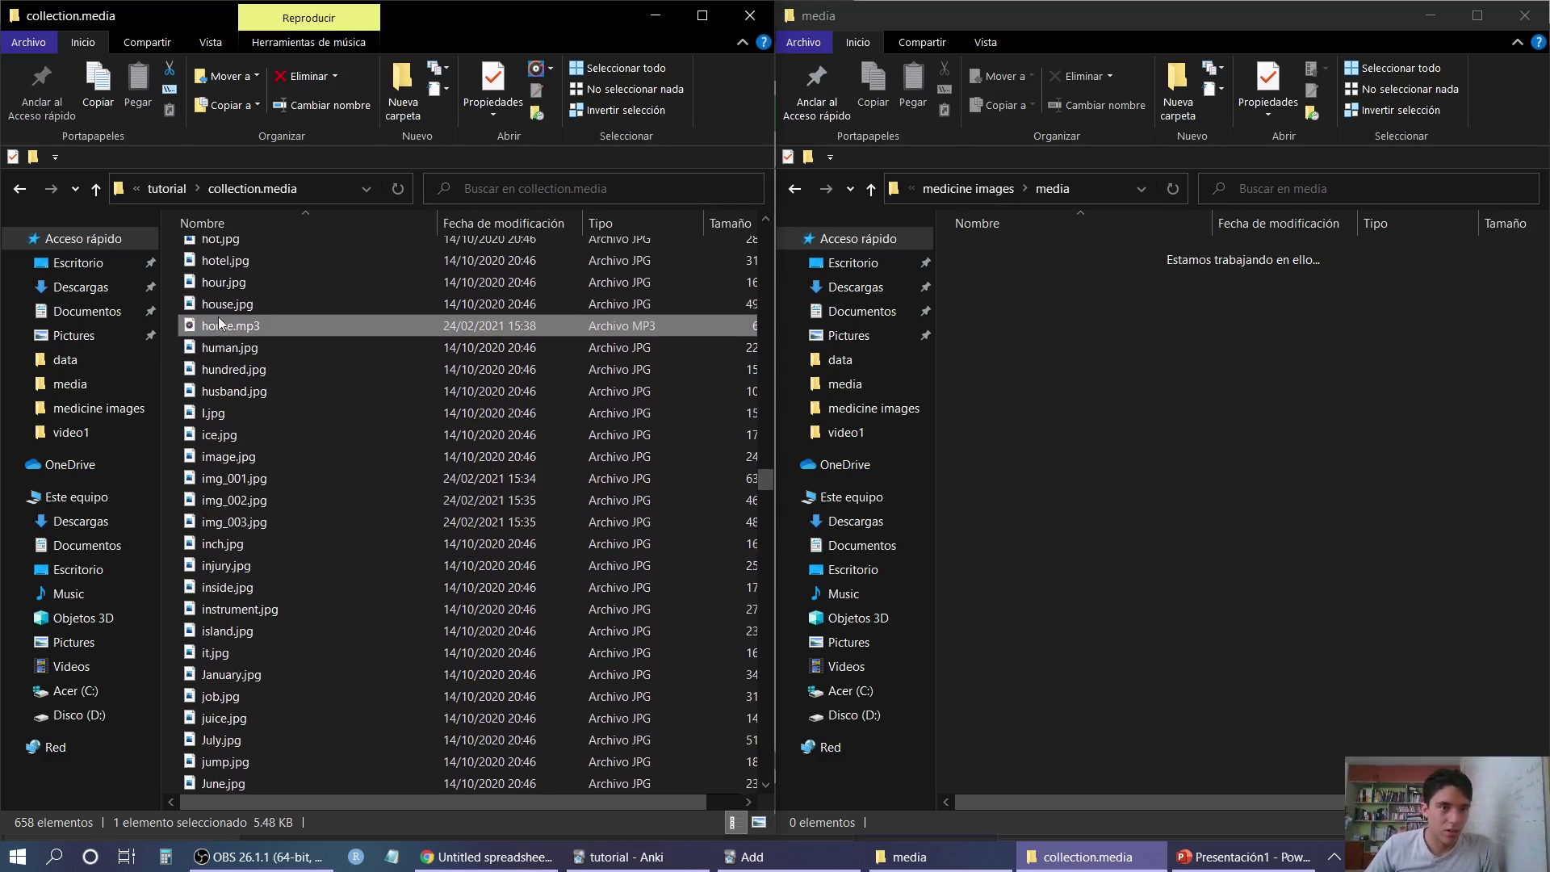
pyautogui.moveTo(218, 323); pyautogui.dragTo(1114, 325)
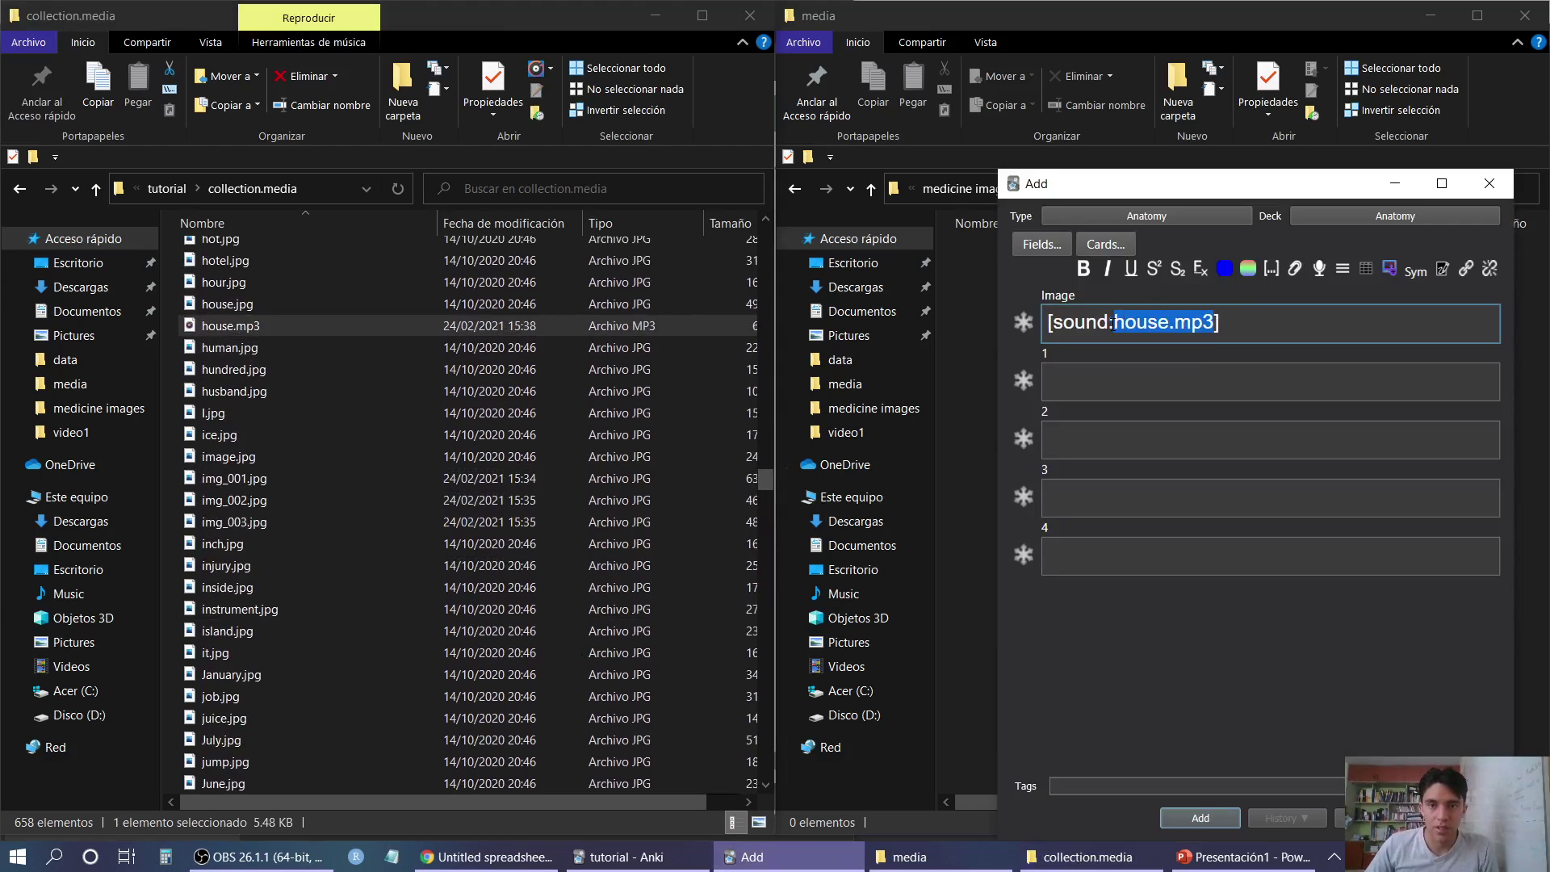
pyautogui.click(1242, 323)
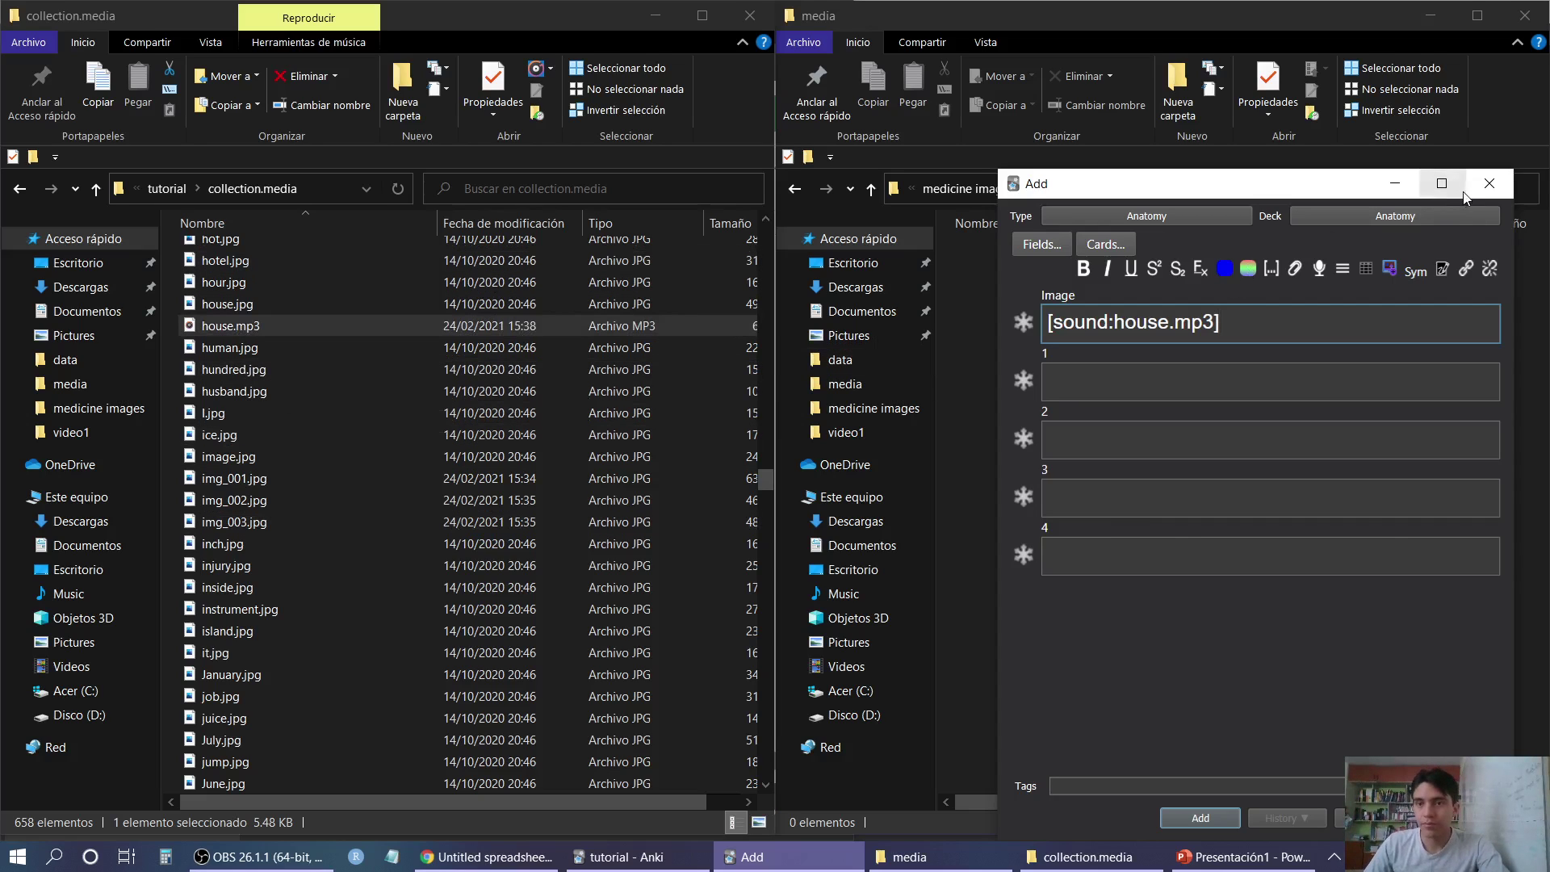
# Close the new note window in Anki, discarding its input, and return to the deck list
pyautogui.click(1490, 184)
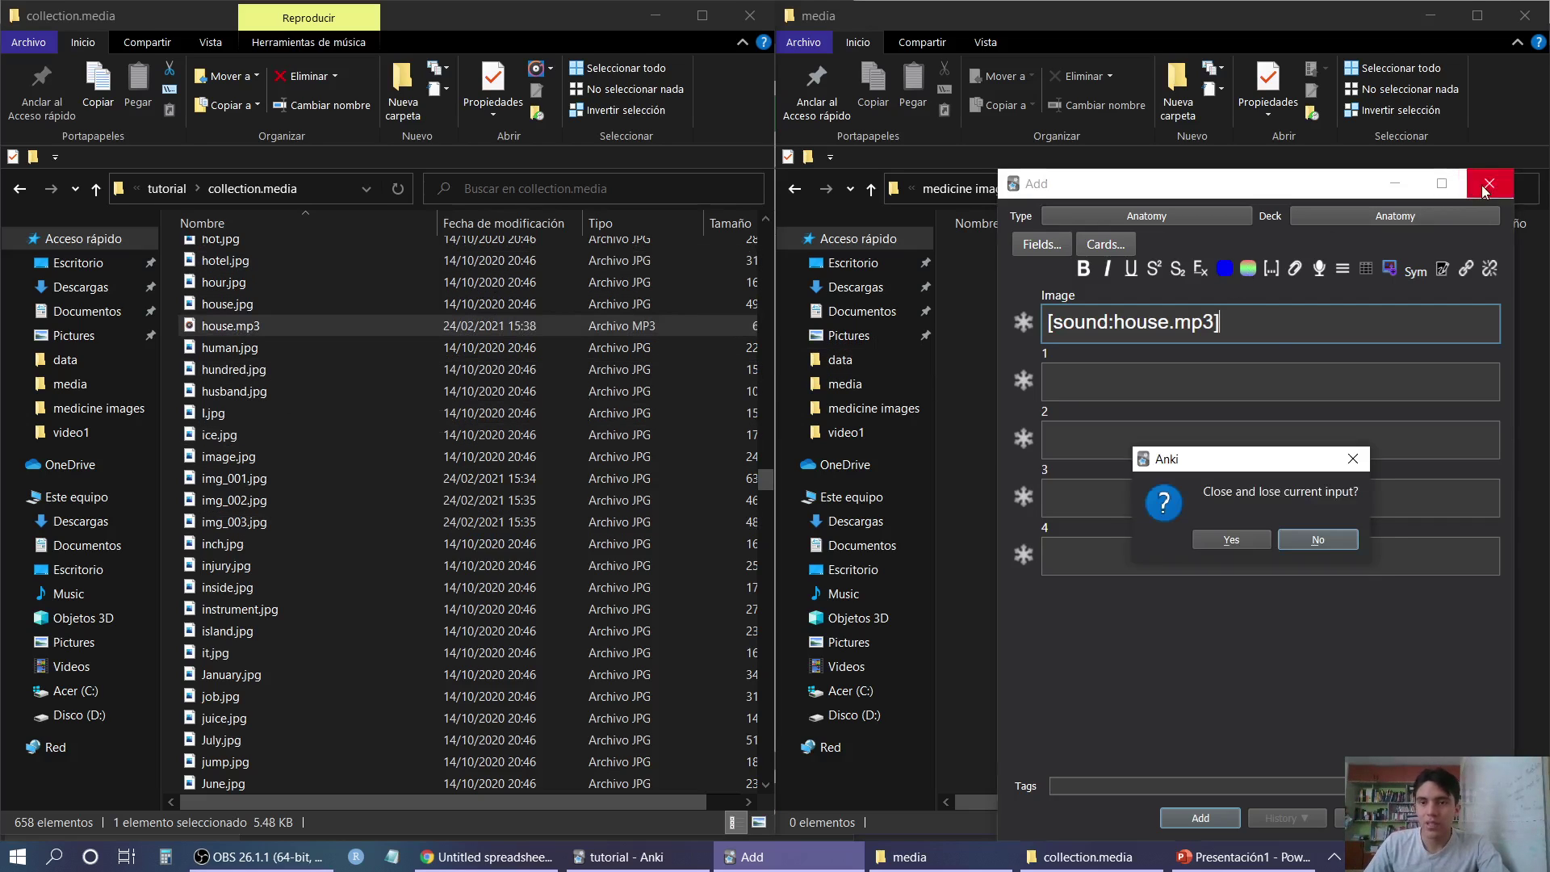
pyautogui.click(1232, 540)
pyautogui.click(638, 857)
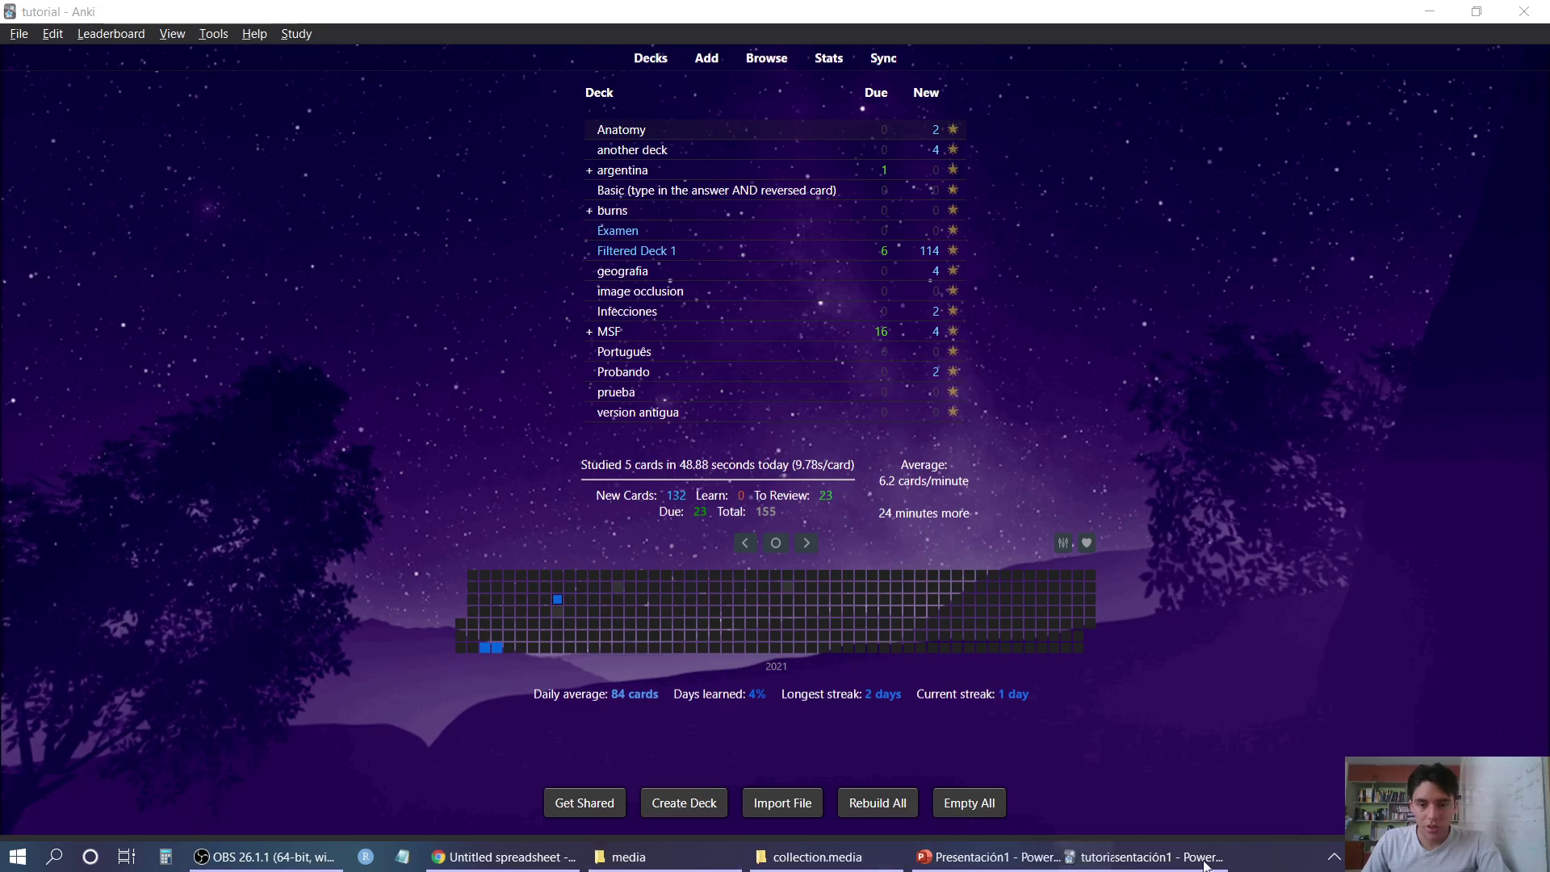